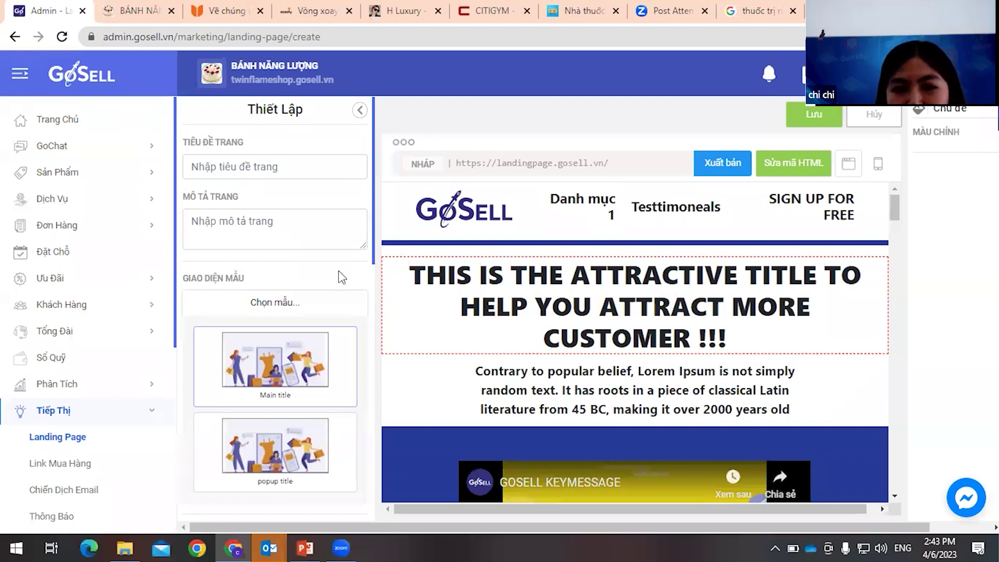
- Scroll the editor's Thiết Lập panel down toward the Giao diện mẫu template option
{"action": "scroll", "coordinate": [341, 277], "scroll_direction": "down", "scroll_amount": 1}
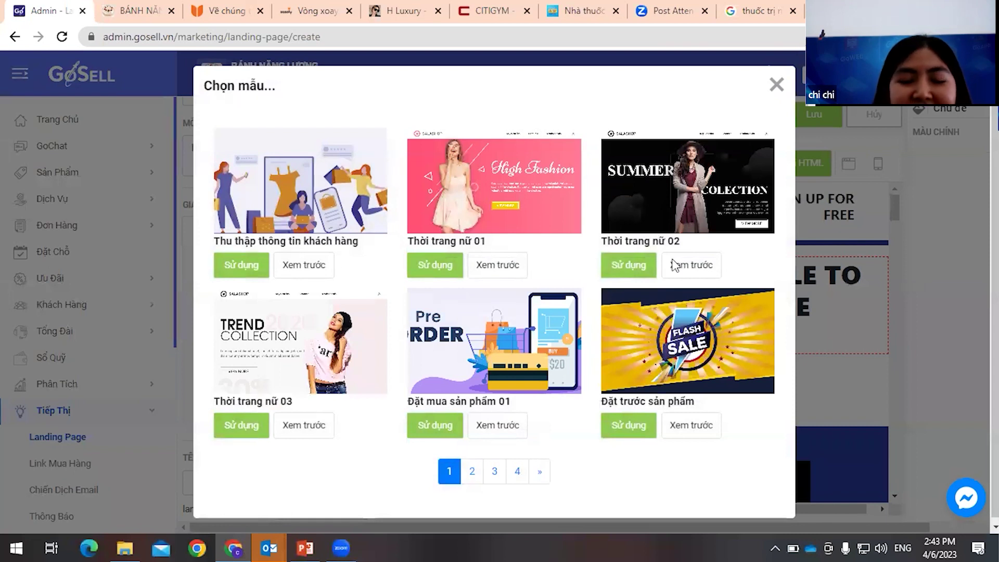
- Page through the template gallery, back to page 1, then to the last page 4
{"action": "left_click", "coordinate": [472, 471]}
{"action": "left_click", "coordinate": [508, 467]}
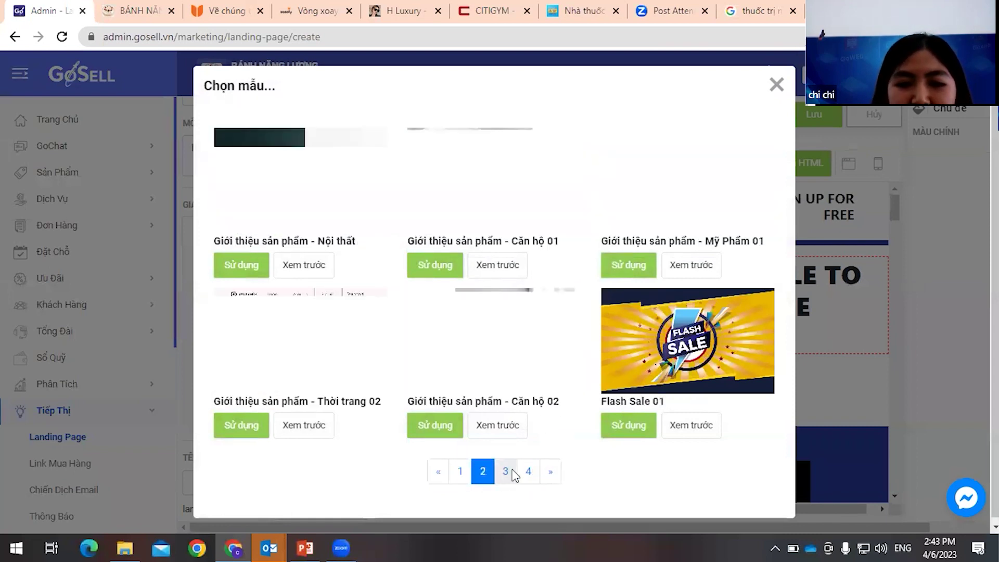
{"action": "left_click", "coordinate": [528, 471]}
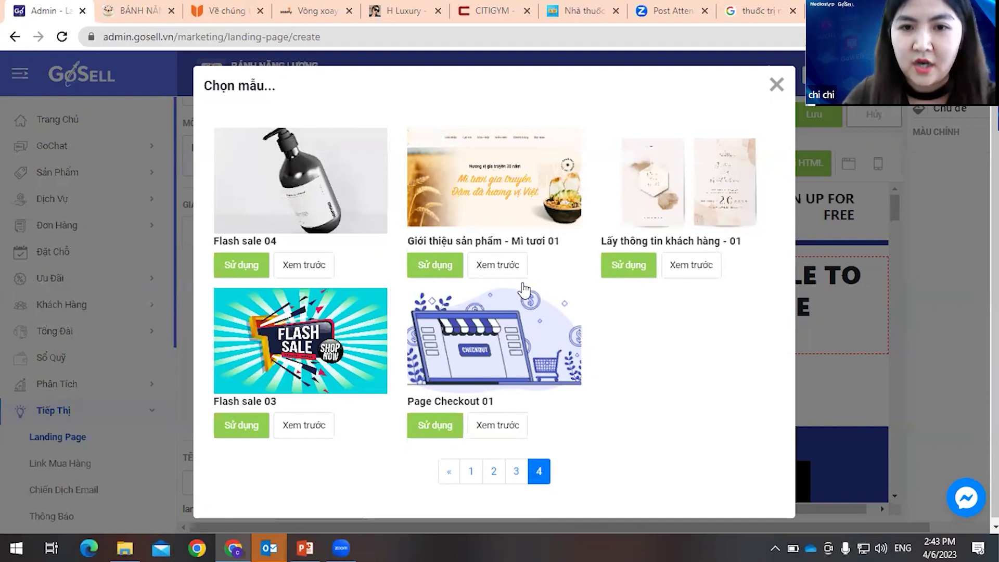
{"action": "left_click", "coordinate": [471, 471]}
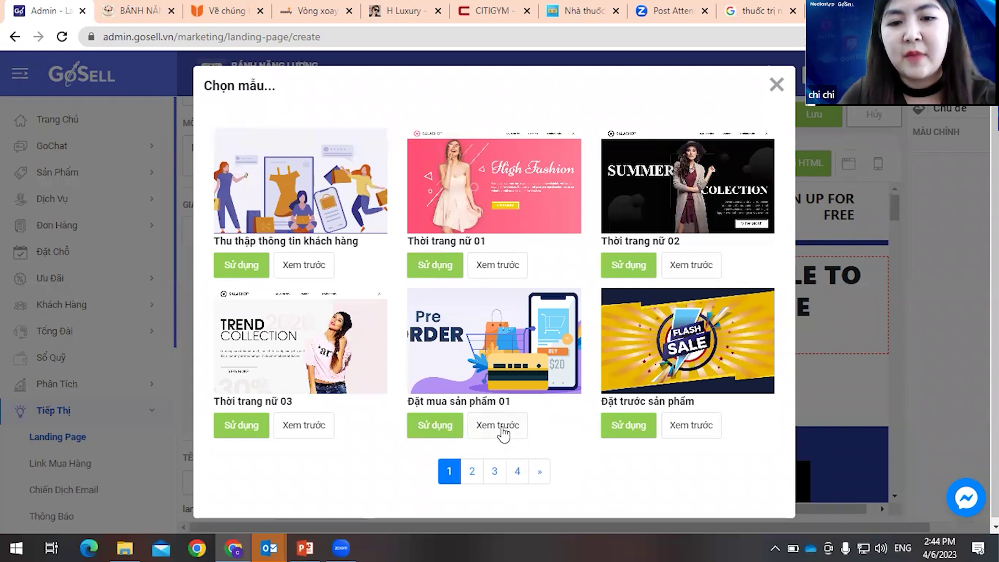
{"action": "left_click", "coordinate": [526, 474]}
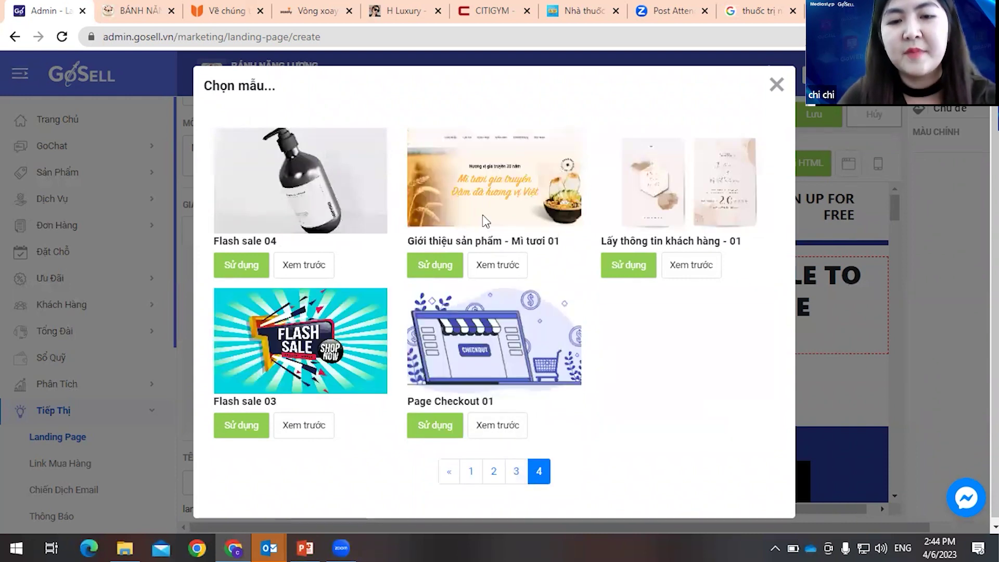
- Preview the Mì tươi 01 noodle template and scroll through its product, sale and order sections
{"action": "left_click", "coordinate": [509, 270]}
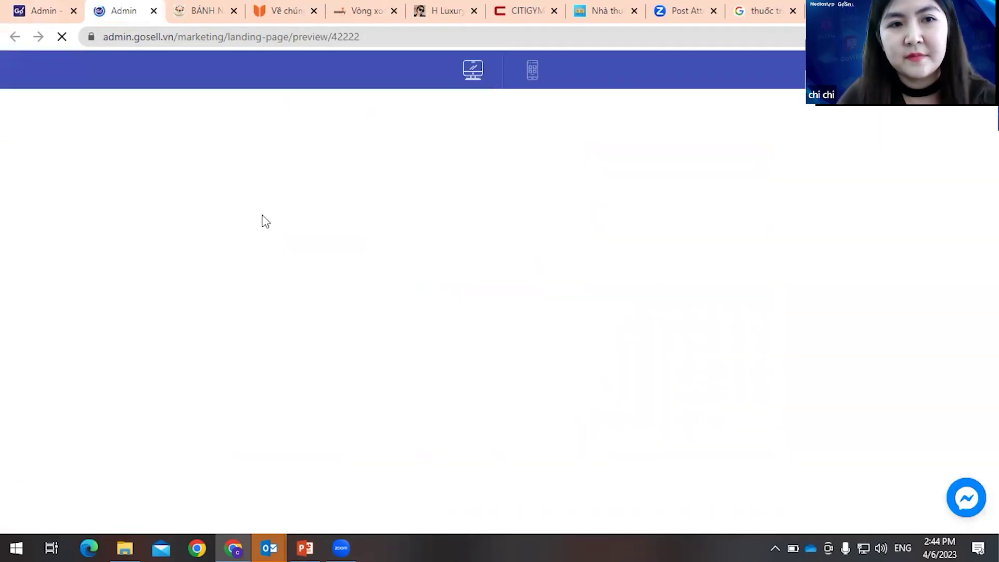
{"action": "scroll", "coordinate": [563, 199], "scroll_direction": "down", "scroll_amount": 1}
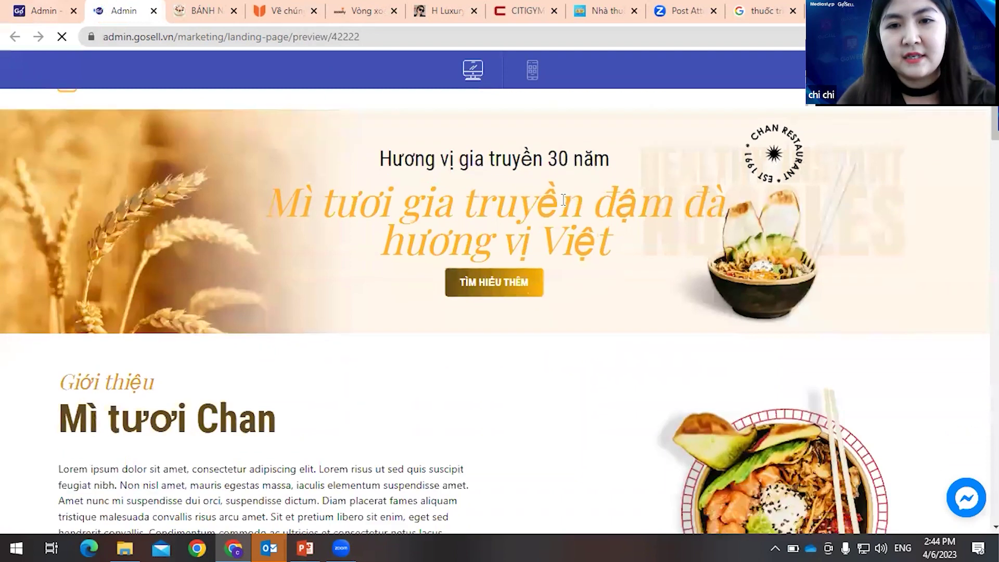
{"action": "scroll", "coordinate": [563, 200], "scroll_direction": "down", "scroll_amount": 7}
{"action": "scroll", "coordinate": [565, 204], "scroll_direction": "down", "scroll_amount": 14}
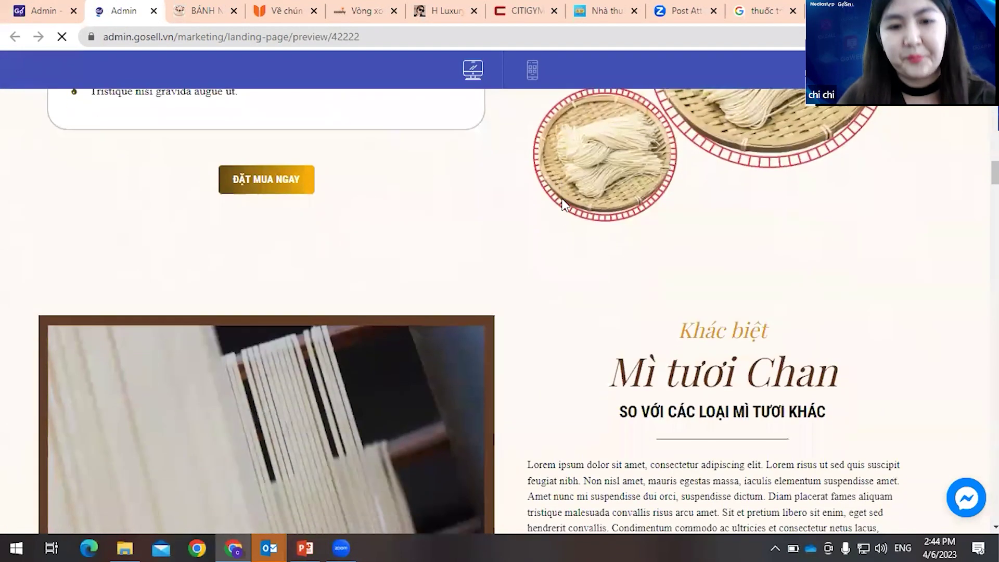
{"action": "scroll", "coordinate": [564, 204], "scroll_direction": "down", "scroll_amount": 17}
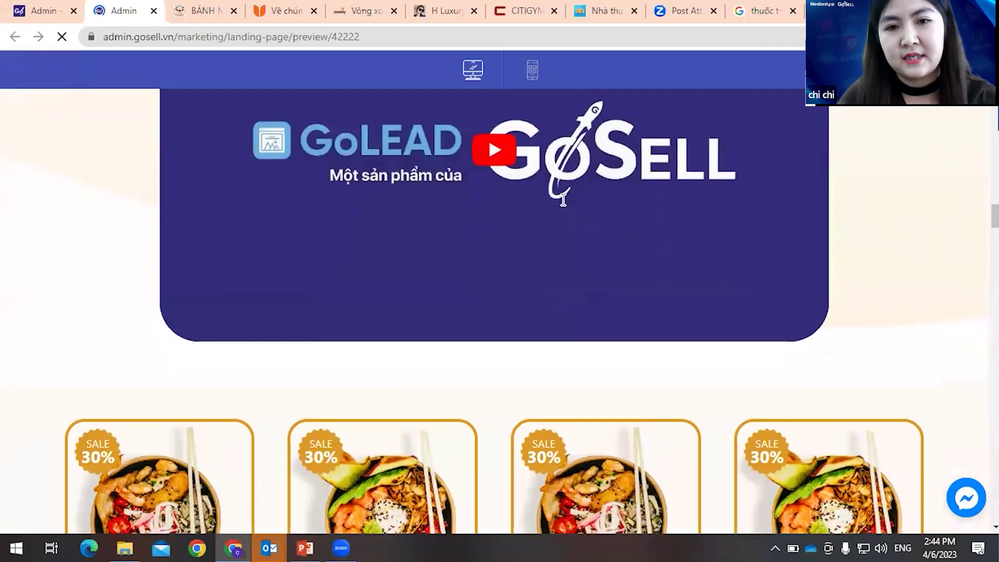
{"action": "scroll", "coordinate": [563, 199], "scroll_direction": "down", "scroll_amount": 9}
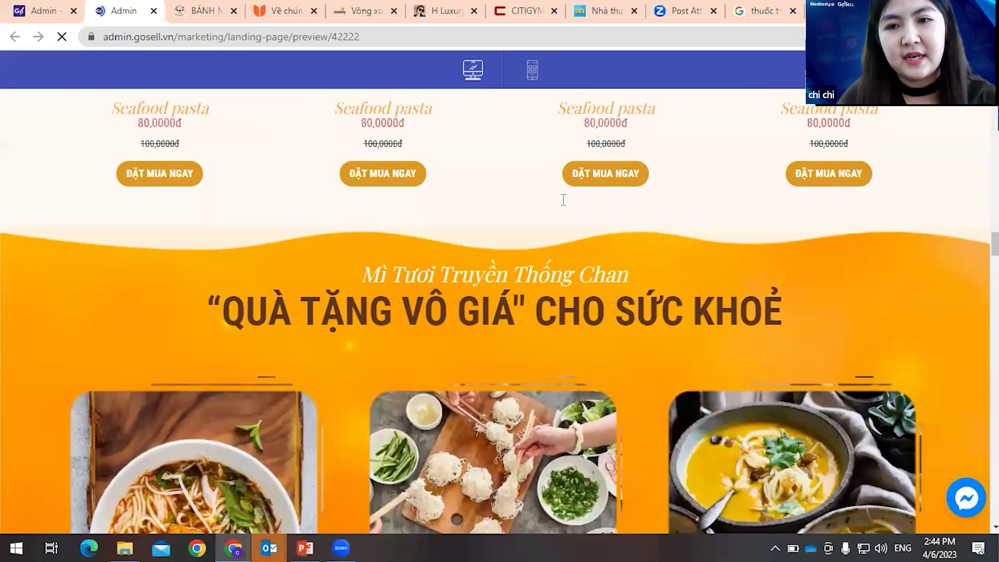
{"action": "scroll", "coordinate": [563, 199], "scroll_direction": "down", "scroll_amount": 4}
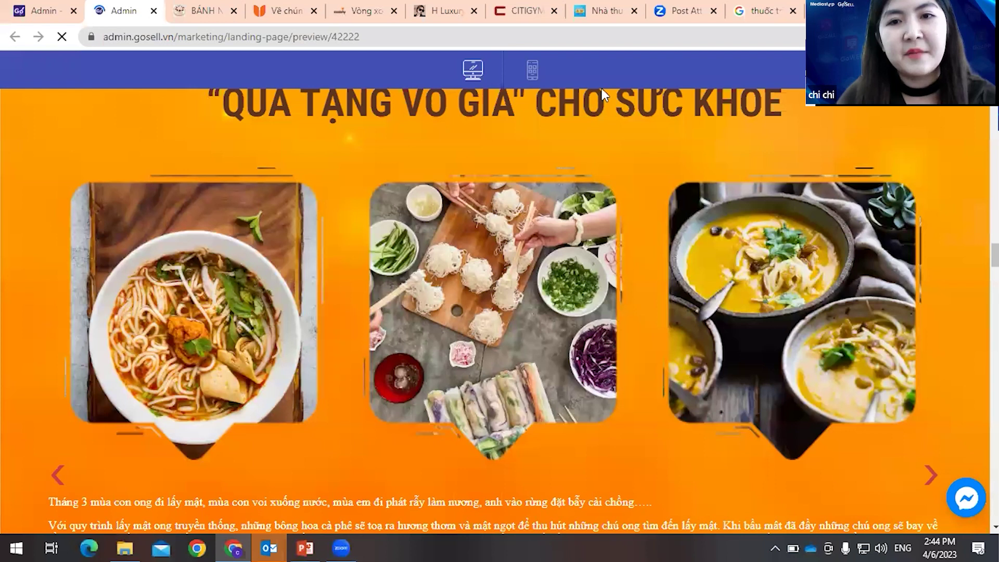
{"action": "scroll", "coordinate": [602, 90], "scroll_direction": "down", "scroll_amount": 12}
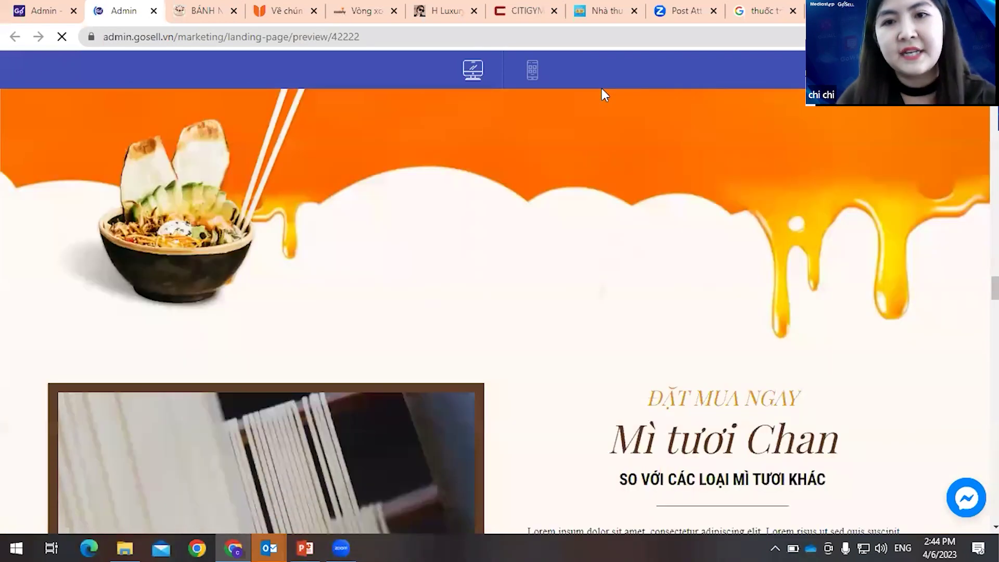
{"action": "scroll", "coordinate": [603, 94], "scroll_direction": "down", "scroll_amount": 4}
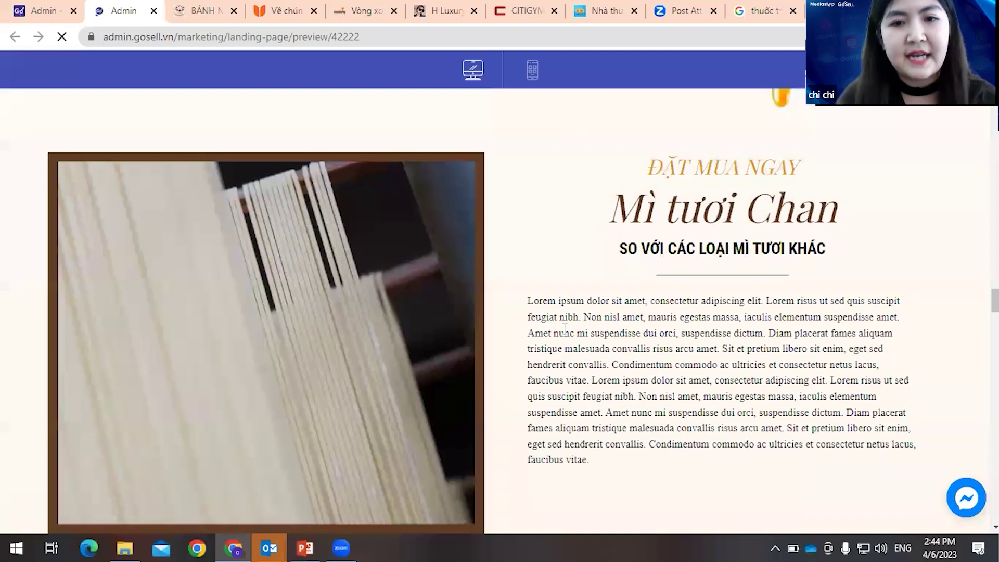
{"action": "scroll", "coordinate": [564, 329], "scroll_direction": "down", "scroll_amount": 15}
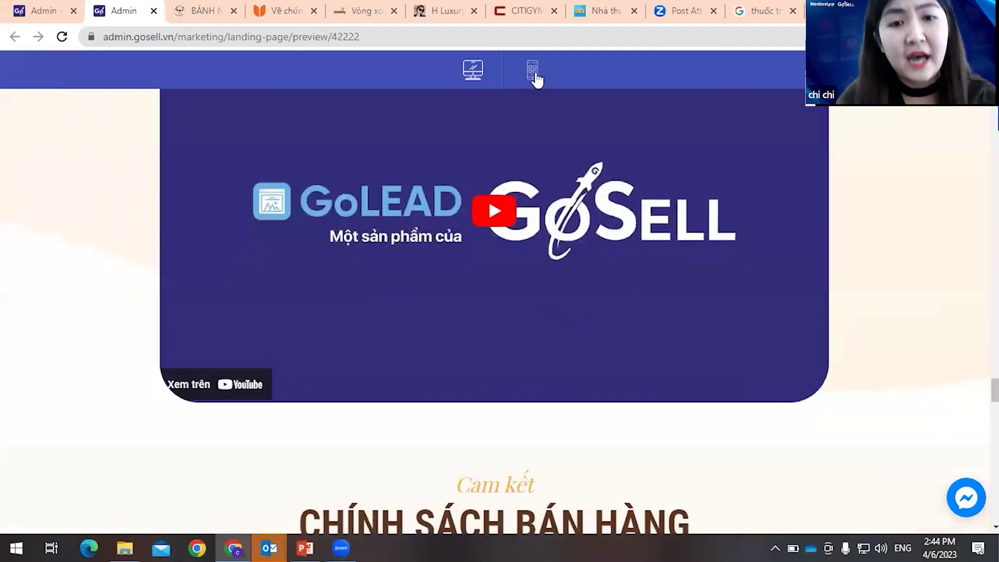
- View the noodle template in mobile layout, then return to the editor and close the gallery
{"action": "left_click", "coordinate": [533, 71]}
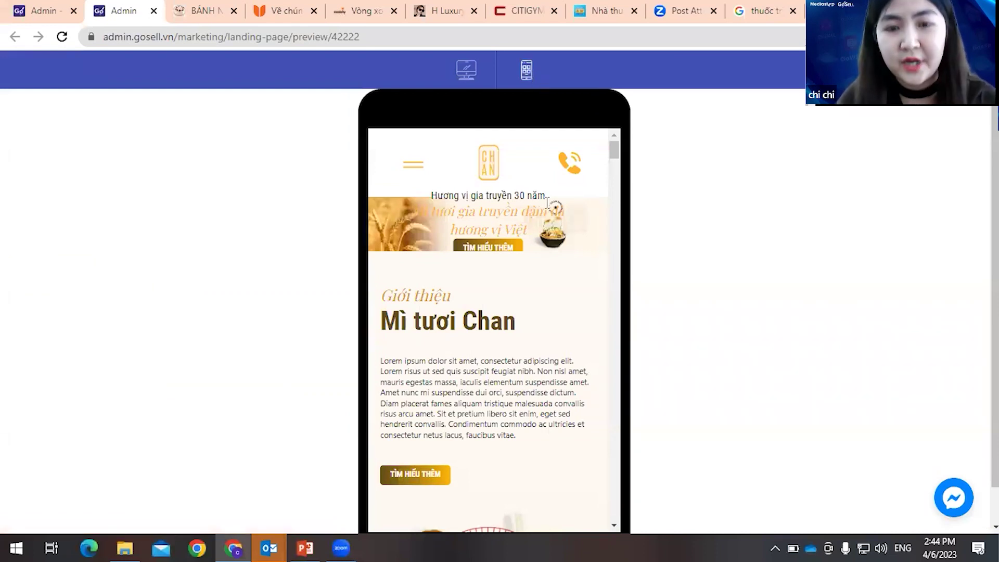
{"action": "scroll", "coordinate": [547, 203], "scroll_direction": "down", "scroll_amount": 4}
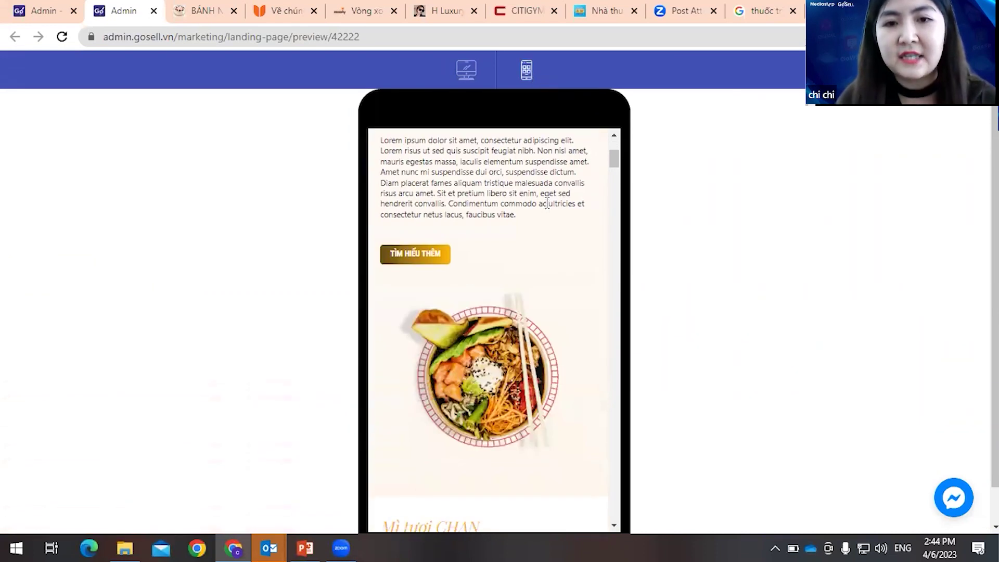
{"action": "scroll", "coordinate": [568, 238], "scroll_direction": "down", "scroll_amount": 8}
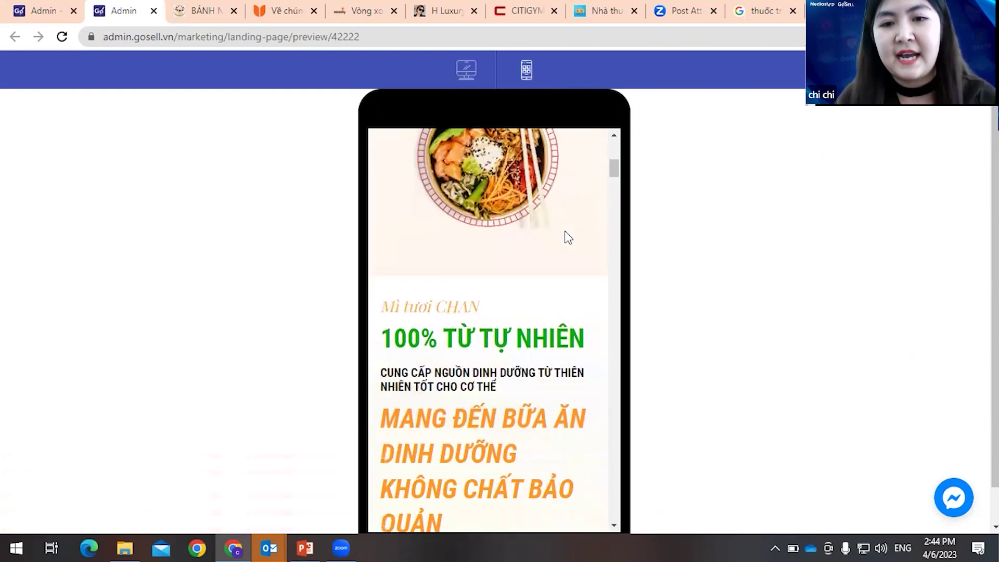
{"action": "scroll", "coordinate": [568, 237], "scroll_direction": "down", "scroll_amount": 10}
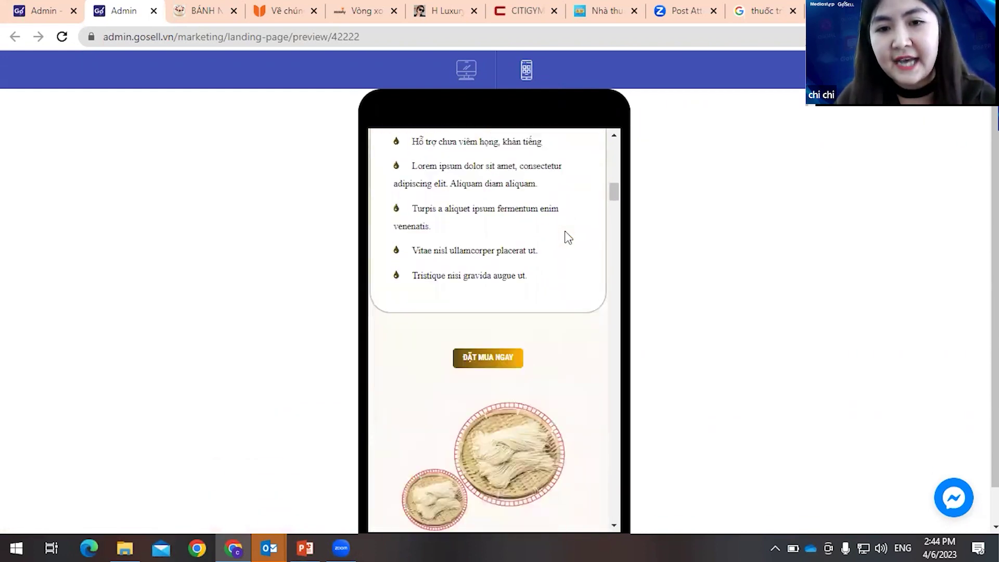
{"action": "scroll", "coordinate": [567, 238], "scroll_direction": "down", "scroll_amount": 1}
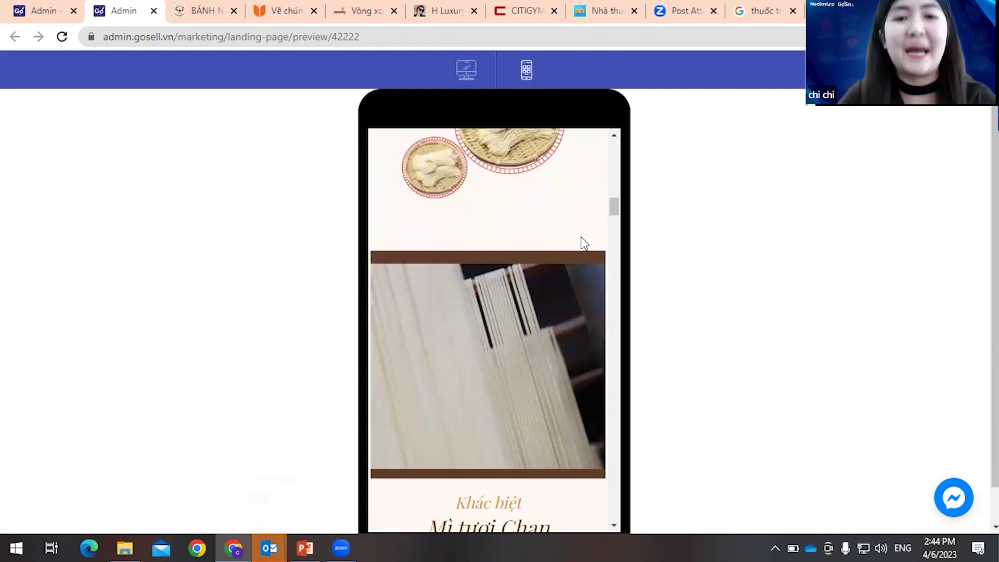
{"action": "scroll", "coordinate": [584, 243], "scroll_direction": "down", "scroll_amount": 12}
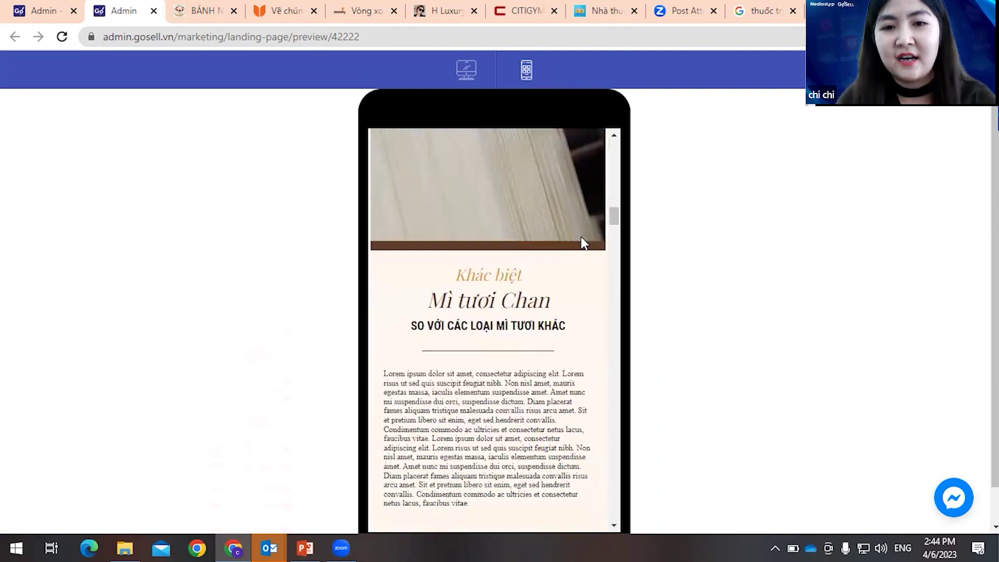
{"action": "scroll", "coordinate": [584, 244], "scroll_direction": "down", "scroll_amount": 10}
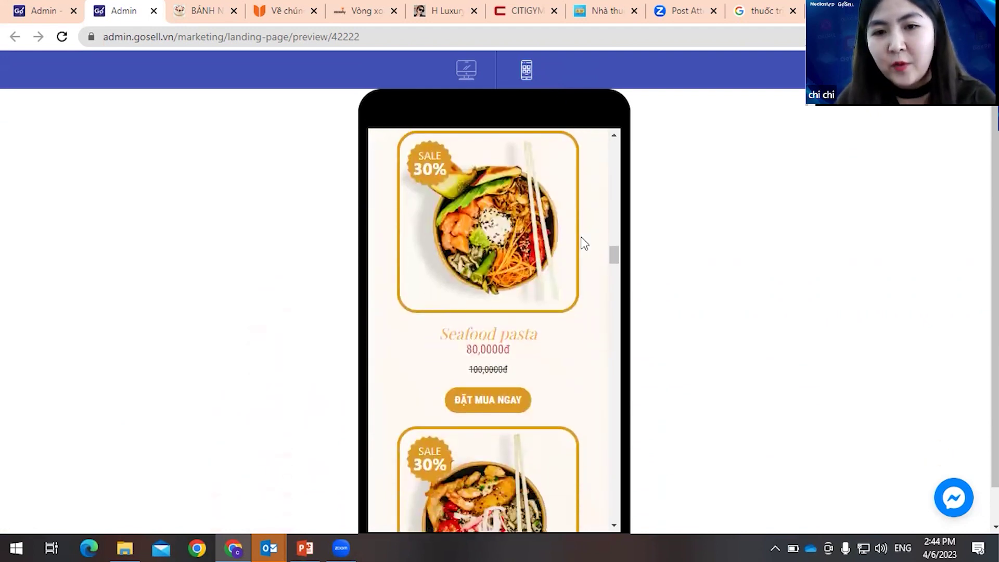
{"action": "scroll", "coordinate": [584, 244], "scroll_direction": "down", "scroll_amount": 10}
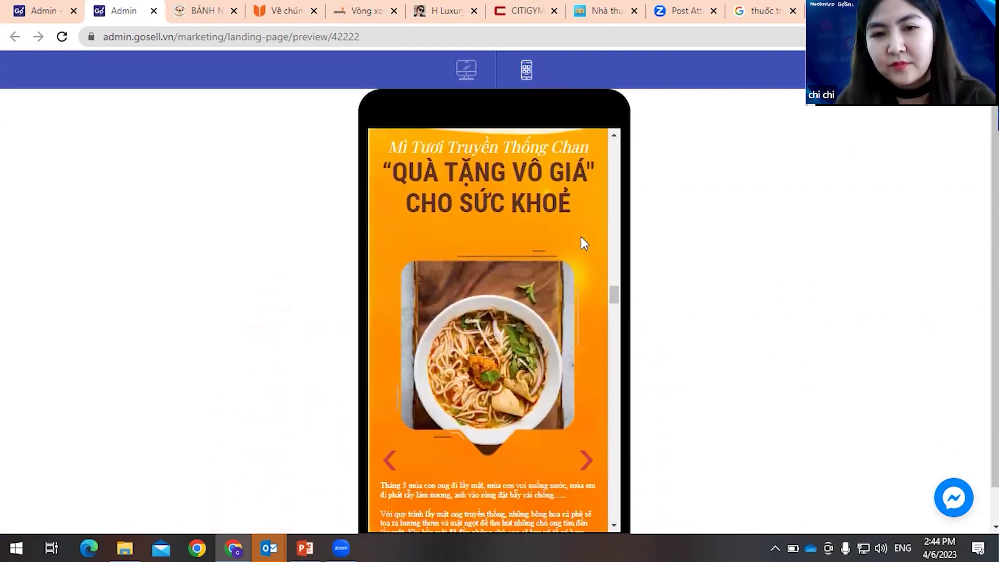
{"action": "scroll", "coordinate": [580, 238], "scroll_direction": "down", "scroll_amount": 10}
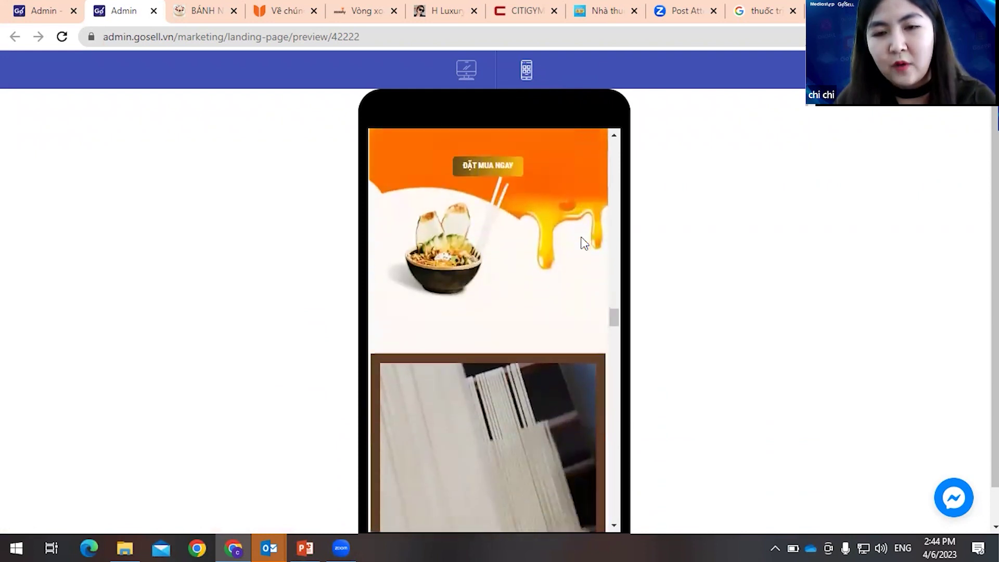
{"action": "scroll", "coordinate": [584, 244], "scroll_direction": "down", "scroll_amount": 1}
{"action": "scroll", "coordinate": [586, 251], "scroll_direction": "down", "scroll_amount": 2}
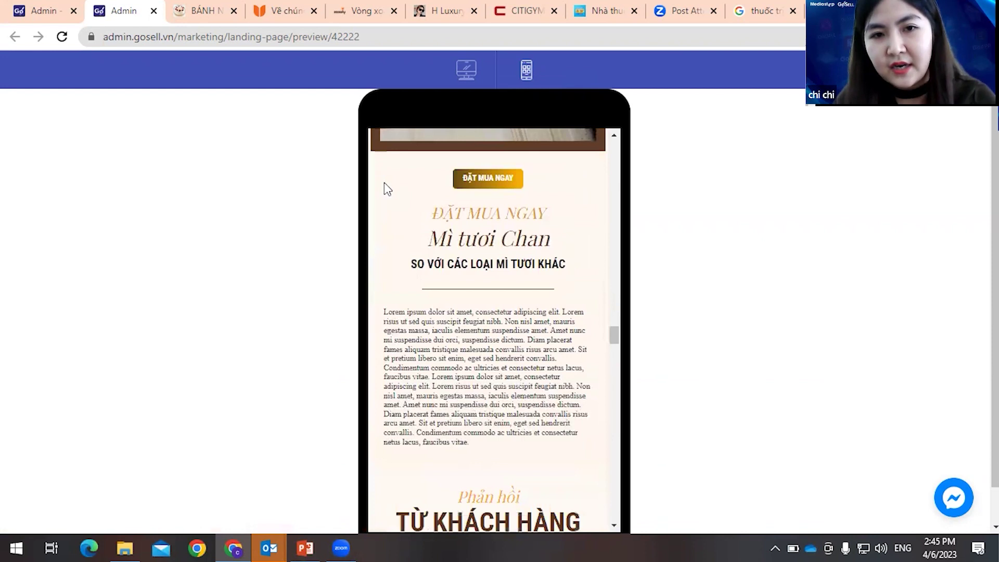
{"action": "scroll", "coordinate": [566, 259], "scroll_direction": "down", "scroll_amount": 15}
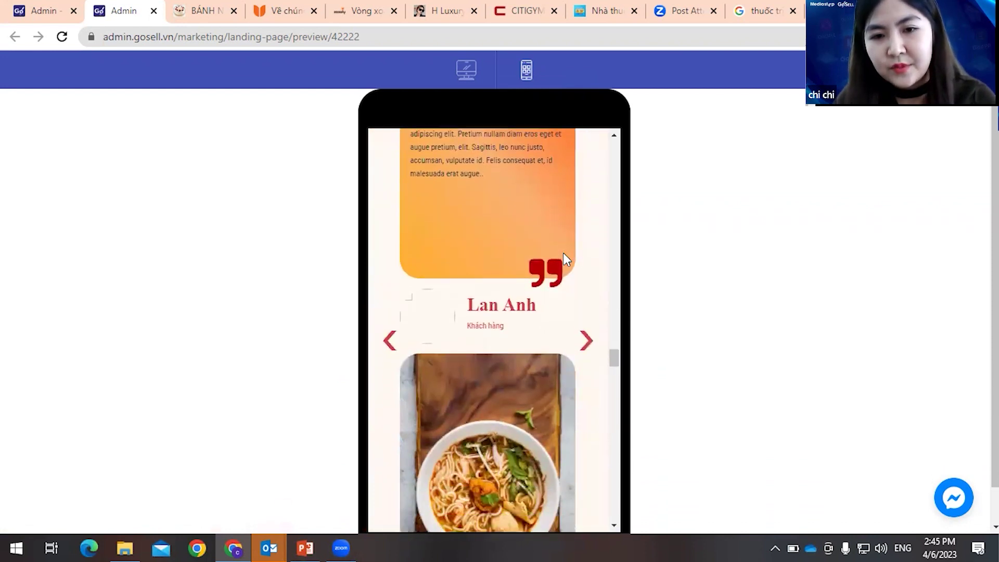
{"action": "scroll", "coordinate": [567, 259], "scroll_direction": "down", "scroll_amount": 3}
{"action": "scroll", "coordinate": [563, 251], "scroll_direction": "down", "scroll_amount": 3}
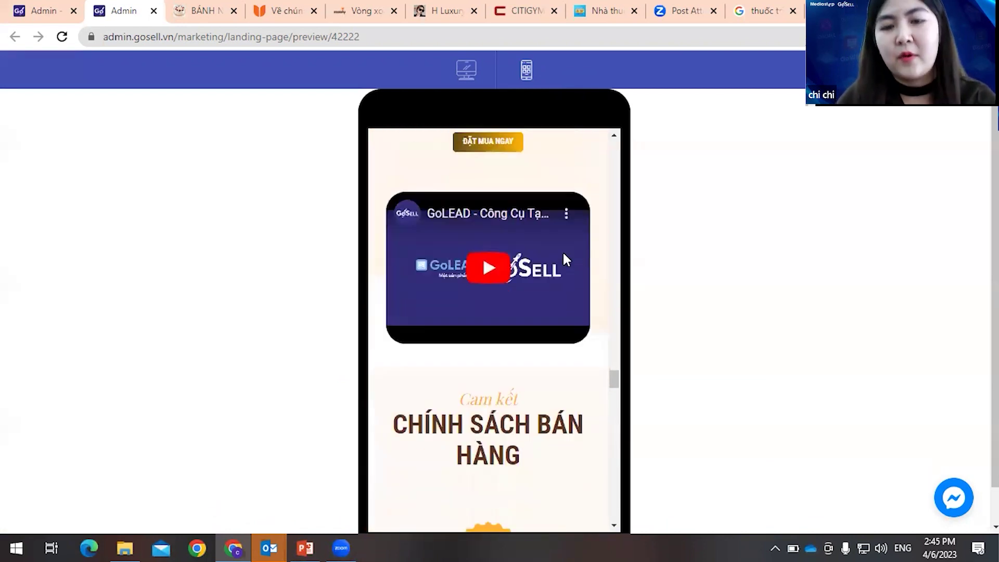
{"action": "scroll", "coordinate": [571, 315], "scroll_direction": "down", "scroll_amount": 8}
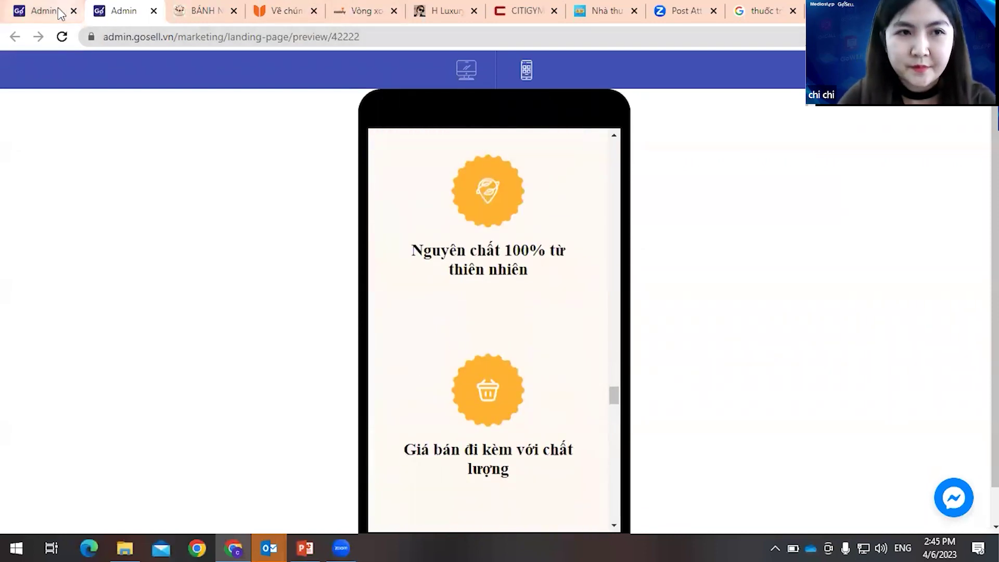
{"action": "left_click", "coordinate": [39, 10]}
{"action": "left_click", "coordinate": [782, 91]}
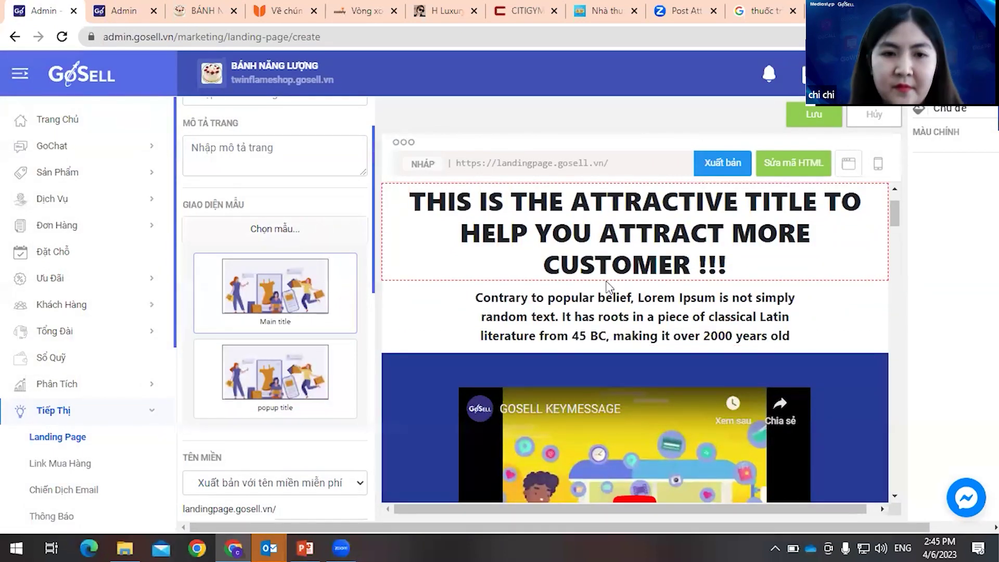
- Apply the Giới thiệu sản phẩm - Mì tươi 01 template and scroll through the loaded page
{"action": "left_click", "coordinate": [567, 225]}
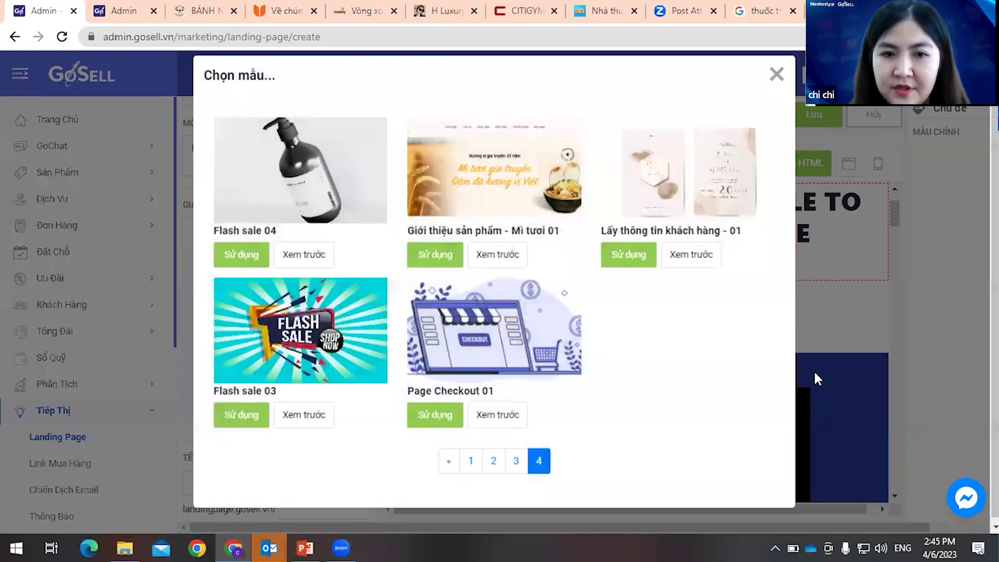
{"action": "left_click", "coordinate": [428, 252]}
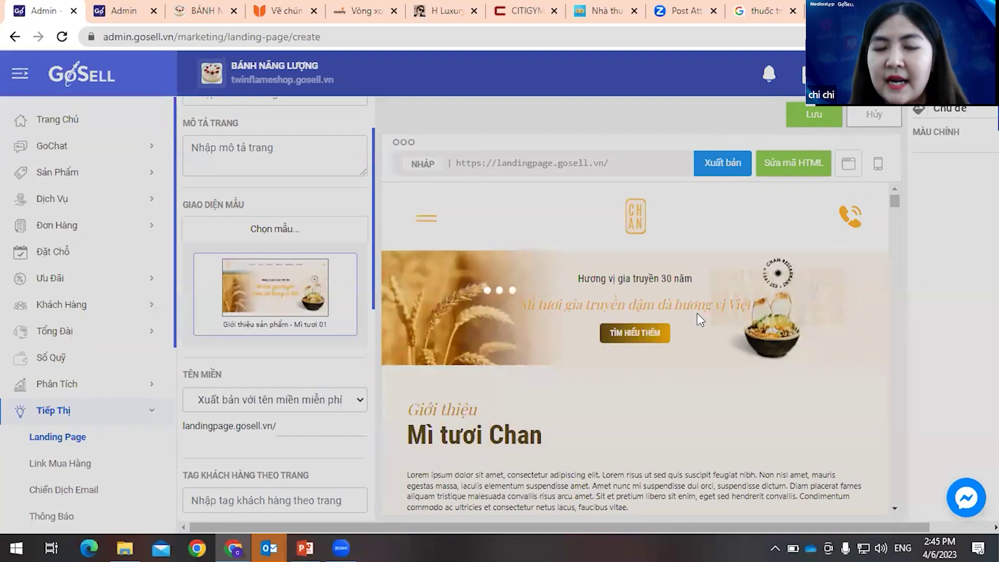
{"action": "scroll", "coordinate": [683, 308], "scroll_direction": "down", "scroll_amount": 3}
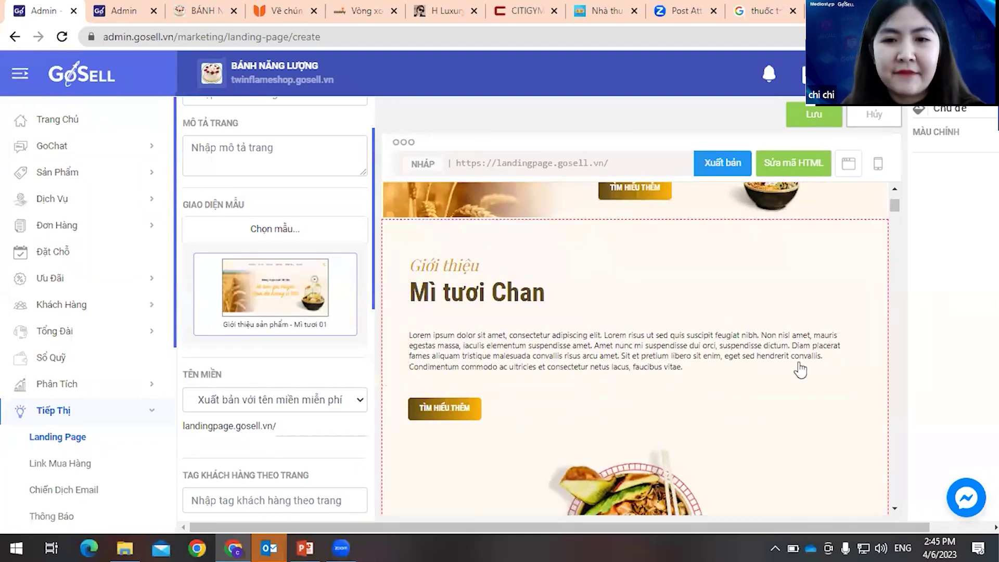
{"action": "scroll", "coordinate": [716, 310], "scroll_direction": "down", "scroll_amount": 3}
{"action": "scroll", "coordinate": [716, 311], "scroll_direction": "up", "scroll_amount": 2}
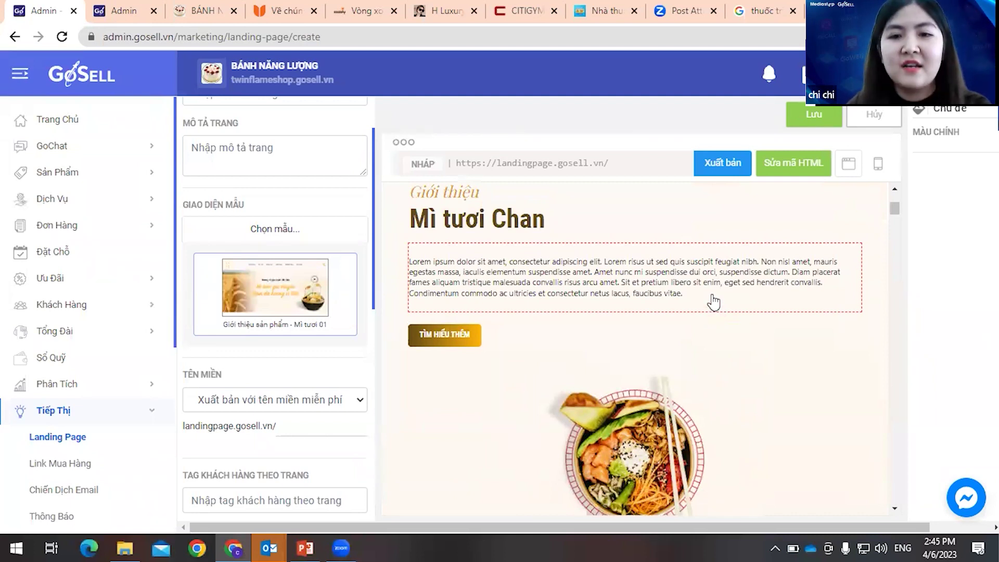
{"action": "scroll", "coordinate": [715, 308], "scroll_direction": "down", "scroll_amount": 3}
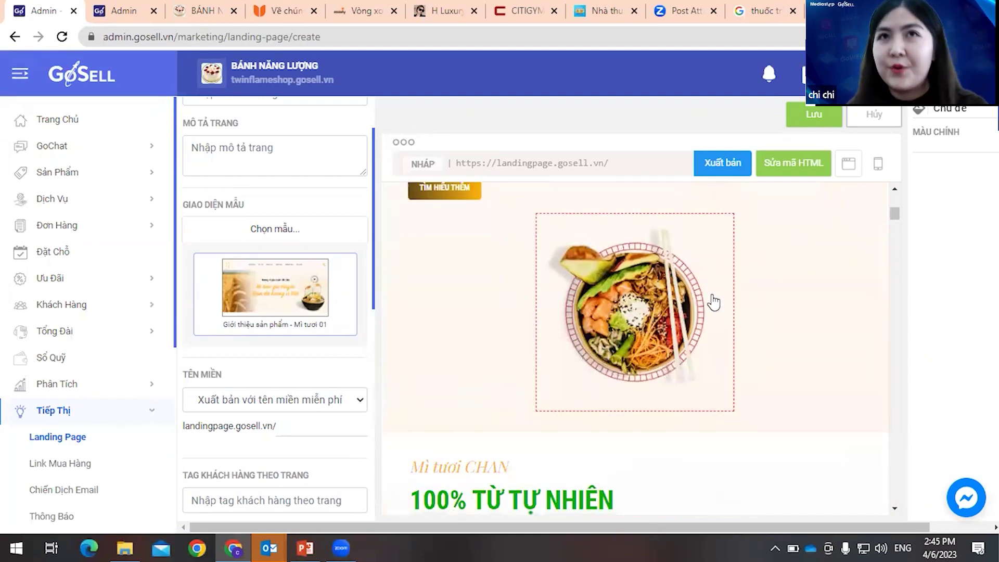
{"action": "scroll", "coordinate": [774, 307], "scroll_direction": "down", "scroll_amount": 3}
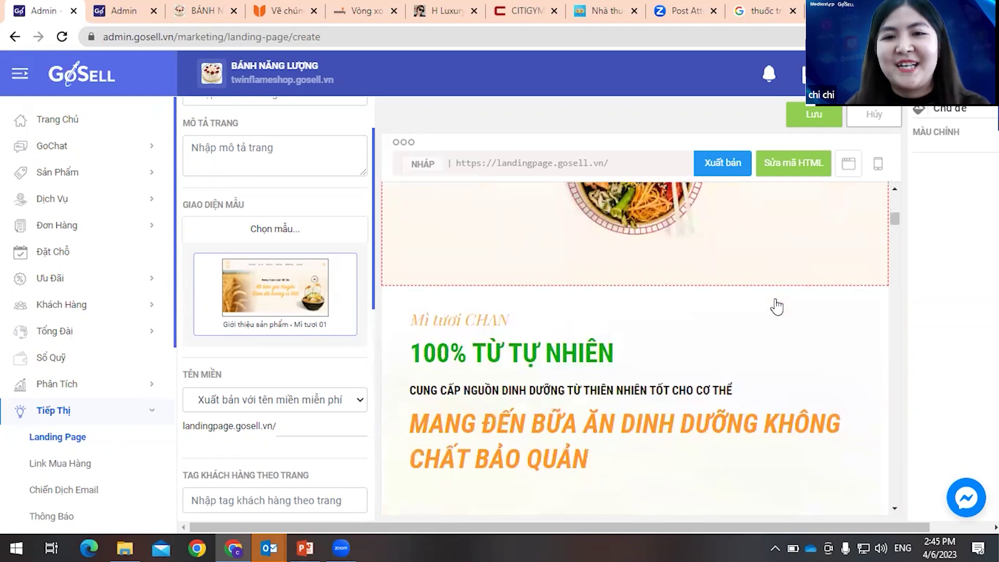
{"action": "scroll", "coordinate": [755, 312], "scroll_direction": "down", "scroll_amount": 7}
{"action": "scroll", "coordinate": [732, 327], "scroll_direction": "down", "scroll_amount": 6}
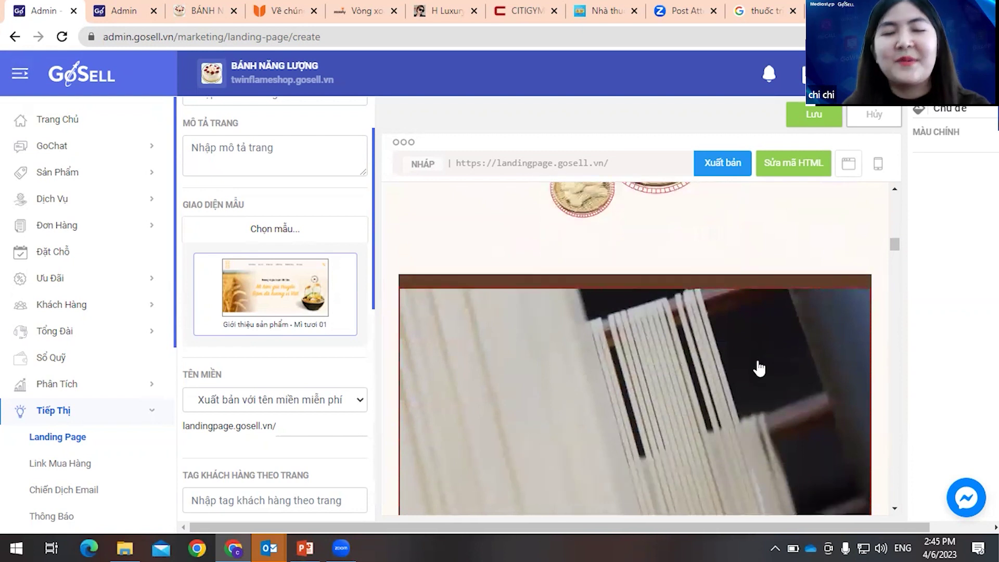
{"action": "scroll", "coordinate": [761, 375], "scroll_direction": "down", "scroll_amount": 10}
{"action": "scroll", "coordinate": [765, 391], "scroll_direction": "down", "scroll_amount": 6}
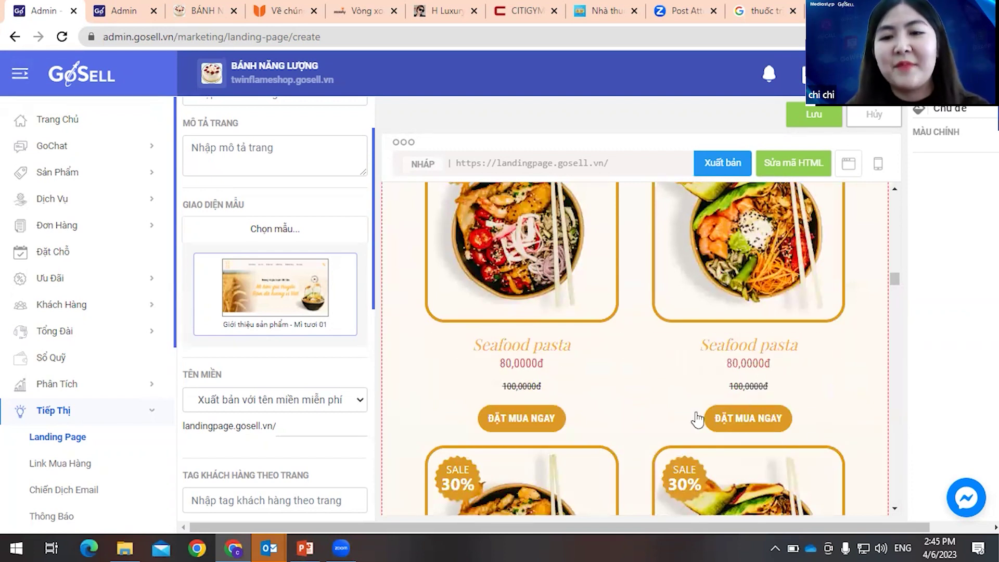
{"action": "scroll", "coordinate": [786, 384], "scroll_direction": "down", "scroll_amount": 3}
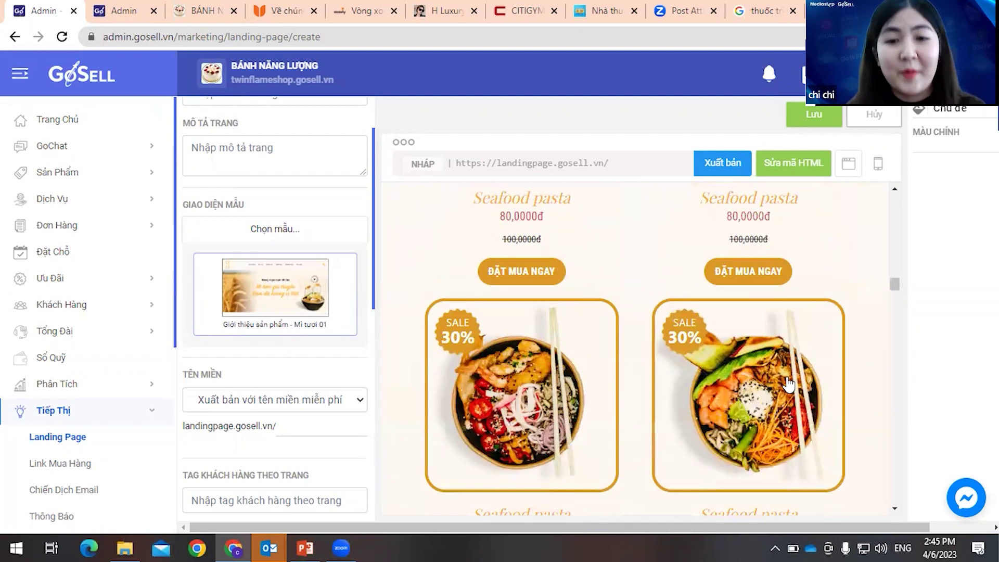
{"action": "scroll", "coordinate": [787, 384], "scroll_direction": "up", "scroll_amount": 1}
{"action": "scroll", "coordinate": [770, 384], "scroll_direction": "down", "scroll_amount": 3}
{"action": "scroll", "coordinate": [676, 381], "scroll_direction": "up", "scroll_amount": 3}
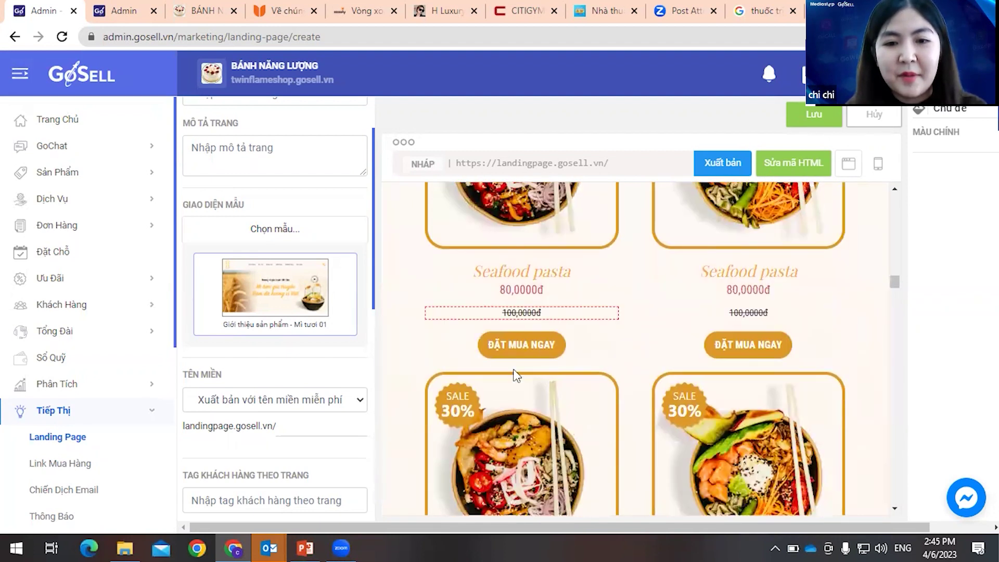
- Select the first ĐẶT MUA NGAY button and focus its link URL field
{"action": "left_click", "coordinate": [761, 350]}
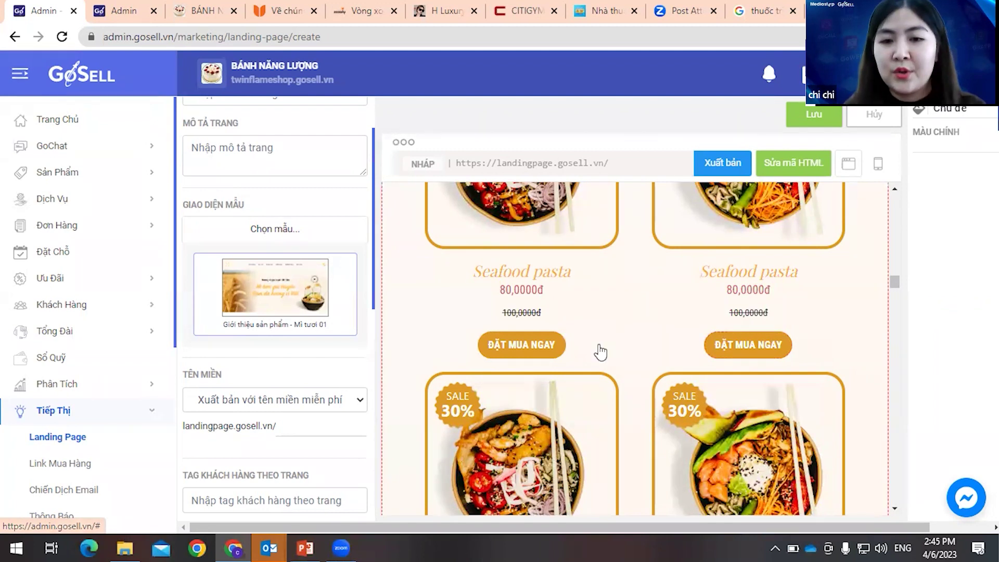
{"action": "left_click", "coordinate": [549, 353]}
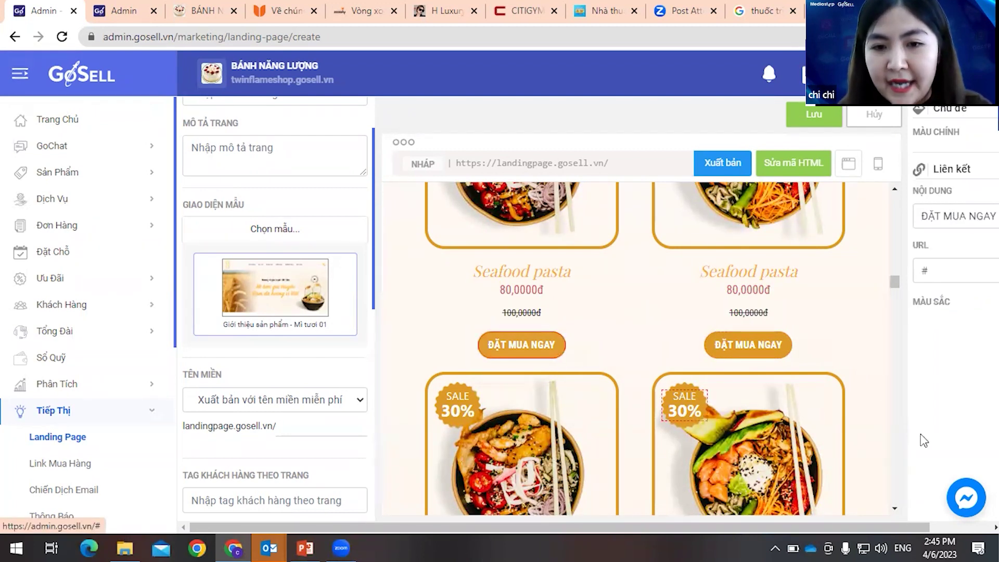
{"action": "left_click_drag", "start_coordinate": [627, 526], "coordinate": [687, 527]}
{"action": "left_click", "coordinate": [918, 275]}
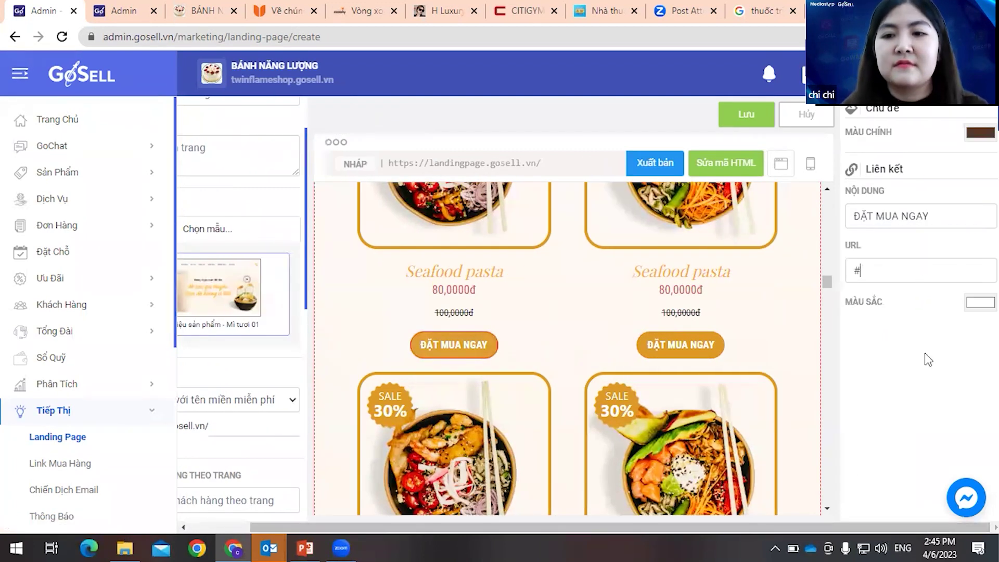
{"action": "scroll", "coordinate": [541, 286], "scroll_direction": "up", "scroll_amount": 6}
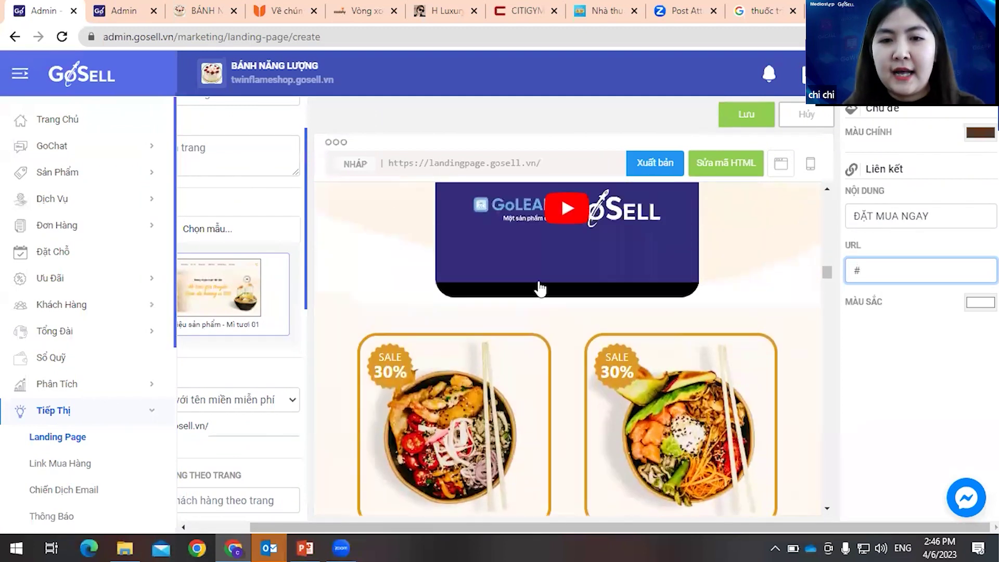
{"action": "scroll", "coordinate": [541, 289], "scroll_direction": "up", "scroll_amount": 5}
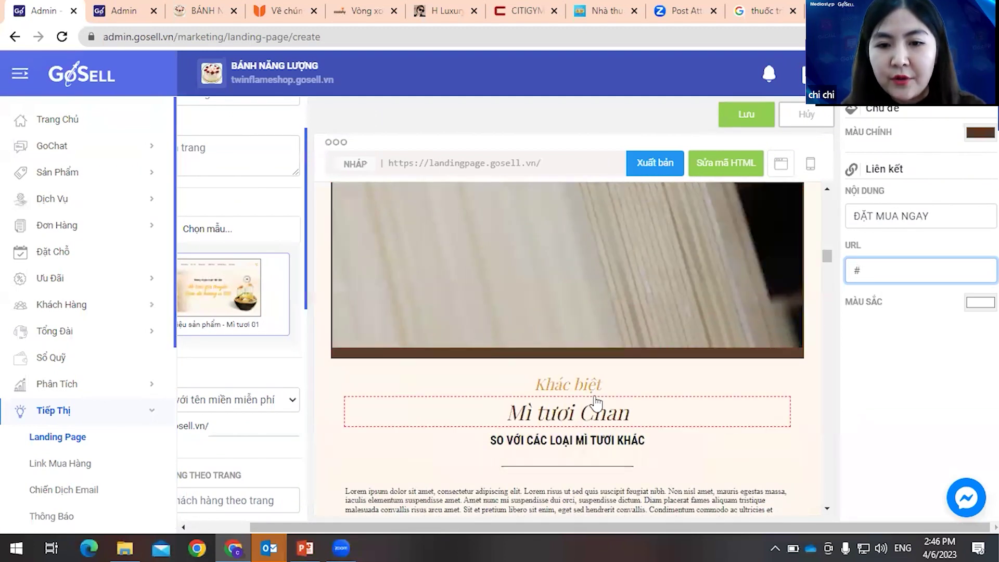
{"action": "scroll", "coordinate": [581, 399], "scroll_direction": "down", "scroll_amount": 4}
{"action": "scroll", "coordinate": [581, 400], "scroll_direction": "down", "scroll_amount": 15}
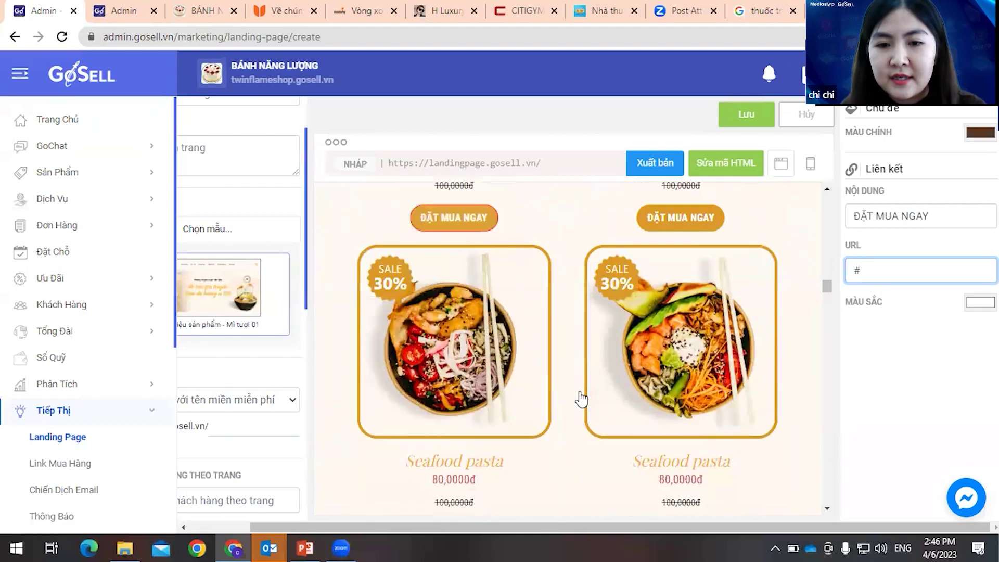
{"action": "scroll", "coordinate": [518, 341], "scroll_direction": "down", "scroll_amount": 5}
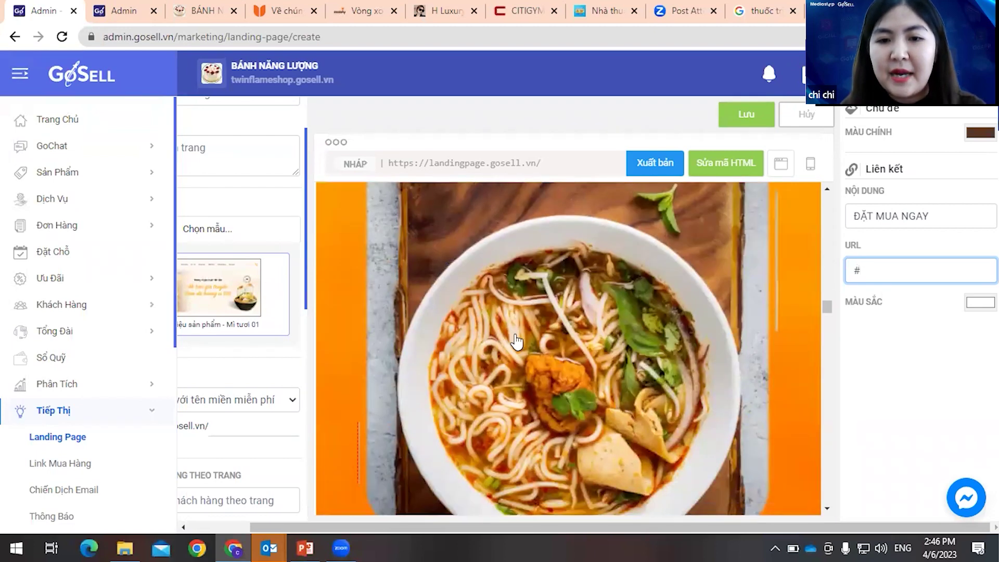
{"action": "scroll", "coordinate": [518, 340], "scroll_direction": "down", "scroll_amount": 4}
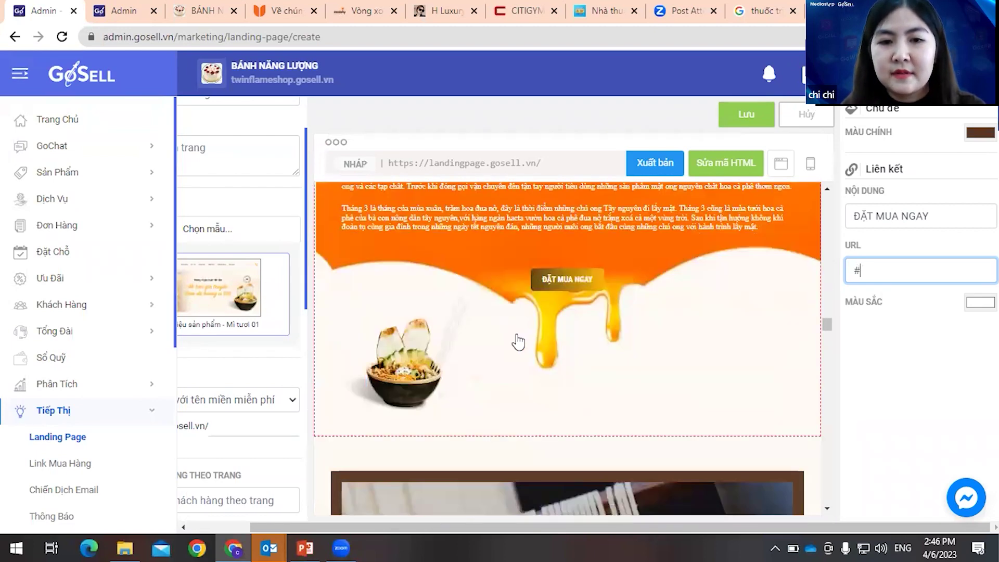
{"action": "scroll", "coordinate": [521, 338], "scroll_direction": "up", "scroll_amount": 3}
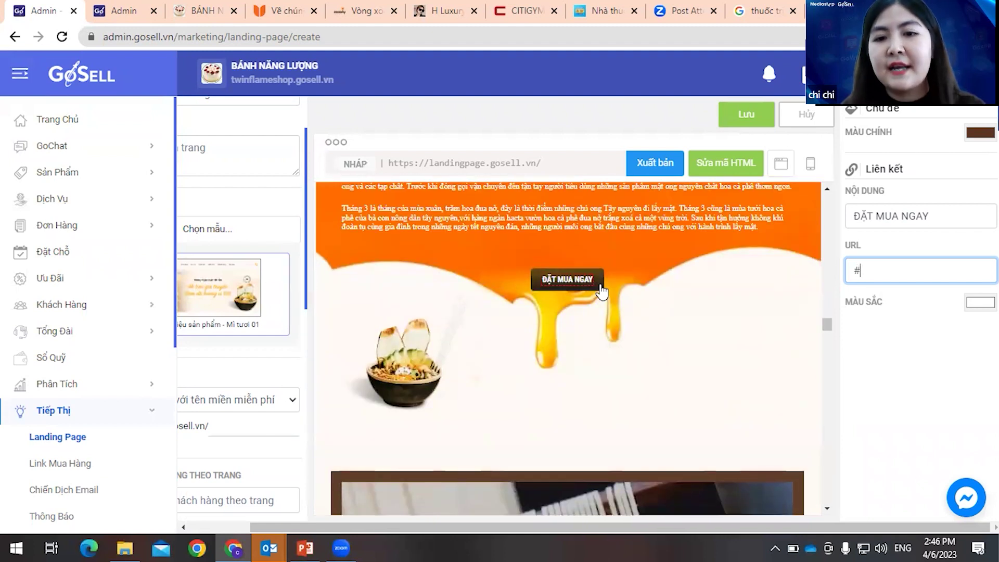
- Relabel the honey section's ĐẶT MUA NGAY button to 'xem them tai website'
{"action": "left_click", "coordinate": [665, 370]}
{"action": "scroll", "coordinate": [829, 297], "scroll_direction": "up", "scroll_amount": 3}
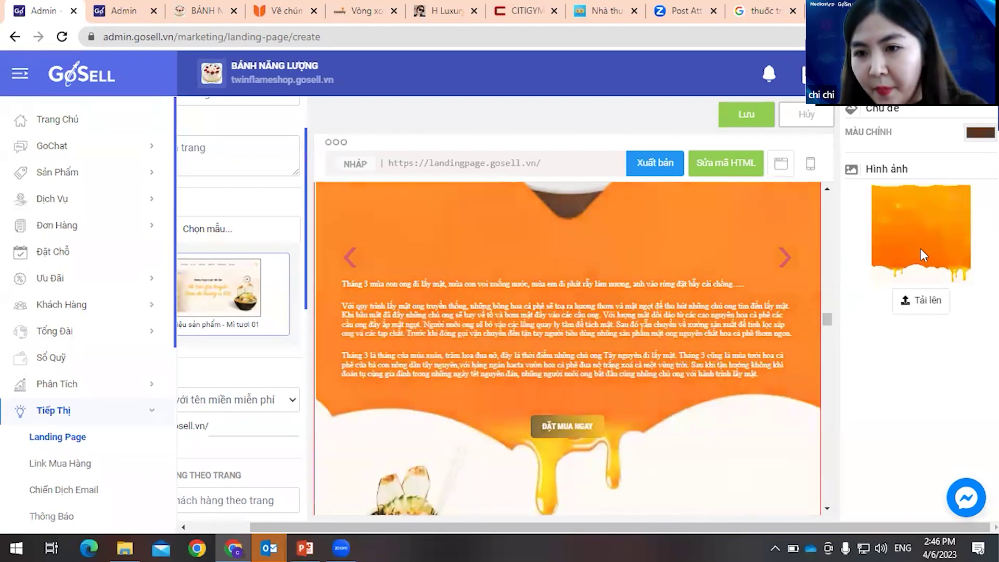
{"action": "left_click", "coordinate": [592, 425]}
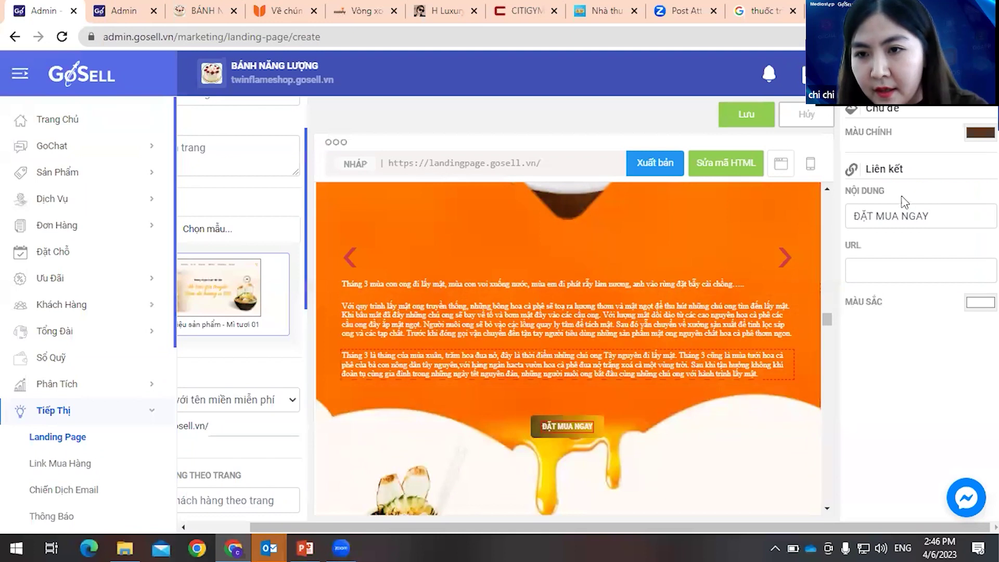
{"action": "left_click_drag", "start_coordinate": [936, 214], "coordinate": [796, 216]}
{"action": "type", "text": "xem"}
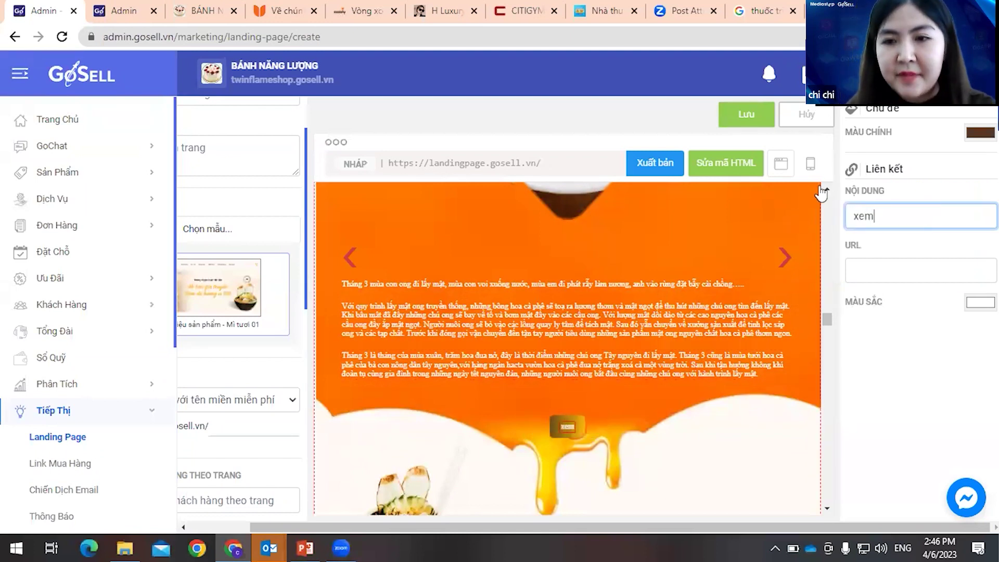
{"action": "type", "text": " them tai w"}
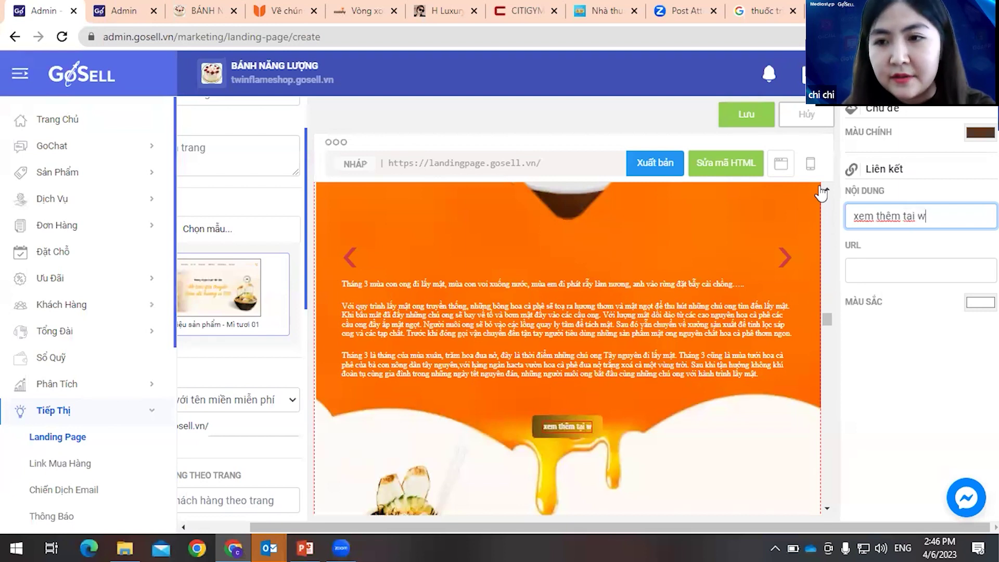
{"action": "type", "text": "ebsite"}
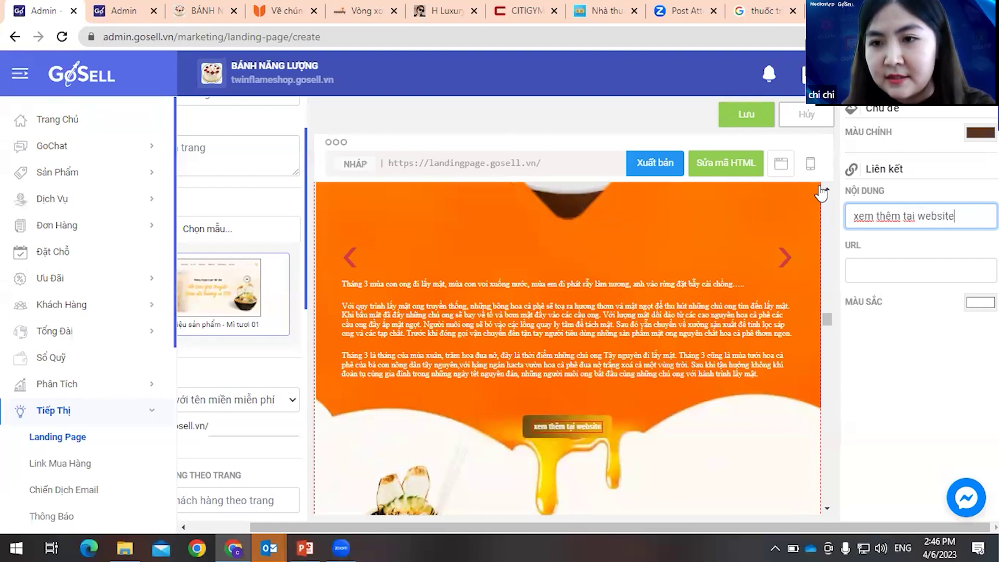
{"action": "left_click", "coordinate": [937, 279]}
- Copy the storefront's web address and paste it as the button's link
{"action": "left_click", "coordinate": [194, 16]}
{"action": "left_click", "coordinate": [77, 39]}
{"action": "key", "text": "ctrl+c"}
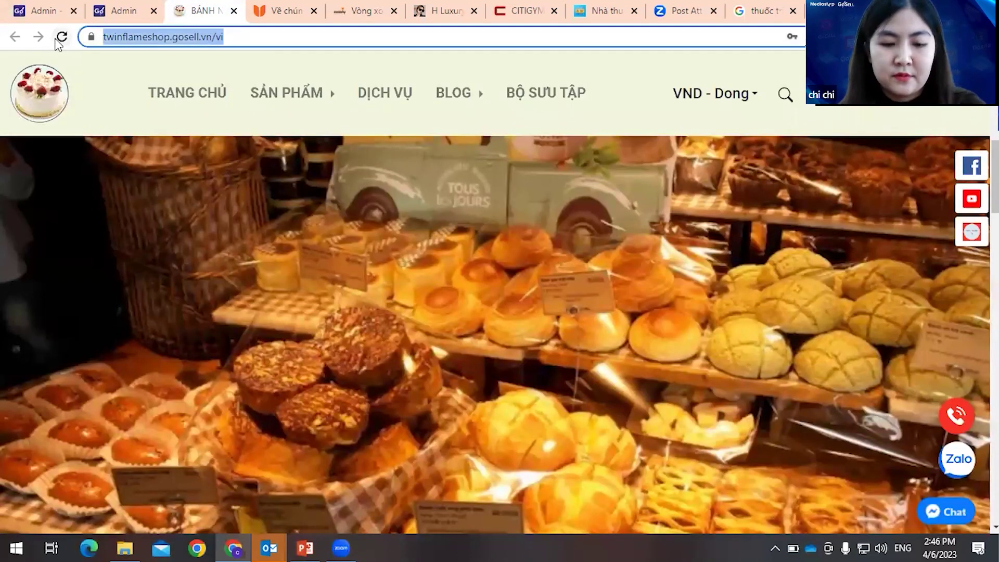
{"action": "left_click", "coordinate": [32, 11]}
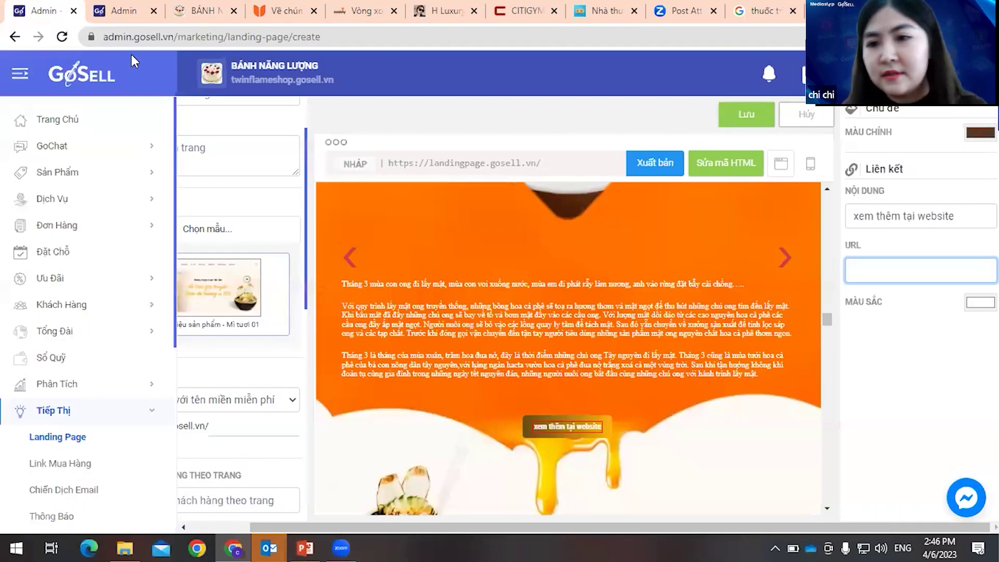
{"action": "key", "text": "ctrl+v"}
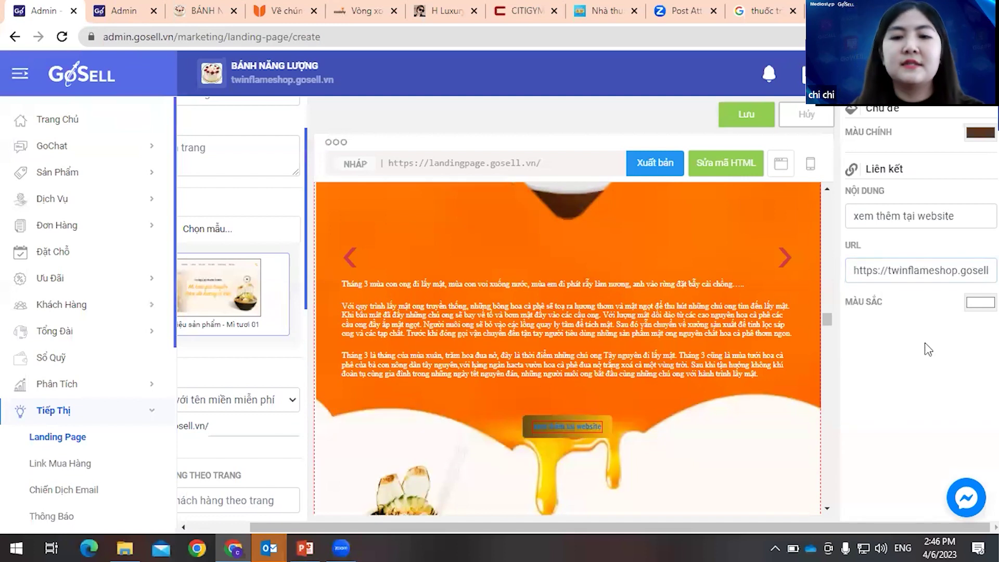
{"action": "scroll", "coordinate": [687, 390], "scroll_direction": "down", "scroll_amount": 3}
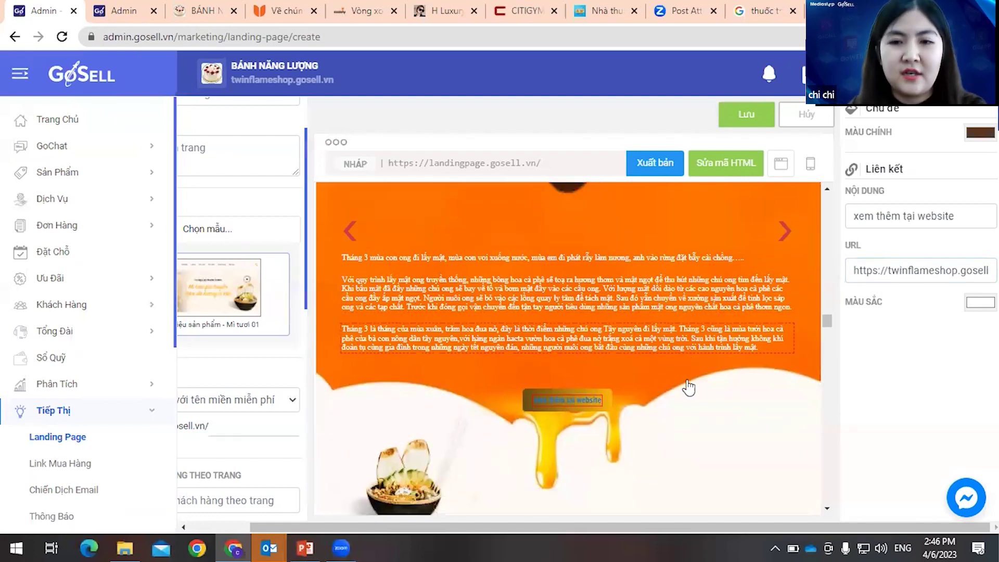
{"action": "scroll", "coordinate": [650, 364], "scroll_direction": "up", "scroll_amount": 3}
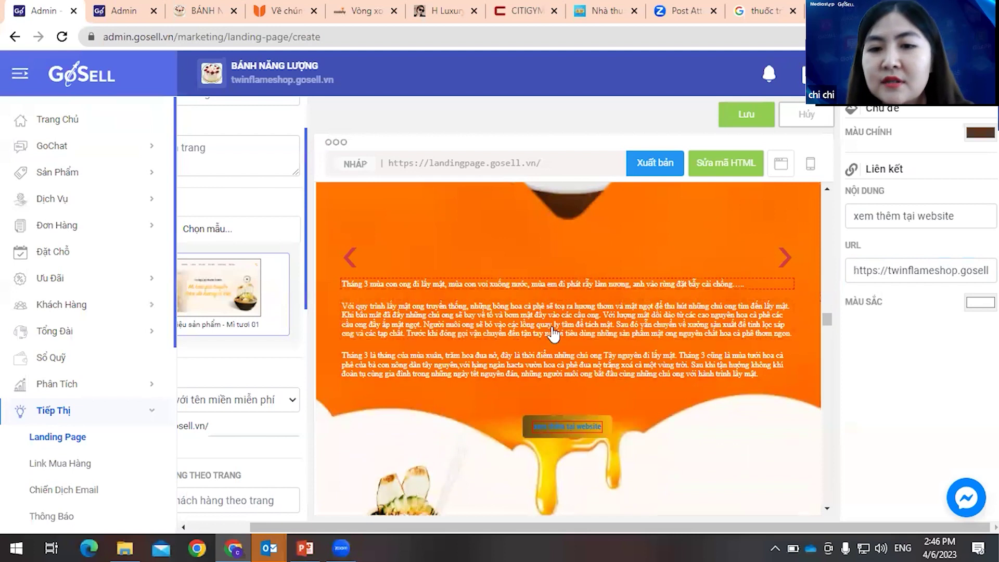
{"action": "scroll", "coordinate": [542, 331], "scroll_direction": "up", "scroll_amount": 10}
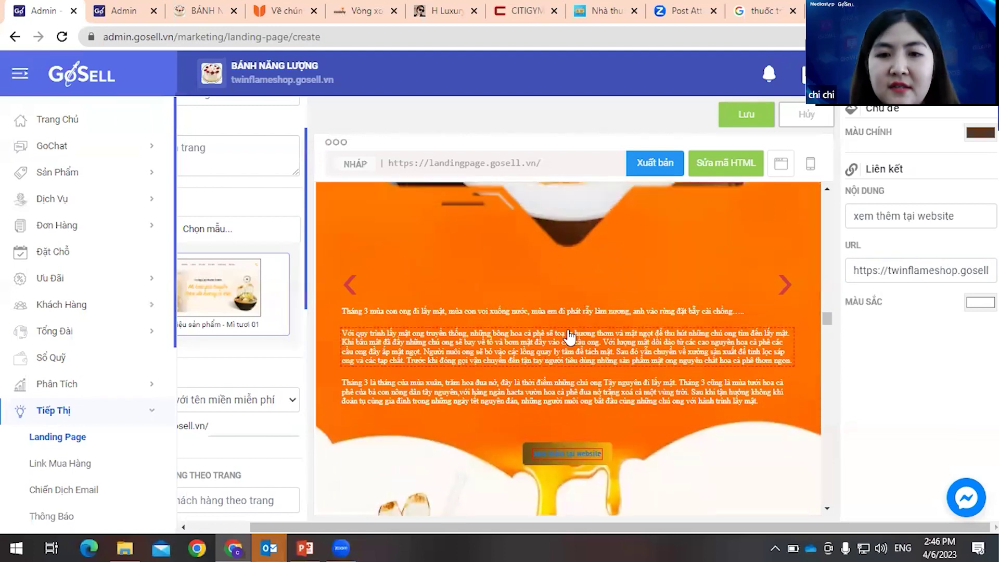
{"action": "scroll", "coordinate": [570, 339], "scroll_direction": "up", "scroll_amount": 8}
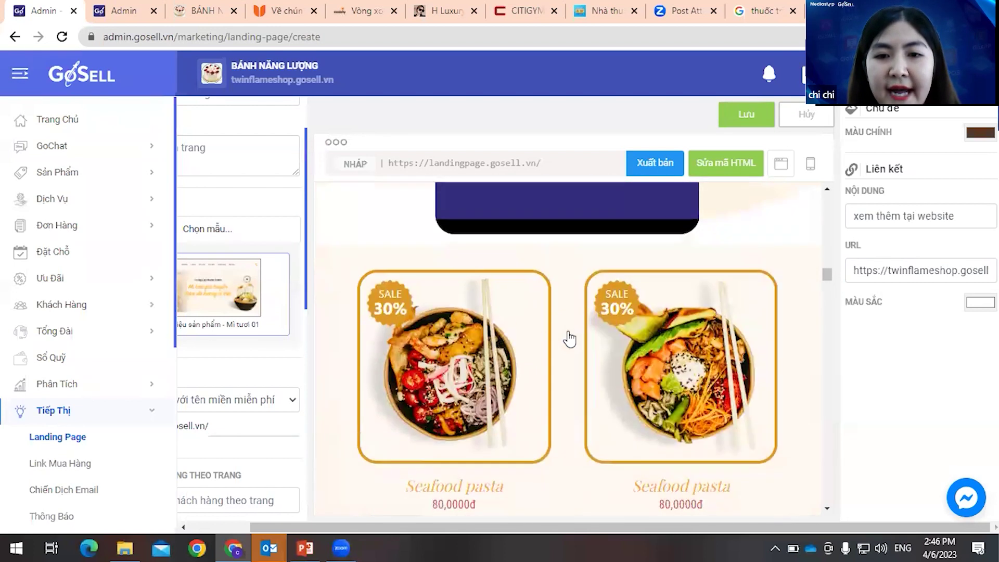
- Replace the link with the new address ending .vn/vi
{"action": "left_click", "coordinate": [685, 343]}
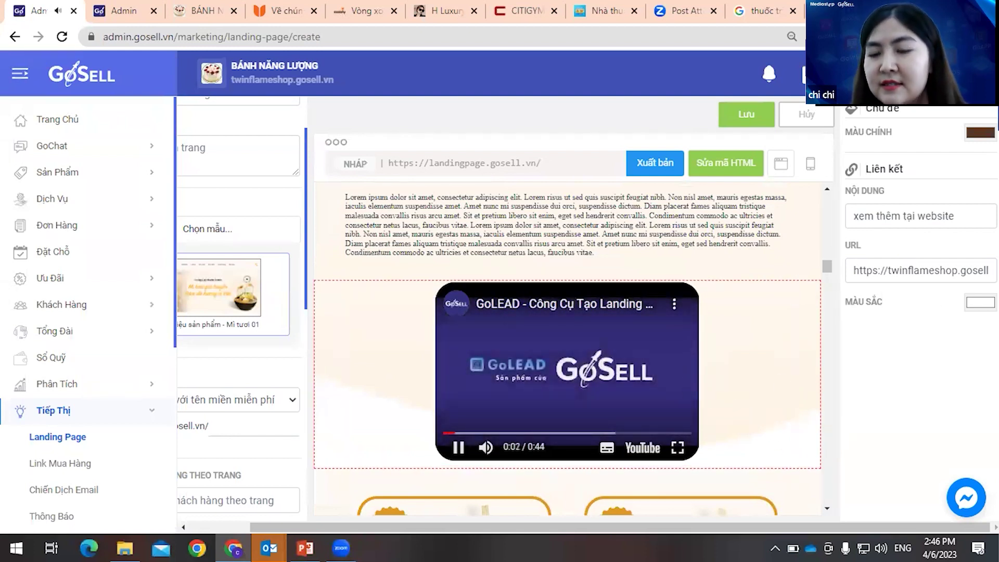
{"action": "left_click", "coordinate": [931, 274]}
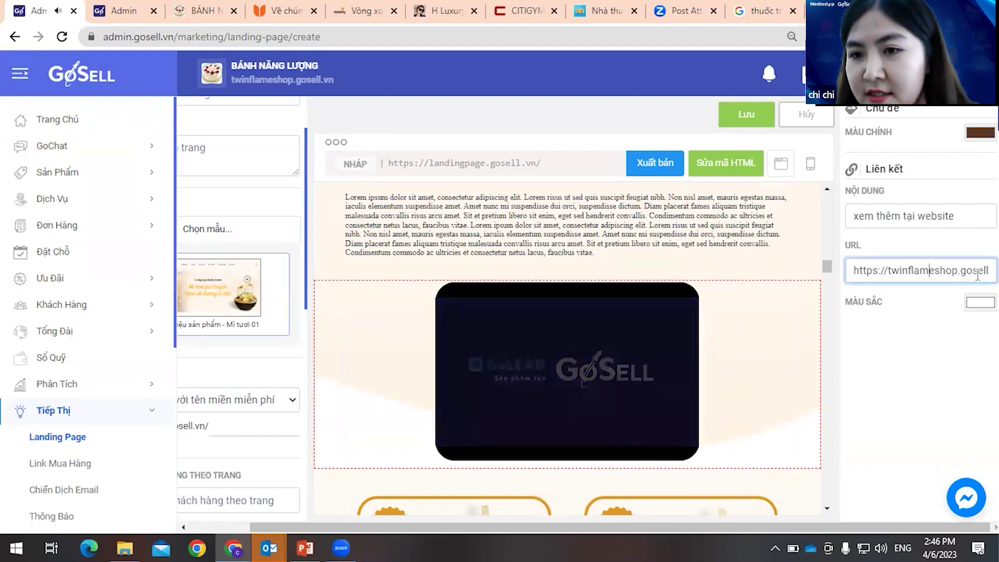
{"action": "key", "text": "ctrl+a"}
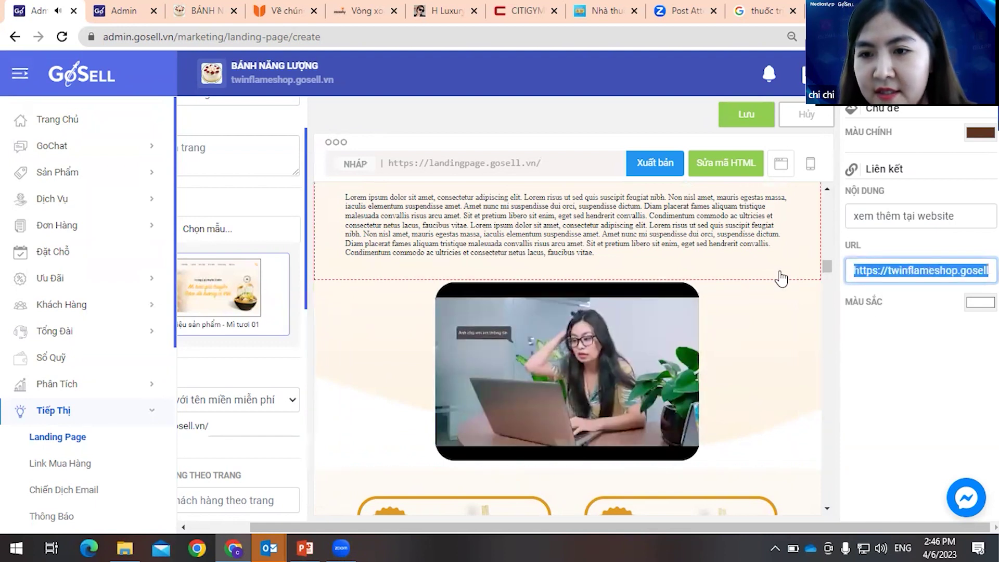
{"action": "key", "text": "ctrl+v"}
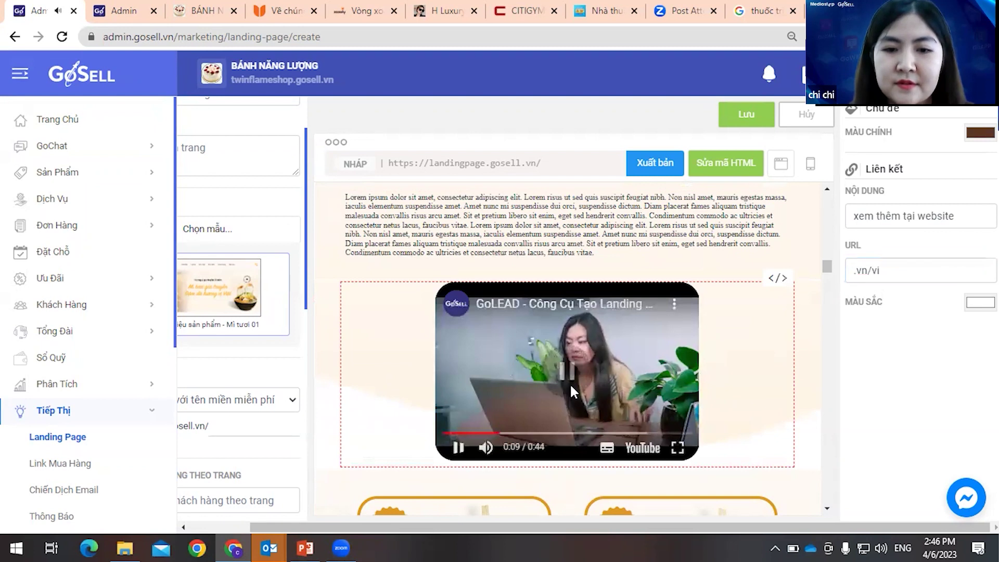
{"action": "left_click", "coordinate": [756, 29]}
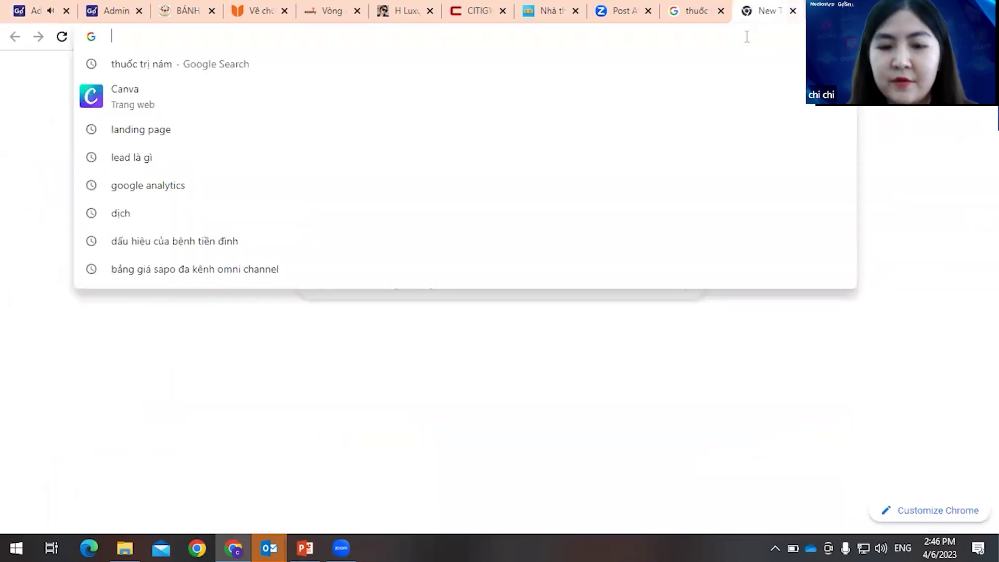
- Go to youtube.com and open the 'Ra Đi Để Trở Về' video
{"action": "type", "text": "y"}
{"action": "key", "text": "Return"}
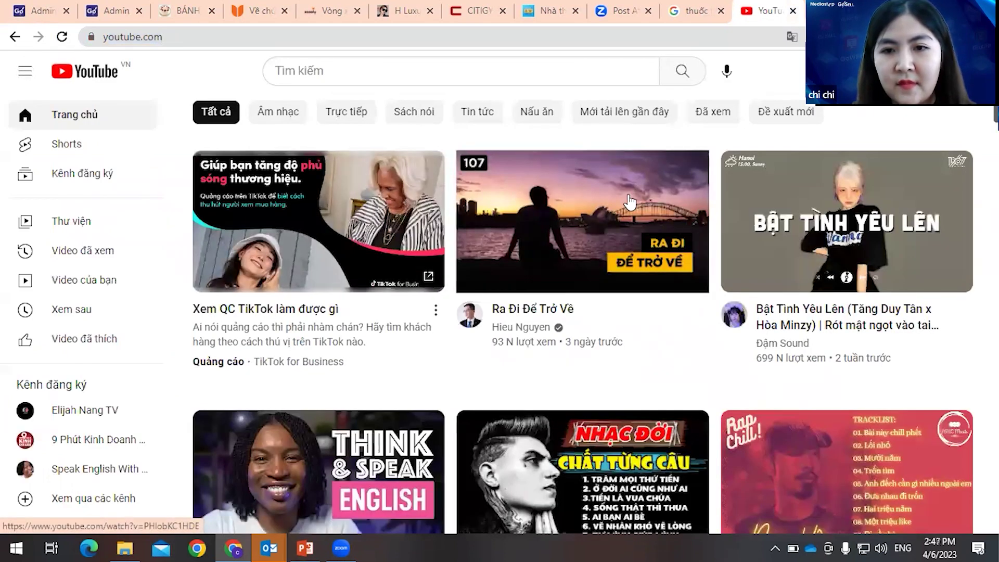
{"action": "left_click", "coordinate": [631, 202]}
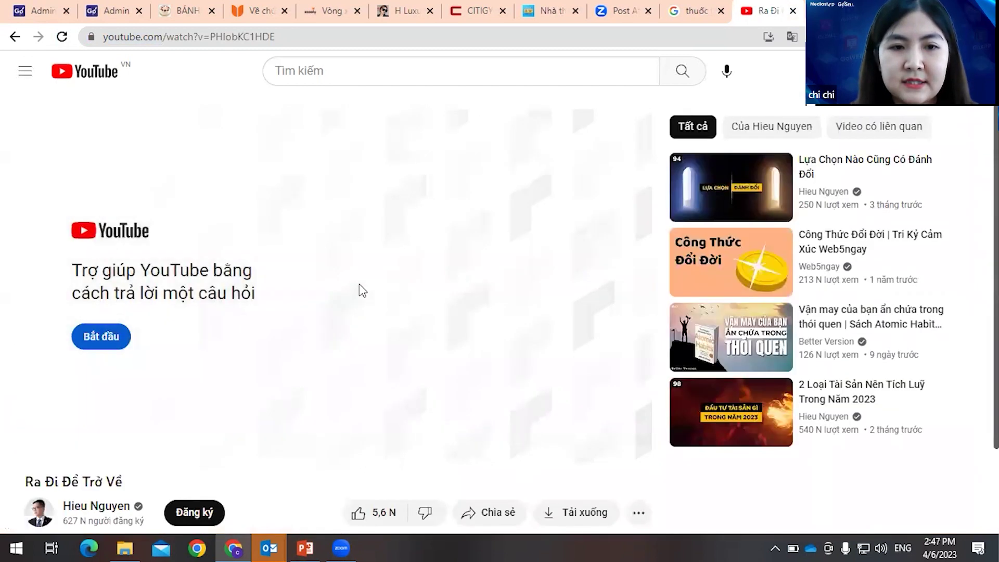
{"action": "scroll", "coordinate": [370, 292], "scroll_direction": "down", "scroll_amount": 1}
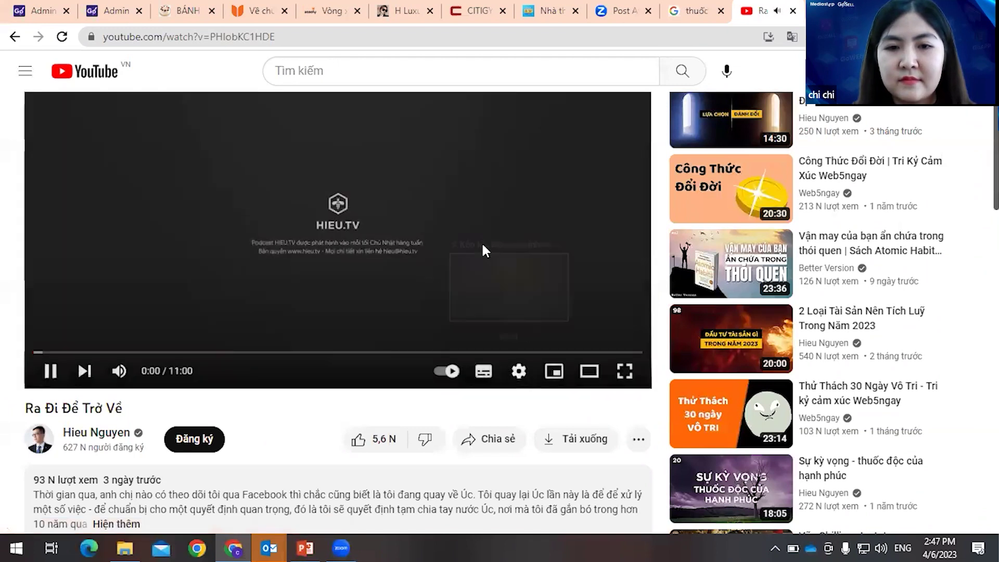
- Copy the video's embed code with Sao chép mã nhúng and return to the GoSell editor
{"action": "right_click", "coordinate": [458, 207]}
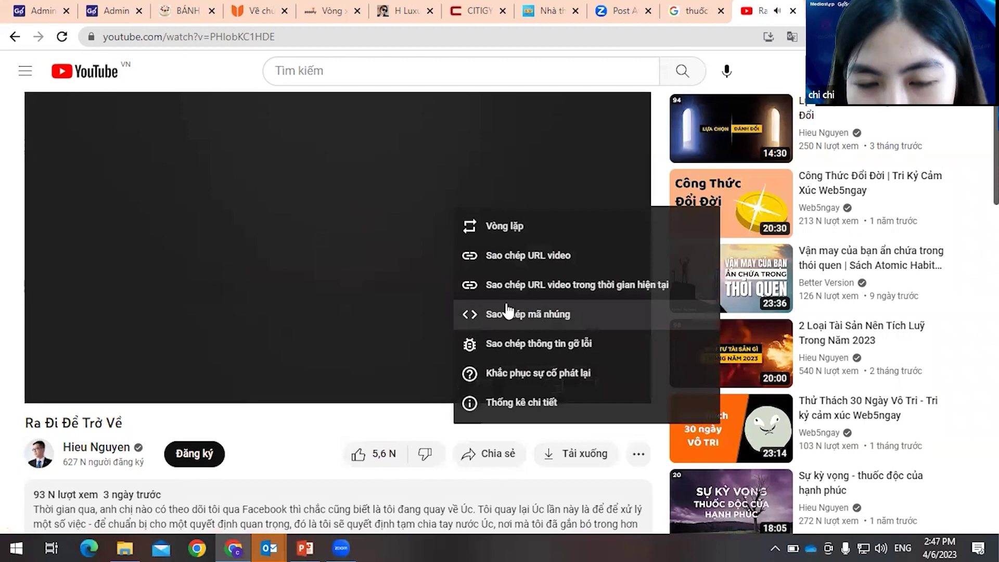
{"action": "right_click", "coordinate": [363, 245]}
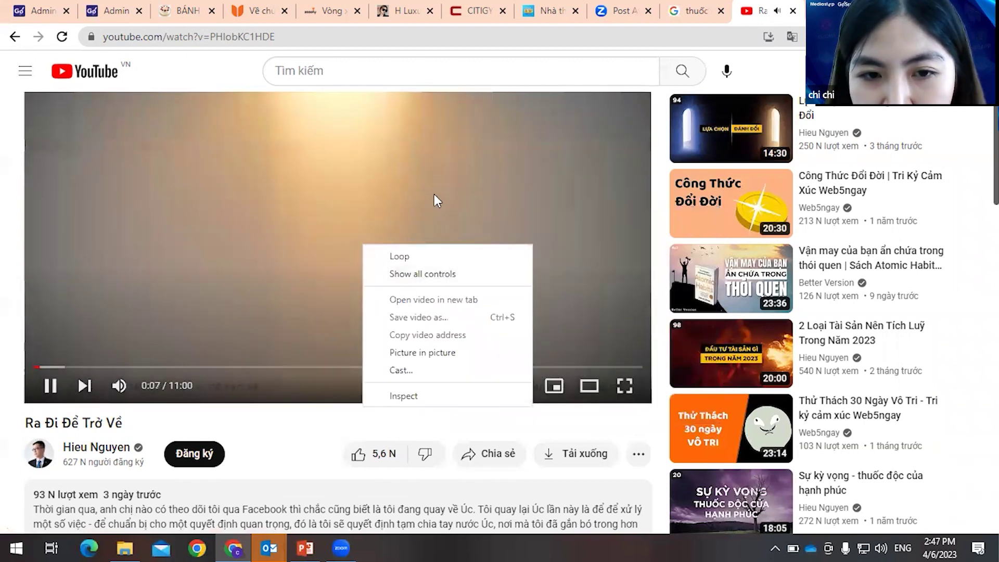
{"action": "right_click", "coordinate": [435, 194]}
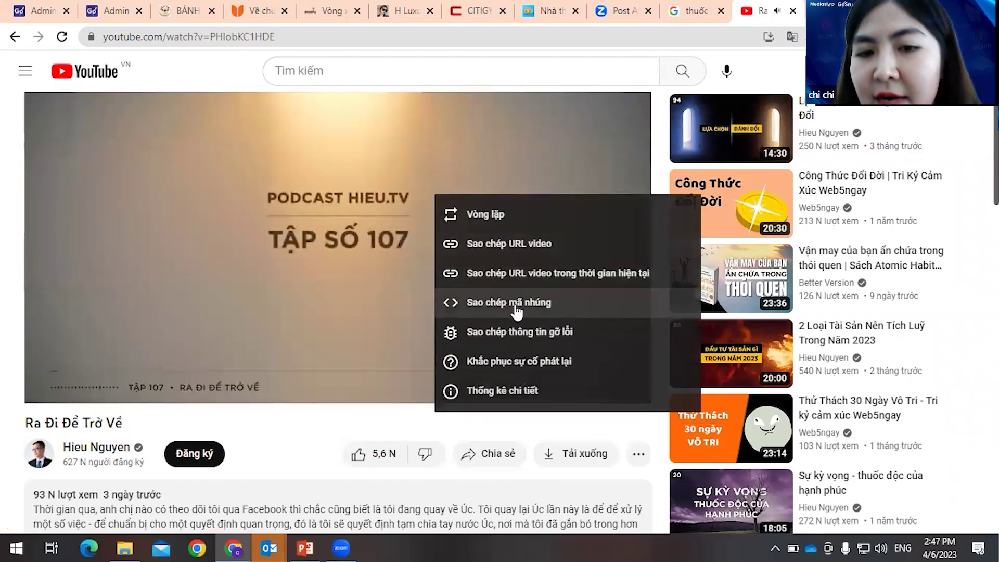
{"action": "left_click", "coordinate": [516, 312]}
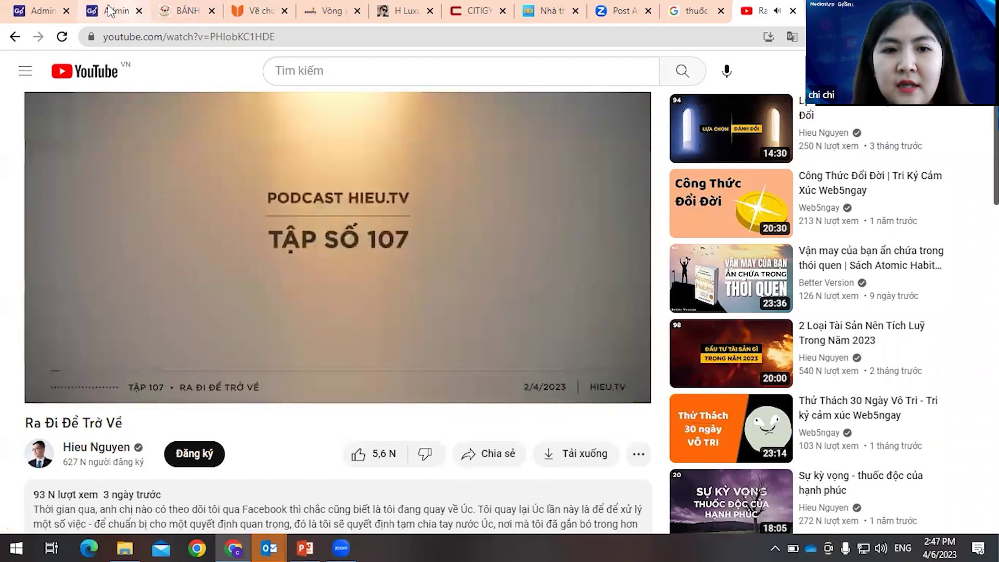
{"action": "left_click", "coordinate": [36, 19]}
{"action": "left_click", "coordinate": [905, 272]}
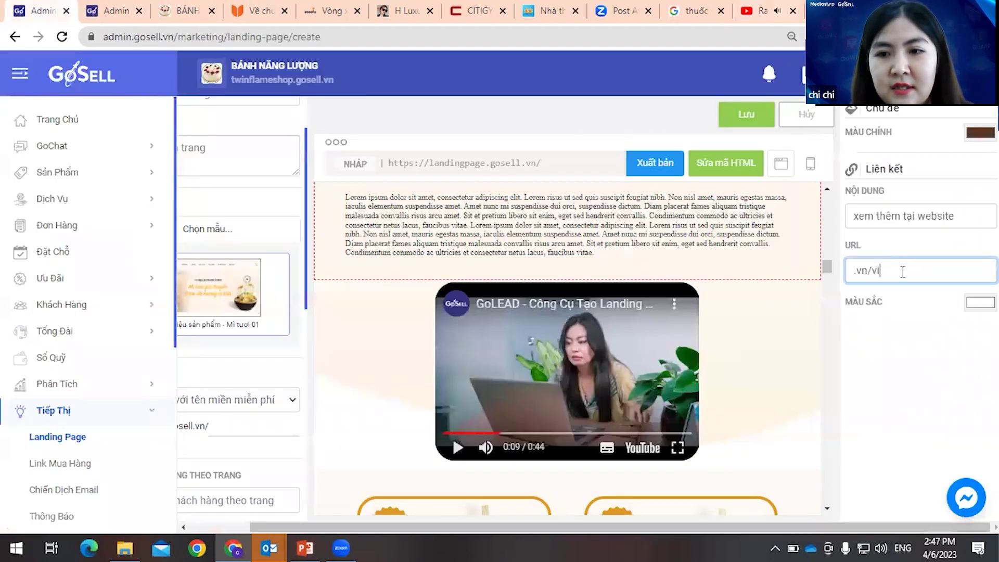
- Paste the embed code into the link field and close the YouTube tab
{"action": "key", "text": "ctrl+a"}
{"action": "key", "text": "ctrl+v"}
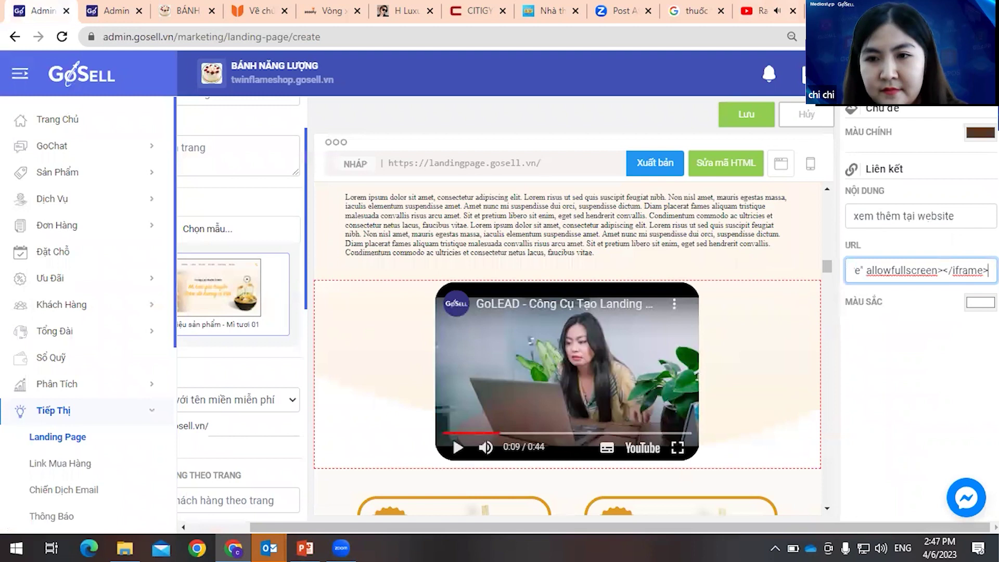
{"action": "left_click", "coordinate": [793, 11]}
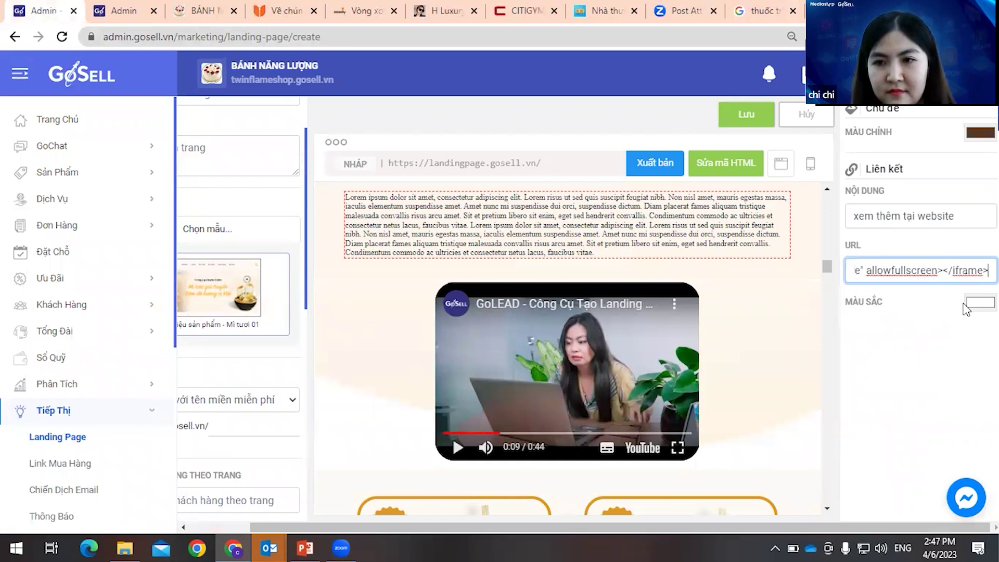
{"action": "scroll", "coordinate": [717, 336], "scroll_direction": "up", "scroll_amount": 3}
{"action": "scroll", "coordinate": [718, 335], "scroll_direction": "down", "scroll_amount": 4}
{"action": "scroll", "coordinate": [717, 335], "scroll_direction": "up", "scroll_amount": 2}
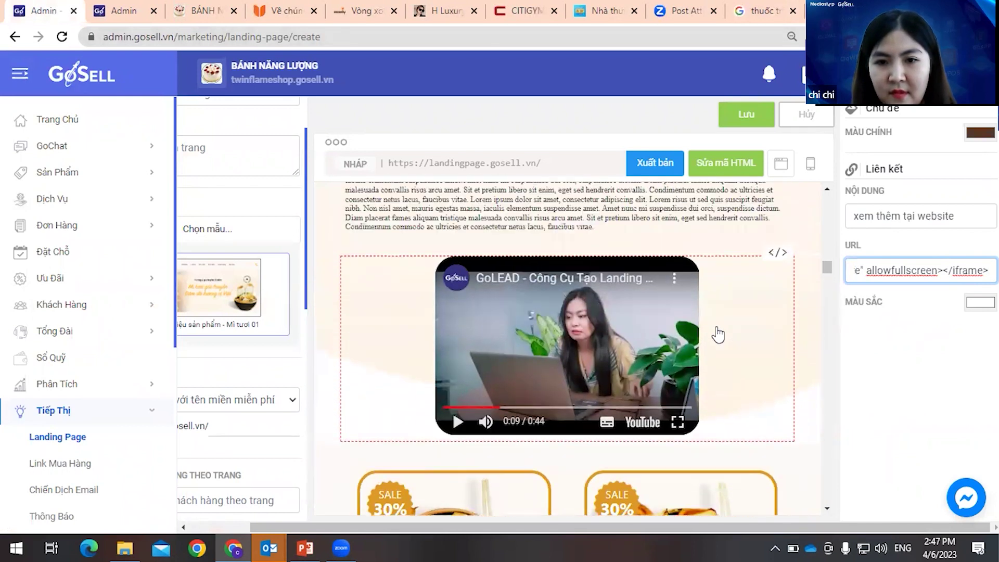
- Replace the video block's Mã nhúng code with the copied iframe and save the page
{"action": "left_click", "coordinate": [797, 306]}
{"action": "left_click", "coordinate": [776, 322]}
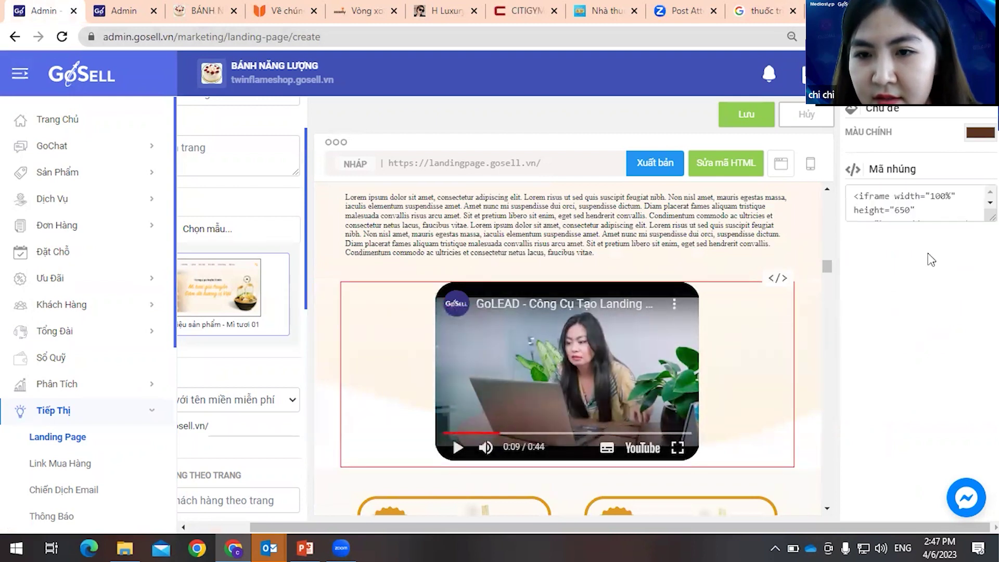
{"action": "left_click", "coordinate": [927, 212]}
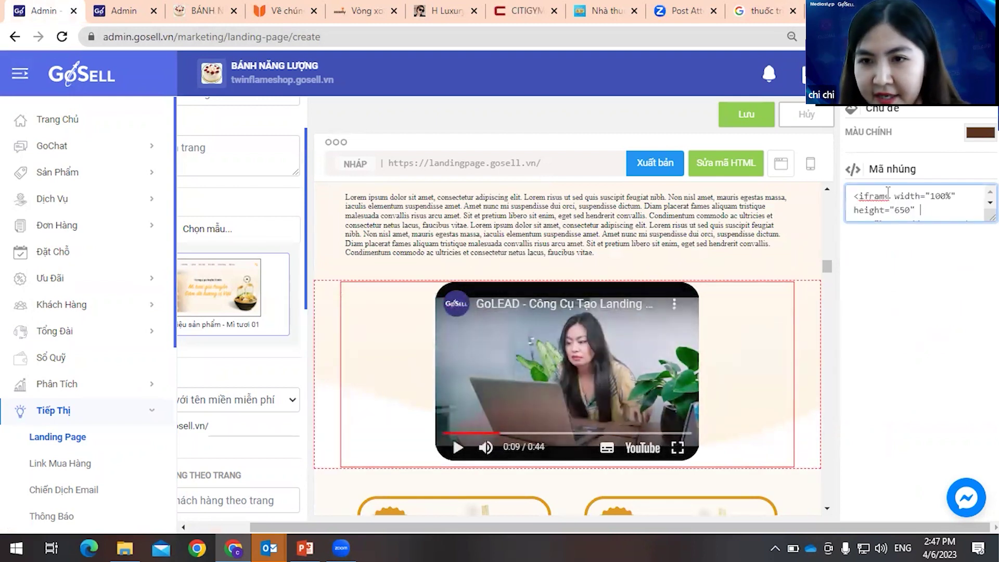
{"action": "left_click_drag", "start_coordinate": [883, 195], "coordinate": [931, 231]}
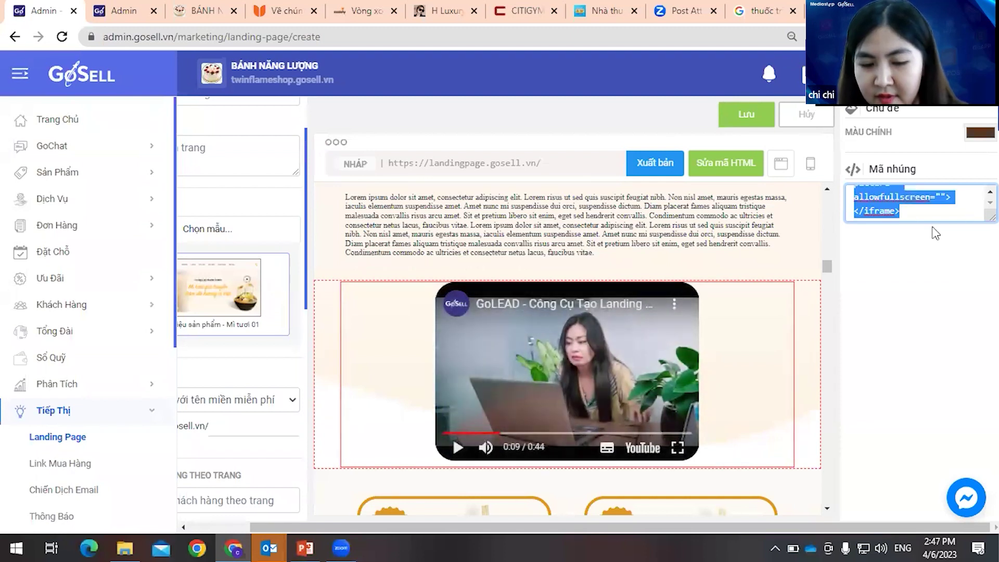
{"action": "key", "text": "ctrl+v"}
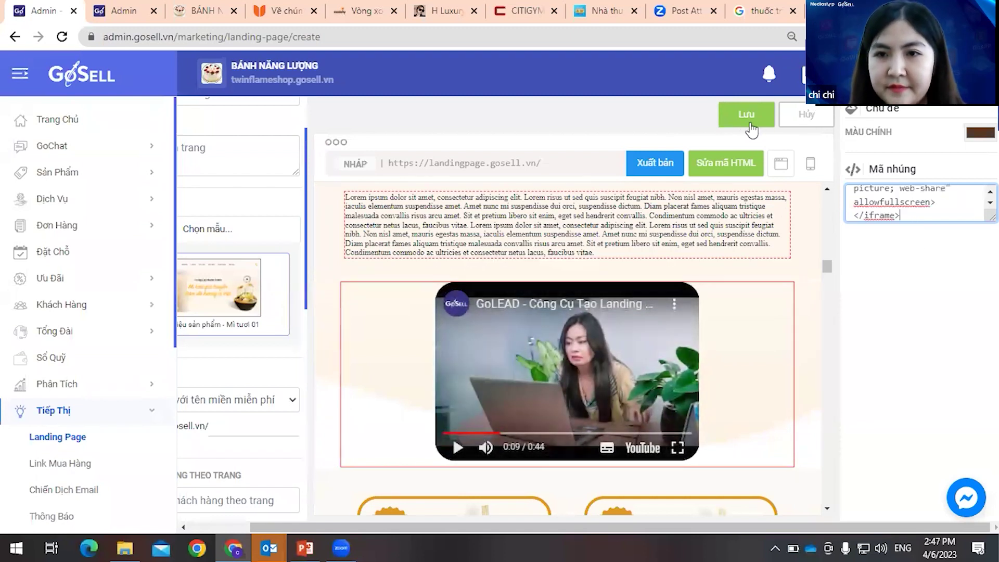
{"action": "left_click", "coordinate": [746, 114]}
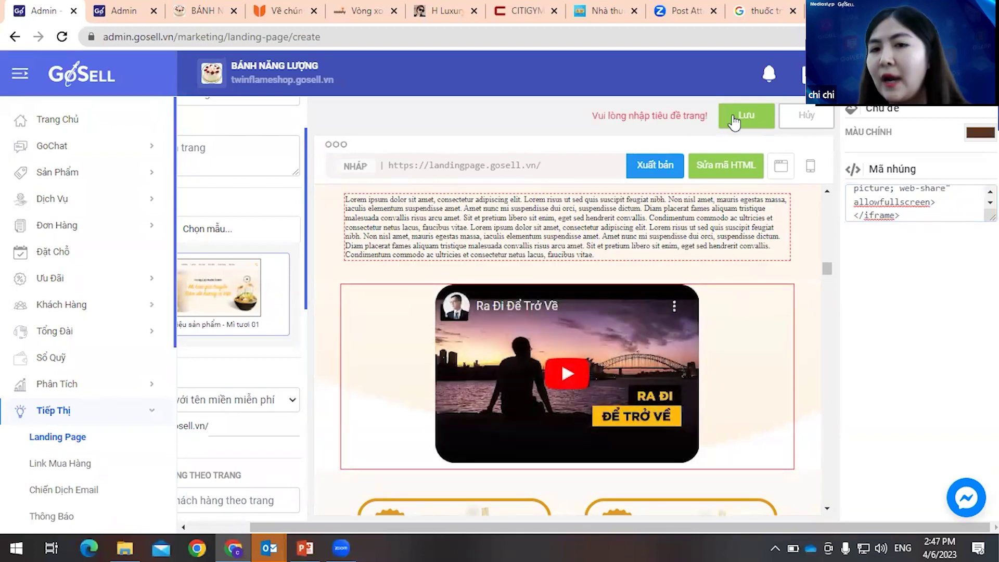
- Scroll the save dialog to bring the domain and tracking settings into view
{"action": "mouse_move", "coordinate": [606, 388]}
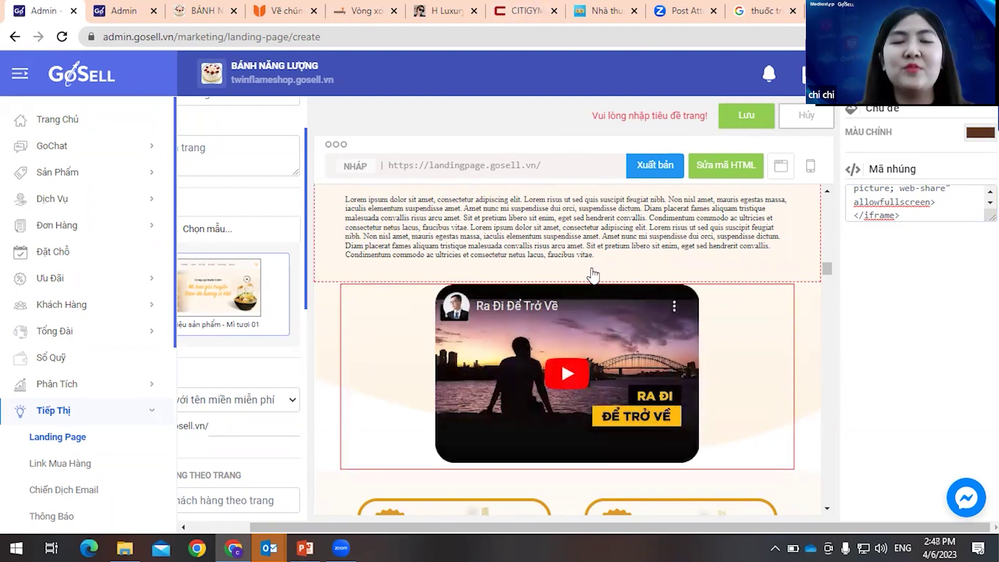
{"action": "scroll", "coordinate": [627, 277], "scroll_direction": "up", "scroll_amount": 3}
{"action": "scroll", "coordinate": [238, 433], "scroll_direction": "down", "scroll_amount": 2}
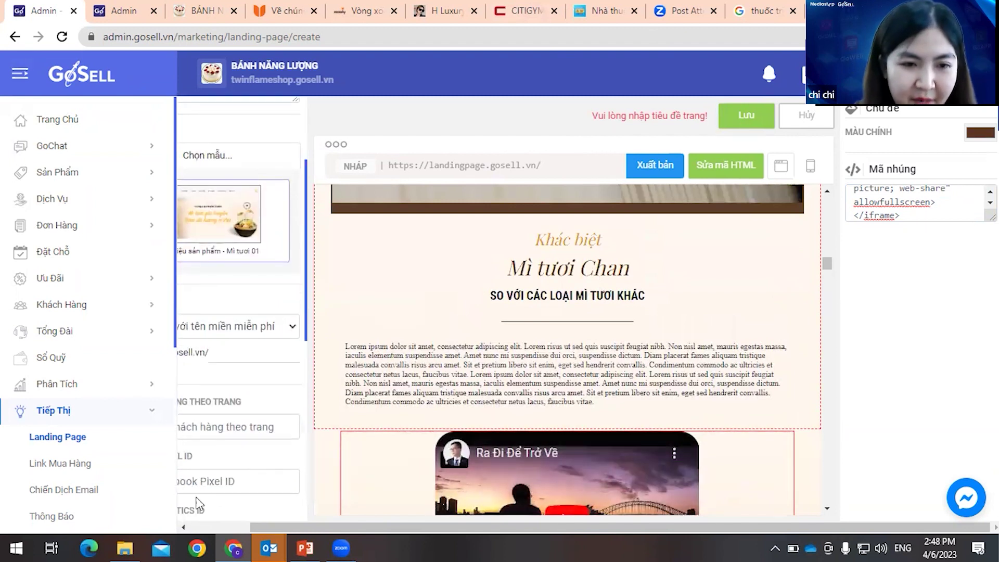
{"action": "left_click", "coordinate": [233, 530]}
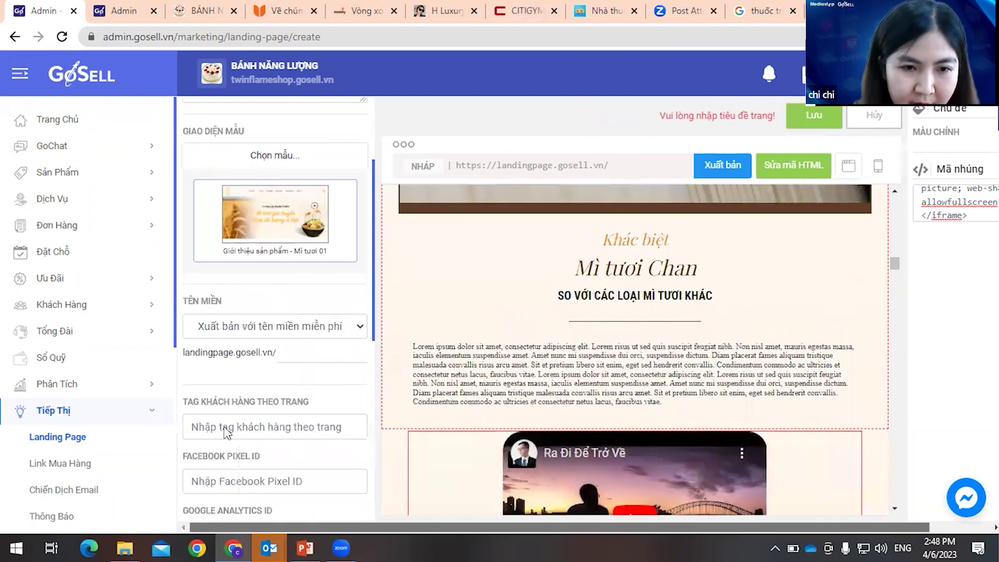
{"action": "scroll", "coordinate": [317, 287], "scroll_direction": "down", "scroll_amount": 1}
{"action": "scroll", "coordinate": [320, 289], "scroll_direction": "down", "scroll_amount": 1}
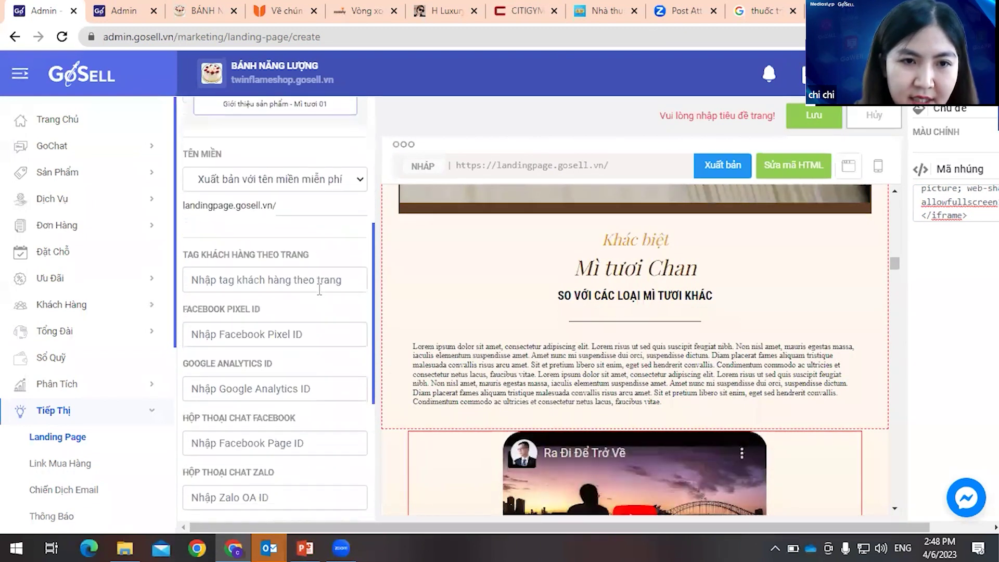
{"action": "left_click", "coordinate": [289, 283]}
{"action": "left_click", "coordinate": [258, 333]}
{"action": "left_click", "coordinate": [299, 389]}
{"action": "left_click", "coordinate": [306, 454]}
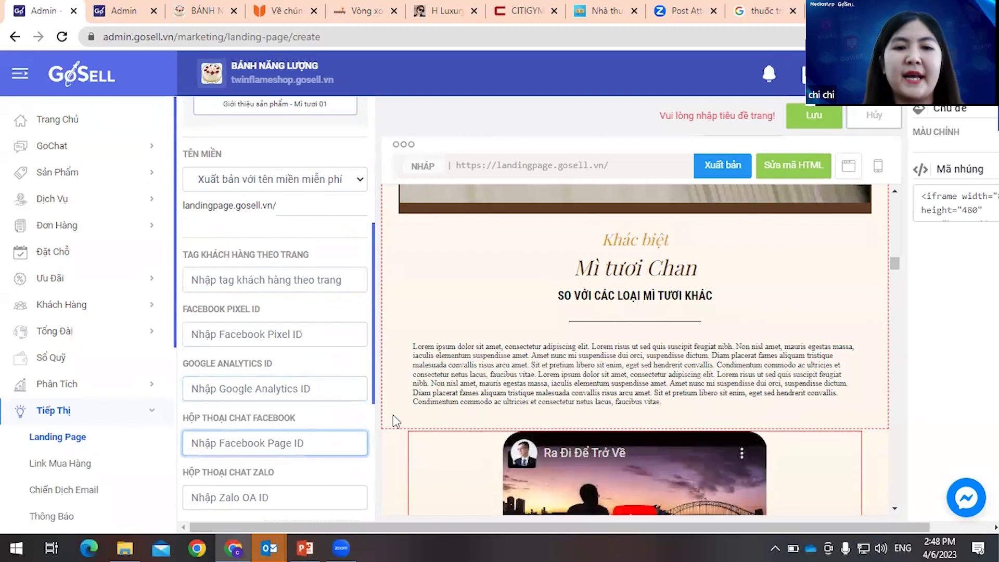
{"action": "left_click", "coordinate": [292, 183]}
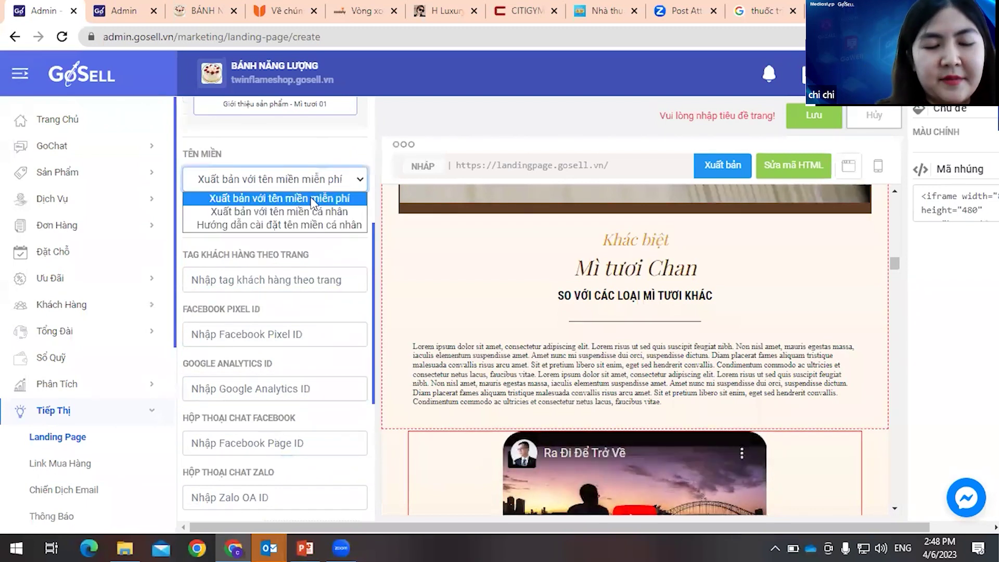
{"action": "left_click", "coordinate": [336, 152]}
{"action": "left_click", "coordinate": [338, 179]}
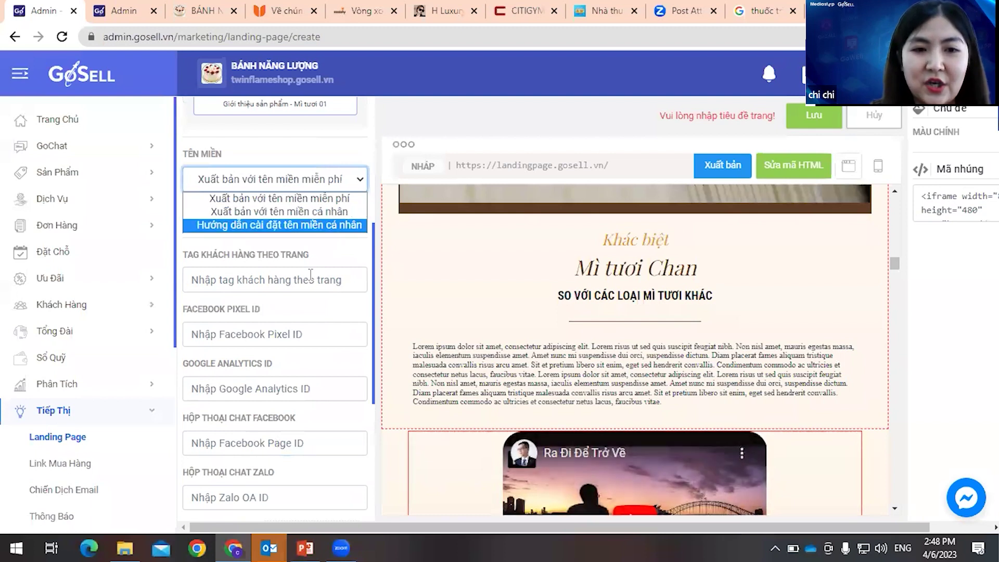
{"action": "left_click", "coordinate": [257, 289]}
{"action": "left_click", "coordinate": [218, 283]}
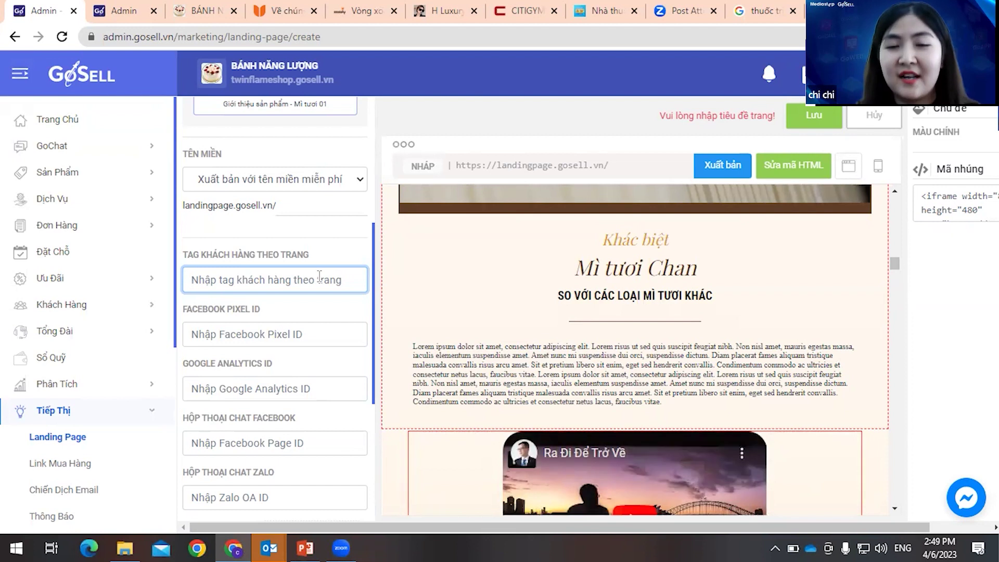
- Enter Test1 as the page's customer tag
{"action": "type", "text": "x"}
{"action": "key", "text": "BackSpace"}
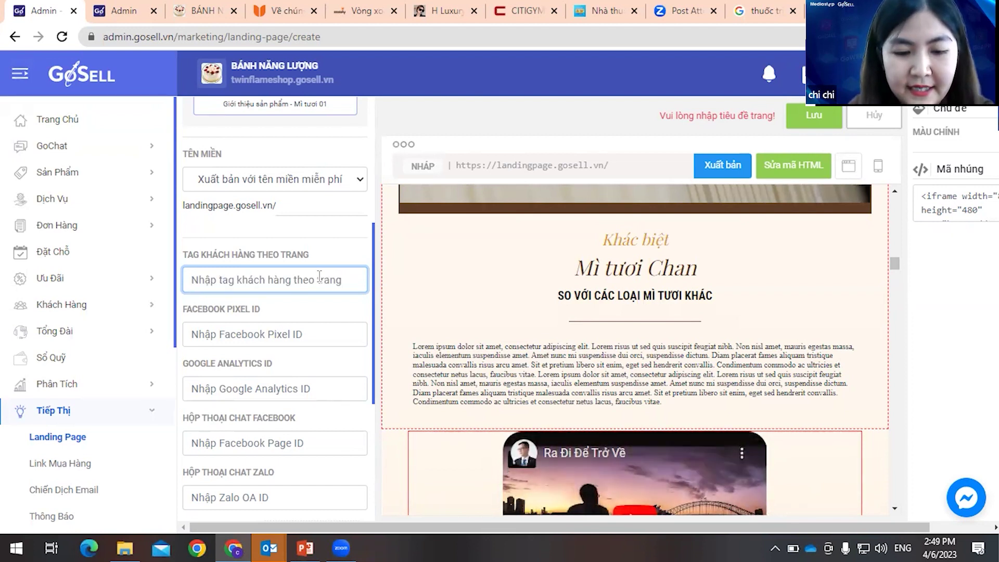
{"action": "type", "text": "Test1"}
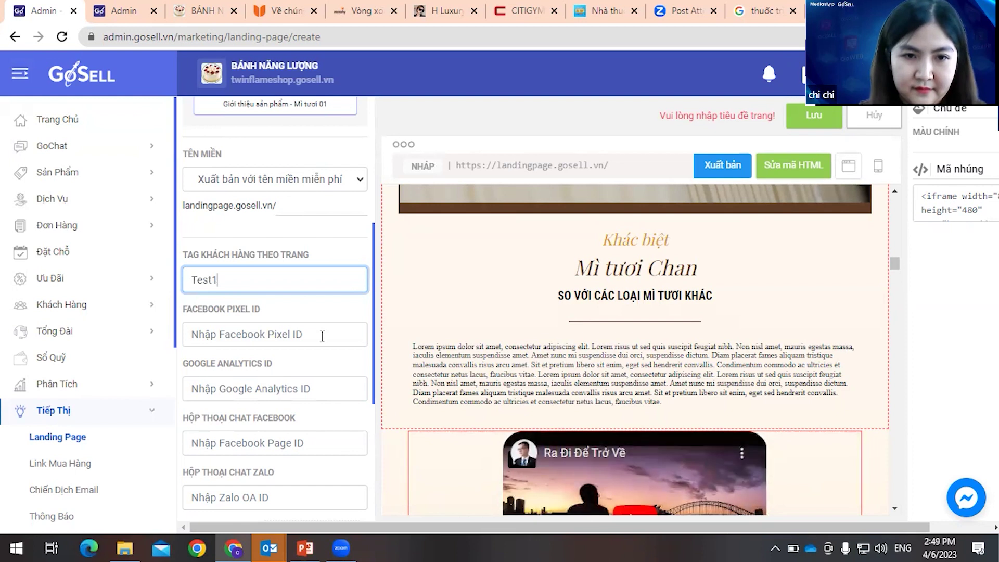
{"action": "key", "text": "Return"}
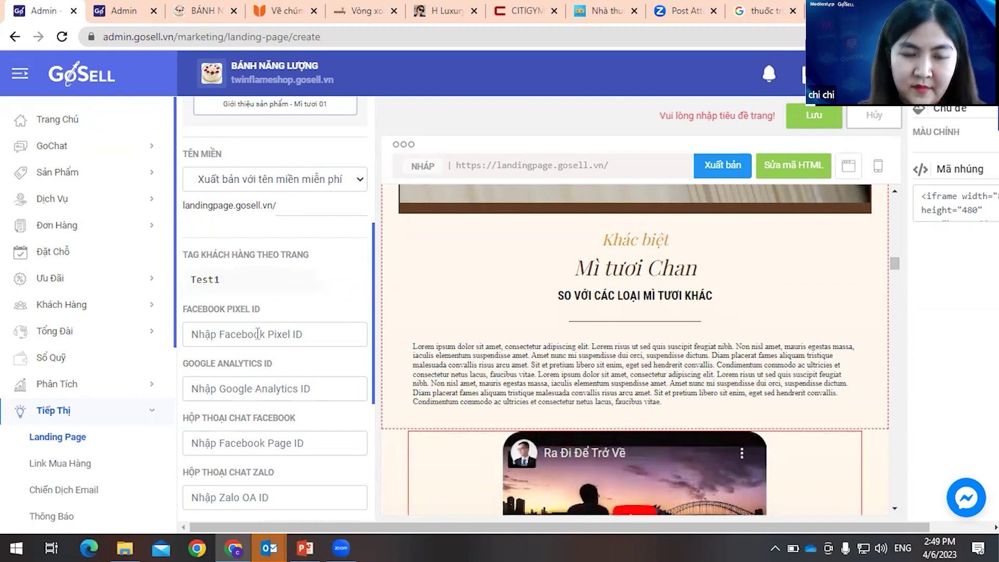
{"action": "scroll", "coordinate": [215, 291], "scroll_direction": "down", "scroll_amount": 2}
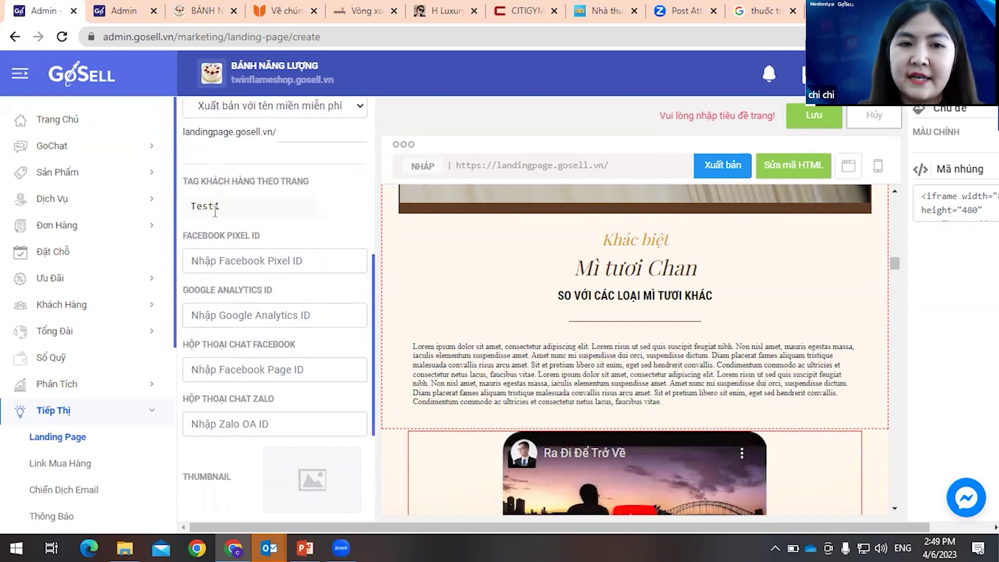
- Focus the Facebook Pixel ID field, then switch to the Google search results tab
{"action": "left_click", "coordinate": [288, 264]}
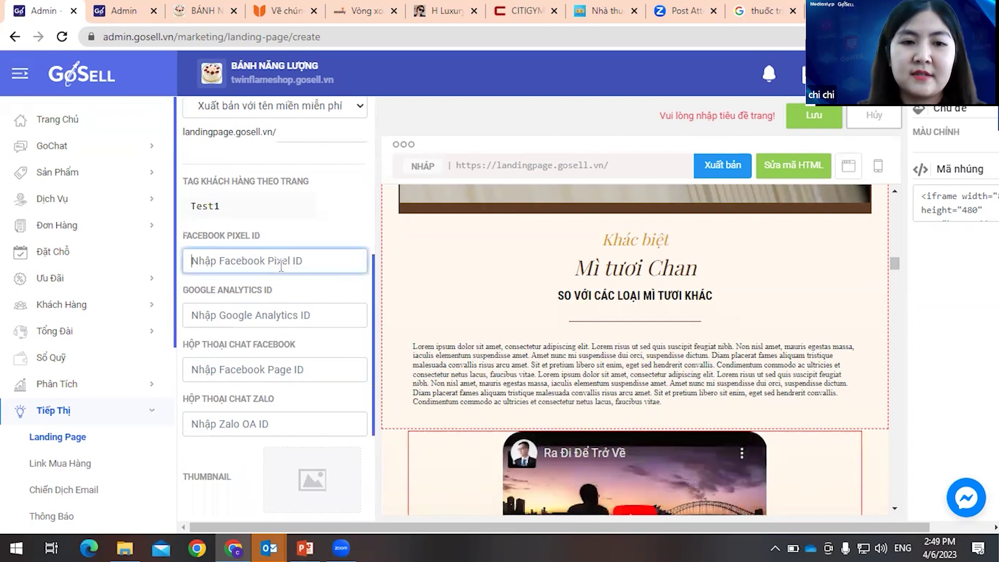
{"action": "scroll", "coordinate": [239, 214], "scroll_direction": "down", "scroll_amount": 1}
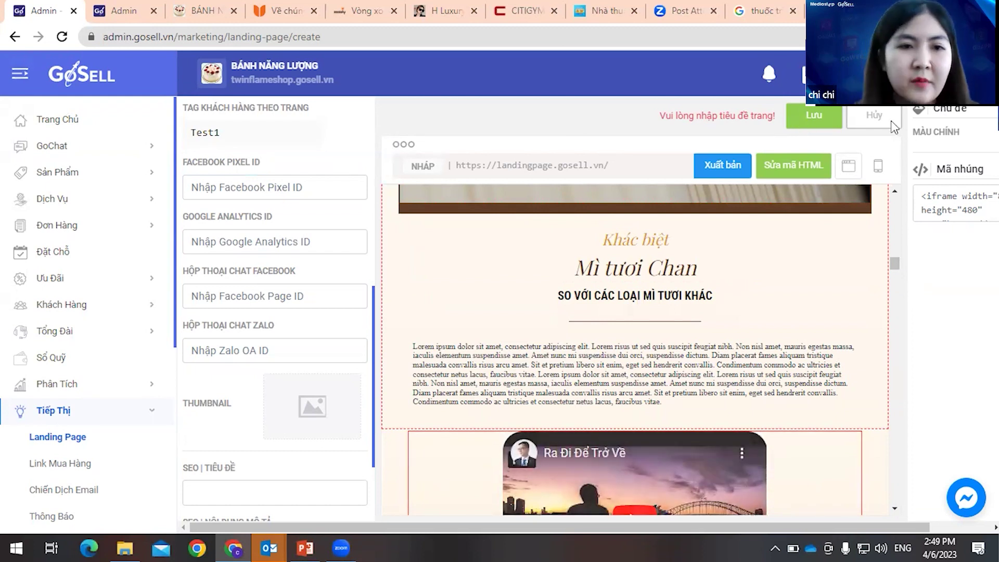
{"action": "scroll", "coordinate": [325, 229], "scroll_direction": "up", "scroll_amount": 1}
{"action": "left_click", "coordinate": [359, 217]}
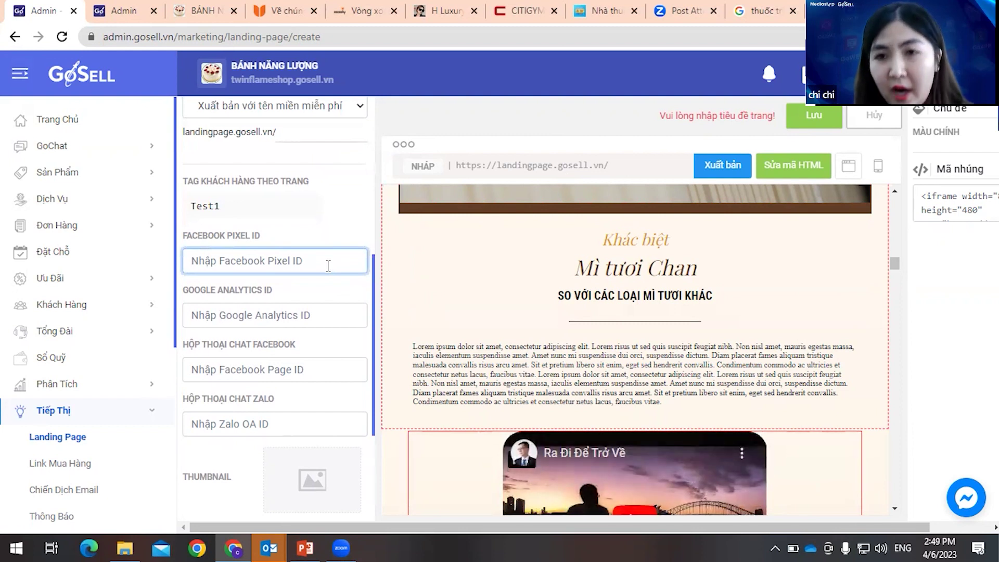
{"action": "left_click", "coordinate": [765, 12]}
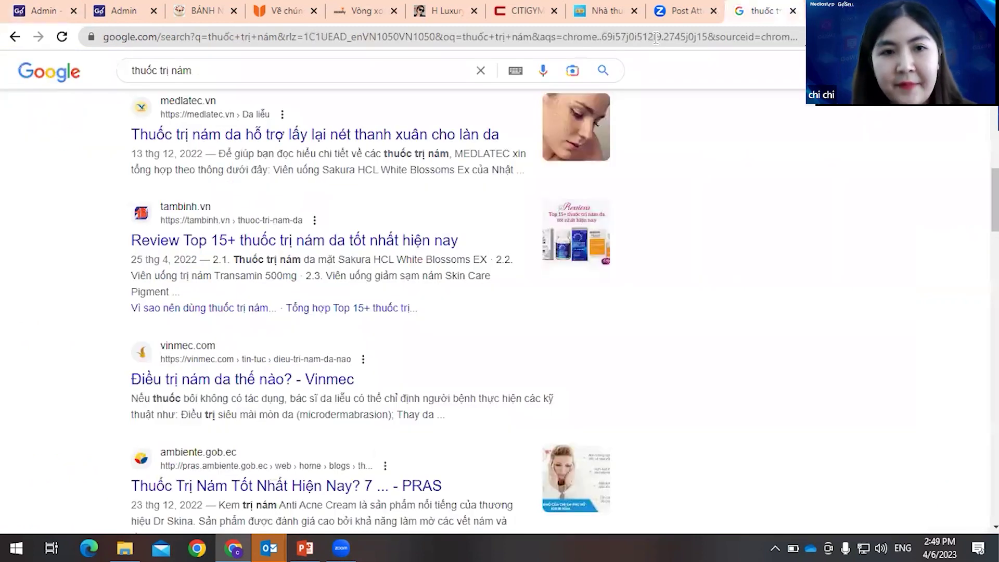
- Navigate via fb to Facebook Ads Manager and open the ad account settings
{"action": "left_click", "coordinate": [661, 38]}
{"action": "type", "text": "f"}
{"action": "key", "text": "Return"}
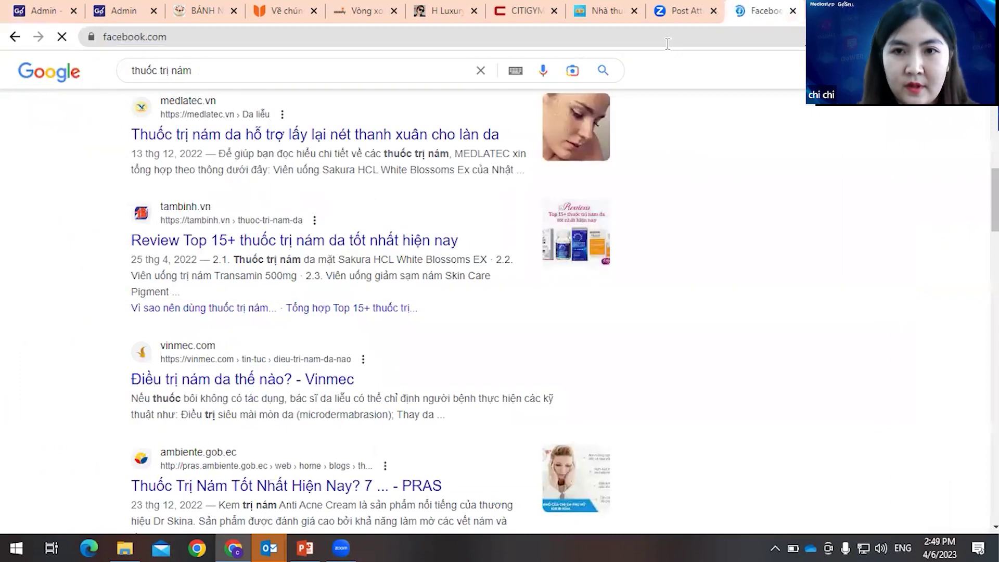
{"action": "left_click", "coordinate": [666, 43]}
{"action": "type", "text": "fb"}
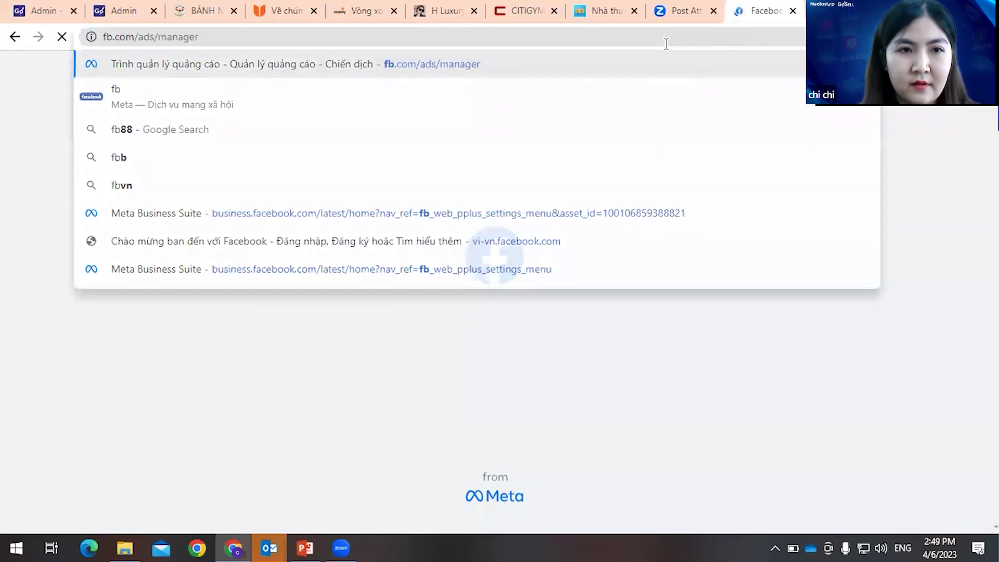
{"action": "key", "text": "Return"}
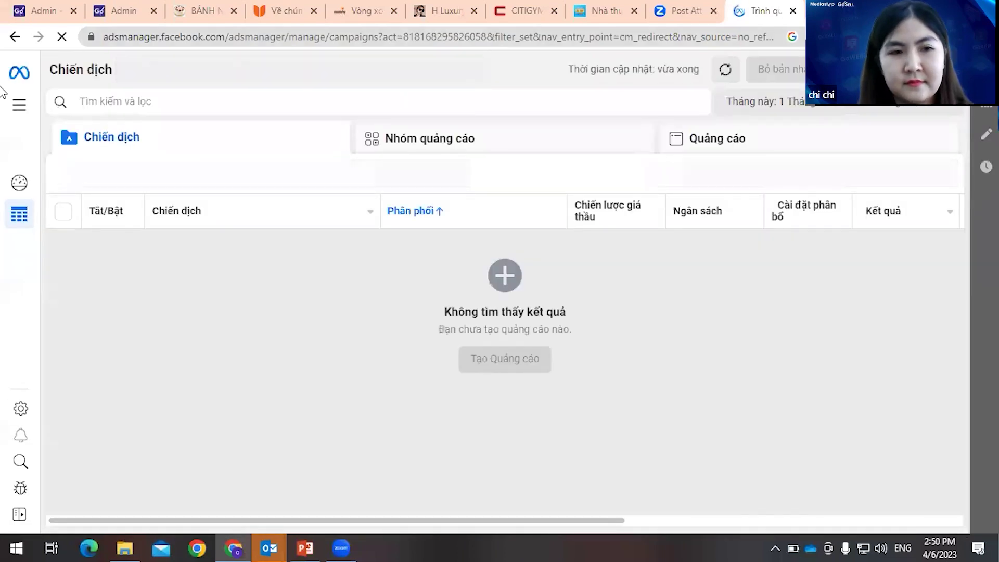
{"action": "left_click", "coordinate": [23, 410]}
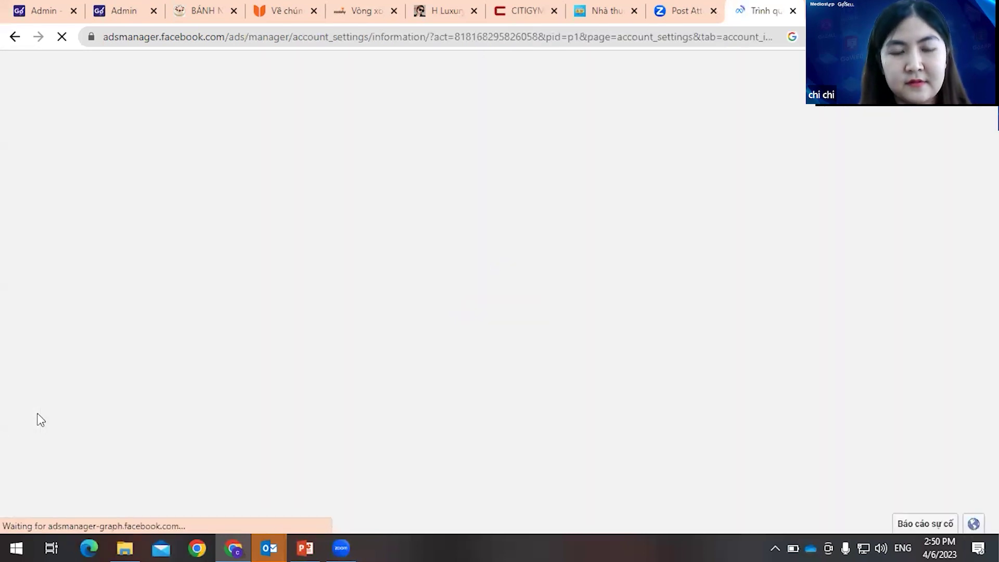
- Open the ad account settings in Meta Ads Manager, then go to Business Settings from the tools menu
{"action": "mouse_move", "coordinate": [42, 411]}
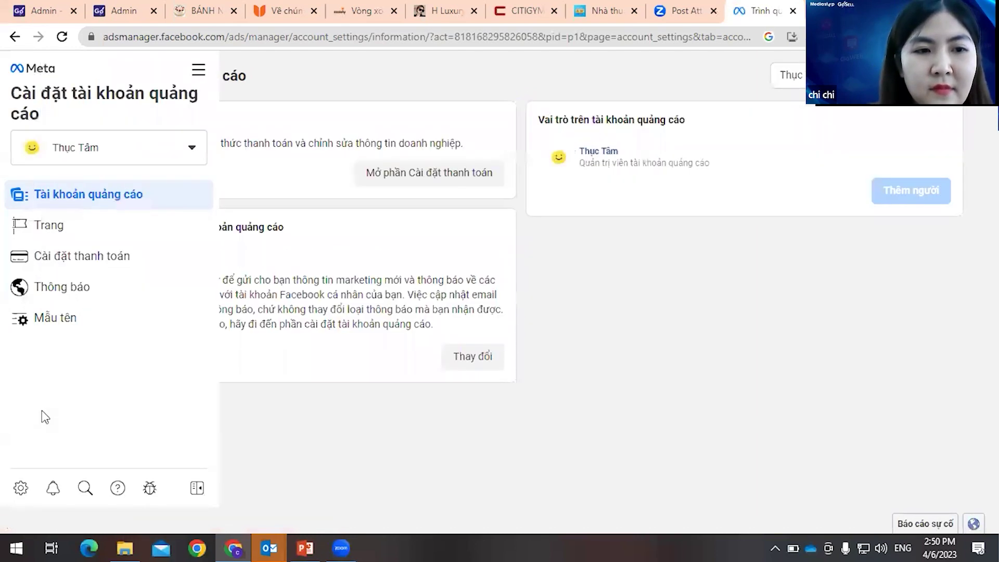
{"action": "left_click", "coordinate": [20, 487]}
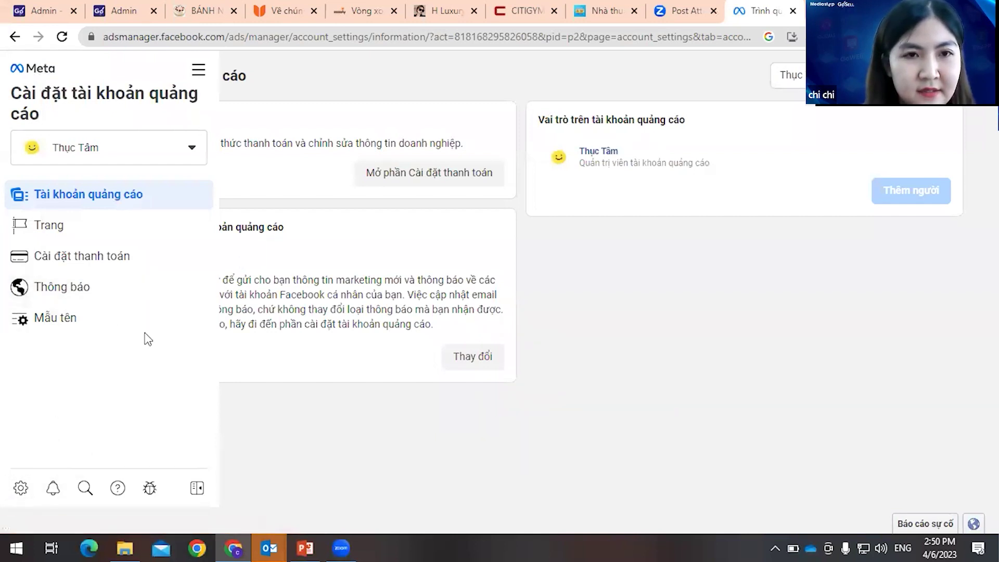
{"action": "left_click", "coordinate": [21, 355]}
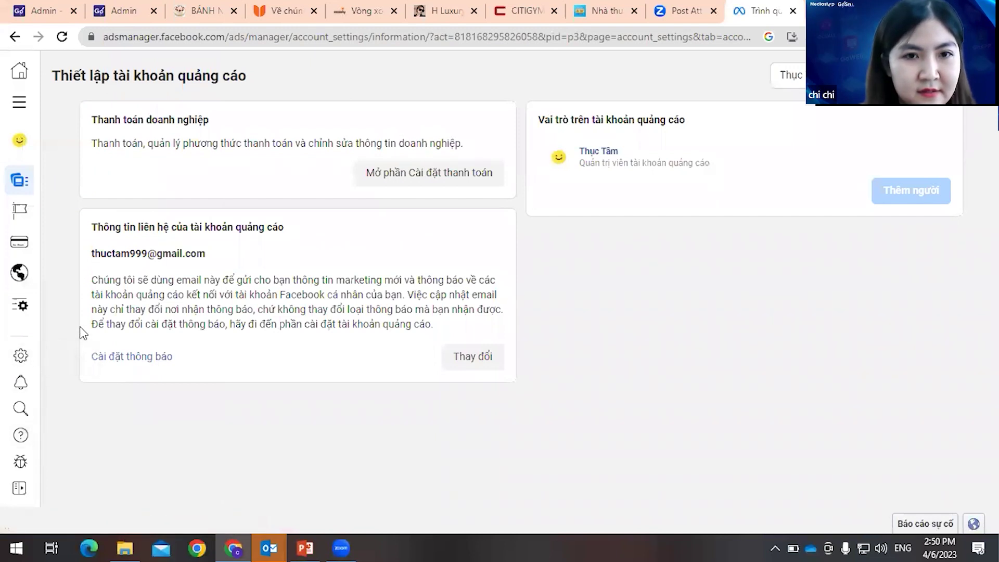
{"action": "left_click", "coordinate": [20, 356]}
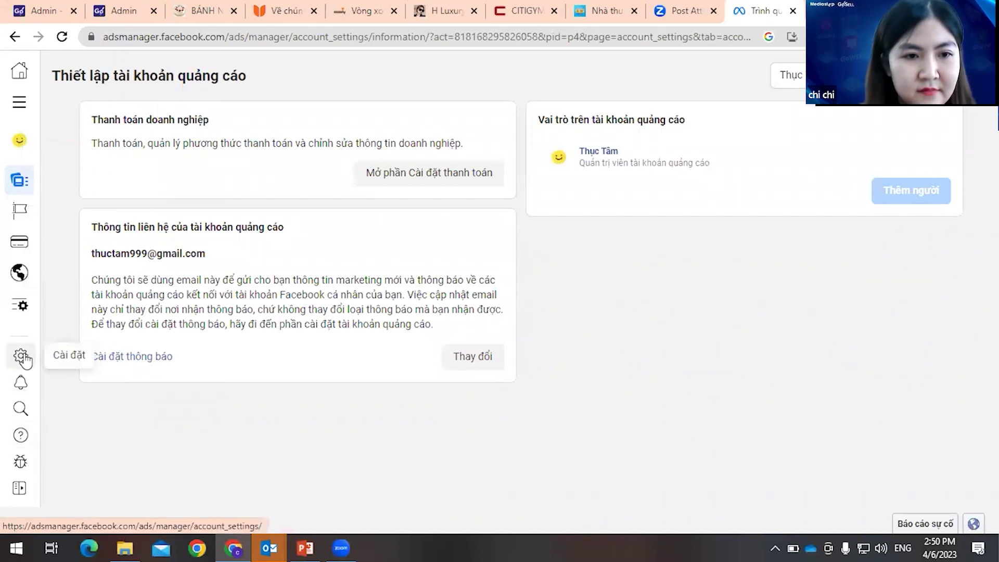
{"action": "left_click", "coordinate": [20, 357]}
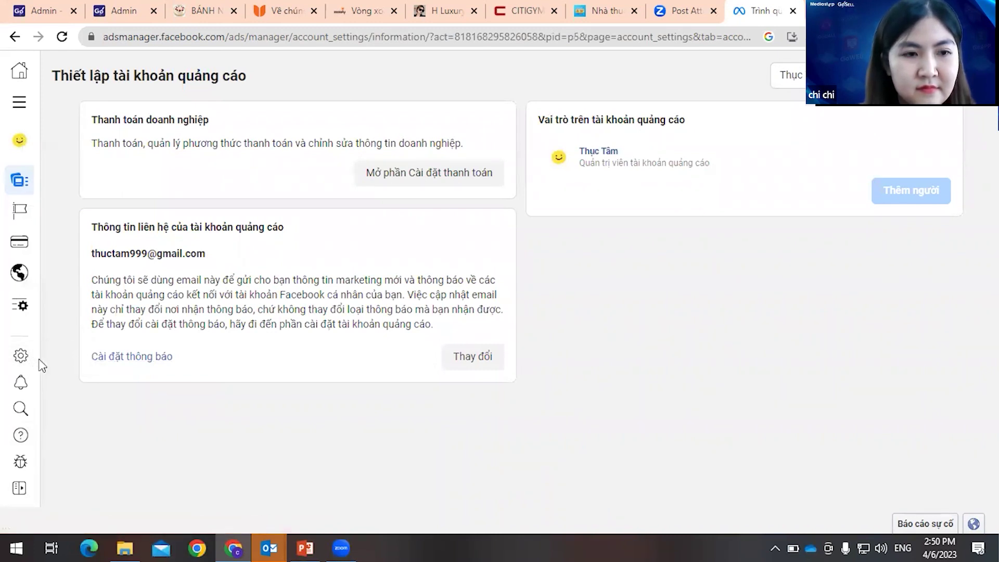
{"action": "left_click", "coordinate": [24, 359]}
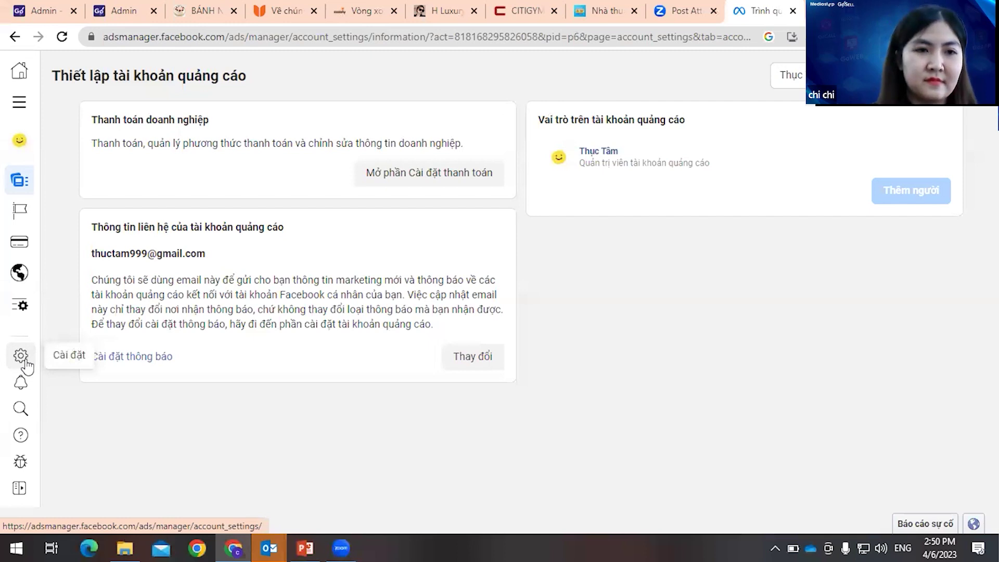
{"action": "mouse_move", "coordinate": [19, 101]}
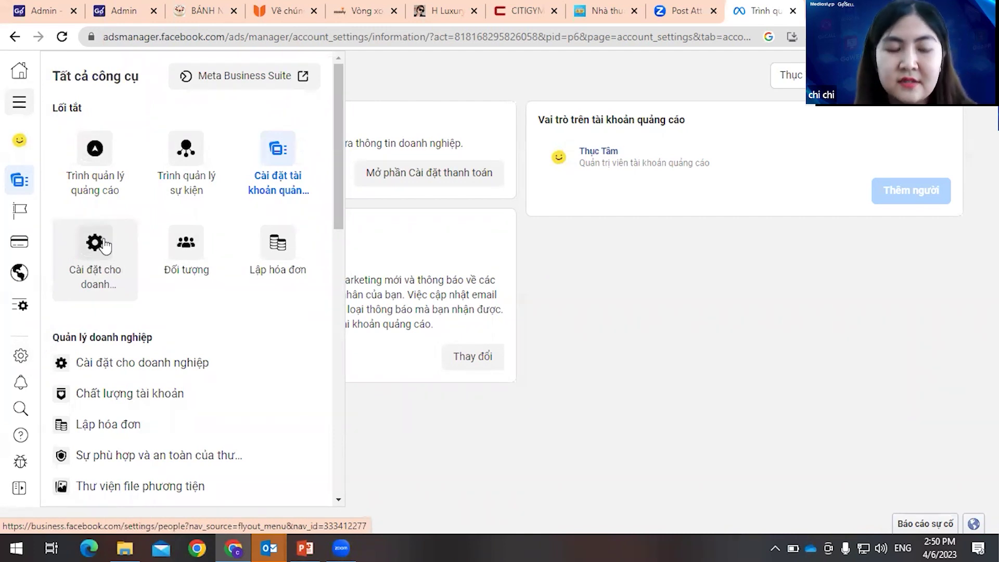
{"action": "left_click", "coordinate": [118, 267]}
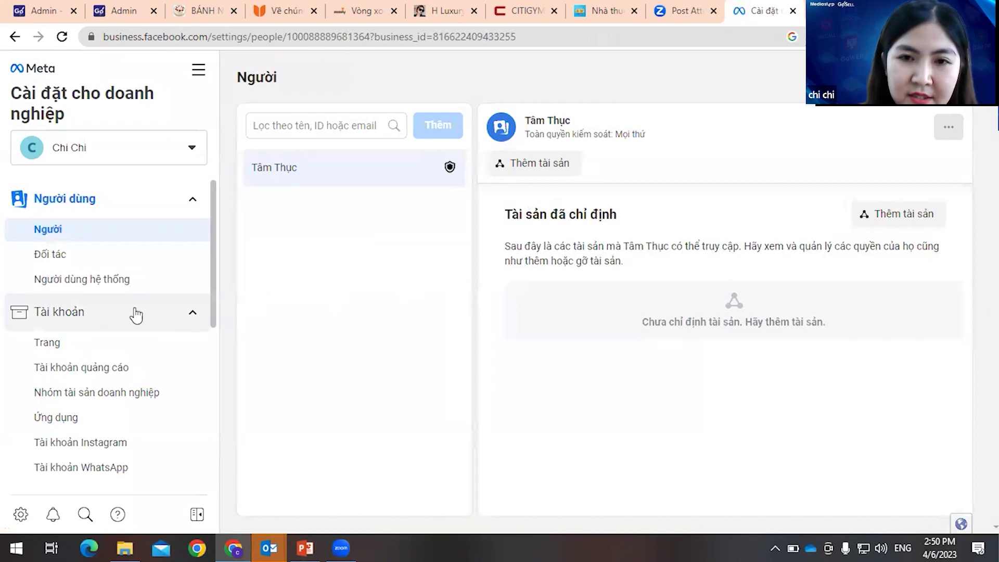
- Under Data Sources > Pixels, start a new pixel with the default name and focus its website URL field
{"action": "scroll", "coordinate": [135, 312], "scroll_direction": "down", "scroll_amount": 3}
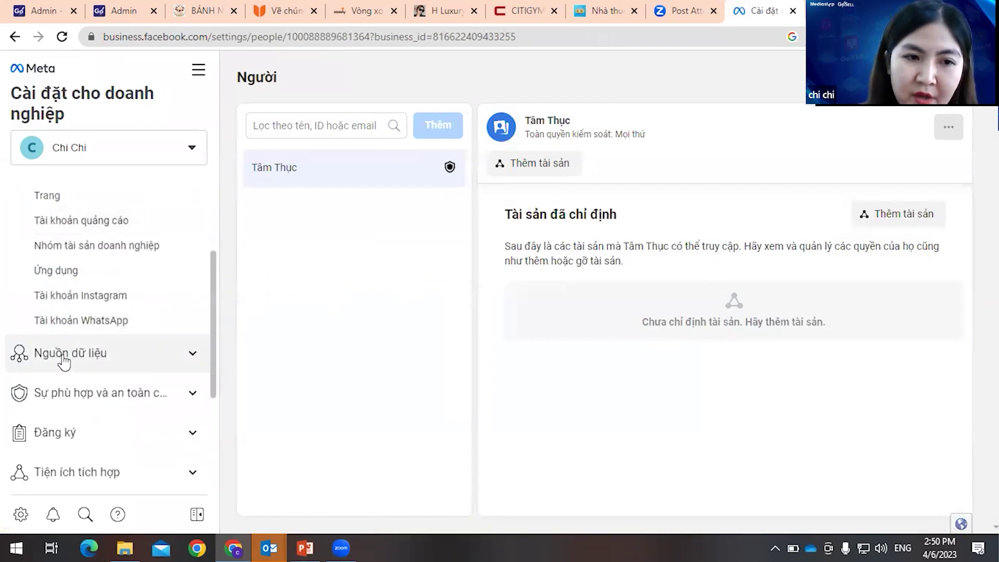
{"action": "left_click", "coordinate": [63, 359]}
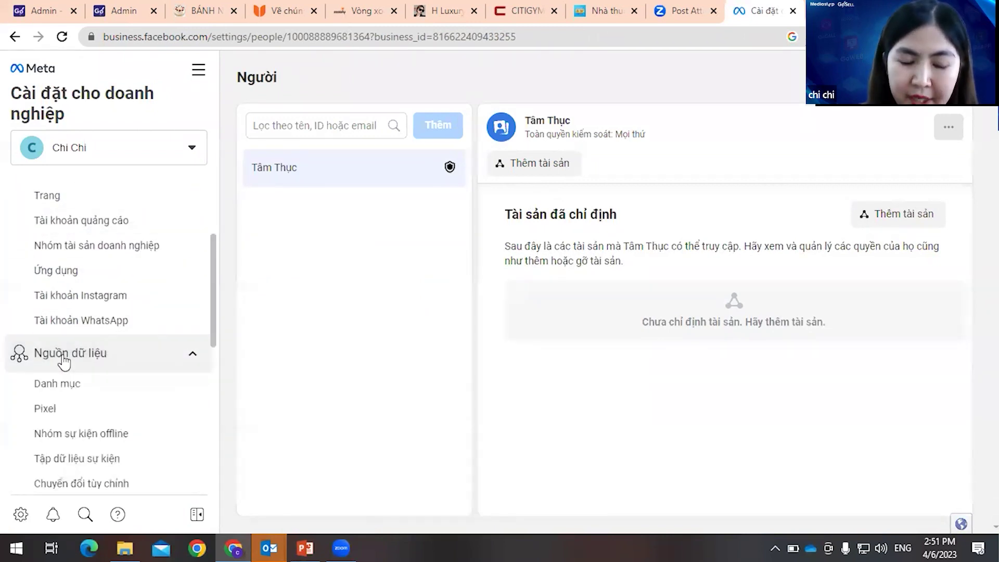
{"action": "left_click", "coordinate": [67, 411]}
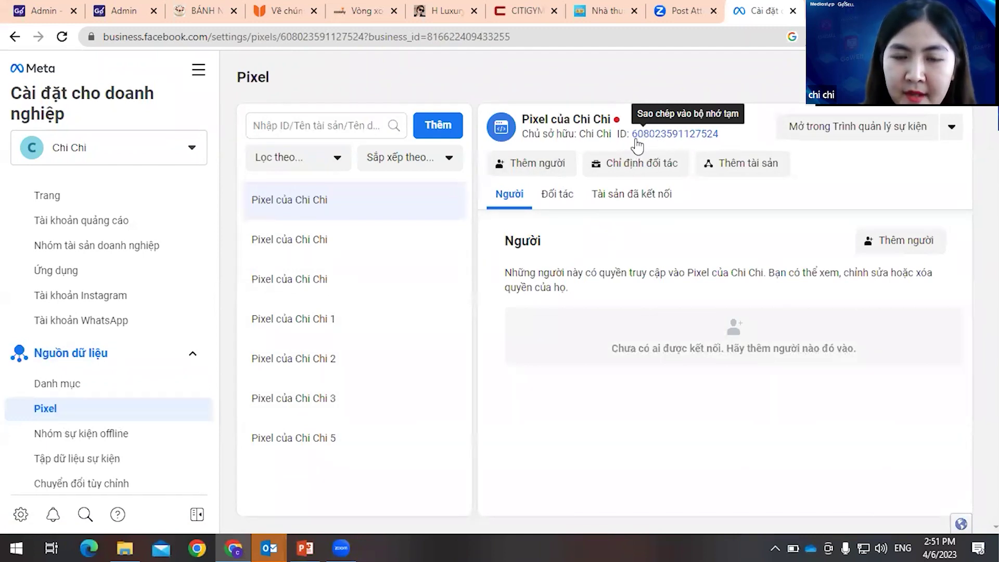
{"action": "left_click", "coordinate": [434, 130]}
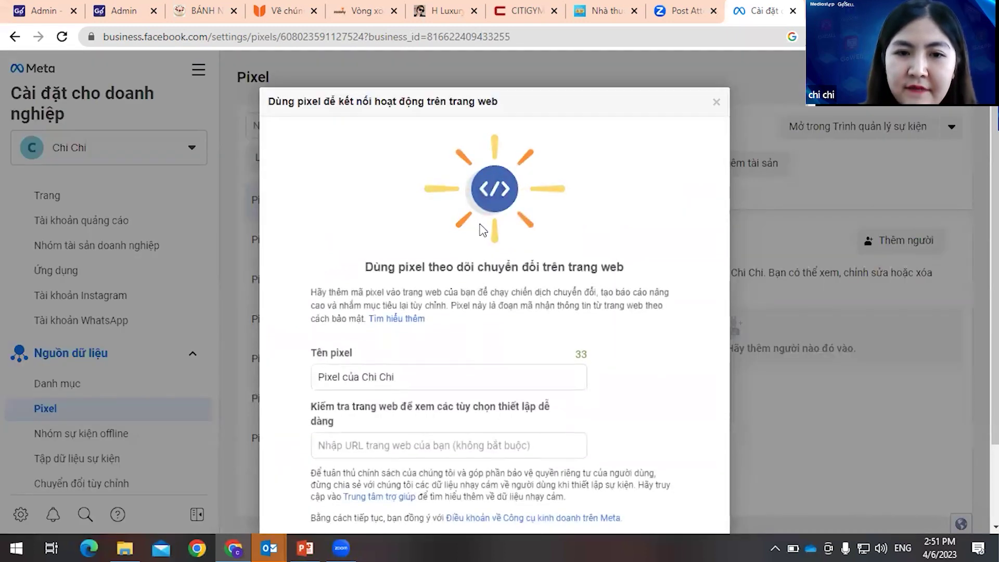
{"action": "scroll", "coordinate": [448, 260], "scroll_direction": "down", "scroll_amount": 2}
{"action": "left_click", "coordinate": [411, 350]}
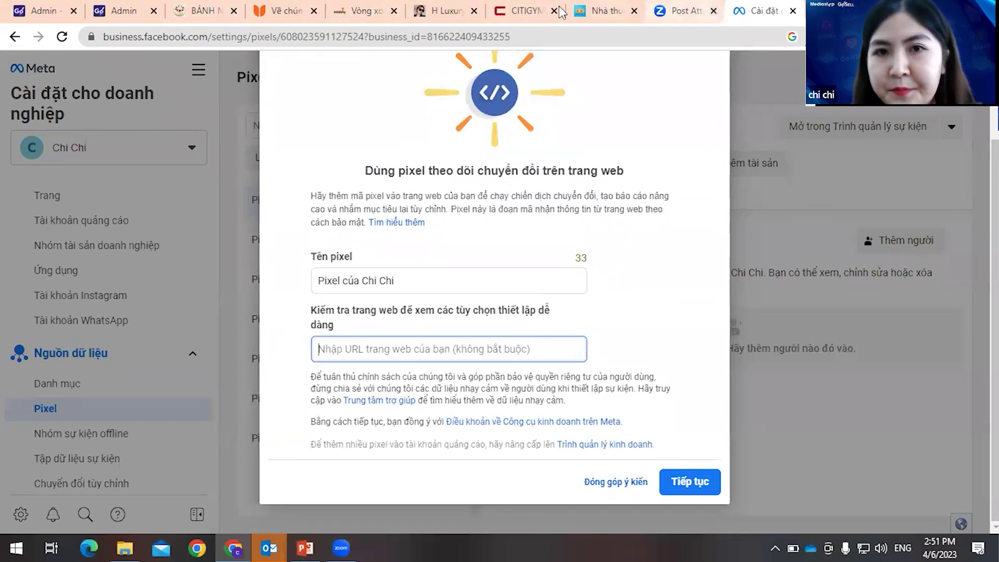
{"action": "left_click", "coordinate": [120, 11]}
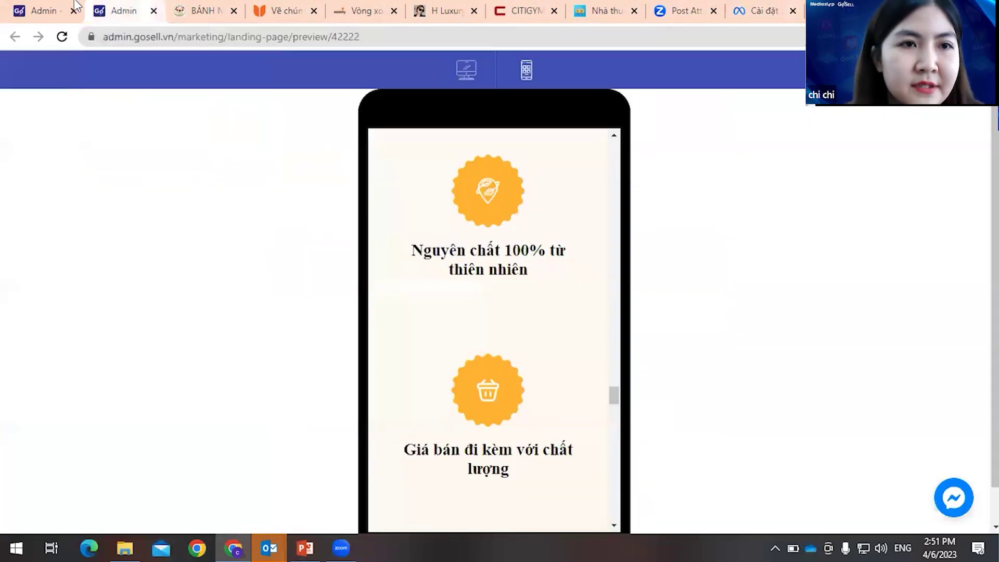
- Copy the published CHI TEST page's address, landingpage.gosell.vn/TEST16-p44695, into the new pixel's website field
{"action": "left_click", "coordinate": [62, 11]}
{"action": "scroll", "coordinate": [79, 326], "scroll_direction": "down", "scroll_amount": 1}
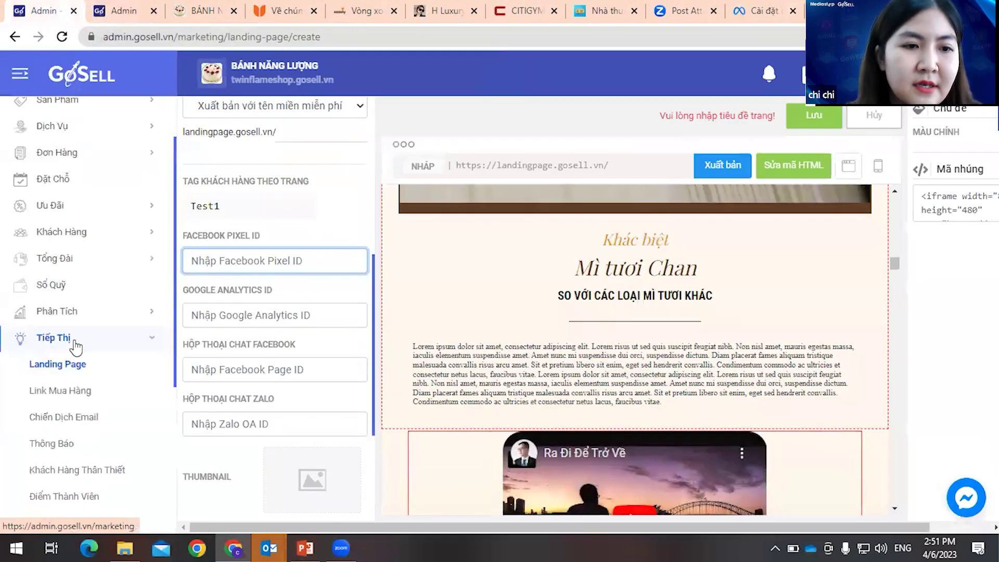
{"action": "left_click", "coordinate": [73, 363]}
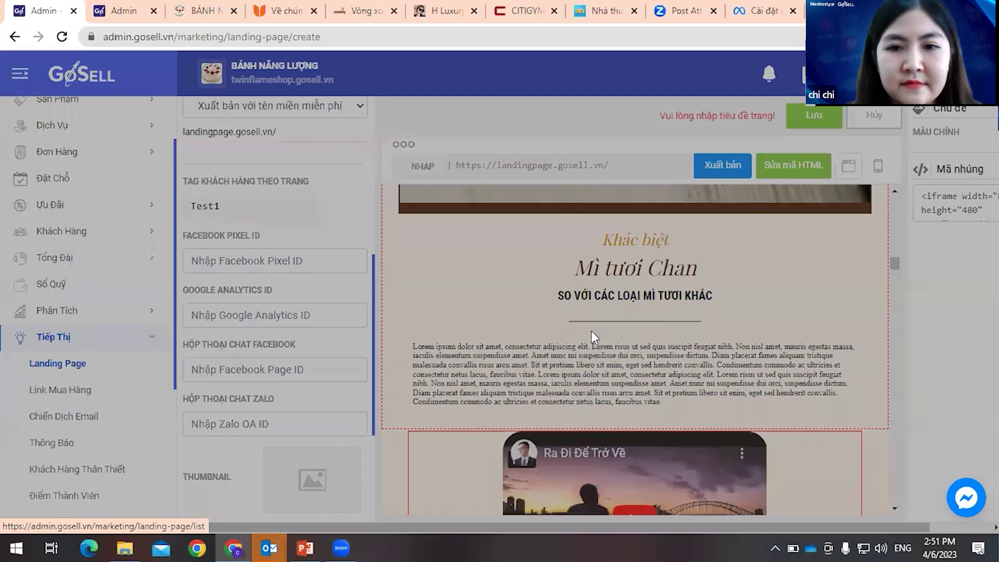
{"action": "left_click", "coordinate": [546, 325]}
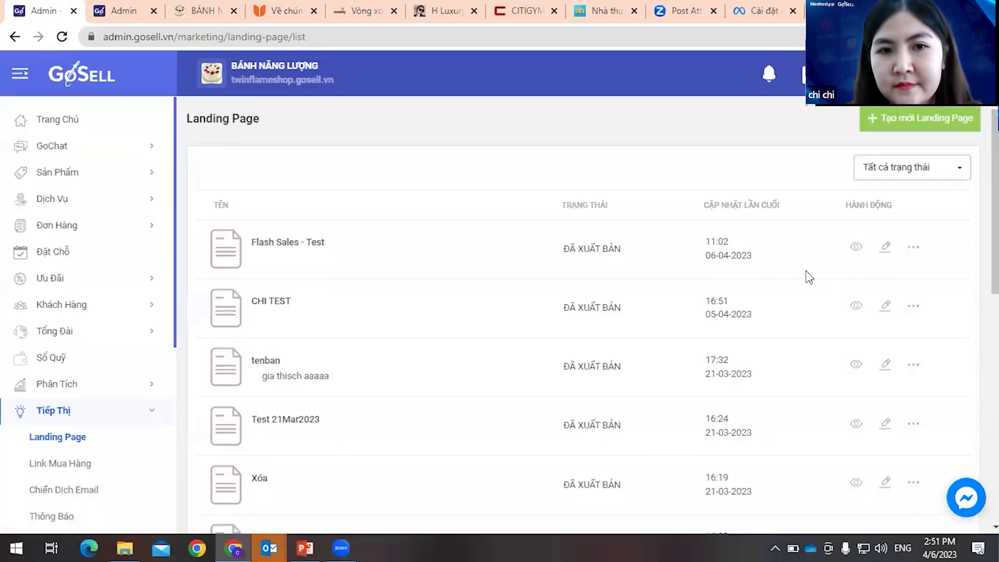
{"action": "left_click", "coordinate": [856, 307]}
{"action": "left_click", "coordinate": [205, 32]}
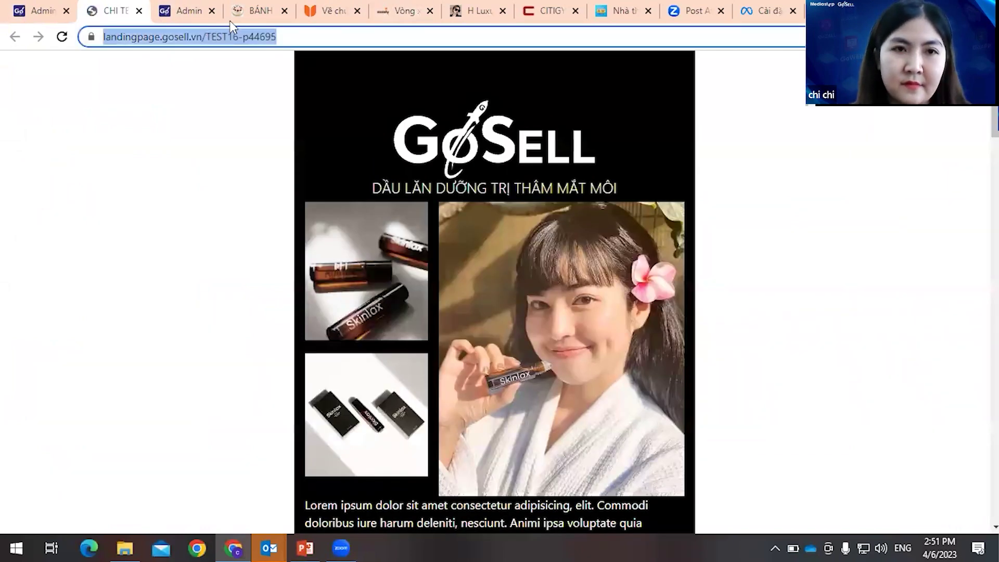
{"action": "left_click", "coordinate": [210, 21]}
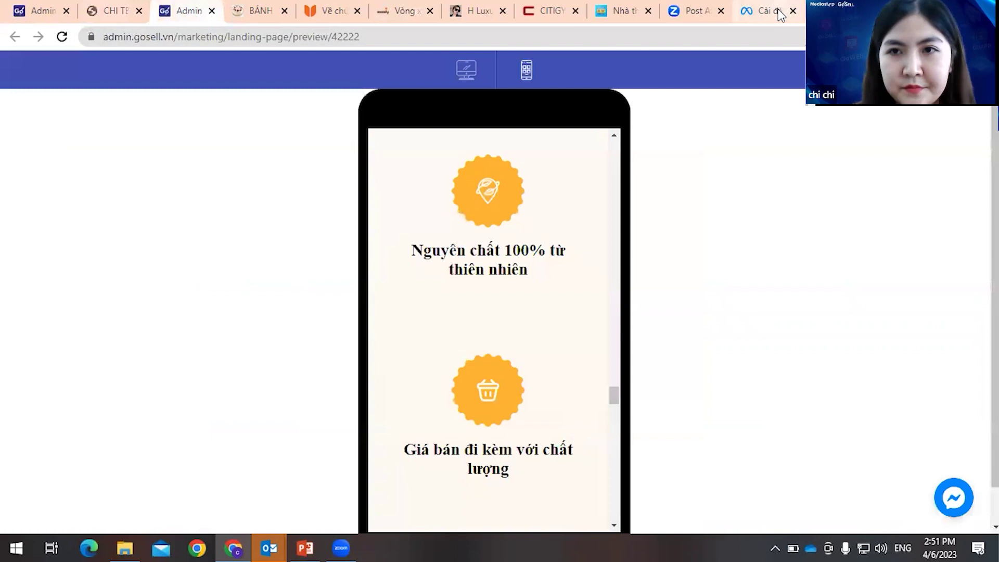
{"action": "left_click", "coordinate": [782, 14]}
{"action": "type", "text": "https://landingpage.gosell.vn/TEST16-p44695"}
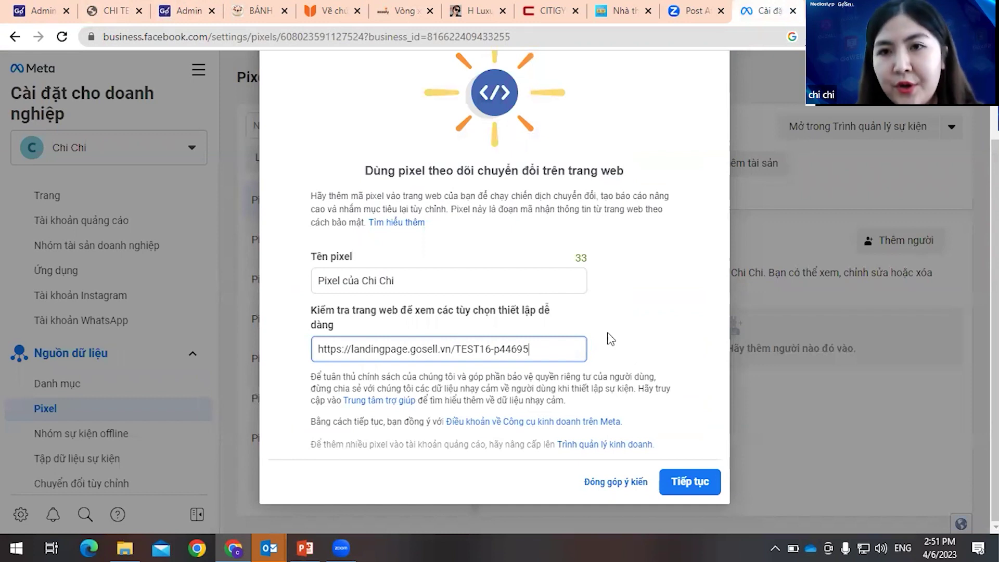
- Create the pixel now with manual code installation, skipping the event setup step
{"action": "left_click", "coordinate": [690, 483]}
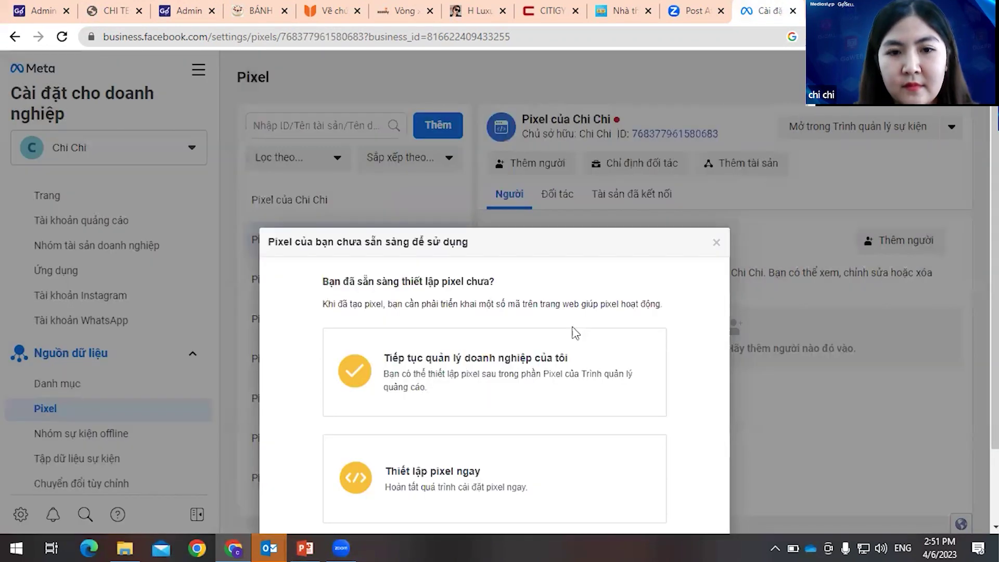
{"action": "left_click", "coordinate": [494, 386]}
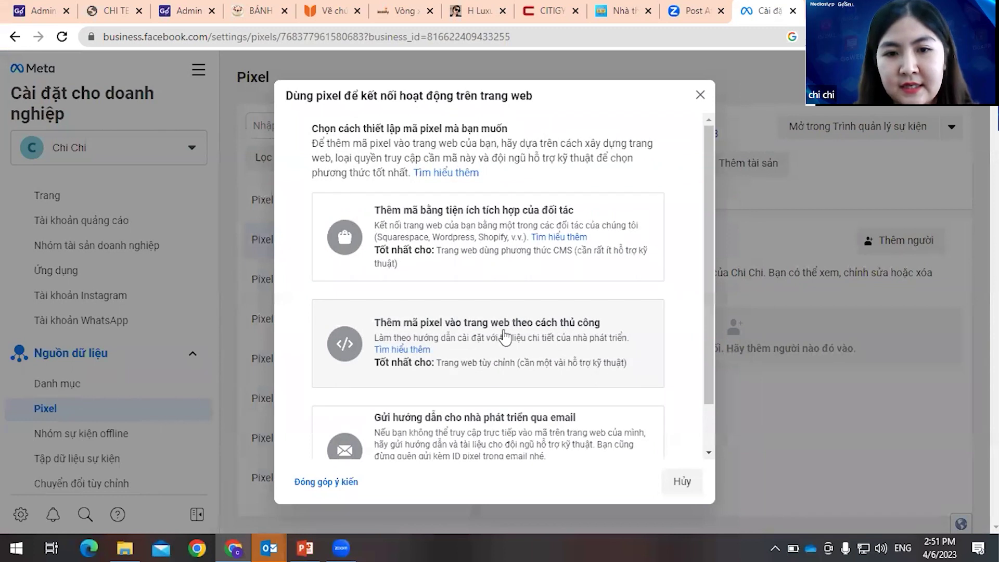
{"action": "left_click", "coordinate": [578, 361]}
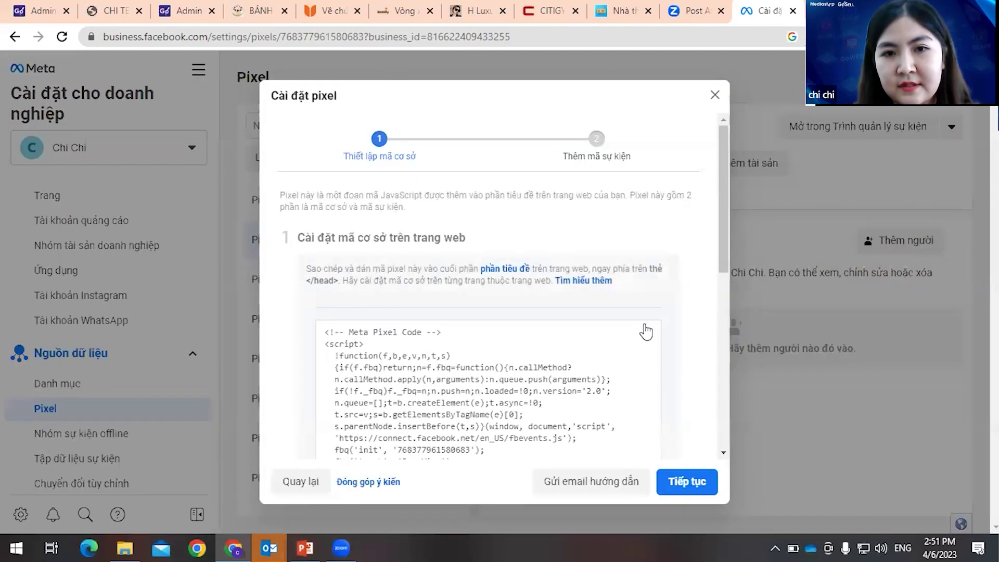
{"action": "left_click", "coordinate": [690, 481]}
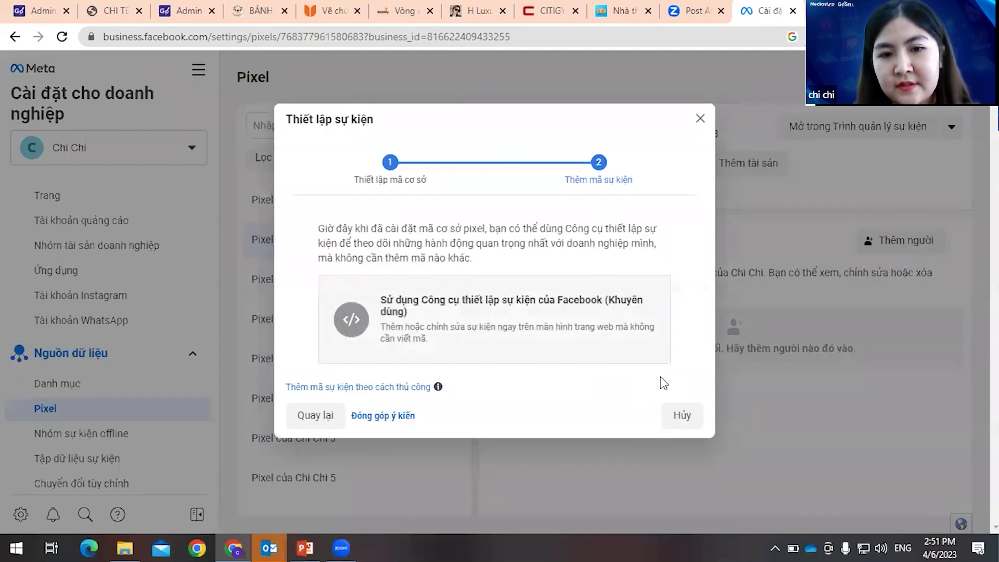
{"action": "left_click", "coordinate": [680, 415]}
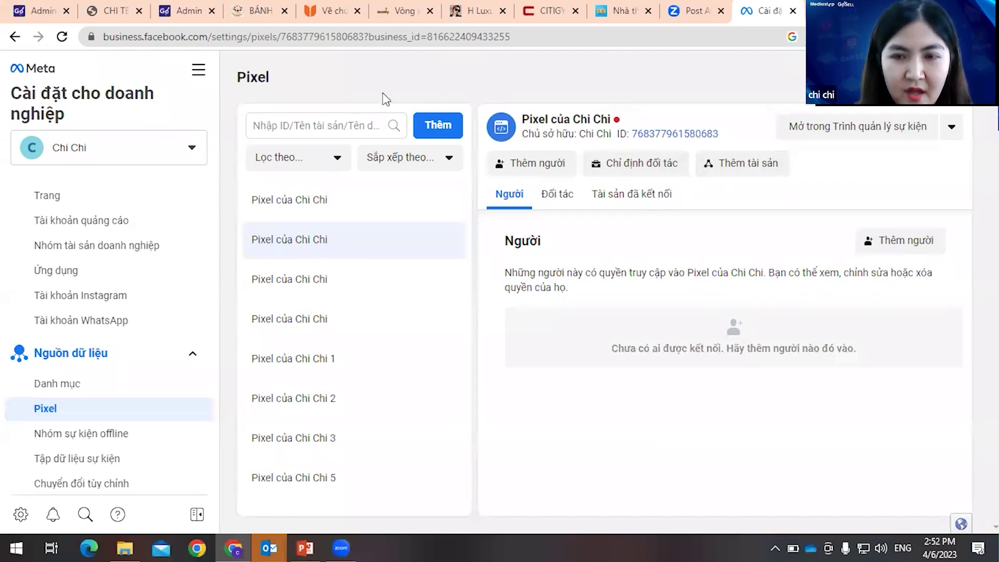
- Copy the new pixel's ID from its details page to the clipboard
{"action": "left_click", "coordinate": [684, 135]}
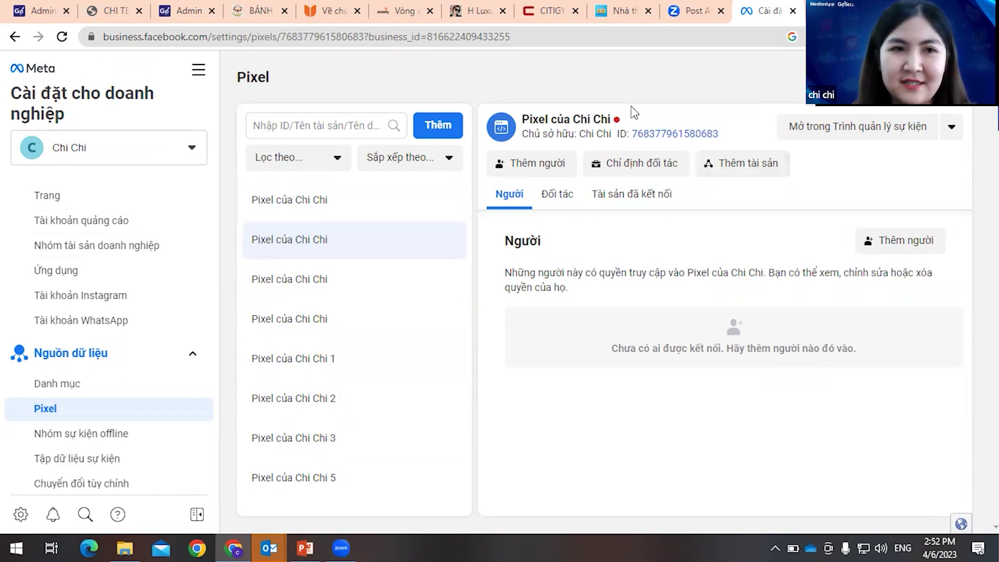
{"action": "left_click", "coordinate": [115, 11]}
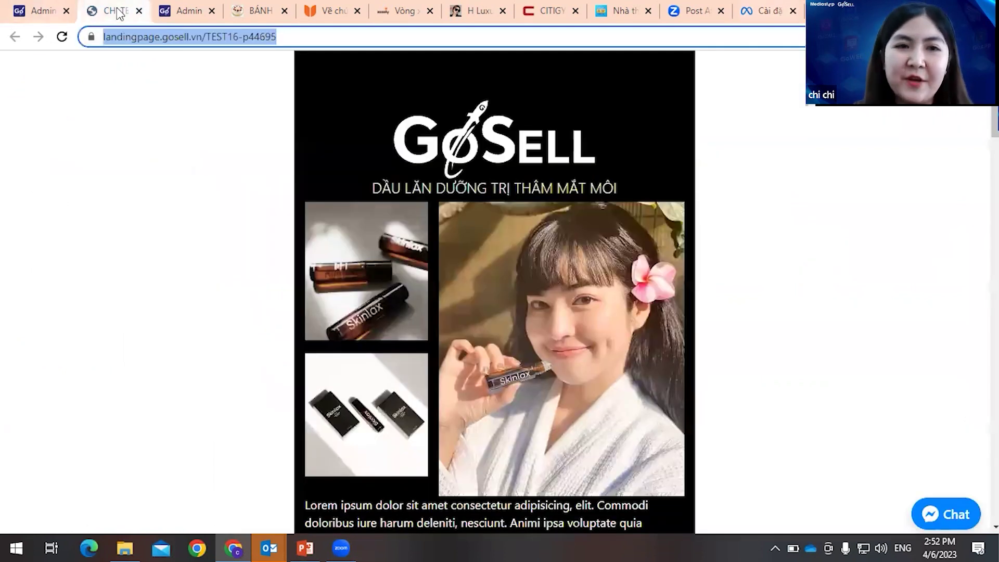
- Edit the CHI TEST landing page and paste the new pixel ID over the old Facebook Pixel ID
{"action": "left_click", "coordinate": [41, 11]}
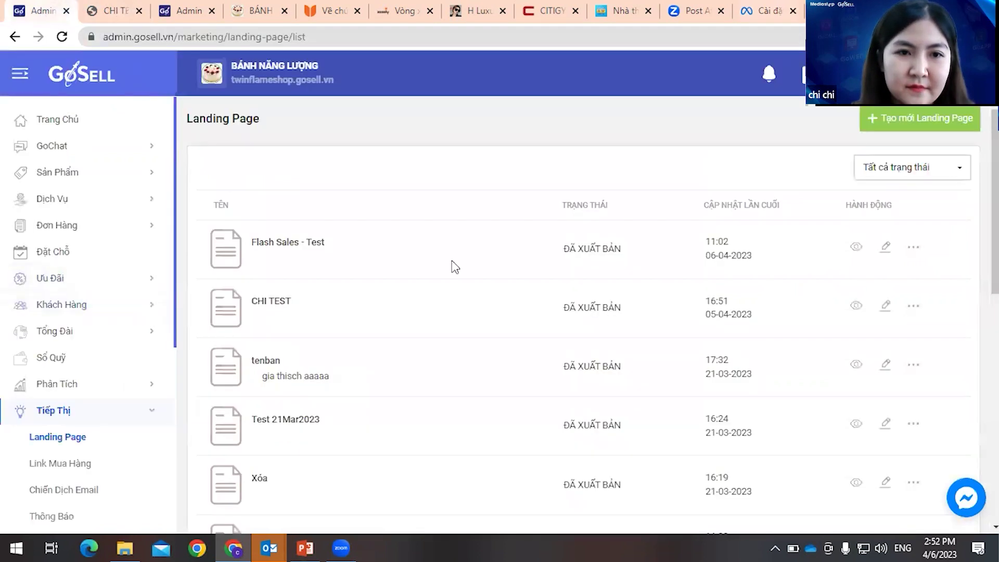
{"action": "left_click", "coordinate": [884, 308]}
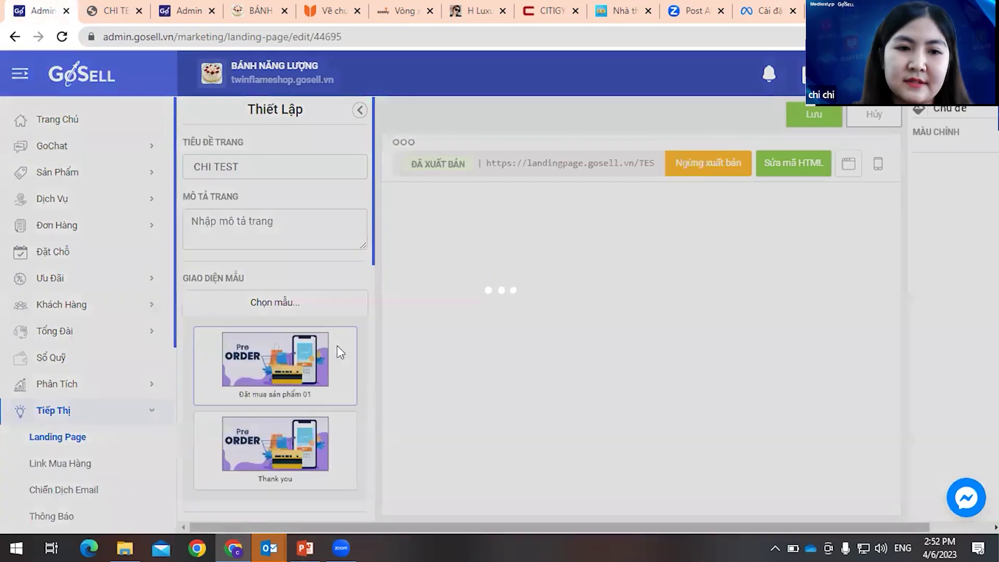
{"action": "scroll", "coordinate": [337, 346], "scroll_direction": "down", "scroll_amount": 4}
{"action": "scroll", "coordinate": [338, 353], "scroll_direction": "down", "scroll_amount": 1}
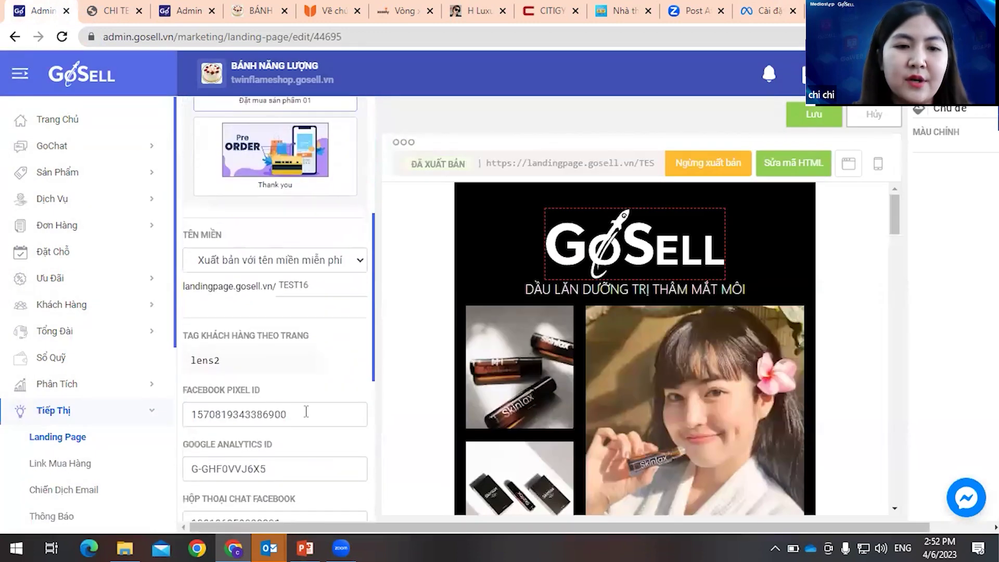
{"action": "left_click_drag", "start_coordinate": [193, 414], "coordinate": [294, 415]}
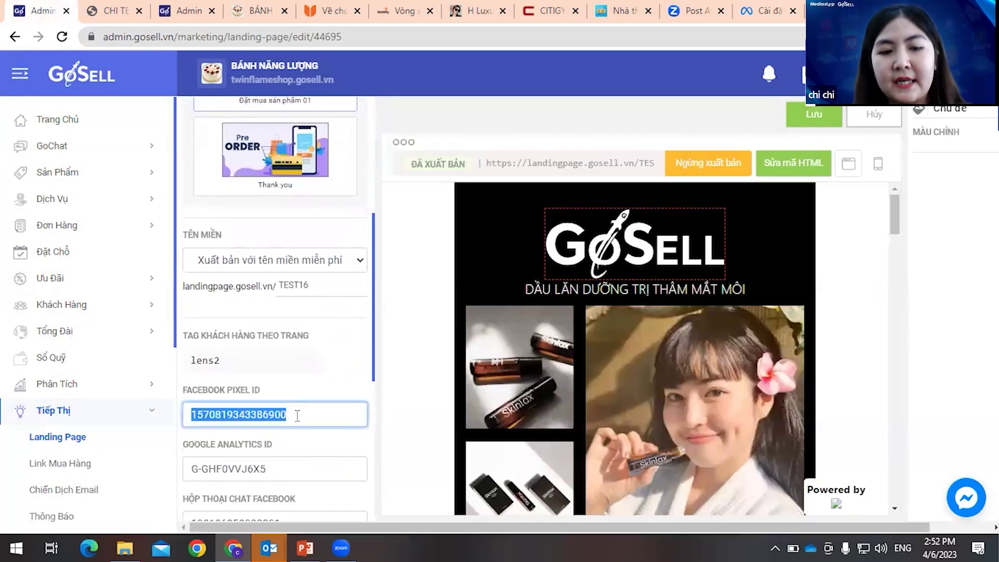
{"action": "key", "text": "ctrl+v"}
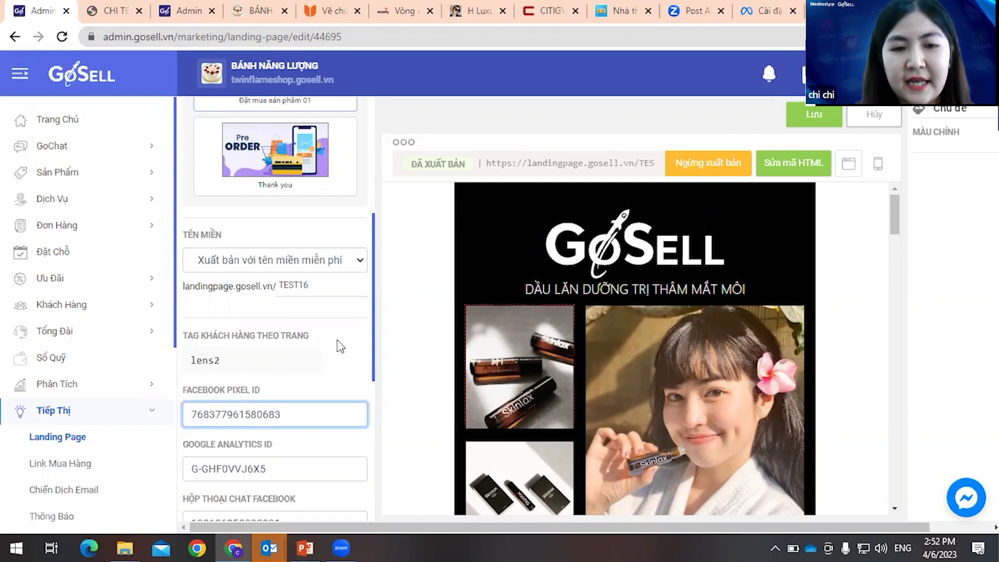
{"action": "scroll", "coordinate": [336, 341], "scroll_direction": "down", "scroll_amount": 3}
{"action": "scroll", "coordinate": [334, 331], "scroll_direction": "up", "scroll_amount": 1}
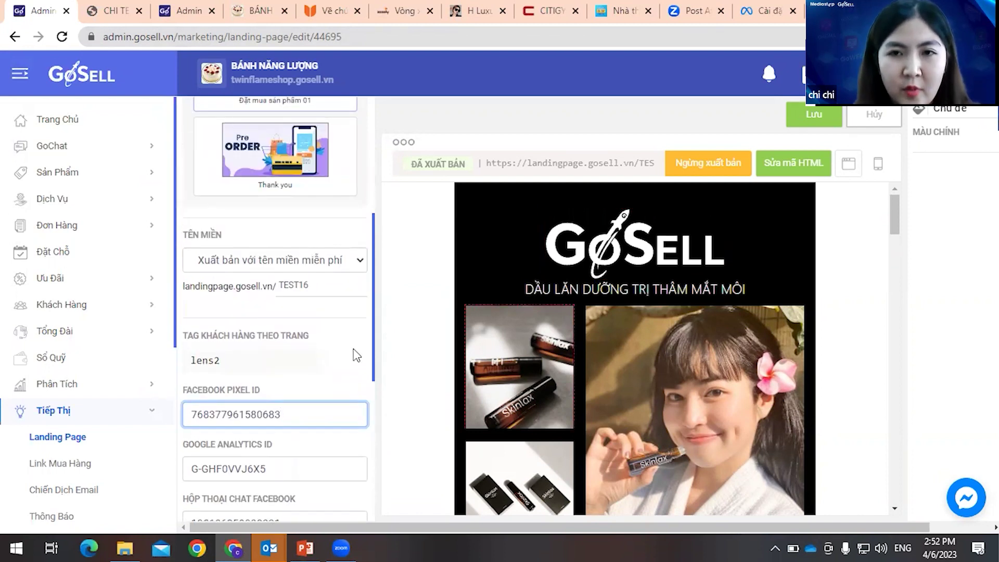
{"action": "scroll", "coordinate": [354, 356], "scroll_direction": "up", "scroll_amount": 4}
{"action": "scroll", "coordinate": [352, 354], "scroll_direction": "down", "scroll_amount": 4}
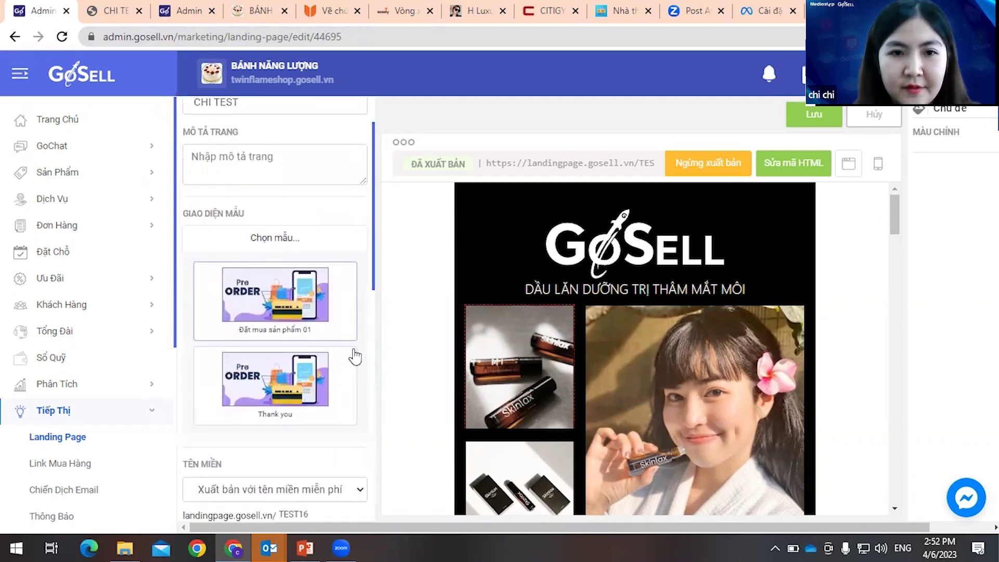
{"action": "scroll", "coordinate": [83, 358], "scroll_direction": "down", "scroll_amount": 4}
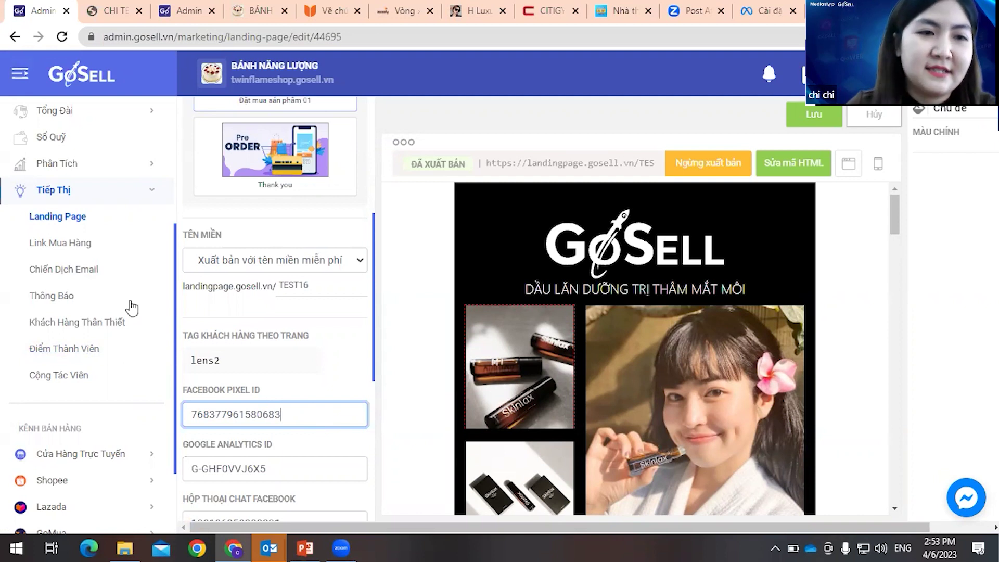
{"action": "scroll", "coordinate": [89, 293], "scroll_direction": "up", "scroll_amount": 4}
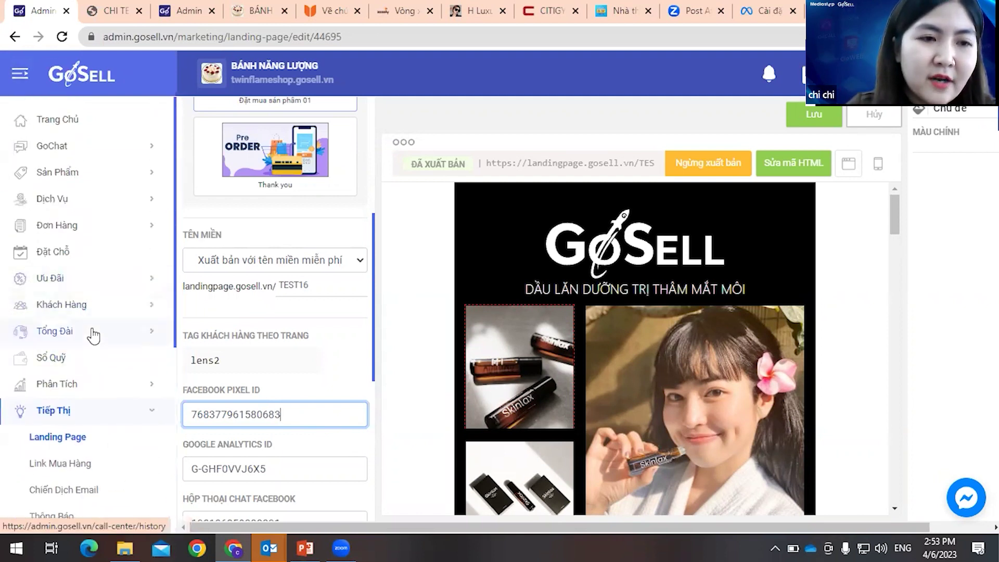
{"action": "scroll", "coordinate": [93, 336], "scroll_direction": "down", "scroll_amount": 5}
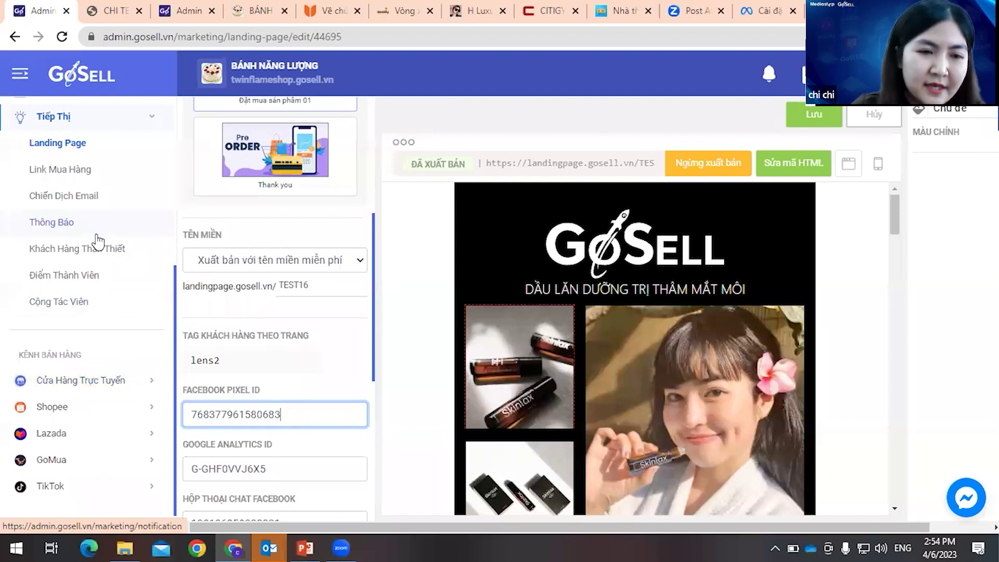
{"action": "scroll", "coordinate": [99, 339], "scroll_direction": "down", "scroll_amount": 1}
- Leave the unsaved editor for the online store's advanced settings and select the stored Facebook Pixel ID
{"action": "left_click", "coordinate": [99, 350]}
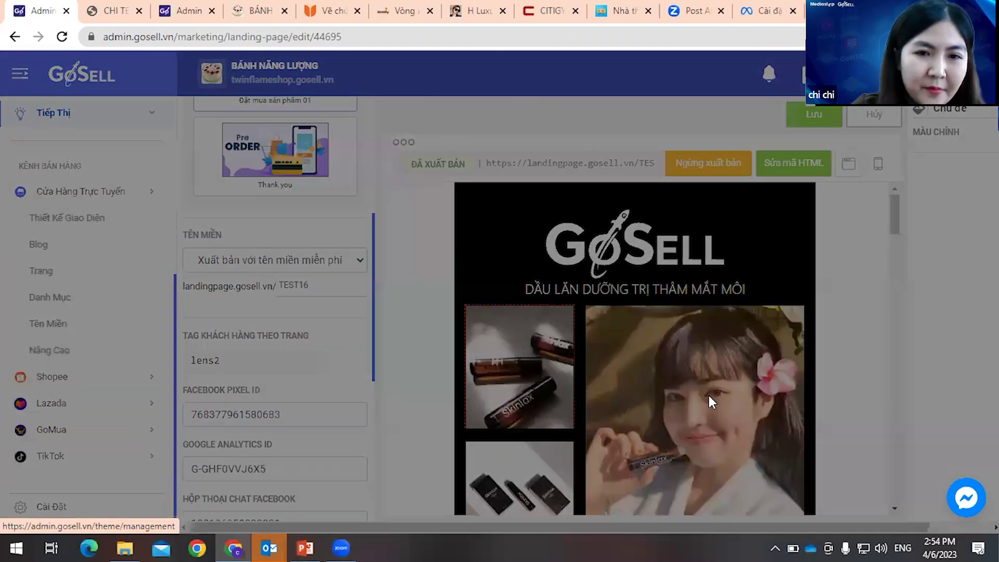
{"action": "left_click", "coordinate": [527, 325]}
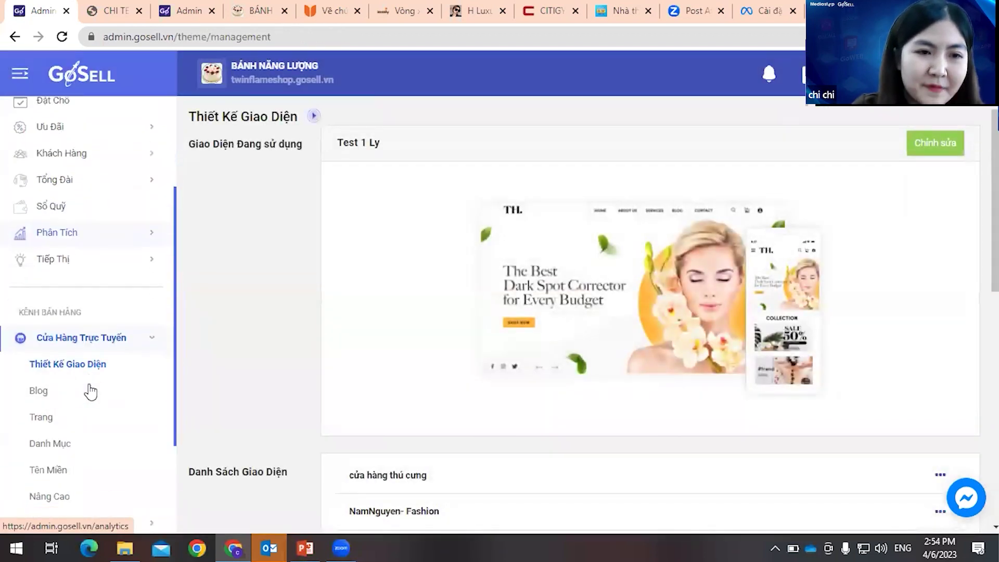
{"action": "left_click", "coordinate": [58, 353]}
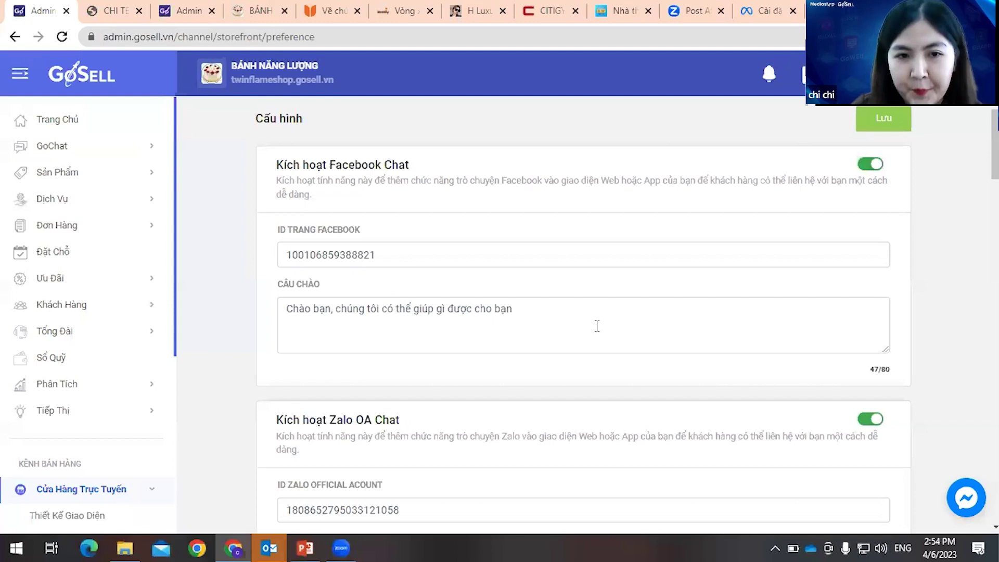
{"action": "scroll", "coordinate": [597, 326], "scroll_direction": "down", "scroll_amount": 7}
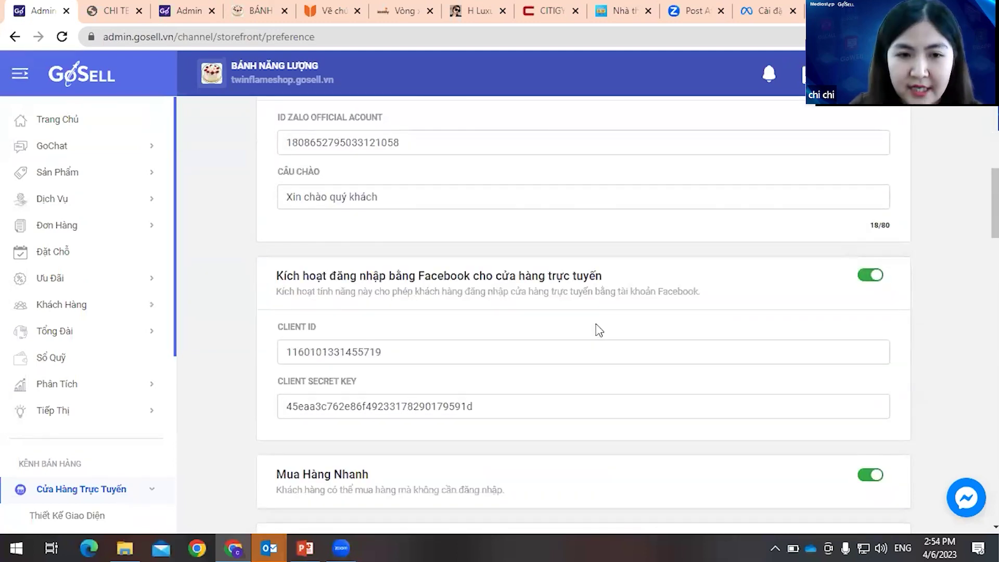
{"action": "scroll", "coordinate": [599, 329], "scroll_direction": "down", "scroll_amount": 15}
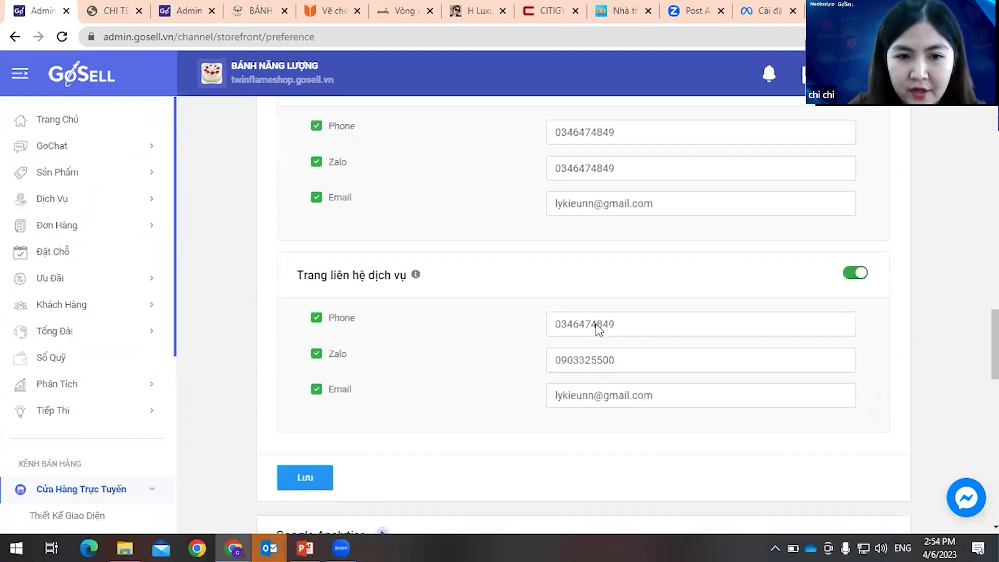
{"action": "scroll", "coordinate": [598, 330], "scroll_direction": "down", "scroll_amount": 15}
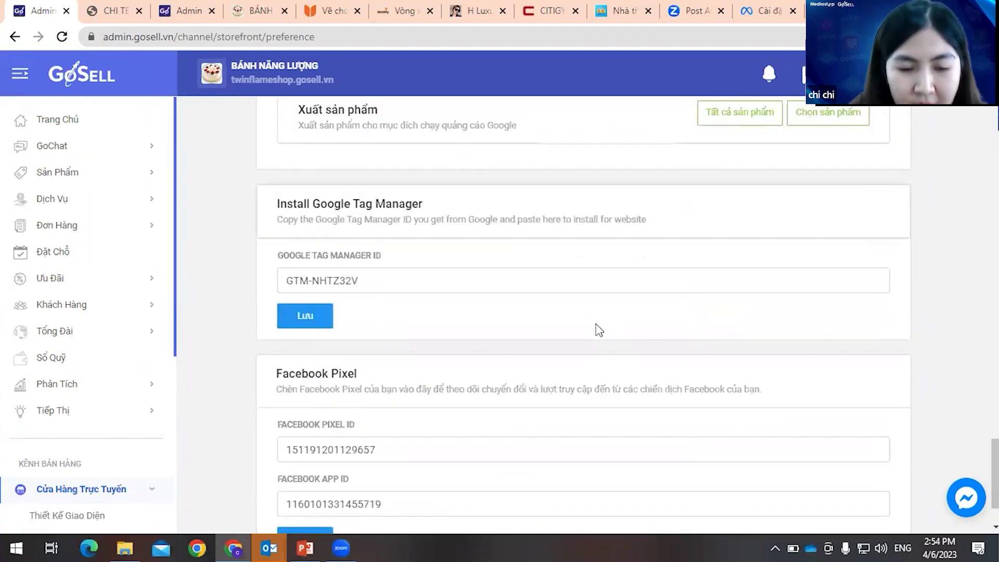
{"action": "scroll", "coordinate": [597, 325], "scroll_direction": "down", "scroll_amount": 1}
{"action": "left_click", "coordinate": [311, 376]}
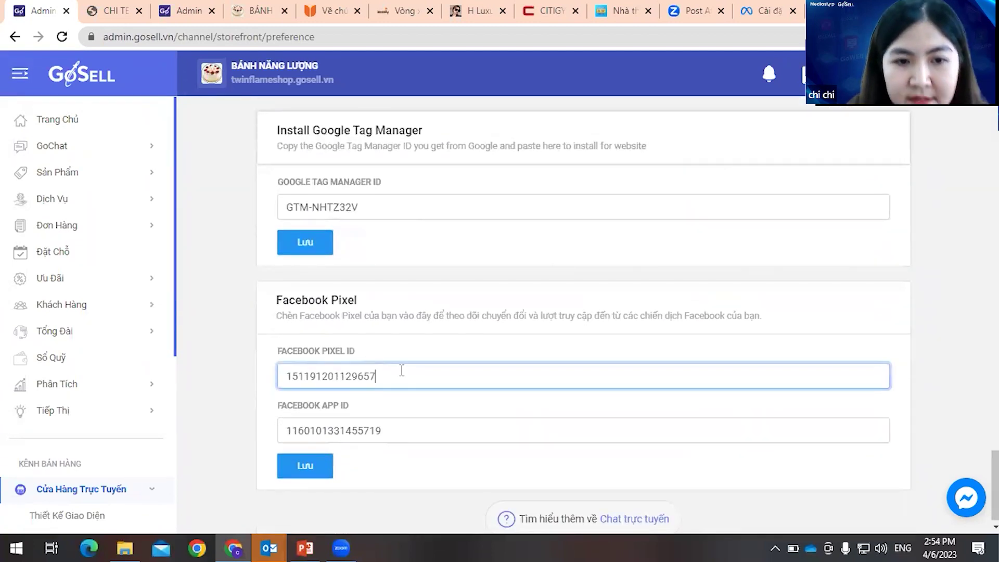
{"action": "left_click_drag", "start_coordinate": [400, 371], "coordinate": [255, 377]}
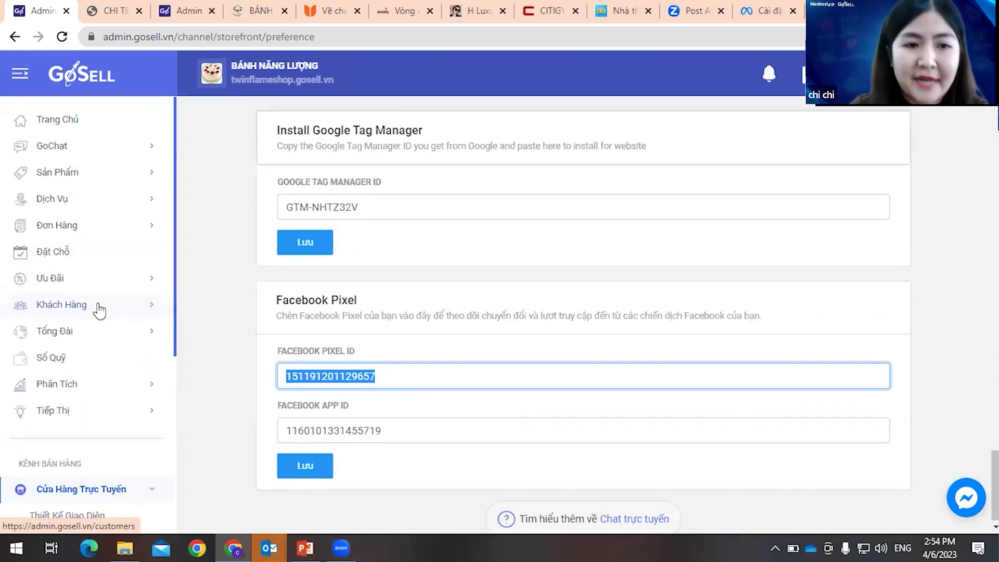
- Glance at the published landing page, then return to the settings and open the Tiếp Thị section
{"action": "left_click", "coordinate": [104, 10]}
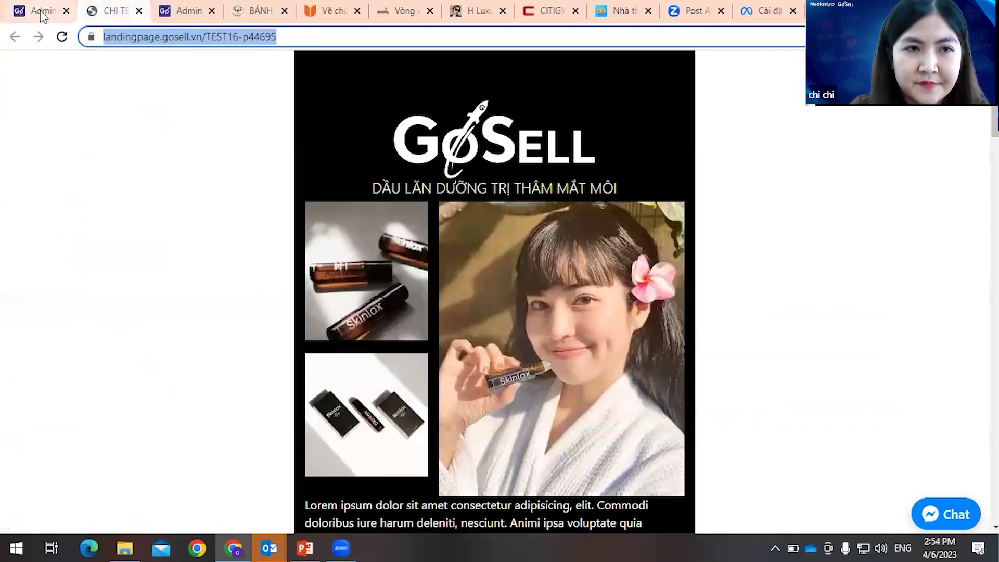
{"action": "left_click", "coordinate": [41, 12]}
{"action": "scroll", "coordinate": [98, 428], "scroll_direction": "down", "scroll_amount": 3}
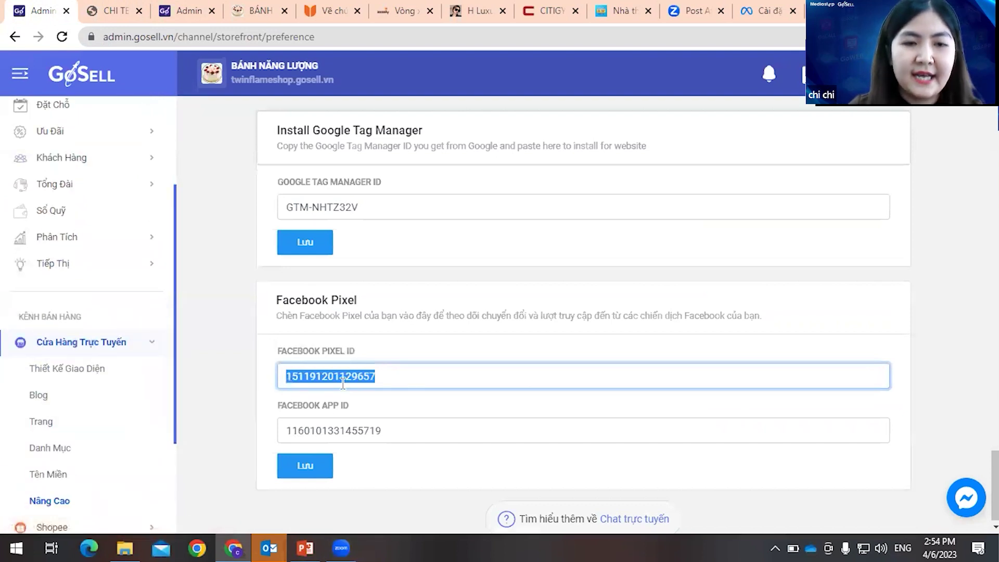
{"action": "scroll", "coordinate": [141, 332], "scroll_direction": "down", "scroll_amount": 3}
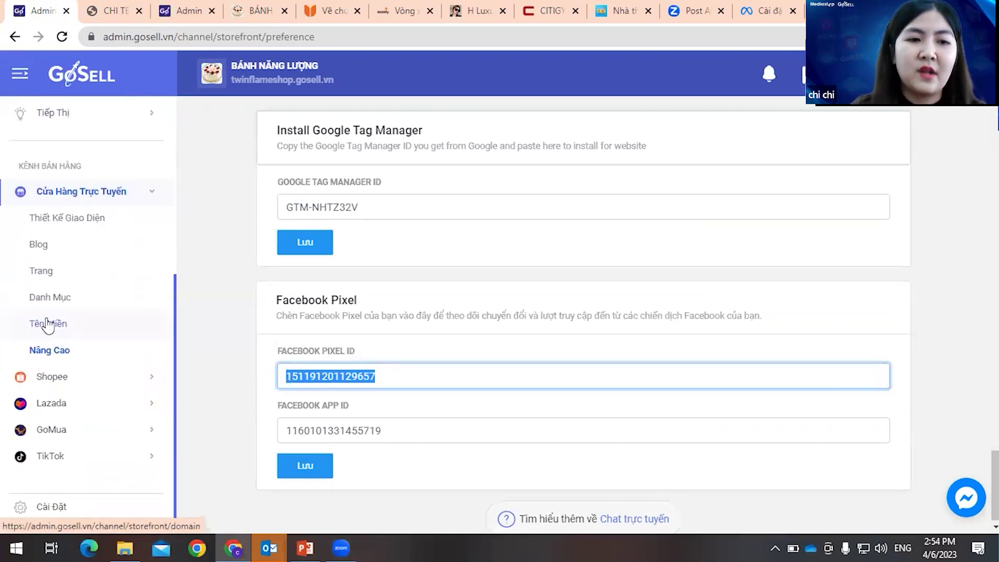
{"action": "scroll", "coordinate": [99, 276], "scroll_direction": "up", "scroll_amount": 3}
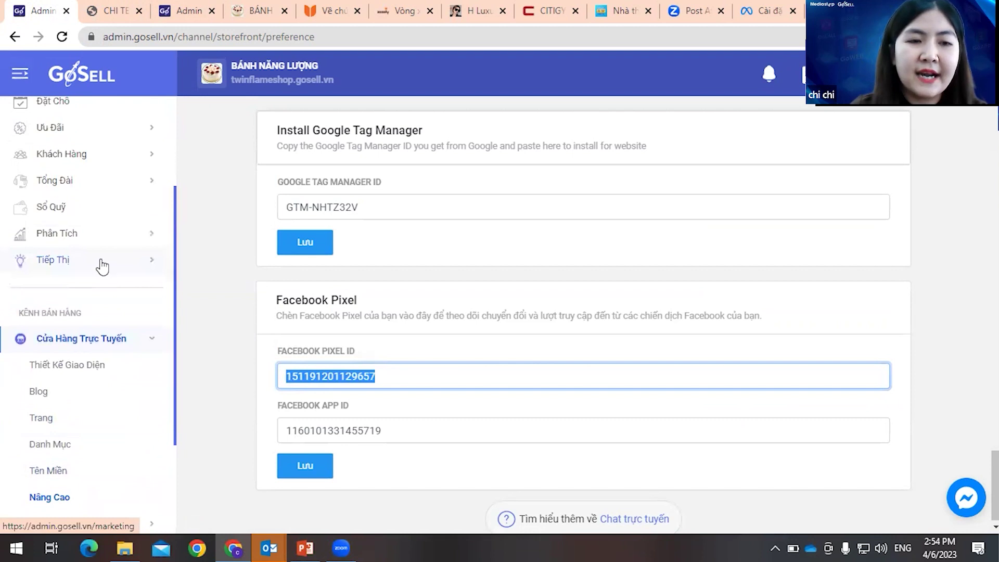
{"action": "left_click", "coordinate": [122, 269]}
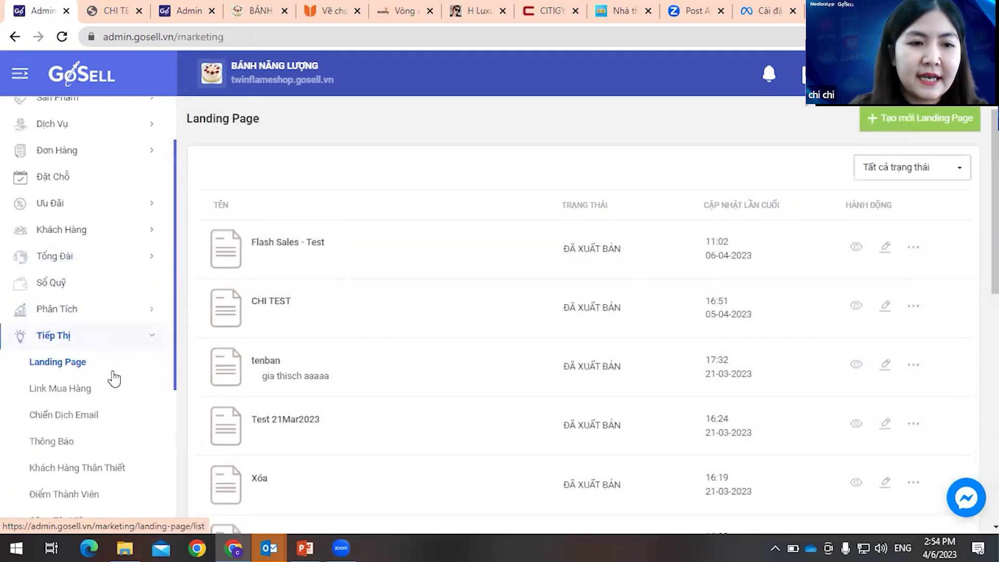
- Open the Landing Page list, then switch over to the Meta pixel settings tab
{"action": "left_click", "coordinate": [114, 378]}
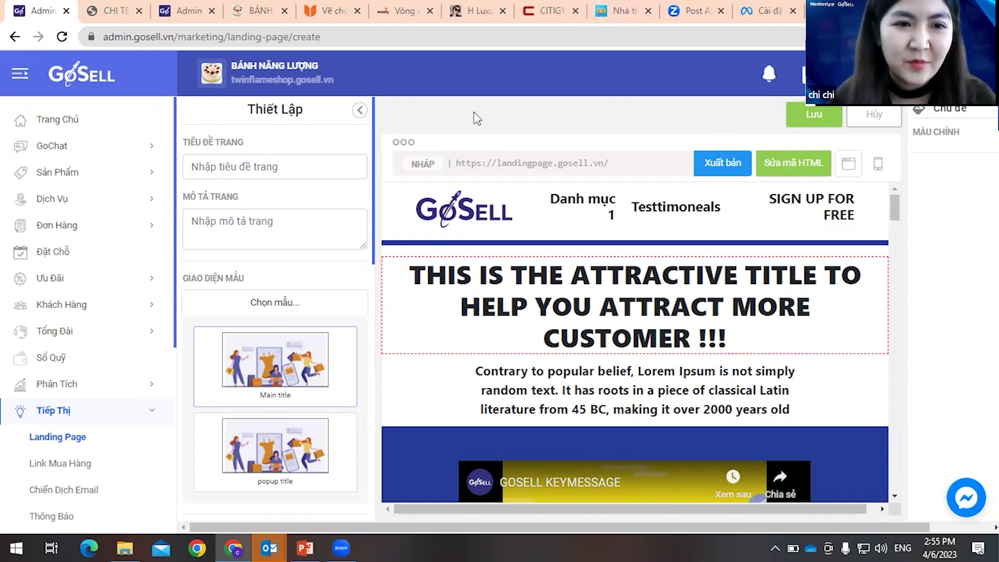
{"action": "left_click", "coordinate": [775, 20]}
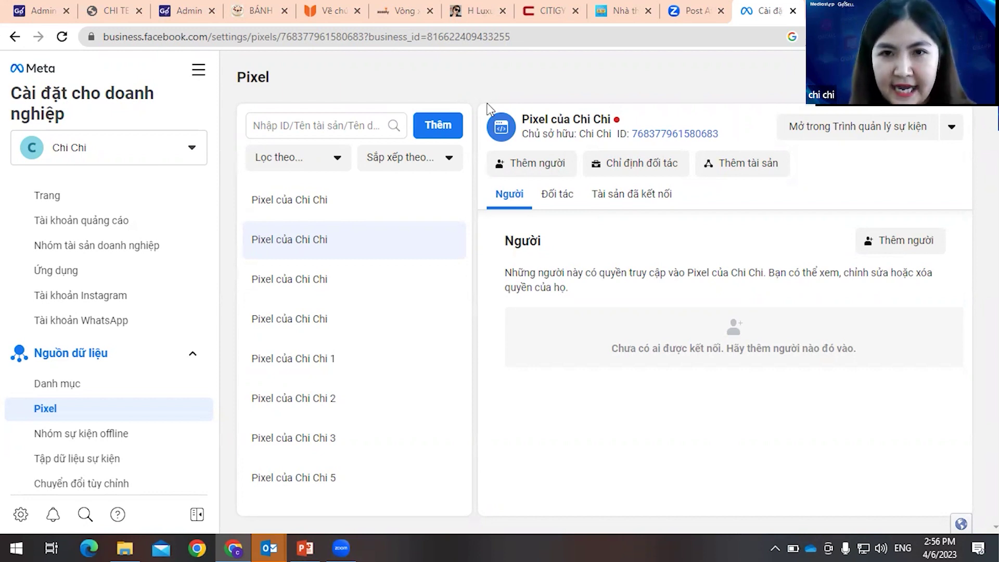
- Load Facebook Ads Manager by entering fb in the current tab's address bar
{"action": "left_click", "coordinate": [547, 38]}
{"action": "type", "text": "f"}
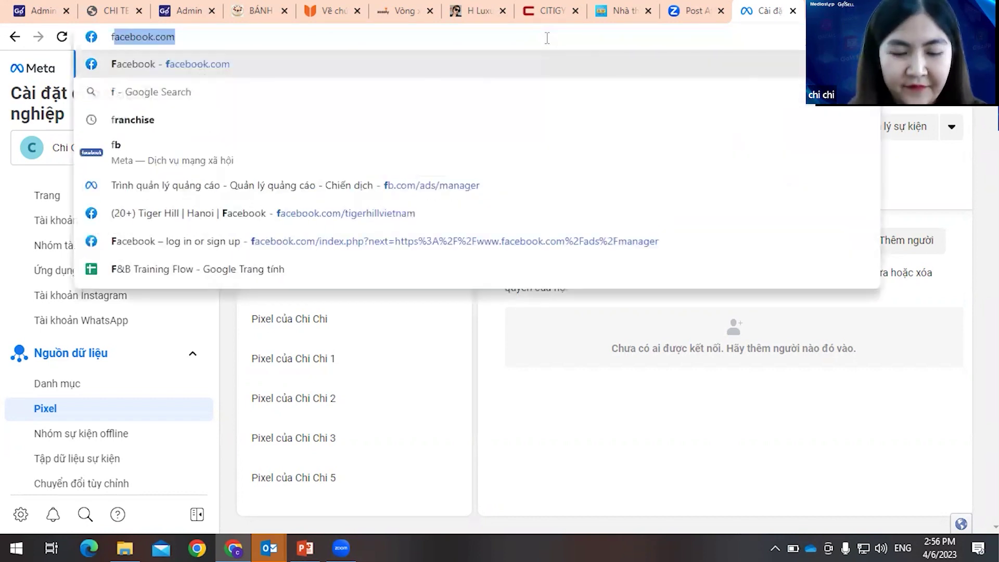
{"action": "type", "text": "b"}
{"action": "key", "text": "Return"}
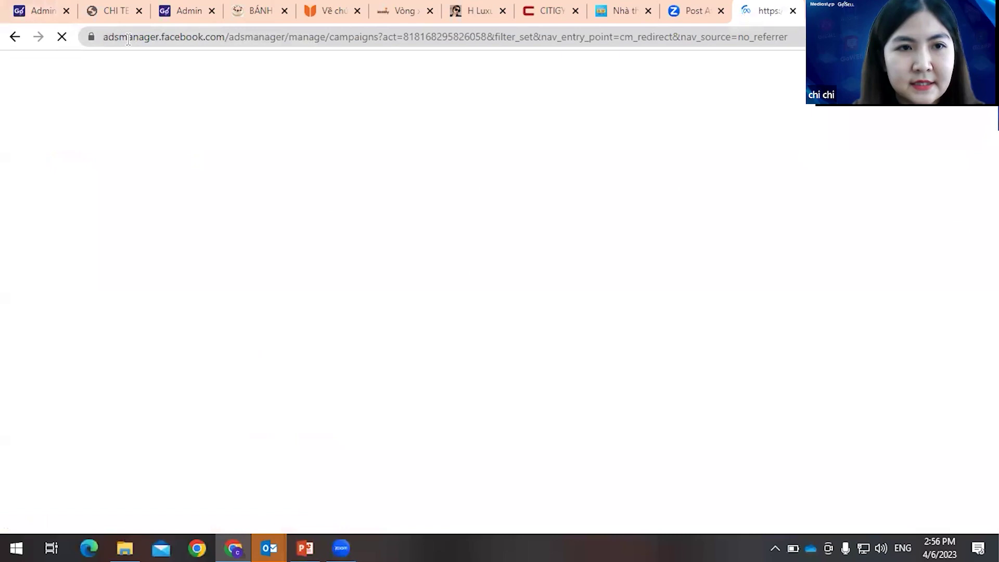
- Open a spare new tab holding the Ads Manager address without loading it, then return to Ads Manager
{"action": "key", "text": "ctrl+t"}
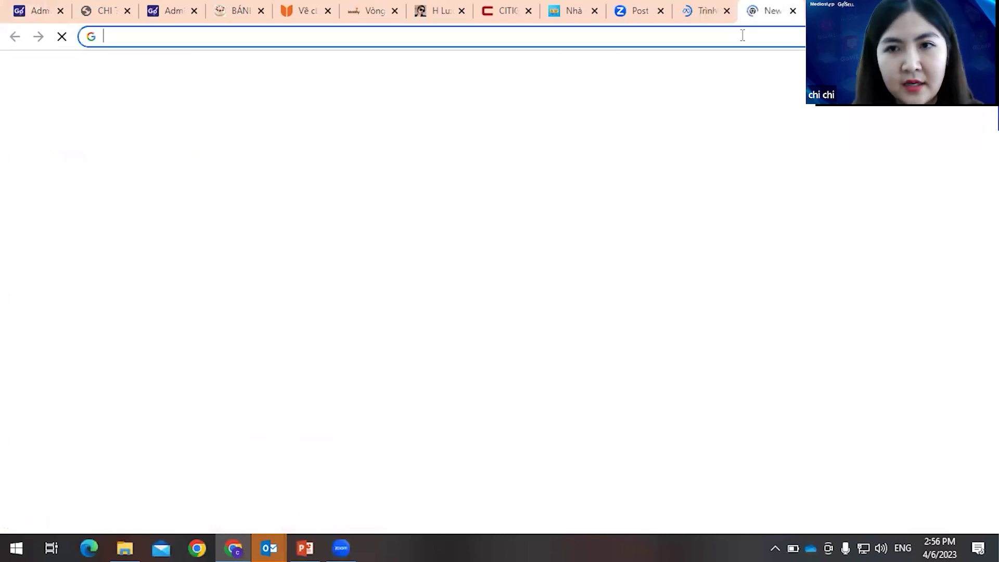
{"action": "left_click", "coordinate": [743, 35]}
{"action": "type", "text": "fb.com/ads/manager"}
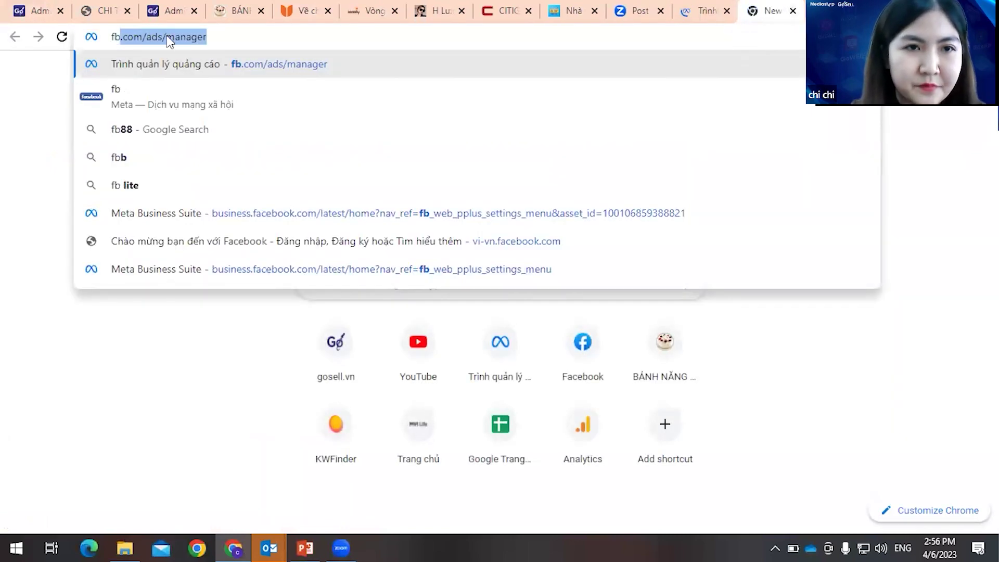
{"action": "left_click_drag", "start_coordinate": [113, 36], "coordinate": [226, 33]}
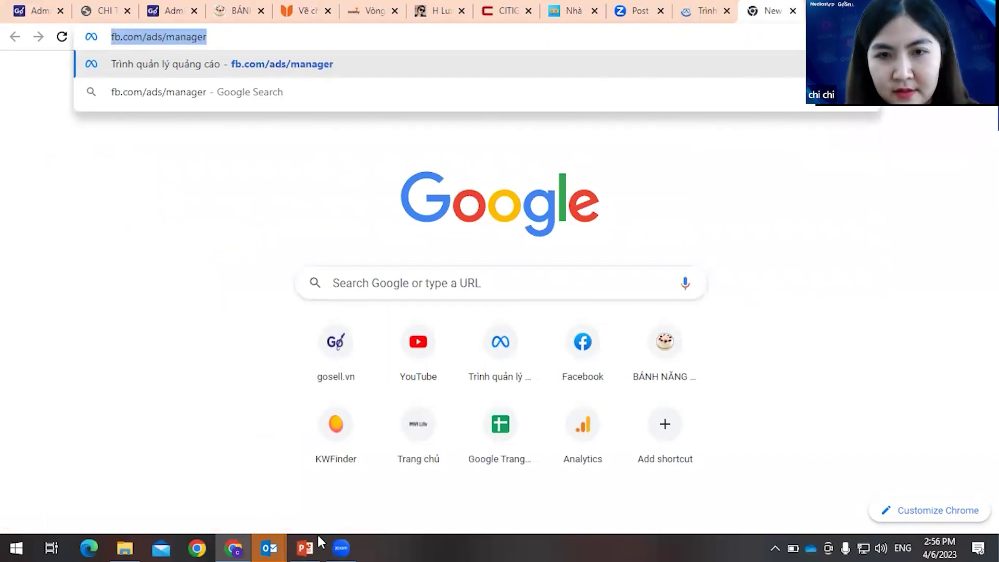
{"action": "left_click", "coordinate": [684, 145]}
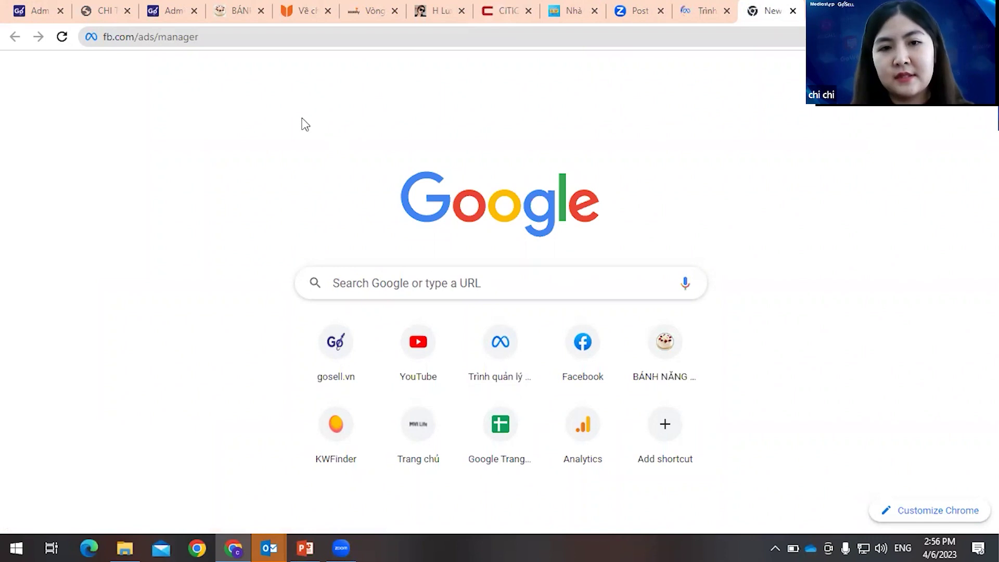
{"action": "left_click", "coordinate": [704, 11]}
- Close the unused new tab and open the ad account settings in Ads Manager
{"action": "left_click", "coordinate": [793, 11]}
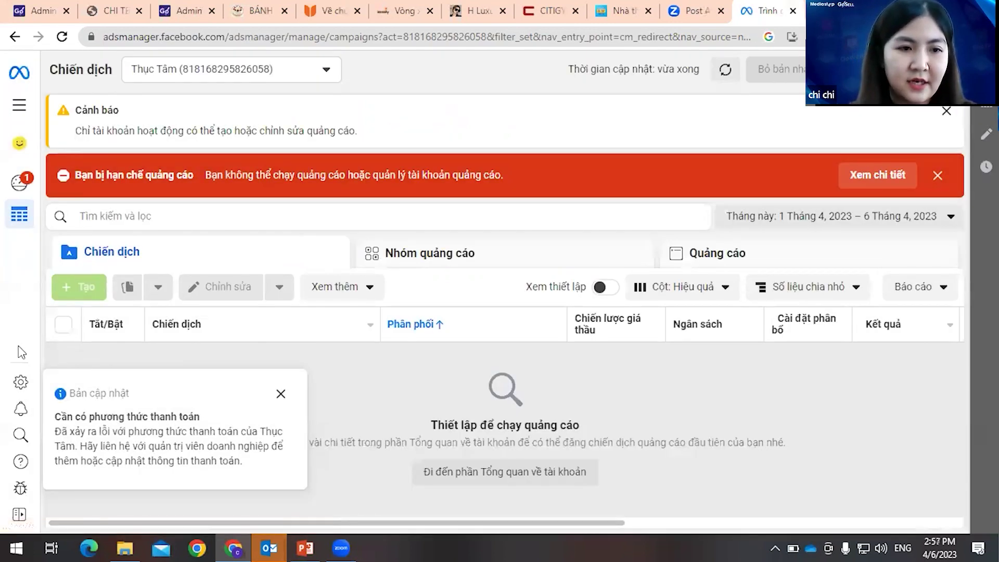
{"action": "left_click", "coordinate": [20, 383]}
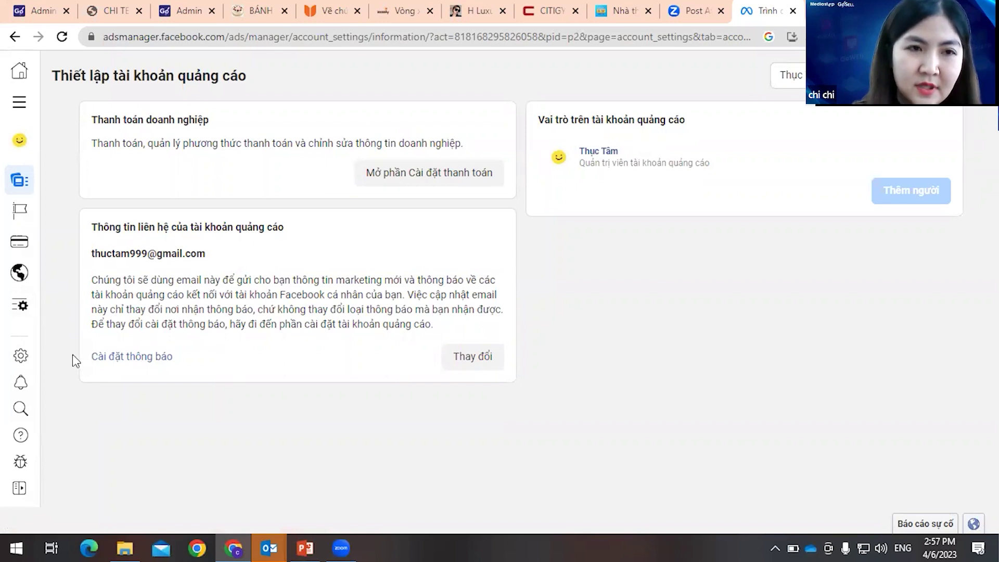
- Open Events Manager for the ad account from the All tools menu
{"action": "mouse_move", "coordinate": [52, 323]}
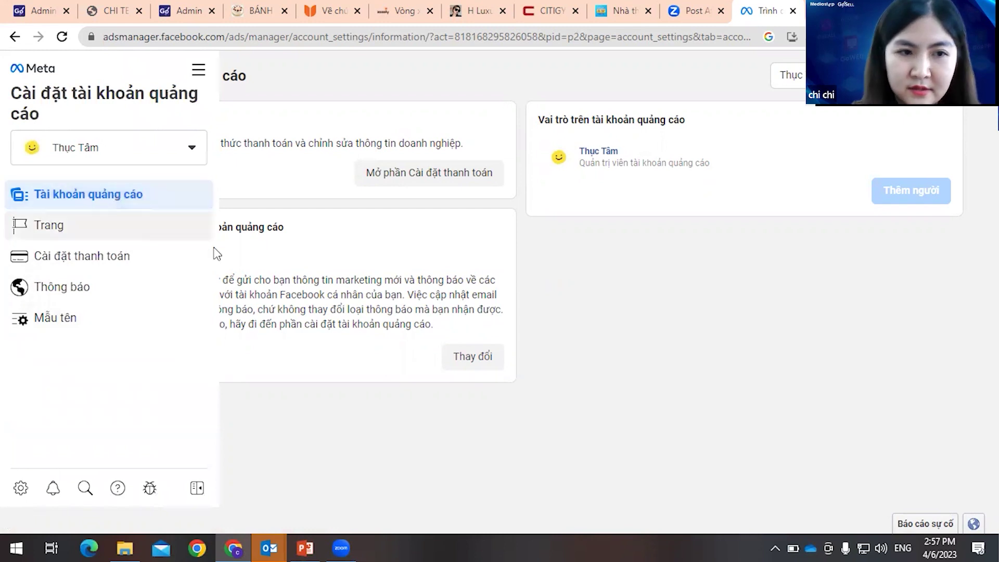
{"action": "mouse_move", "coordinate": [24, 337]}
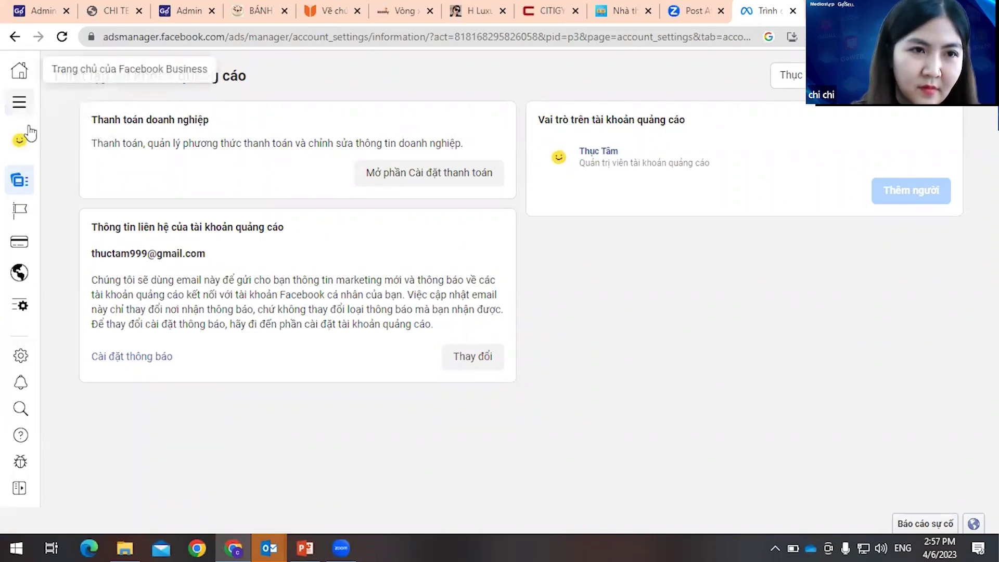
{"action": "left_click", "coordinate": [19, 101]}
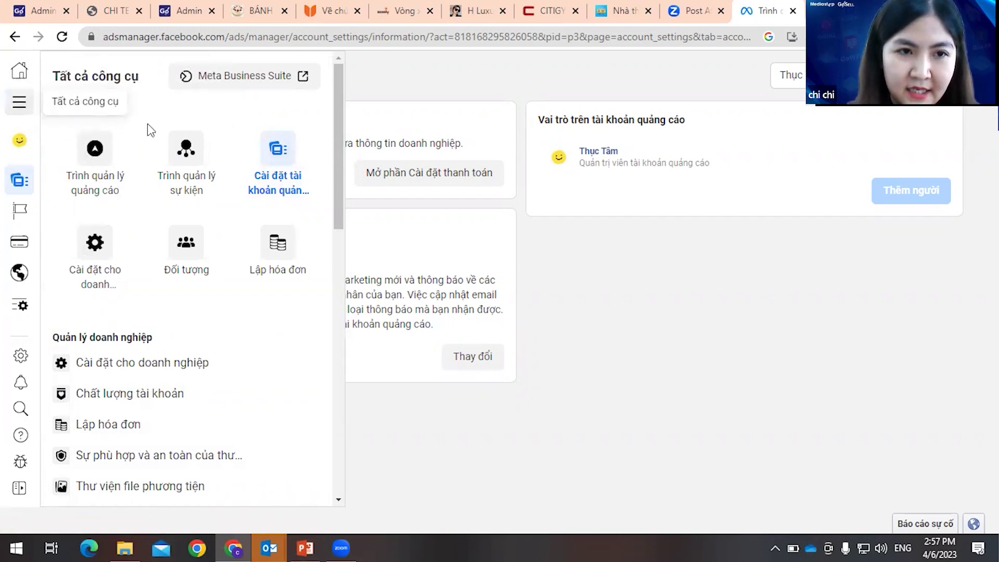
{"action": "left_click", "coordinate": [187, 156]}
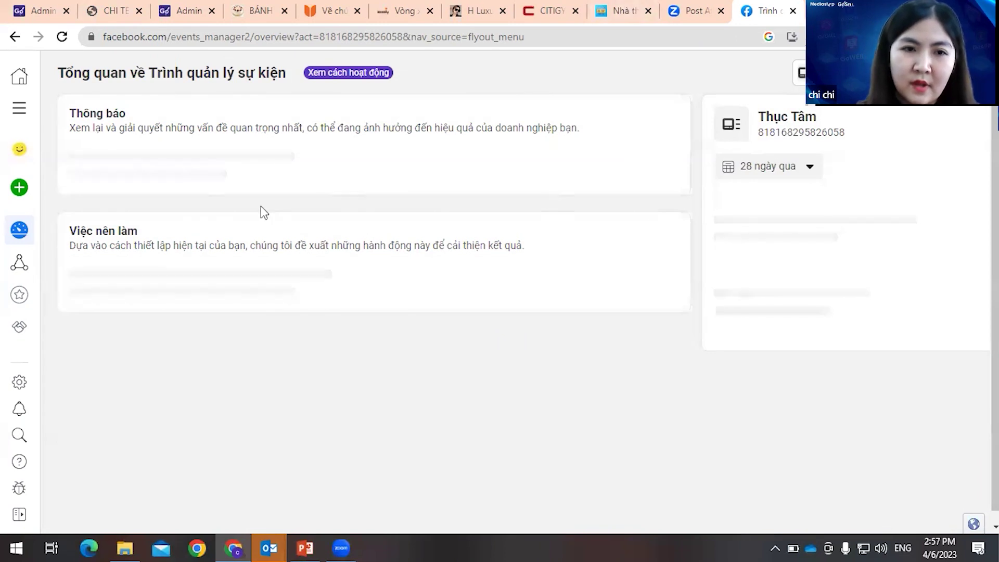
- Go to Business Settings and open the Pixel page under Nguồn dữ liệu
{"action": "left_click", "coordinate": [19, 108]}
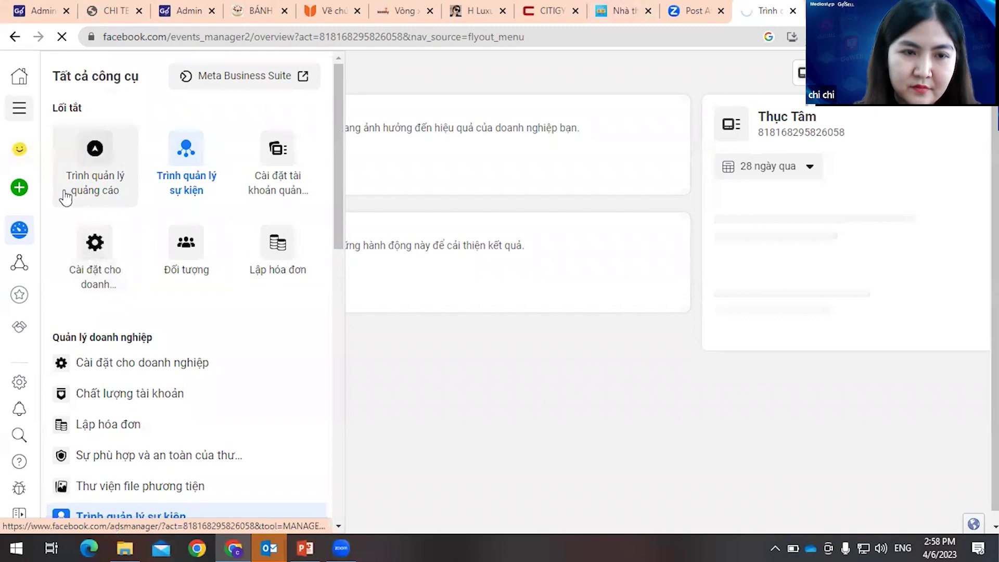
{"action": "left_click", "coordinate": [106, 258]}
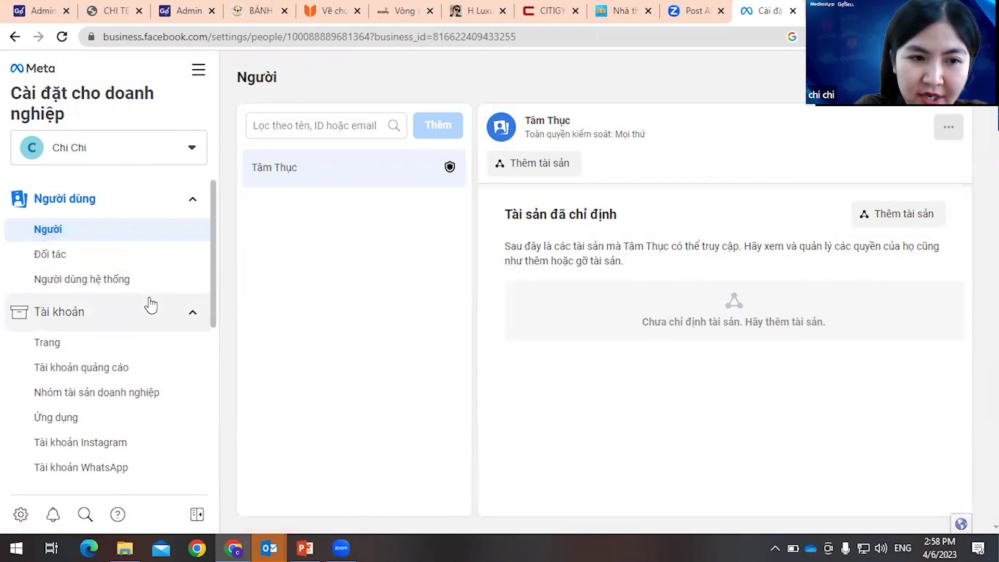
{"action": "scroll", "coordinate": [150, 304], "scroll_direction": "down", "scroll_amount": 3}
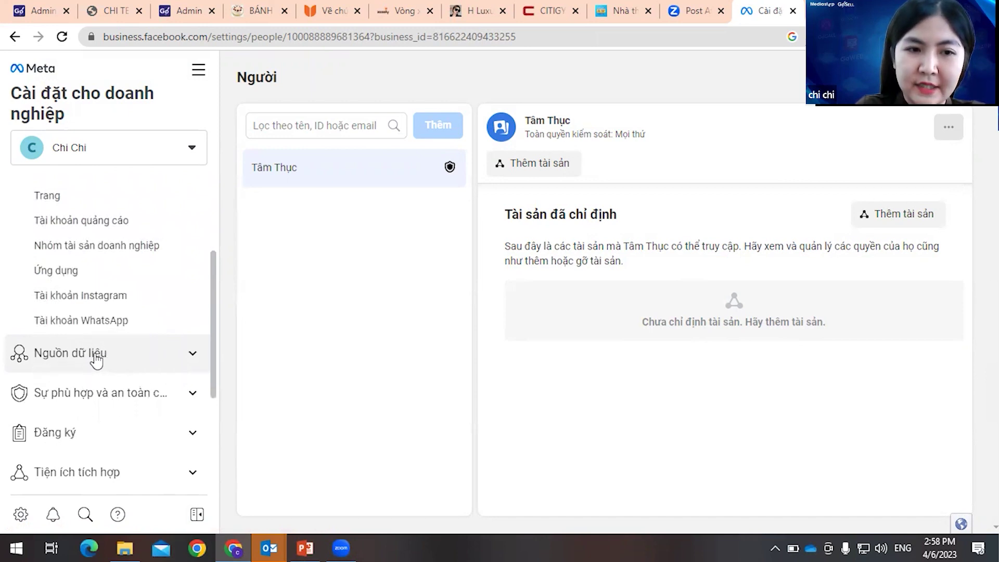
{"action": "left_click", "coordinate": [97, 359]}
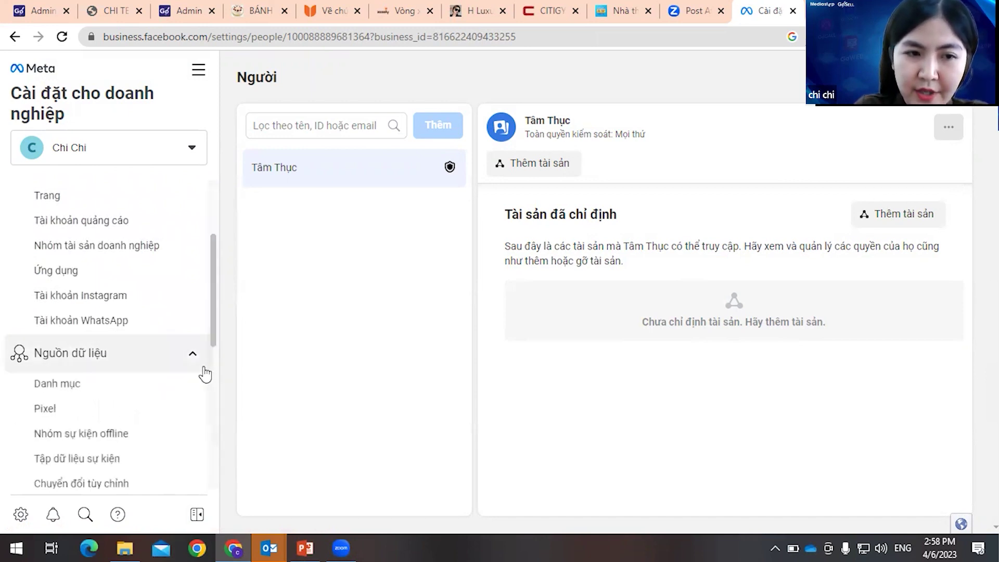
{"action": "scroll", "coordinate": [137, 351], "scroll_direction": "down", "scroll_amount": 2}
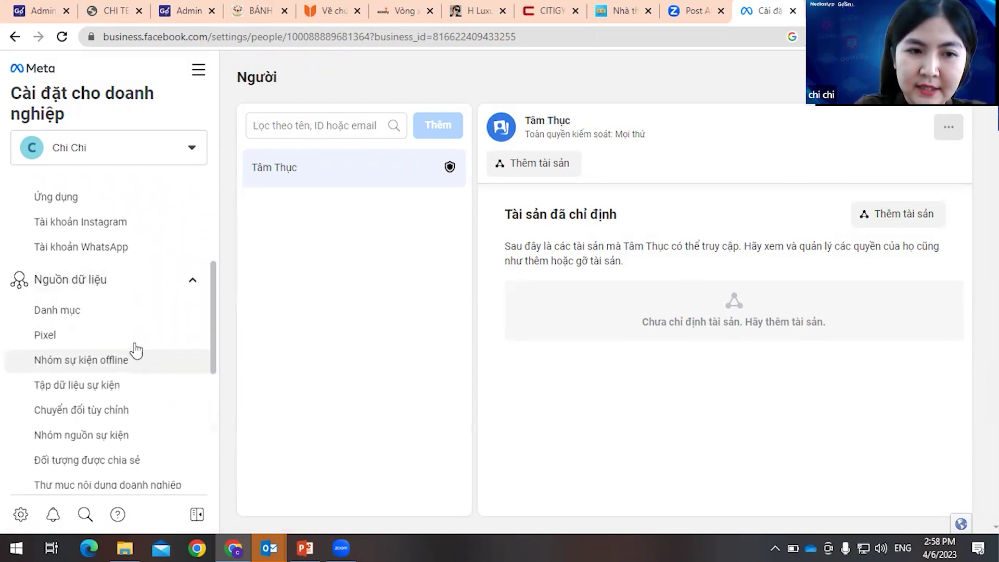
{"action": "left_click", "coordinate": [66, 338]}
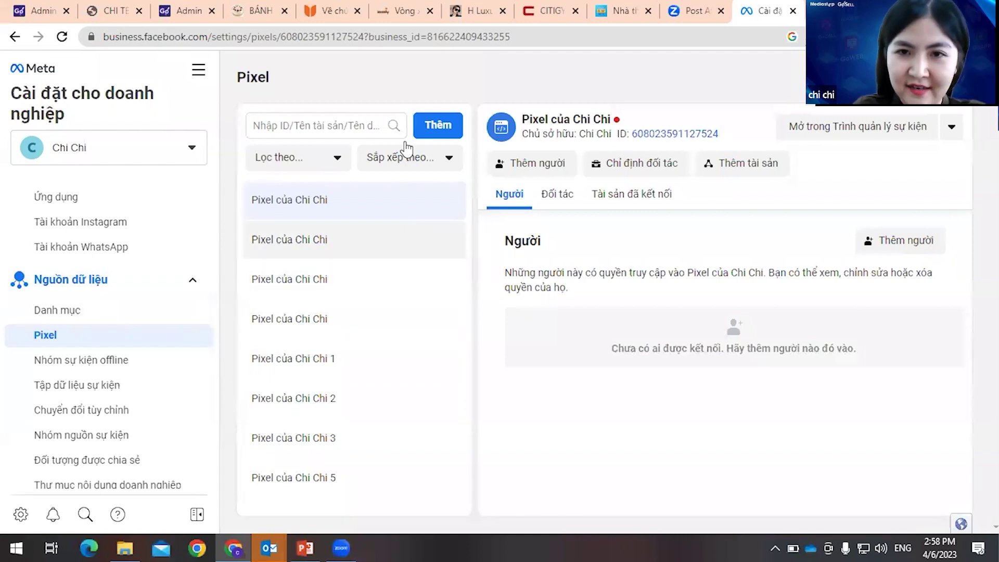
- Add a new pixel named 'Landingpage mắt kính a1' instead of the suggested default name
{"action": "left_click", "coordinate": [435, 130]}
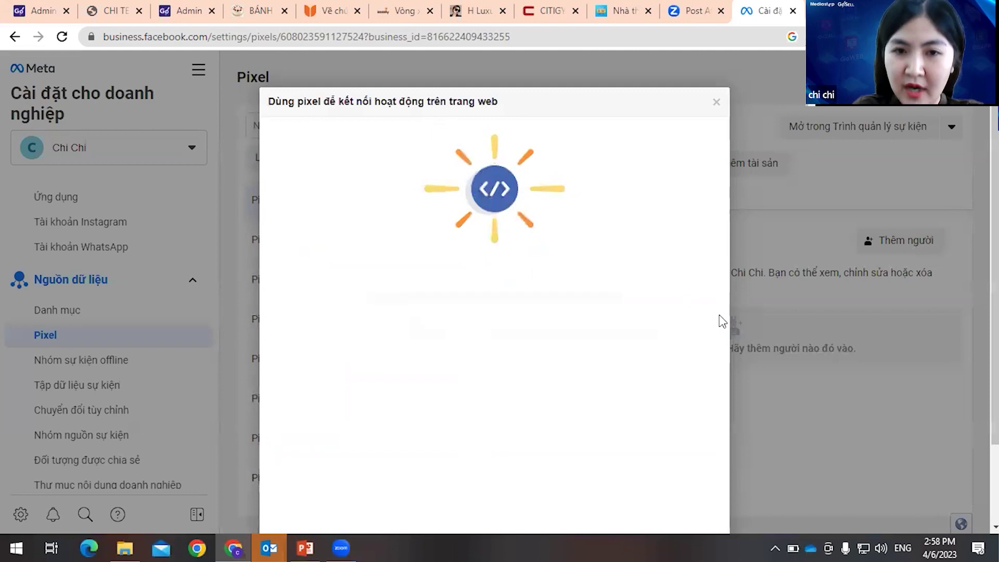
{"action": "scroll", "coordinate": [431, 360], "scroll_direction": "down", "scroll_amount": 2}
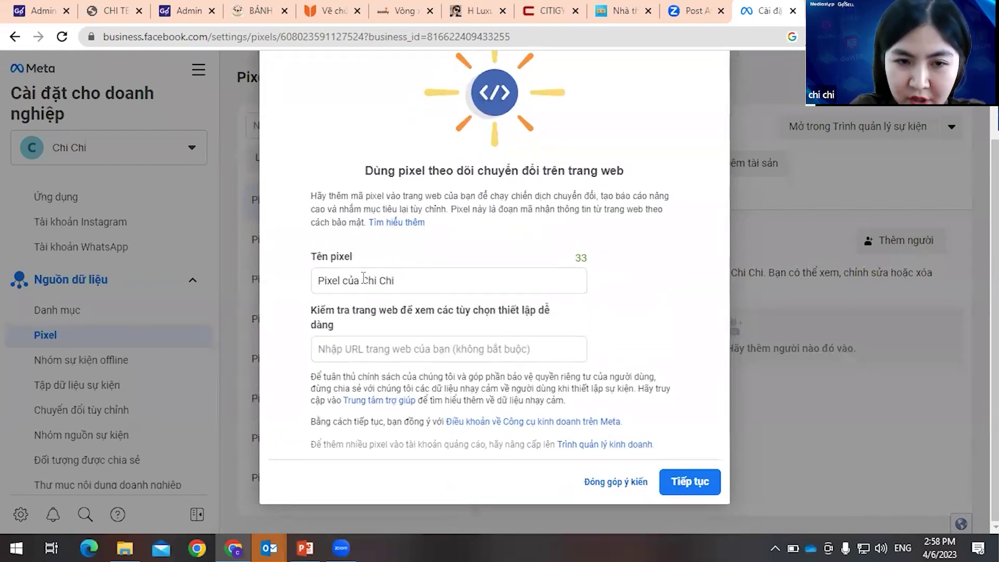
{"action": "left_click", "coordinate": [404, 278]}
{"action": "key", "text": "BackSpace"}
{"action": "key", "text": "BackSpace"}
{"action": "key", "text": "BackSpace"}
{"action": "key", "text": "BackSpace"}
{"action": "key", "text": "BackSpace"}
{"action": "key", "text": "BackSpace"}
{"action": "key", "text": "BackSpace"}
{"action": "key", "text": "BackSpace"}
{"action": "key", "text": "BackSpace"}
{"action": "key", "text": "BackSpace"}
{"action": "key", "text": "BackSpace"}
{"action": "key", "text": "BackSpace"}
{"action": "key", "text": "BackSpace"}
{"action": "key", "text": "BackSpace"}
{"action": "key", "text": "BackSpace"}
{"action": "key", "text": "BackSpace"}
{"action": "key", "text": "BackSpace"}
{"action": "type", "text": "Lang"}
{"action": "key", "text": "BackSpace"}
{"action": "type", "text": "dinga"}
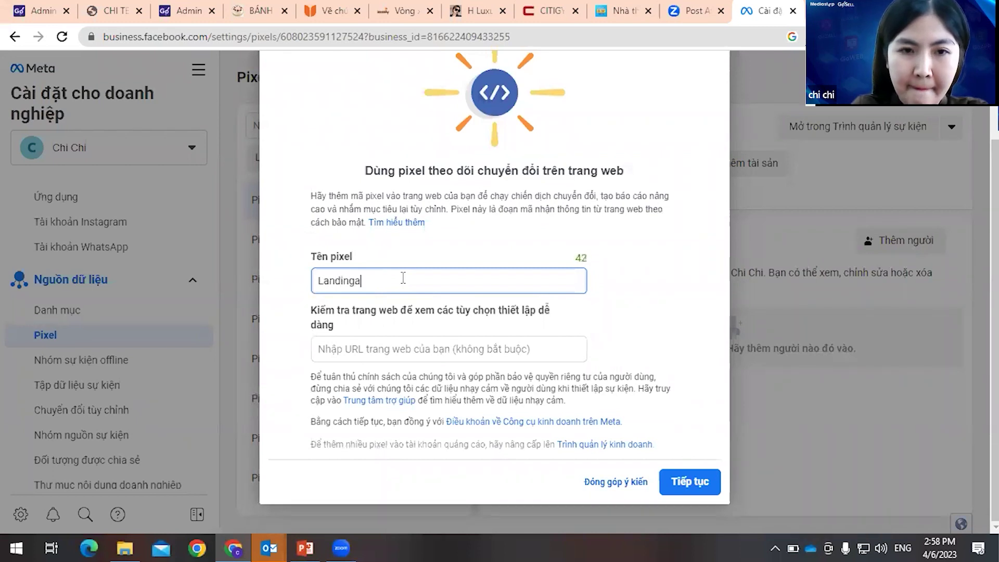
{"action": "type", "text": "paeg"}
{"action": "key", "text": "BackSpace"}
{"action": "key", "text": "BackSpace"}
{"action": "type", "text": "ge matws li"}
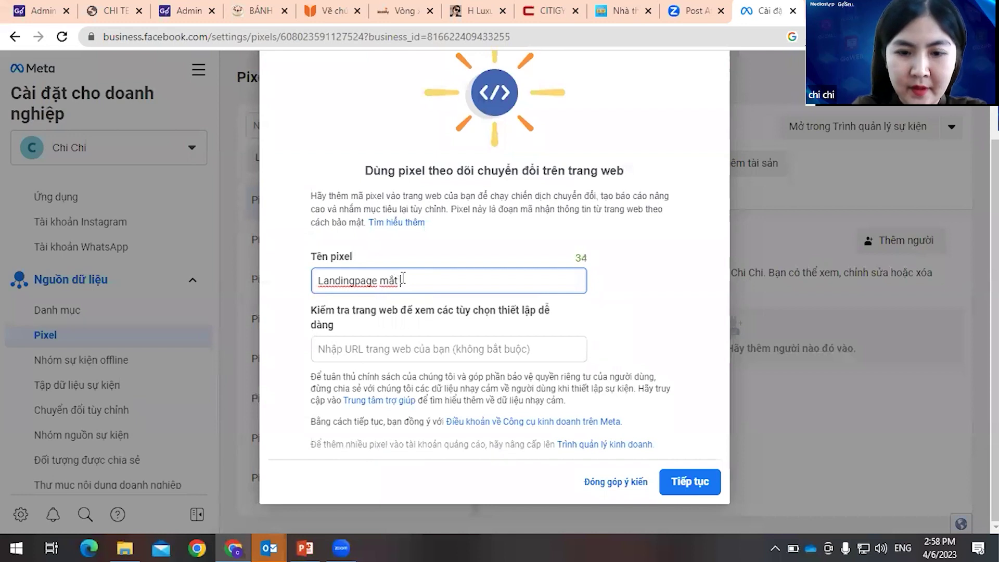
{"action": "type", "text": "s a1"}
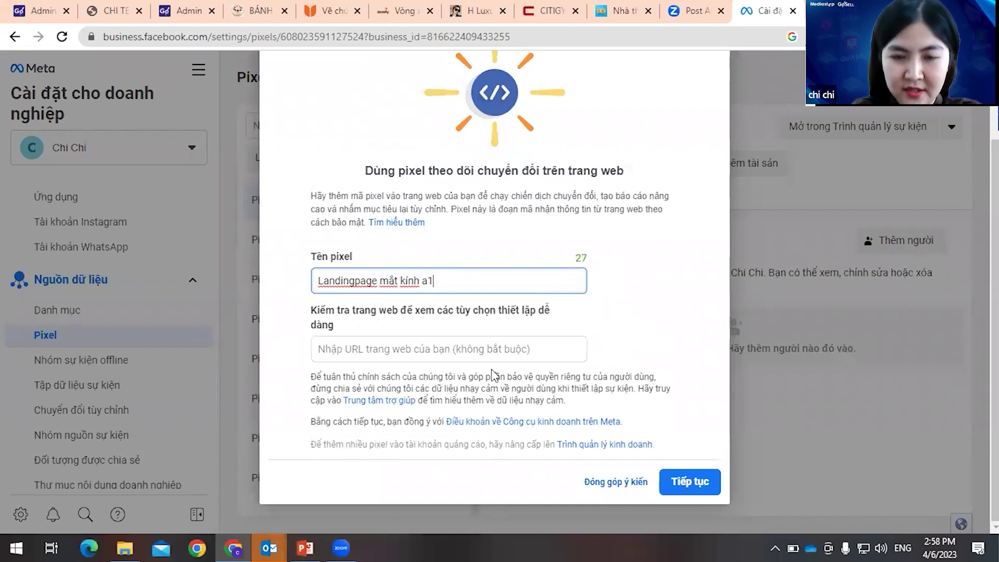
{"action": "left_click", "coordinate": [493, 346]}
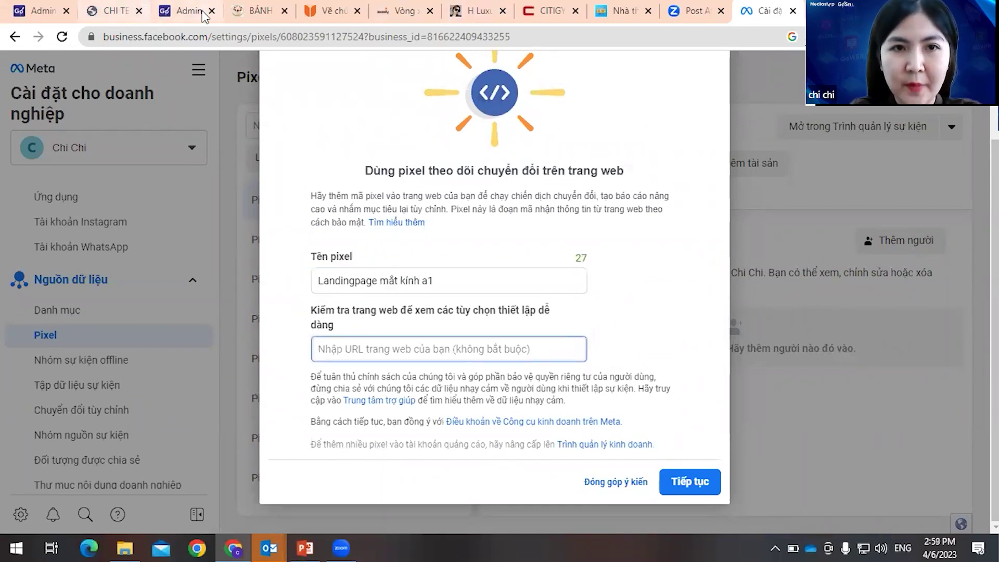
{"action": "left_click", "coordinate": [117, 11]}
{"action": "key", "text": "ctrl+c"}
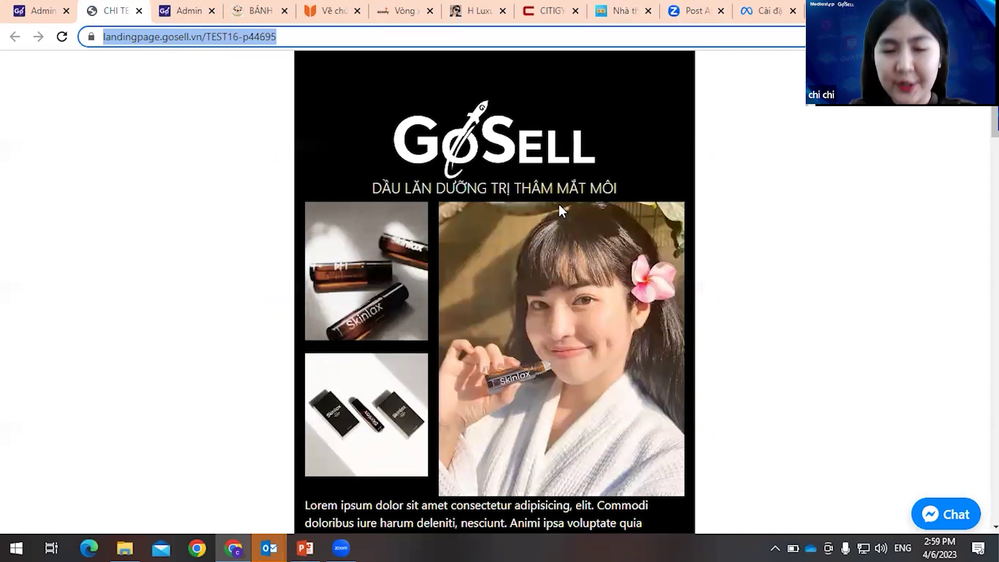
{"action": "left_click", "coordinate": [764, 11]}
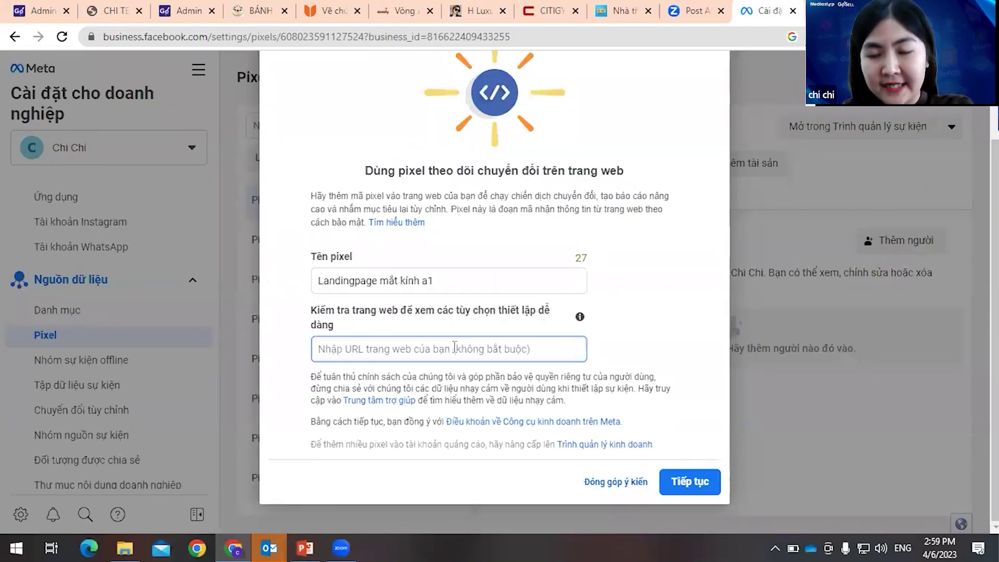
{"action": "key", "text": "ctrl+v"}
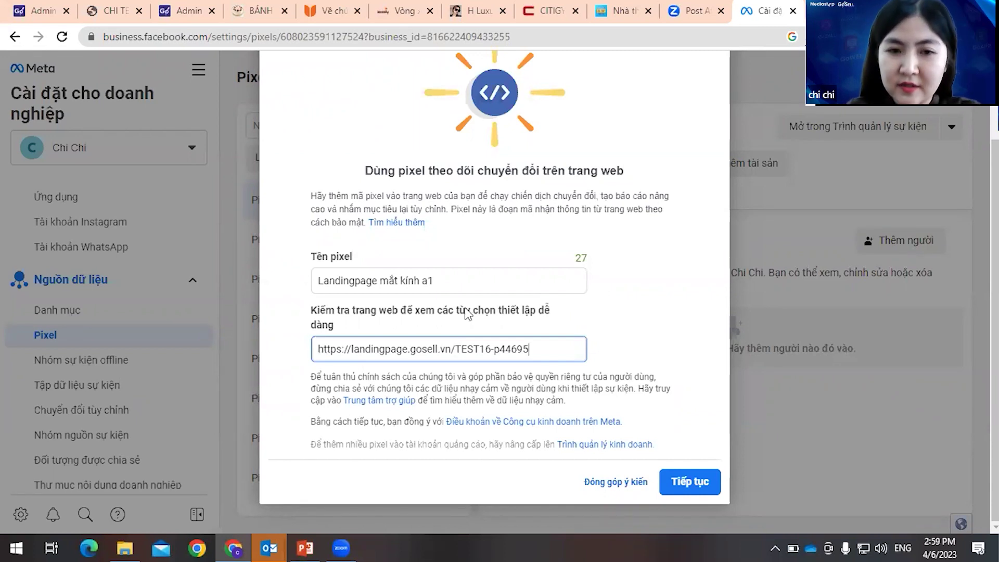
{"action": "left_click", "coordinate": [36, 11]}
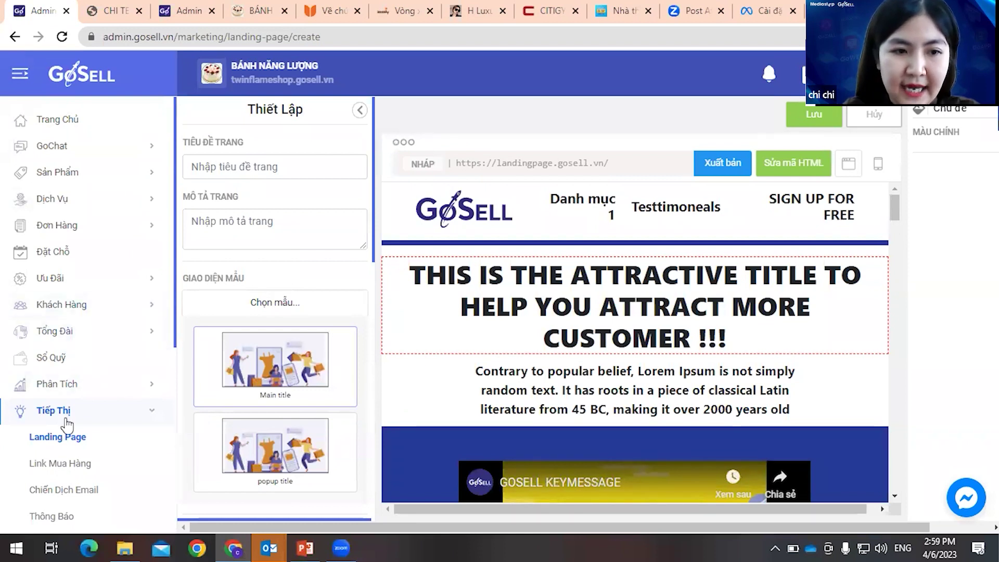
{"action": "left_click", "coordinate": [57, 437]}
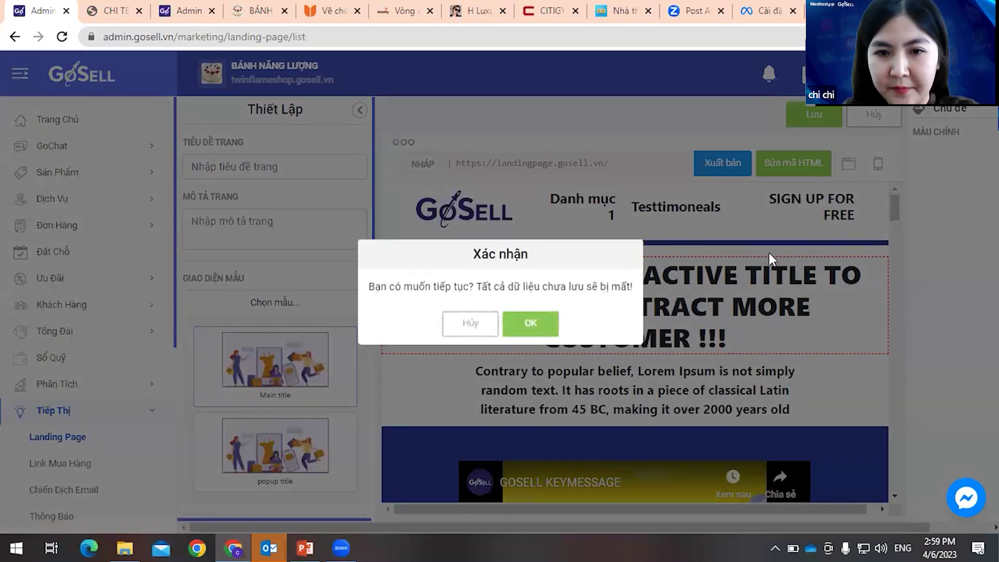
{"action": "key", "text": "Return"}
{"action": "left_click", "coordinate": [886, 250]}
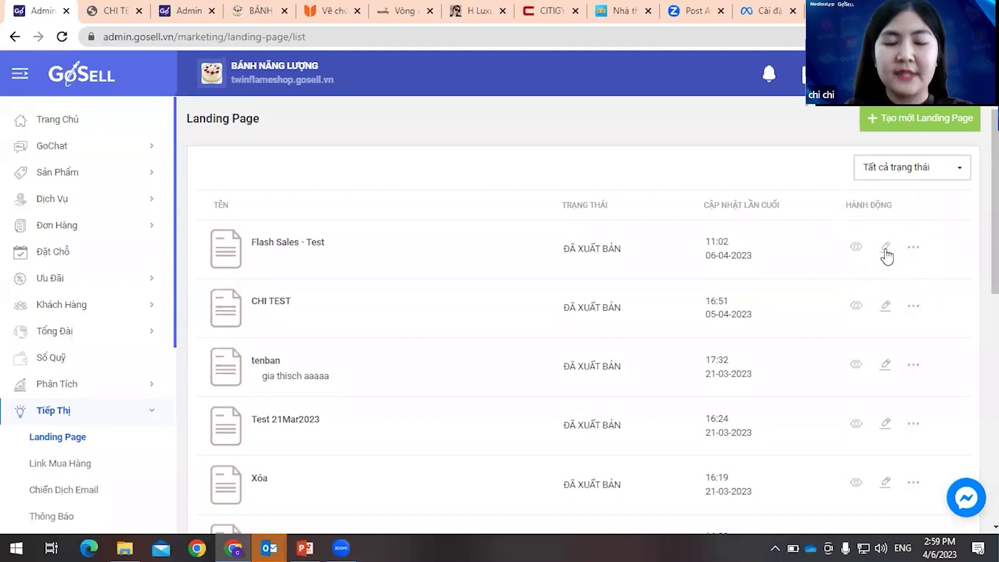
{"action": "left_click", "coordinate": [765, 11]}
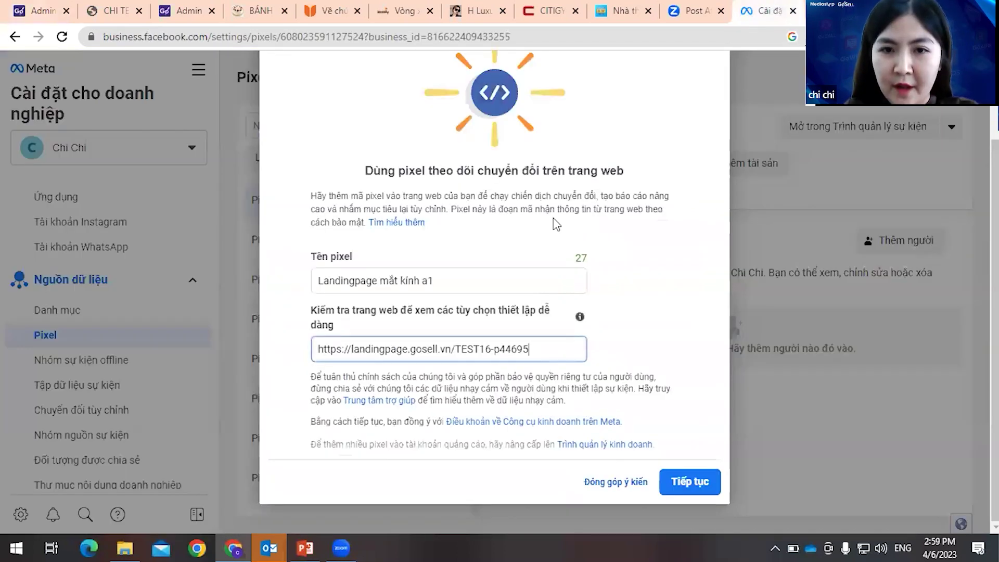
- Create the pixel with manual code installation and skip the event setup
{"action": "left_click", "coordinate": [690, 482]}
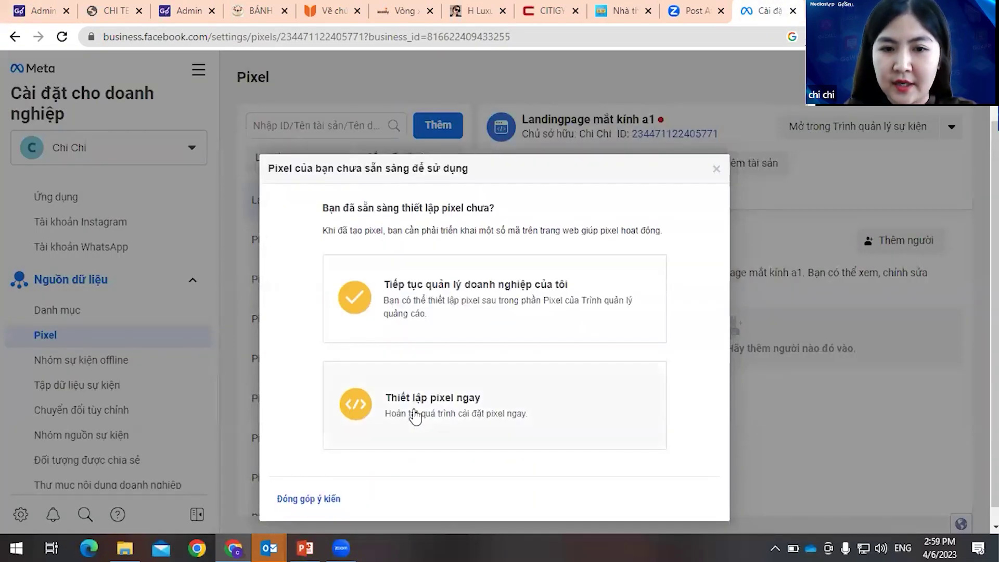
{"action": "left_click", "coordinate": [468, 408]}
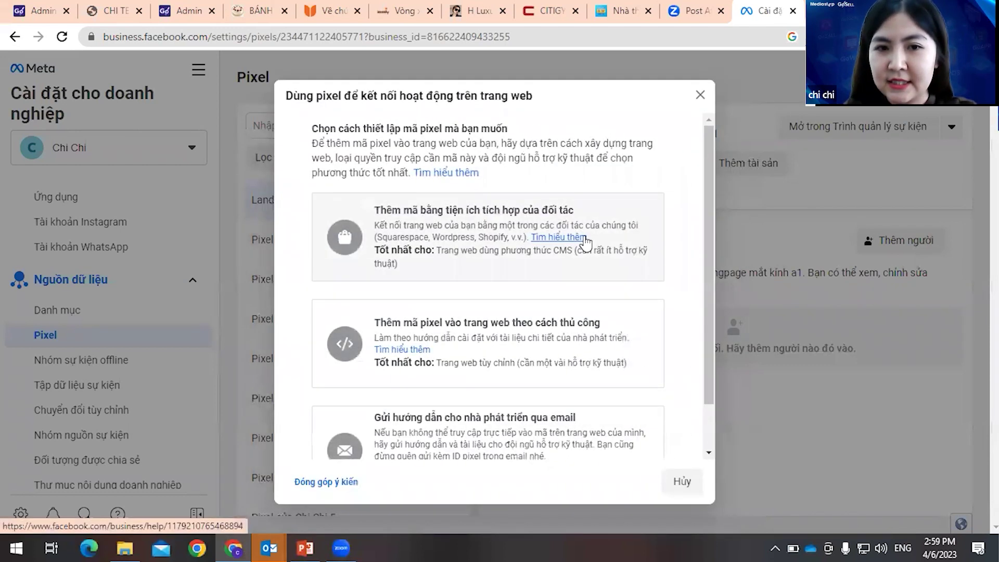
{"action": "scroll", "coordinate": [521, 255], "scroll_direction": "down", "scroll_amount": 1}
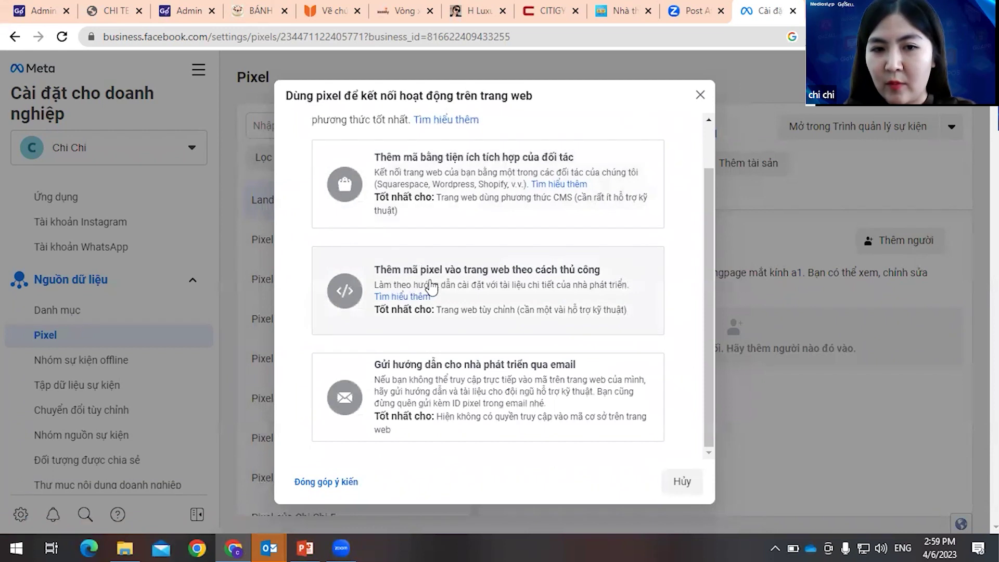
{"action": "left_click", "coordinate": [549, 290]}
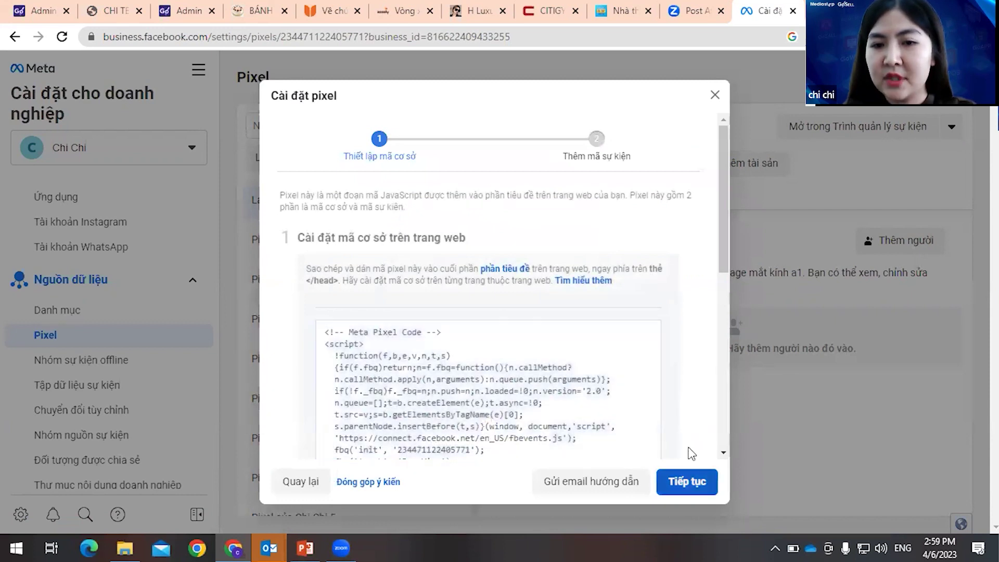
{"action": "left_click", "coordinate": [687, 478]}
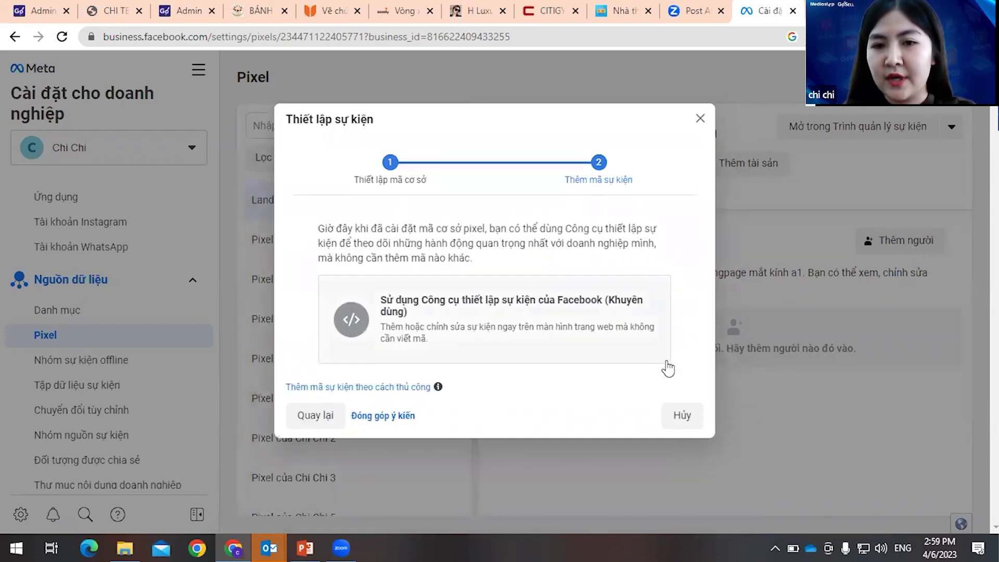
{"action": "left_click", "coordinate": [680, 416]}
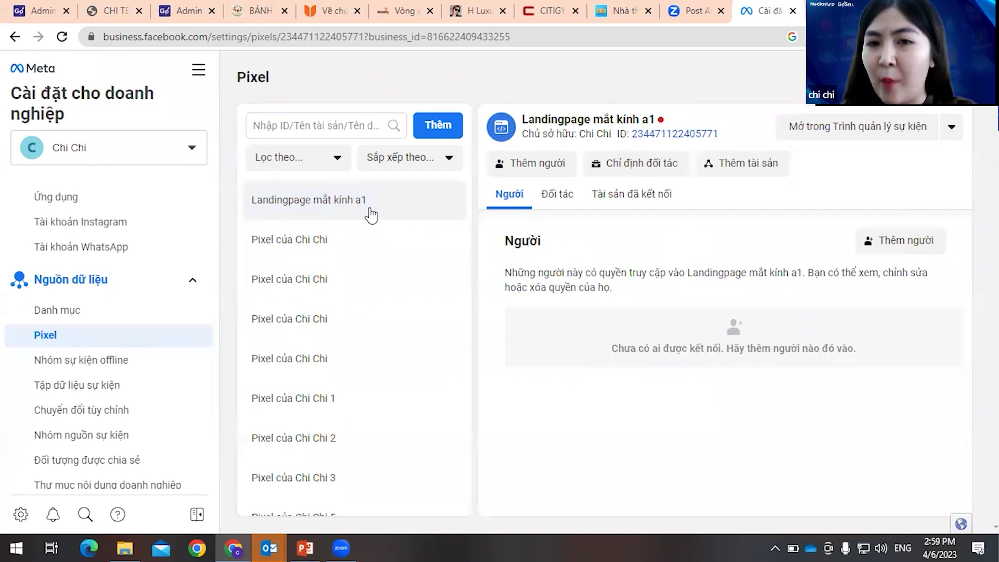
- Open the Landingpage mắt kính a1 pixel's details and copy its pixel ID
{"action": "left_click", "coordinate": [312, 253]}
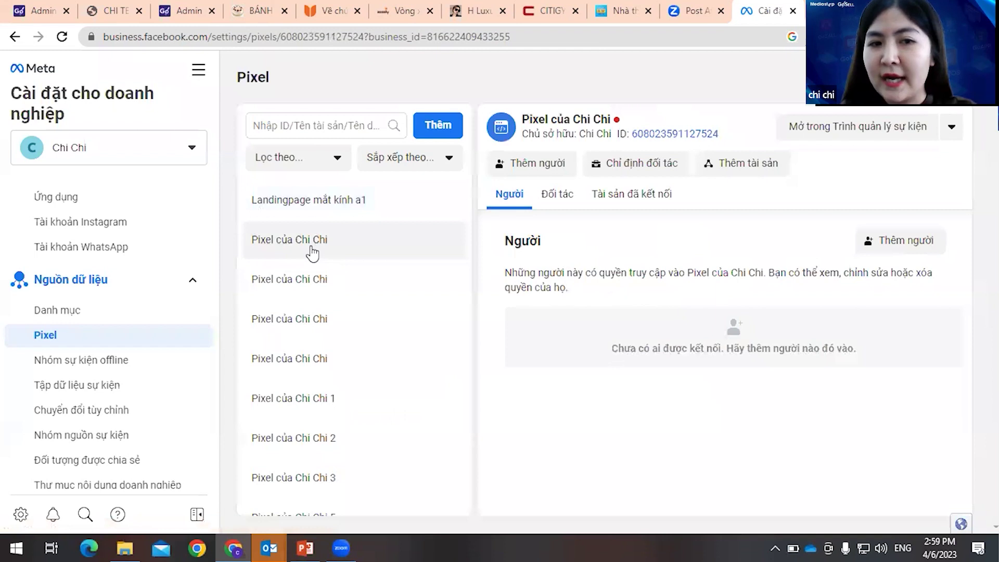
{"action": "left_click", "coordinate": [337, 217]}
{"action": "left_click", "coordinate": [341, 250]}
{"action": "left_click", "coordinate": [340, 207]}
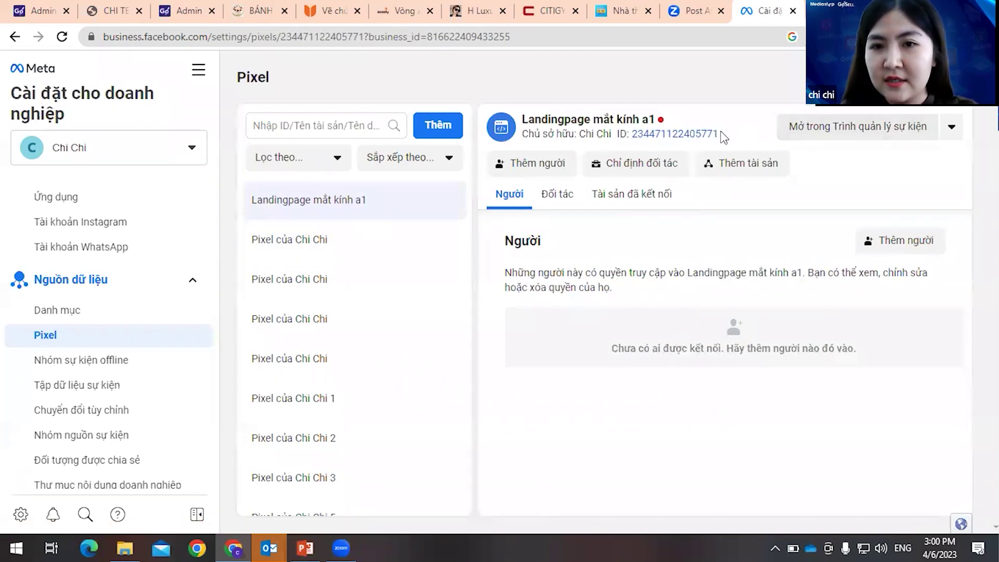
{"action": "left_click", "coordinate": [701, 134]}
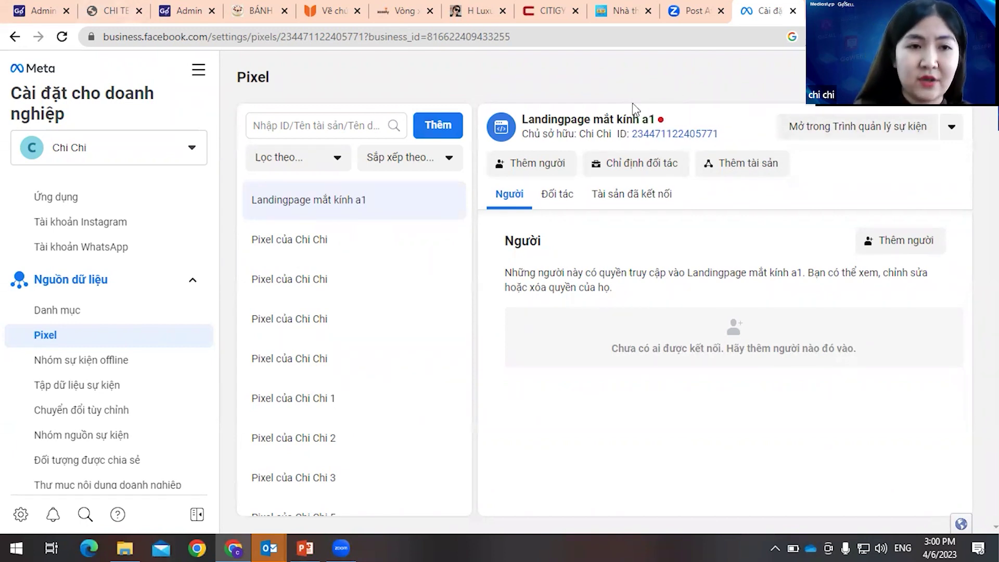
- Switch to the GoSell Admin tab and scroll through the Landing Page list
{"action": "left_click", "coordinate": [53, 14]}
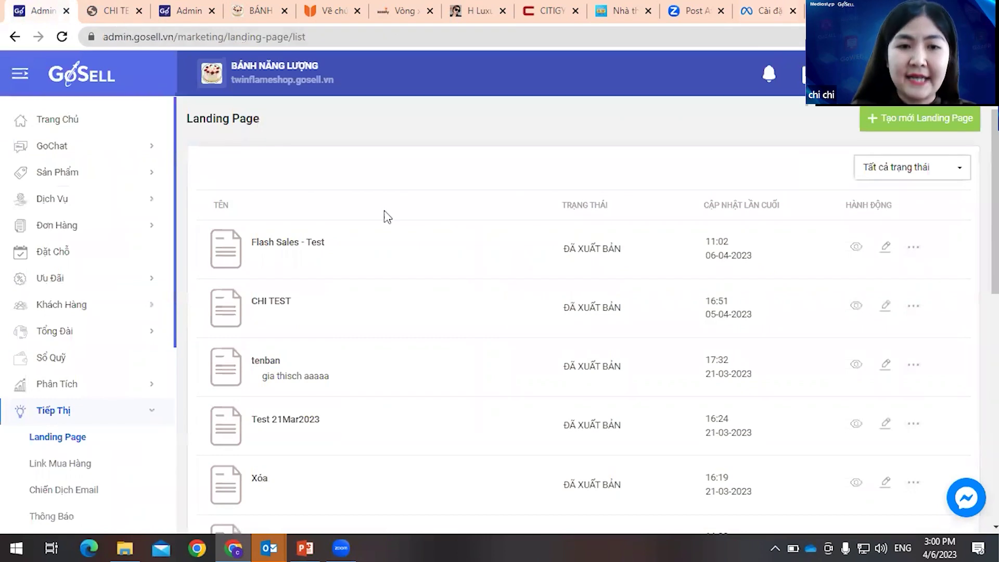
{"action": "scroll", "coordinate": [320, 339], "scroll_direction": "down", "scroll_amount": 1}
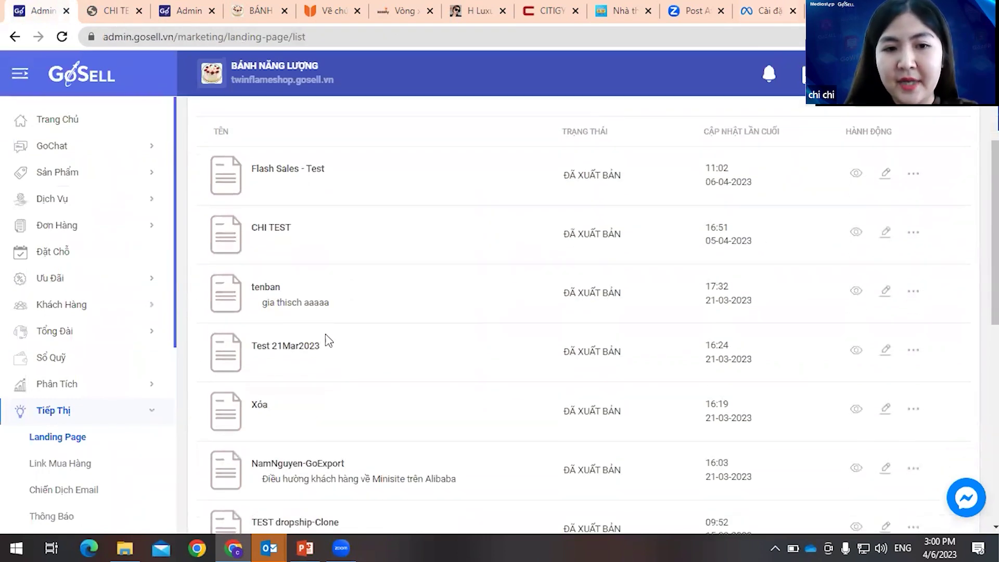
{"action": "scroll", "coordinate": [329, 340], "scroll_direction": "up", "scroll_amount": 1}
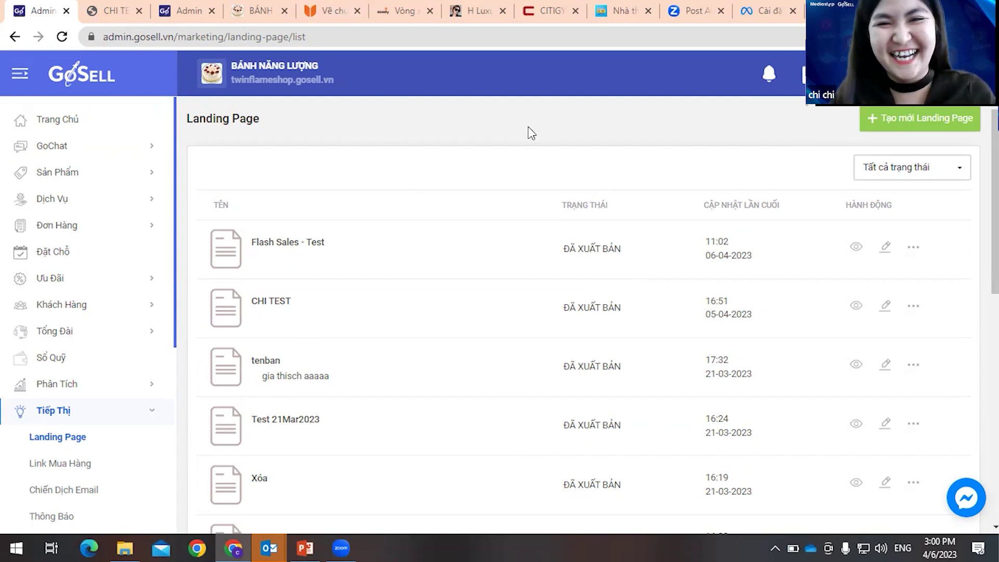
- View the published TEST16-p44695 landing page, briefly returning to the admin Landing Page list
{"action": "left_click", "coordinate": [107, 10]}
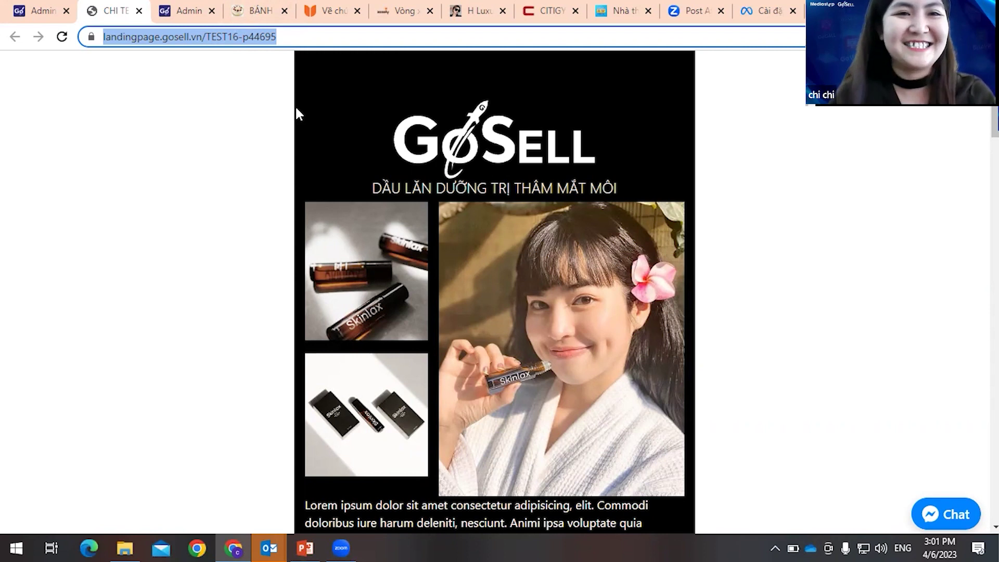
{"action": "left_click", "coordinate": [39, 17]}
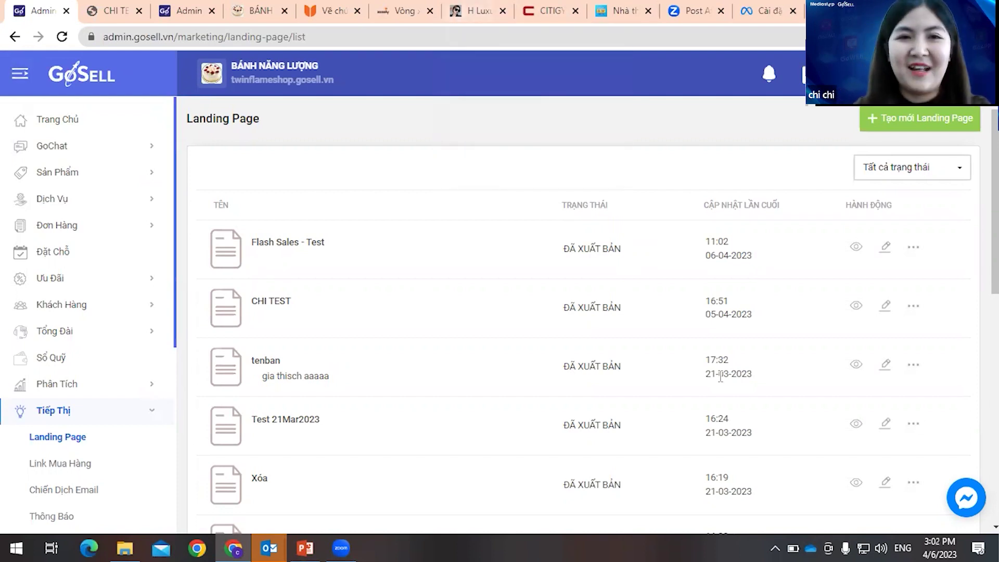
{"action": "left_click", "coordinate": [114, 11]}
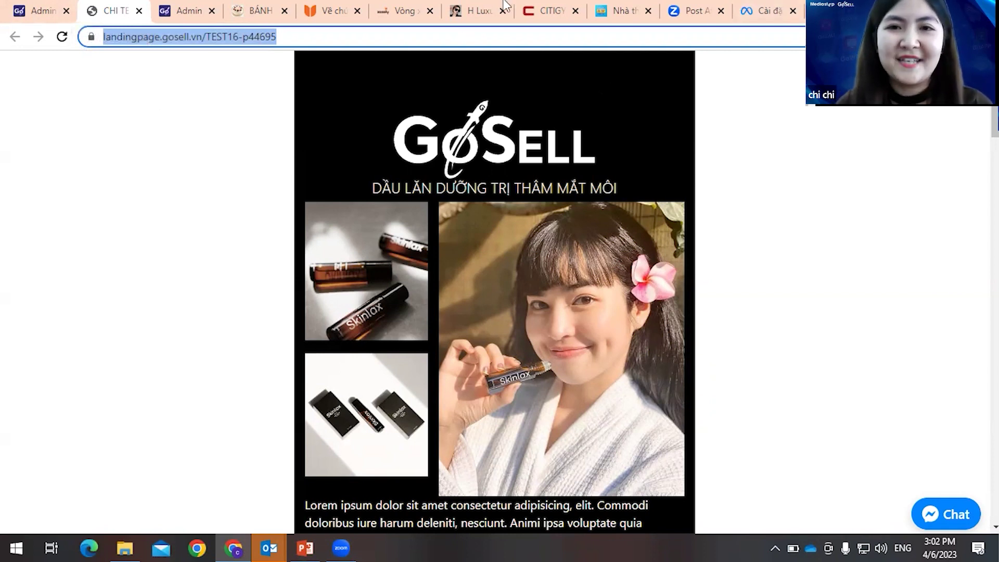
- Open the Link Mua Hàng buy-link list from the Tiếp Thị sidebar
{"action": "left_click", "coordinate": [34, 10]}
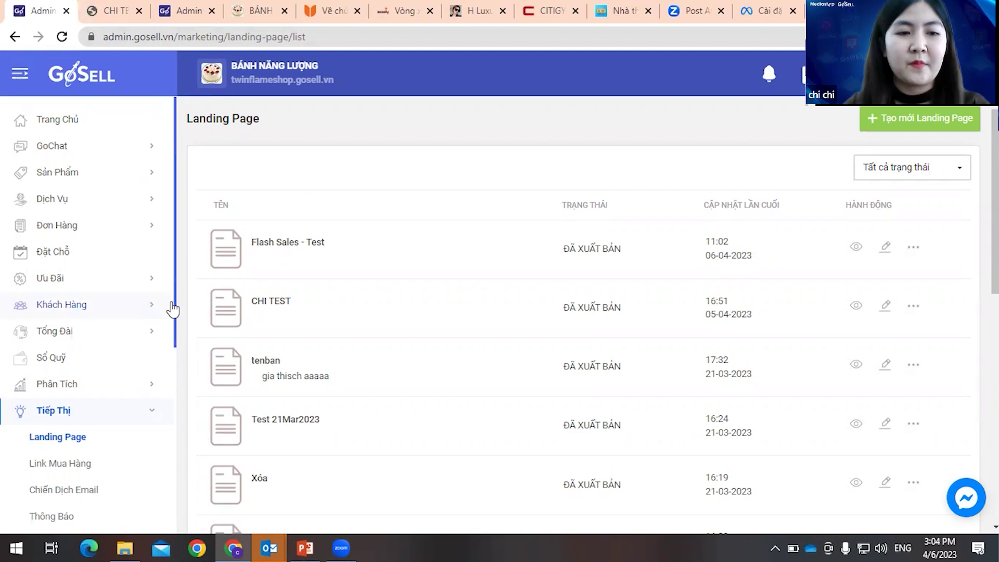
{"action": "scroll", "coordinate": [103, 314], "scroll_direction": "down", "scroll_amount": 2}
{"action": "scroll", "coordinate": [102, 314], "scroll_direction": "down", "scroll_amount": 3}
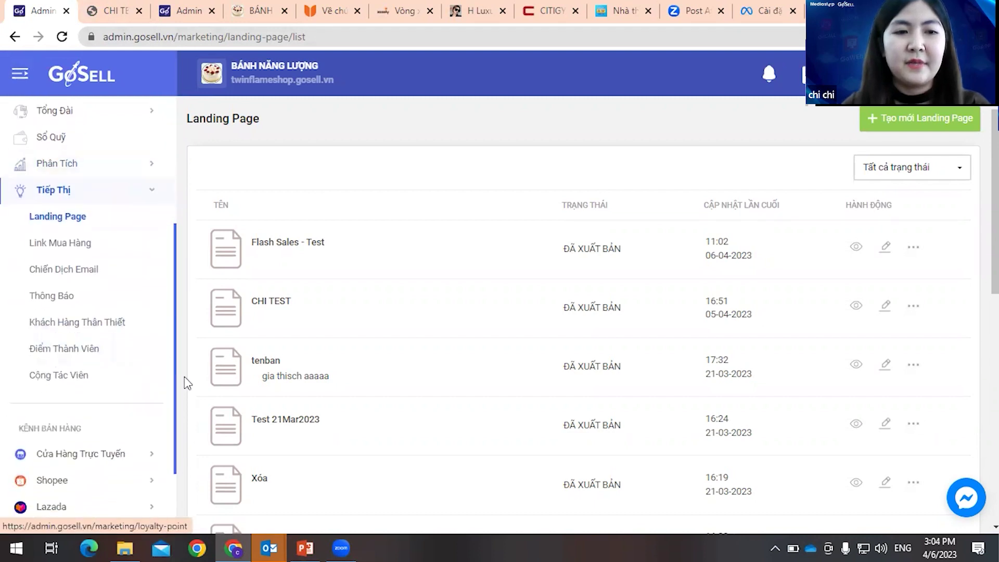
{"action": "left_click", "coordinate": [79, 243]}
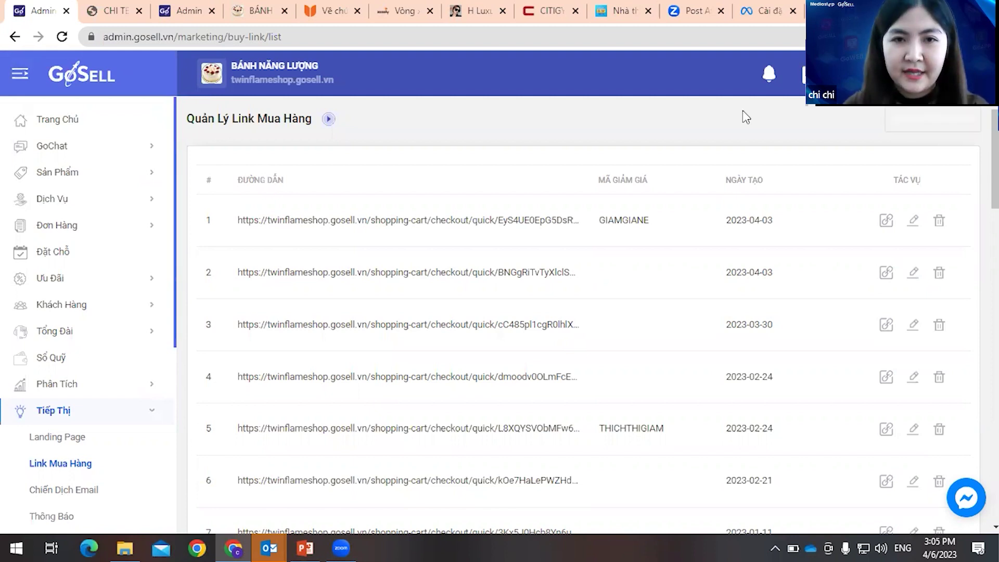
{"action": "left_click", "coordinate": [933, 118]}
- Add balo da chất lượng cao size S|vàng and Bánh ăn kiêng của Mỹ to the new buy link
{"action": "left_click", "coordinate": [522, 164]}
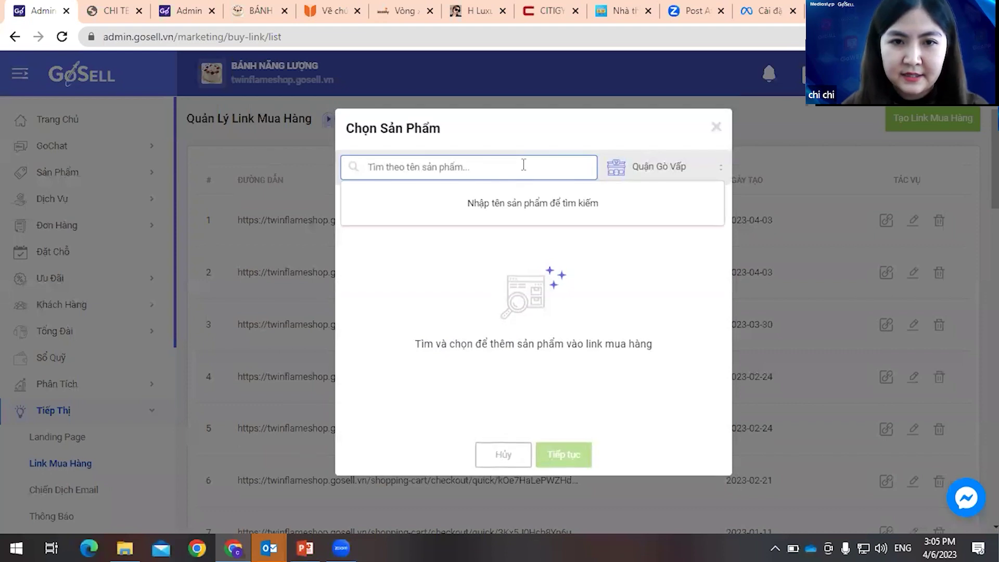
{"action": "type", "text": "a"}
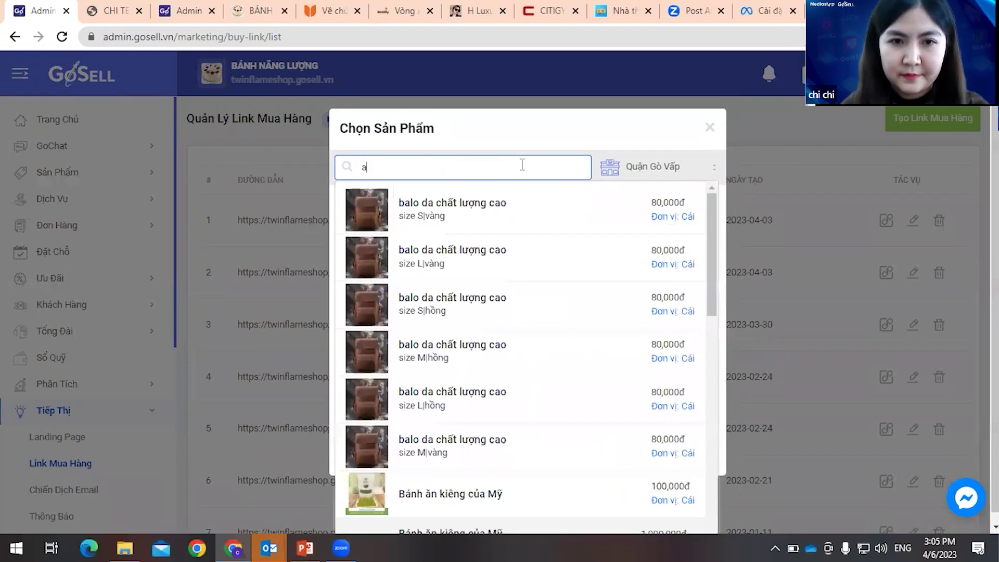
{"action": "left_click", "coordinate": [527, 223]}
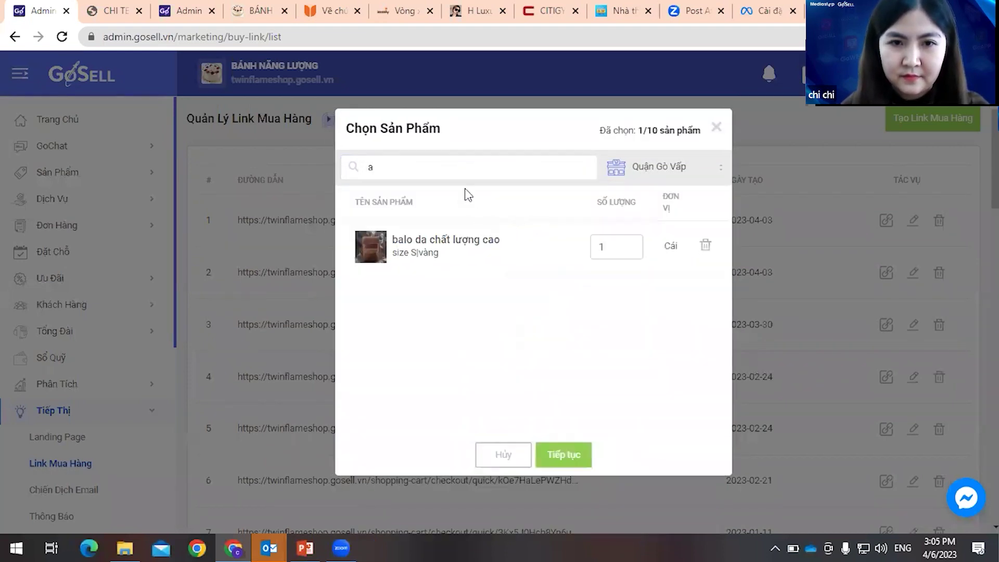
{"action": "left_click", "coordinate": [552, 166]}
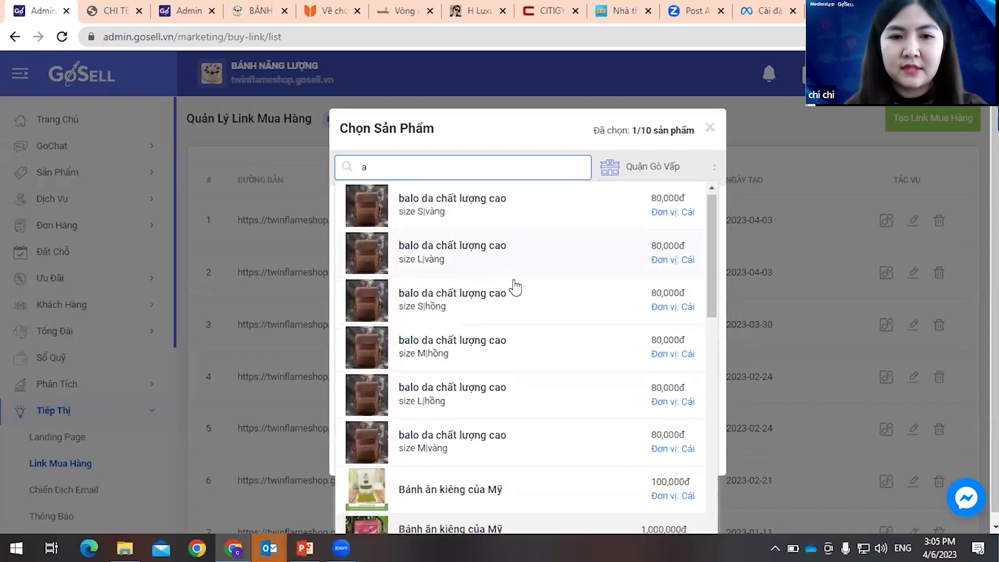
{"action": "scroll", "coordinate": [515, 288], "scroll_direction": "down", "scroll_amount": 5}
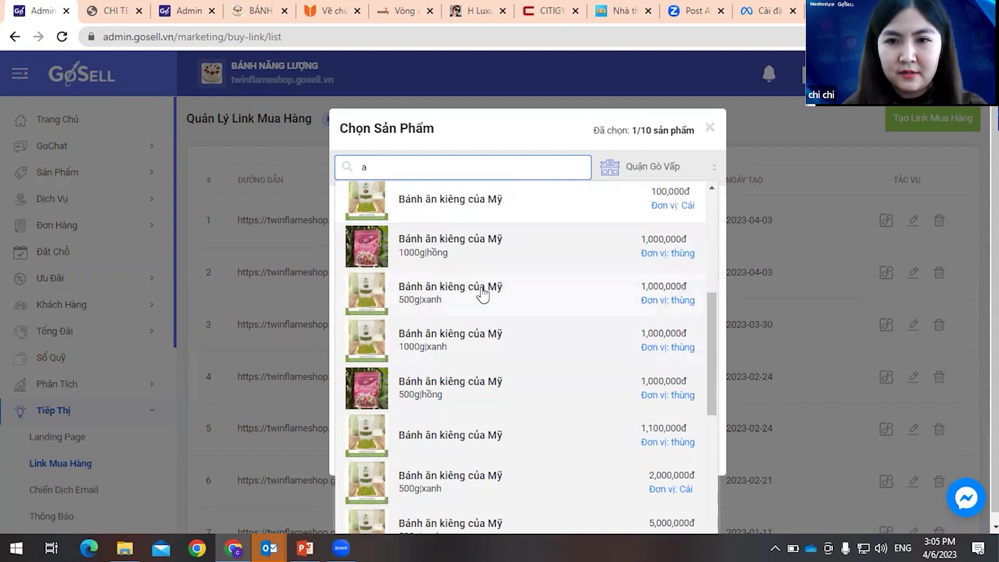
{"action": "scroll", "coordinate": [483, 295], "scroll_direction": "up", "scroll_amount": 2}
{"action": "left_click", "coordinate": [472, 270]}
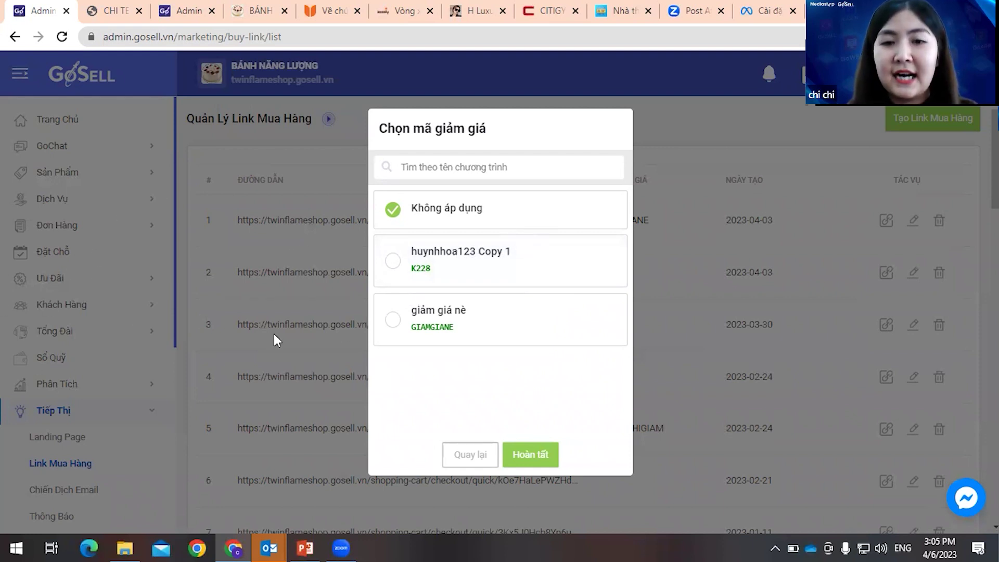
- Finish the buy link with no discount code (Không áp dụng) and copy its link
{"action": "left_click", "coordinate": [394, 262]}
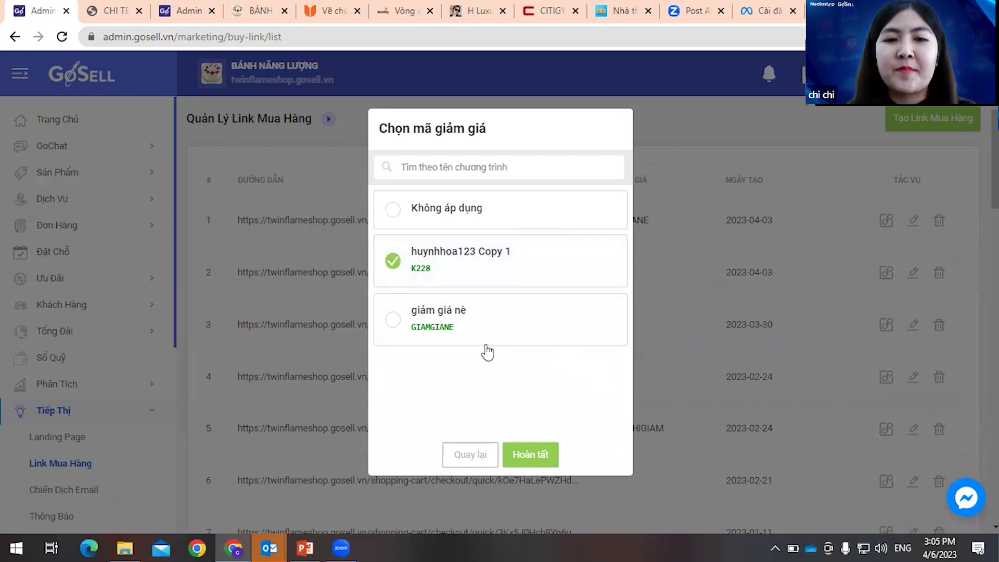
{"action": "left_click", "coordinate": [393, 213]}
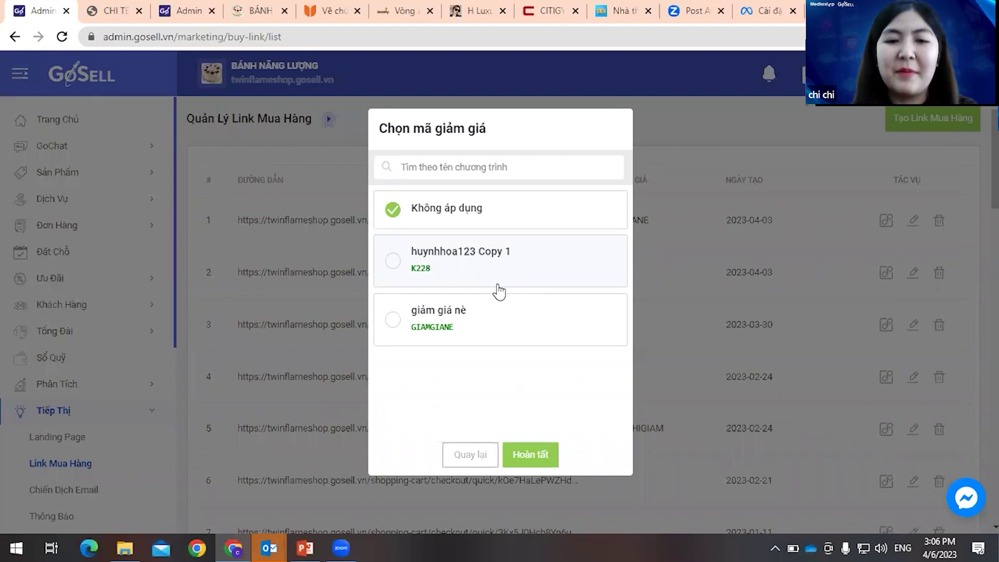
{"action": "left_click", "coordinate": [545, 456]}
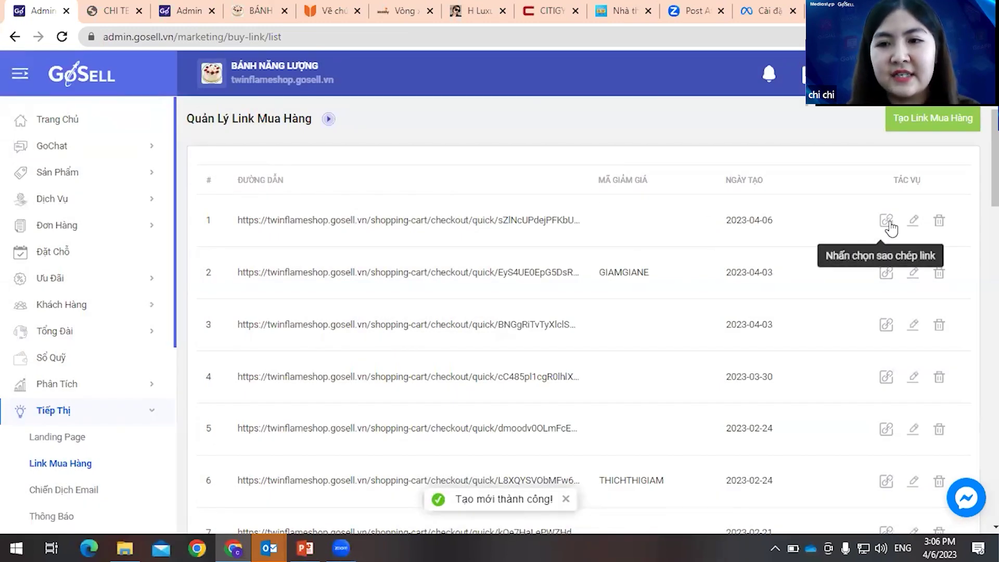
{"action": "left_click", "coordinate": [891, 228]}
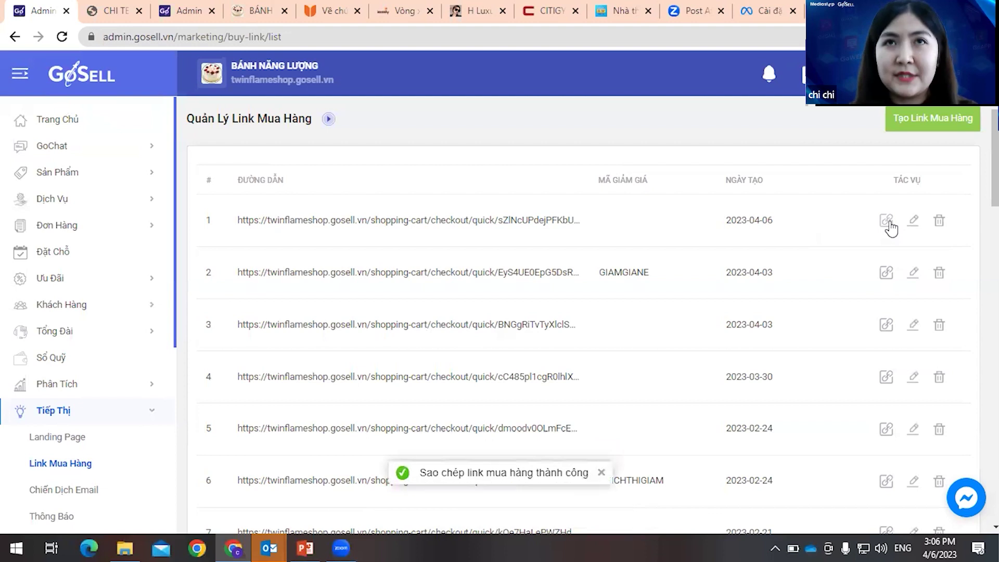
- Return to GoSell Admin and open the Landing Page list
{"action": "left_click", "coordinate": [113, 10]}
{"action": "left_click", "coordinate": [30, 12]}
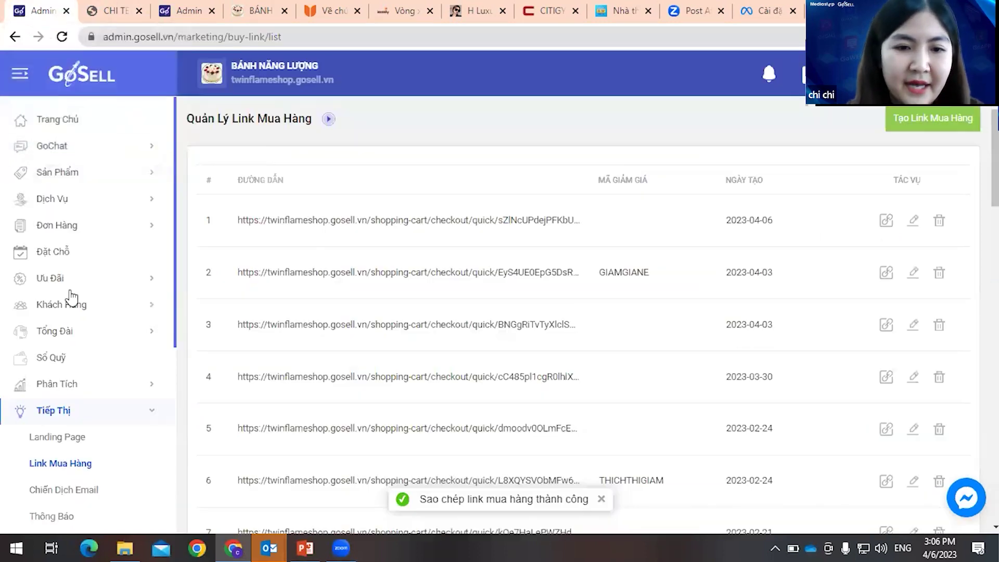
{"action": "scroll", "coordinate": [78, 343], "scroll_direction": "down", "scroll_amount": 3}
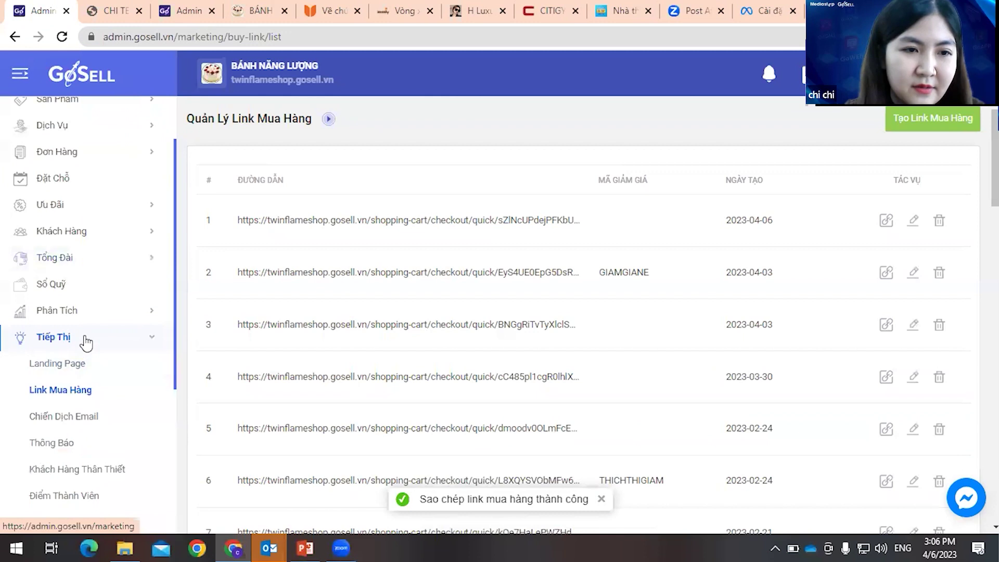
{"action": "left_click", "coordinate": [85, 366]}
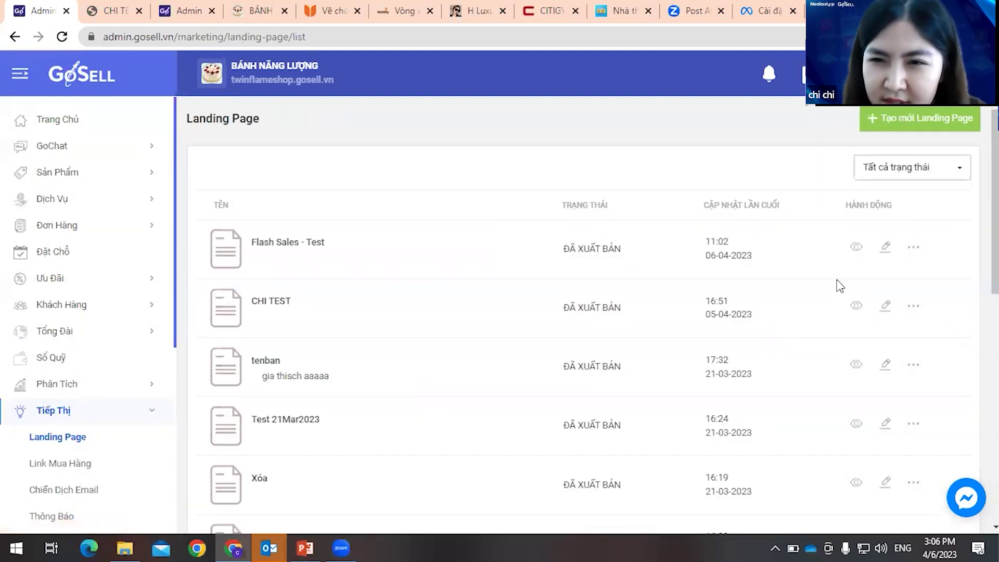
- Point the CHI TEST page's MUA NGAY button to the new buy link
{"action": "left_click", "coordinate": [886, 307]}
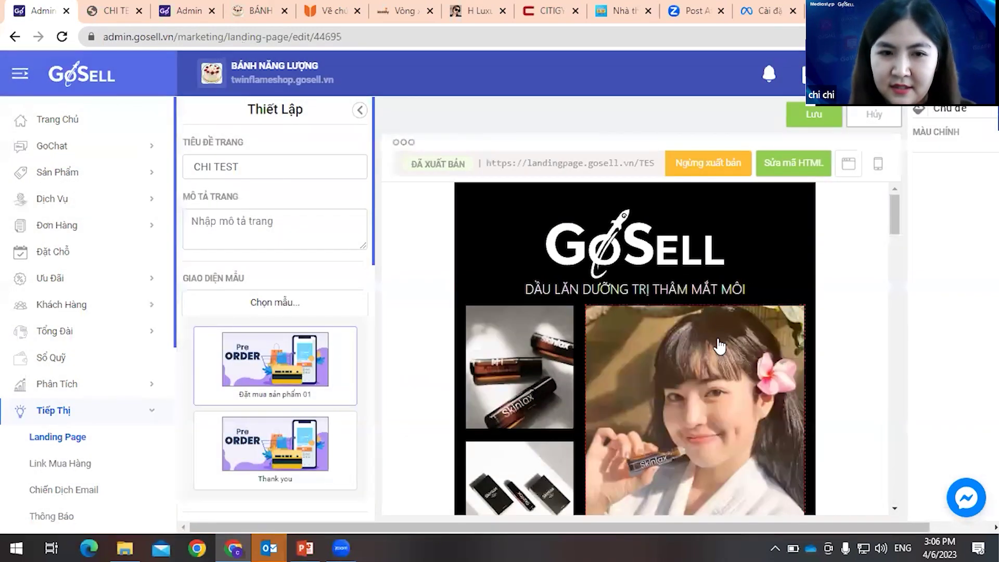
{"action": "scroll", "coordinate": [720, 346], "scroll_direction": "down", "scroll_amount": 3}
{"action": "scroll", "coordinate": [720, 346], "scroll_direction": "down", "scroll_amount": 3}
{"action": "left_click", "coordinate": [645, 373]}
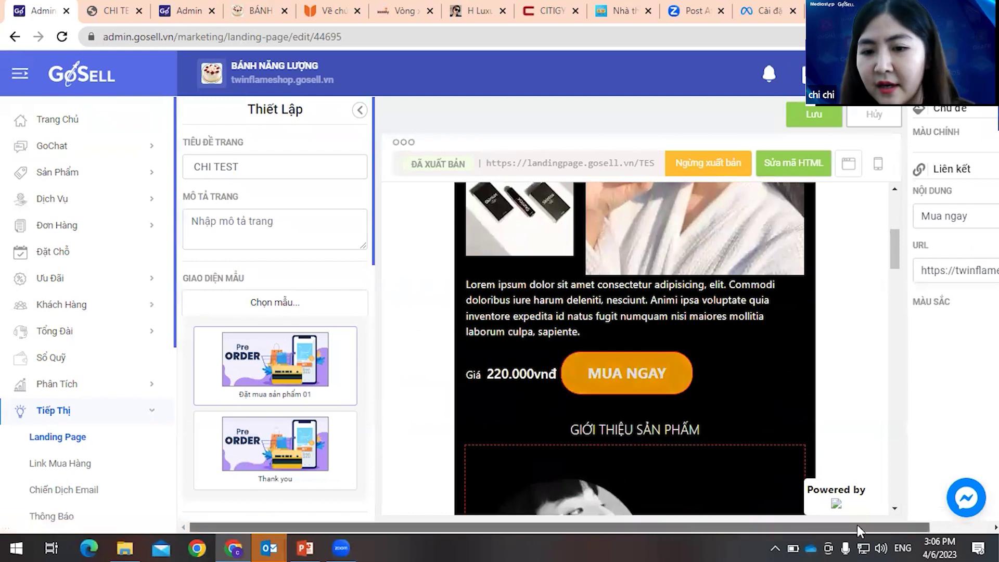
{"action": "left_click_drag", "start_coordinate": [857, 527], "coordinate": [919, 527]}
{"action": "left_click_drag", "start_coordinate": [852, 270], "coordinate": [990, 270]}
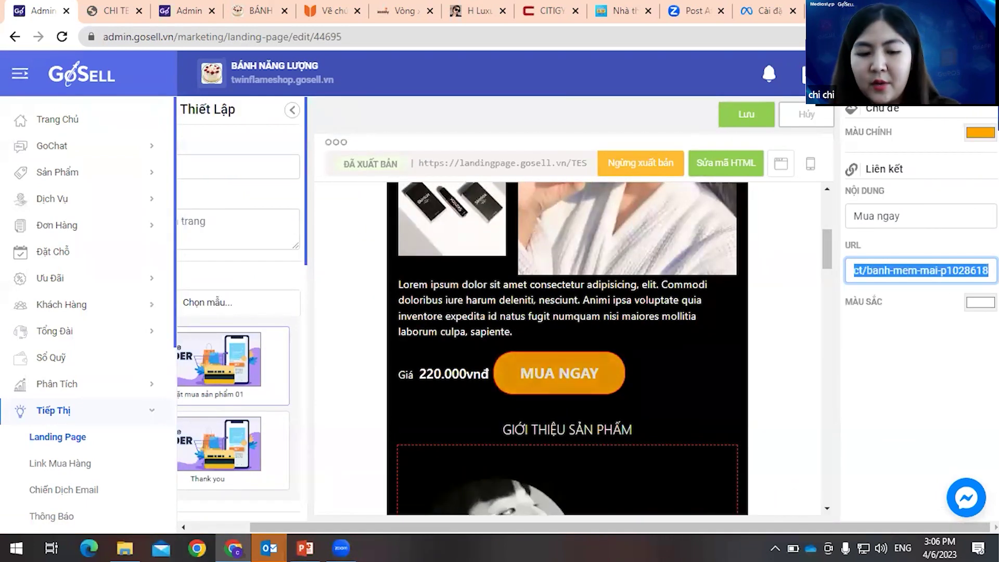
{"action": "key", "text": "ctrl+v"}
{"action": "left_click", "coordinate": [885, 349]}
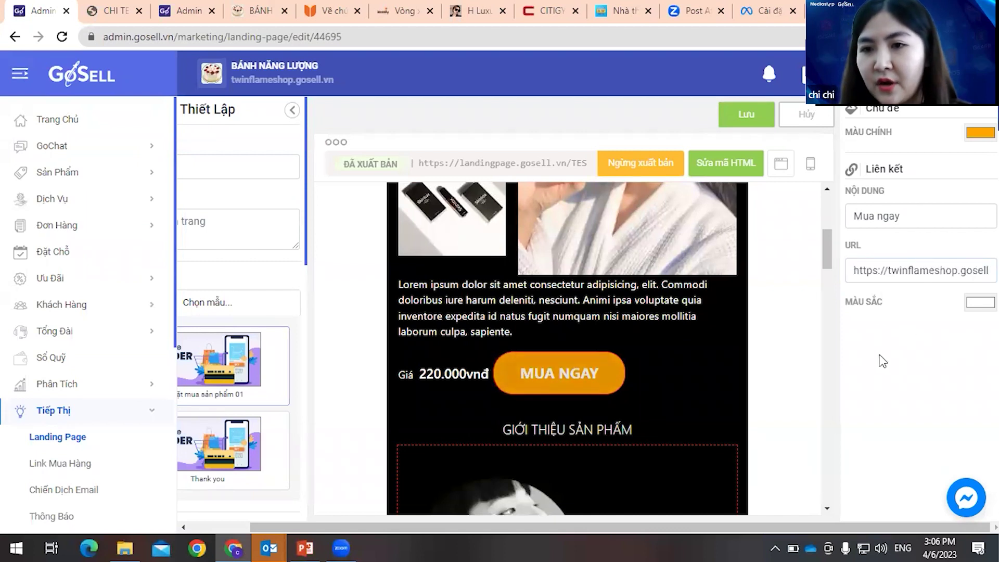
- Save and confirm the landing page changes, then view the live TEST16 page
{"action": "left_click", "coordinate": [750, 121]}
{"action": "left_click", "coordinate": [521, 342]}
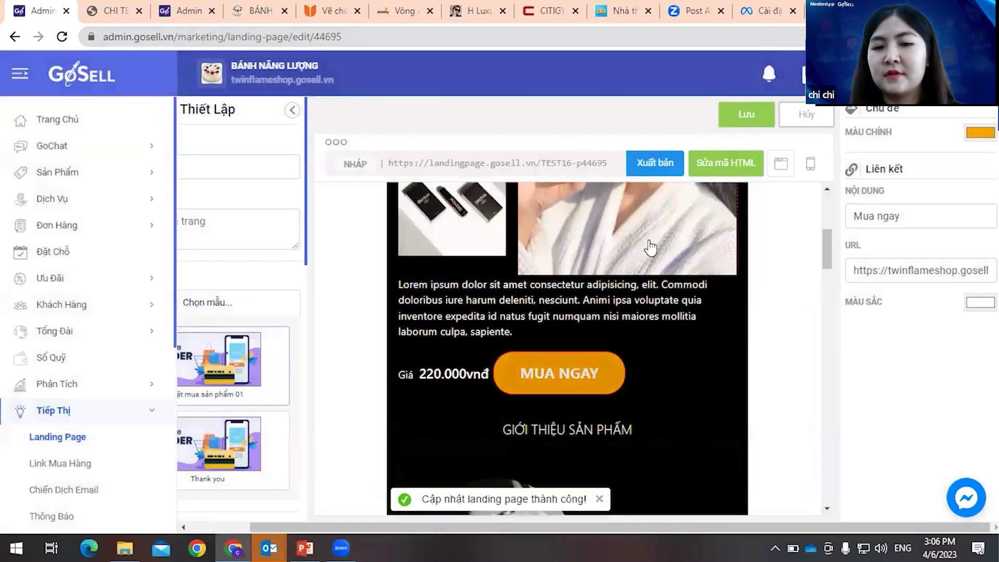
{"action": "left_click", "coordinate": [139, 17]}
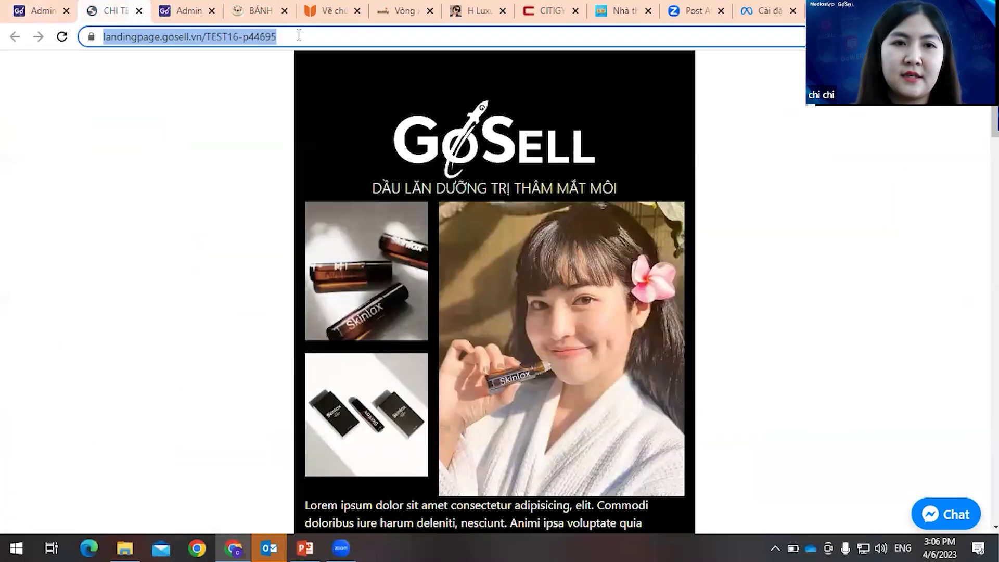
- Reload the live landing page to check for the updated button
{"action": "left_click", "coordinate": [312, 37]}
{"action": "left_click_drag", "start_coordinate": [312, 37], "coordinate": [99, 38]}
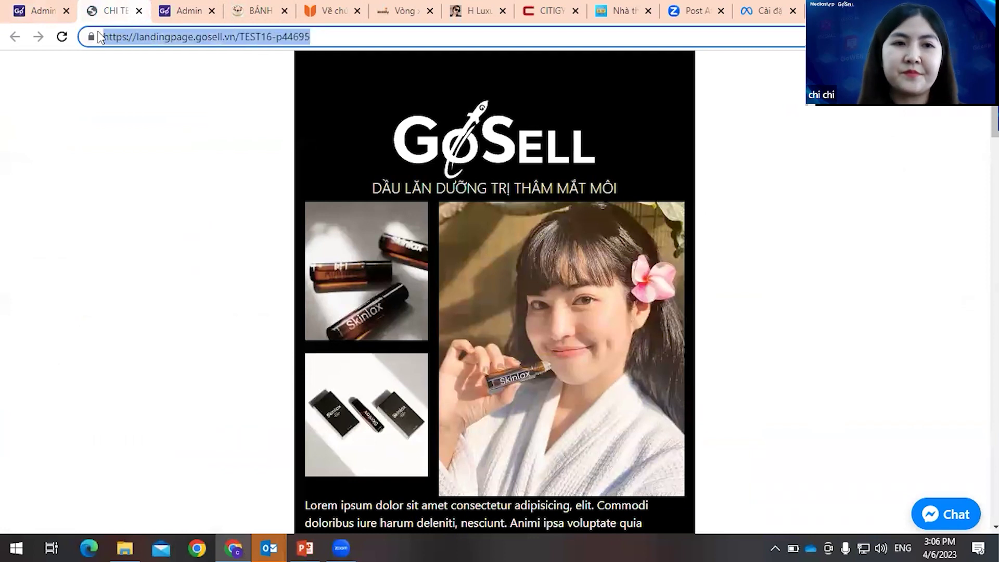
{"action": "key", "text": "Return"}
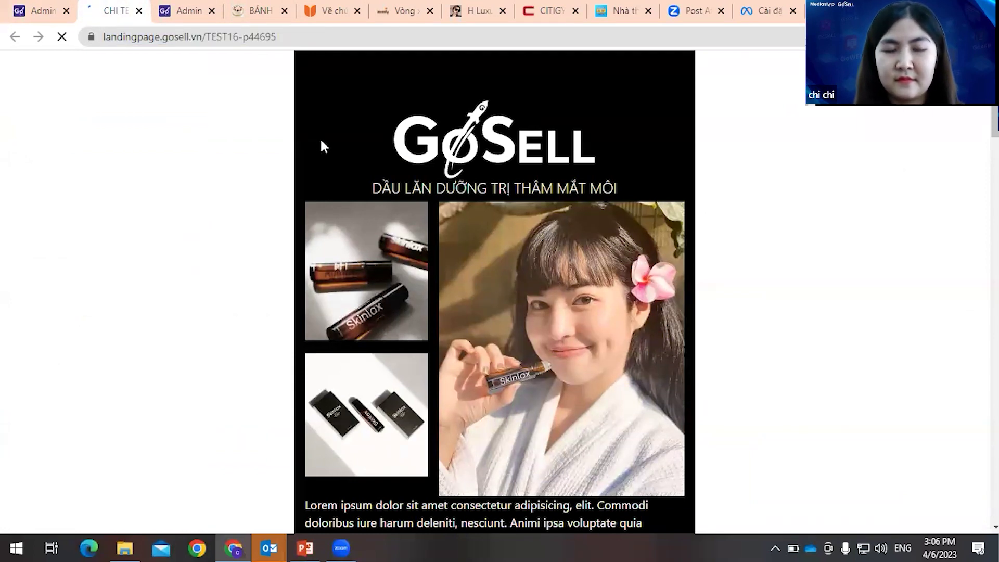
{"action": "left_click", "coordinate": [282, 41]}
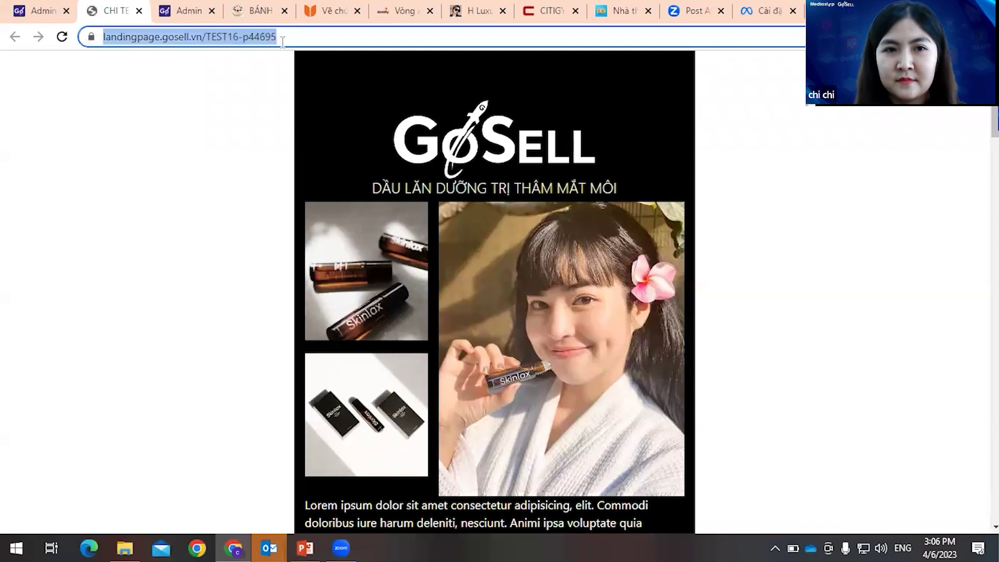
{"action": "key", "text": "Return"}
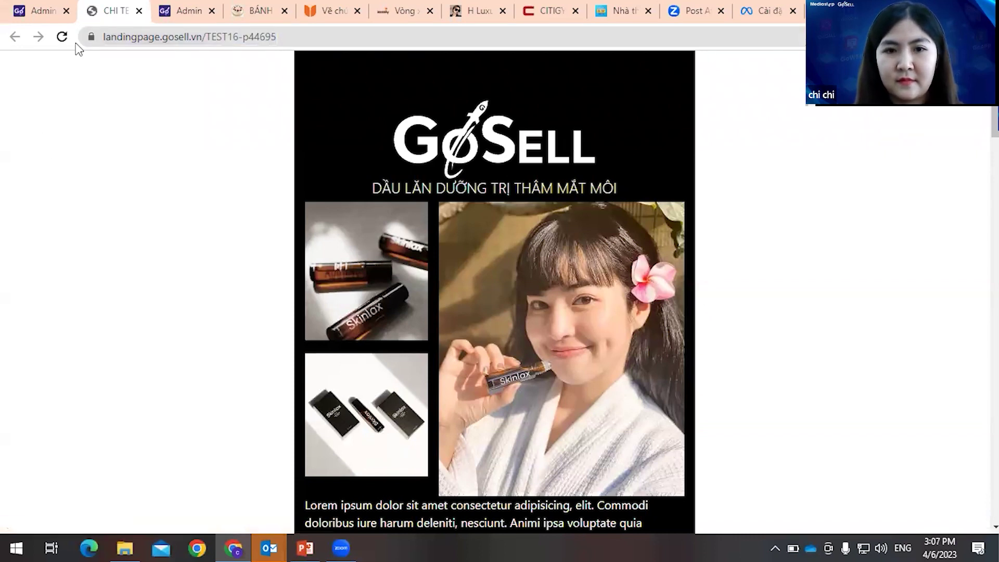
{"action": "scroll", "coordinate": [290, 194], "scroll_direction": "down", "scroll_amount": 8}
{"action": "scroll", "coordinate": [502, 185], "scroll_direction": "up", "scroll_amount": 4}
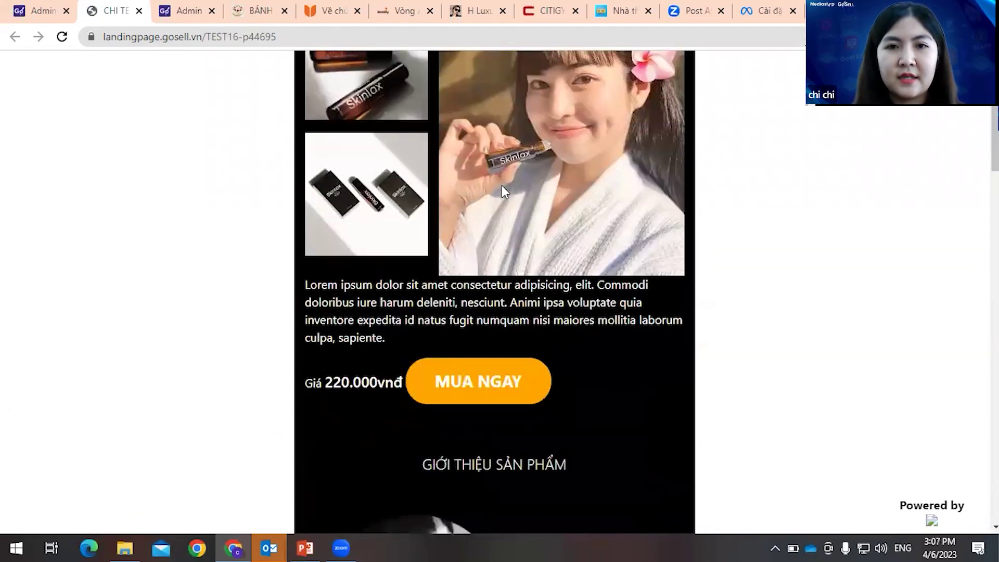
{"action": "scroll", "coordinate": [501, 185], "scroll_direction": "up", "scroll_amount": 3}
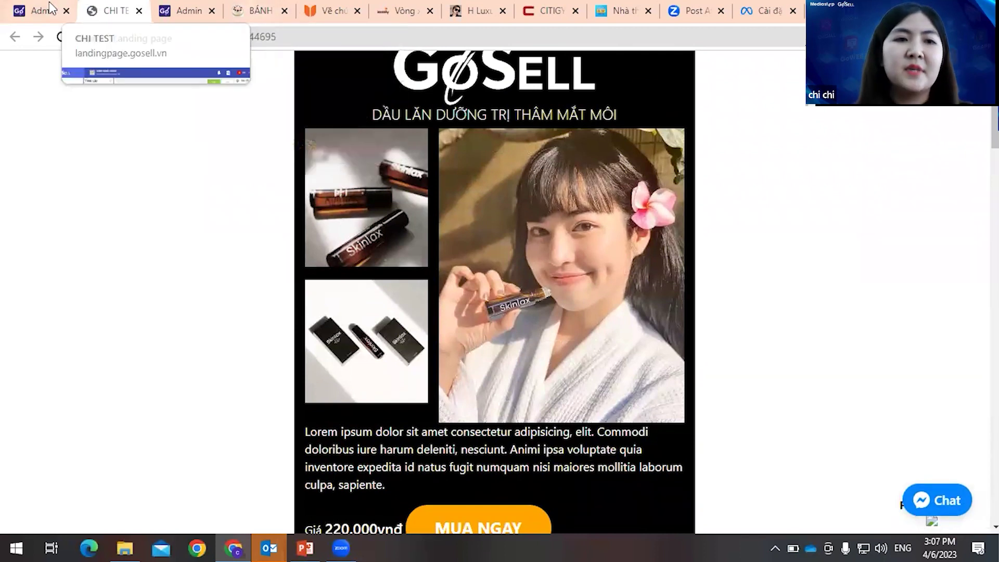
- Republish the CHI TEST landing page from the editor
{"action": "left_click", "coordinate": [51, 7]}
{"action": "left_click", "coordinate": [655, 162]}
{"action": "left_click", "coordinate": [525, 320]}
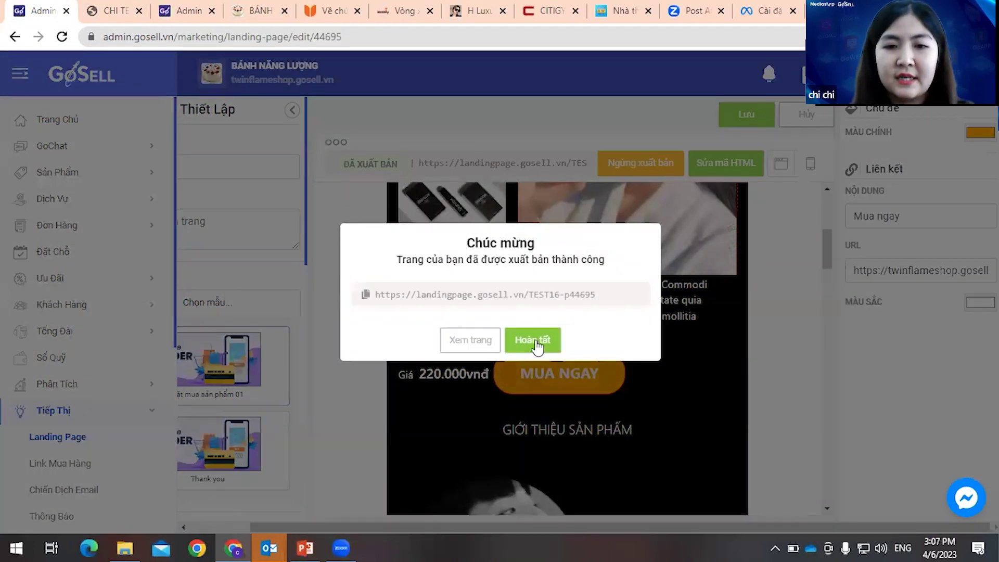
- View the republished page, close the older copy, and follow MUA NGAY to the product page
{"action": "left_click", "coordinate": [470, 341]}
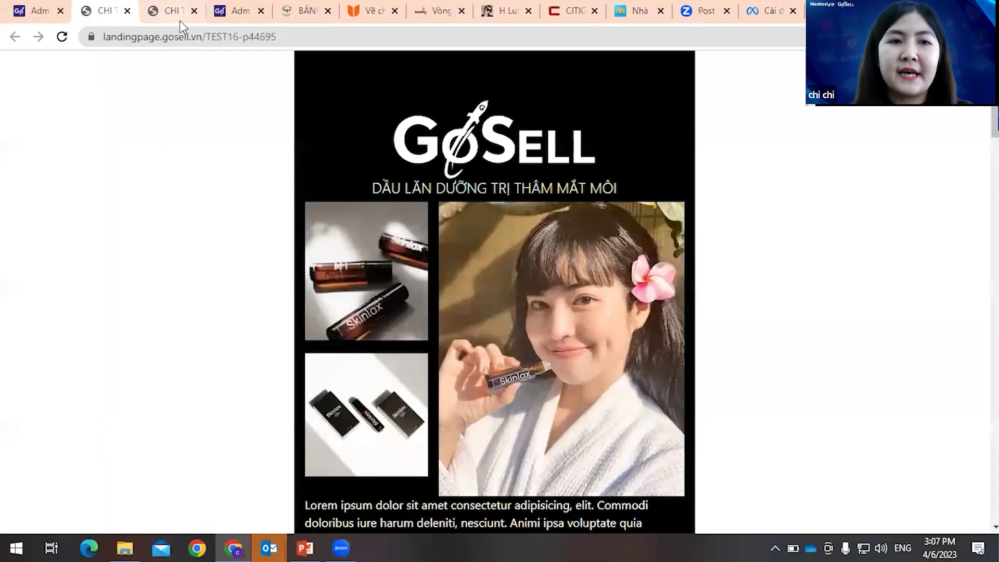
{"action": "left_click", "coordinate": [194, 10]}
{"action": "scroll", "coordinate": [675, 287], "scroll_direction": "down", "scroll_amount": 5}
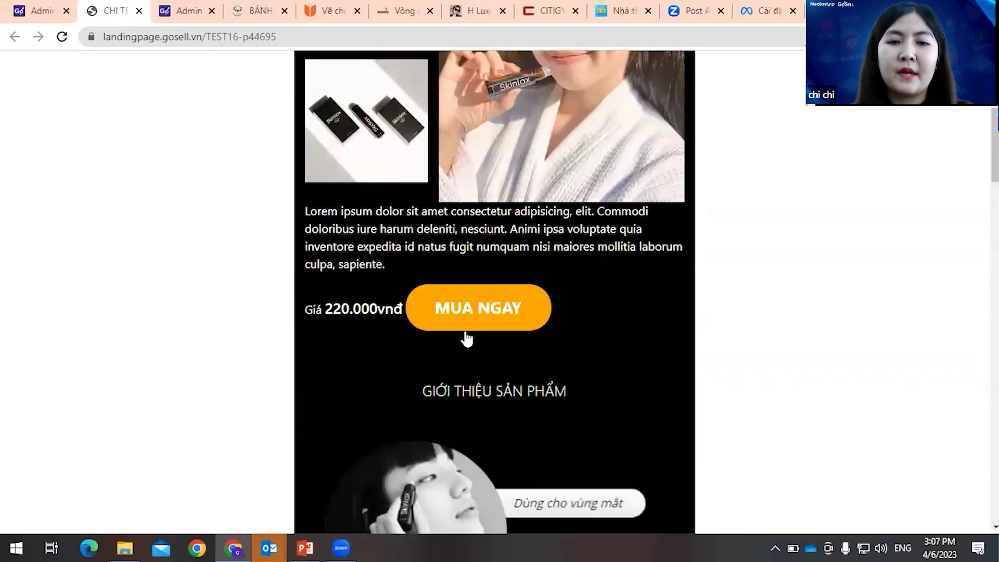
{"action": "left_click", "coordinate": [479, 329]}
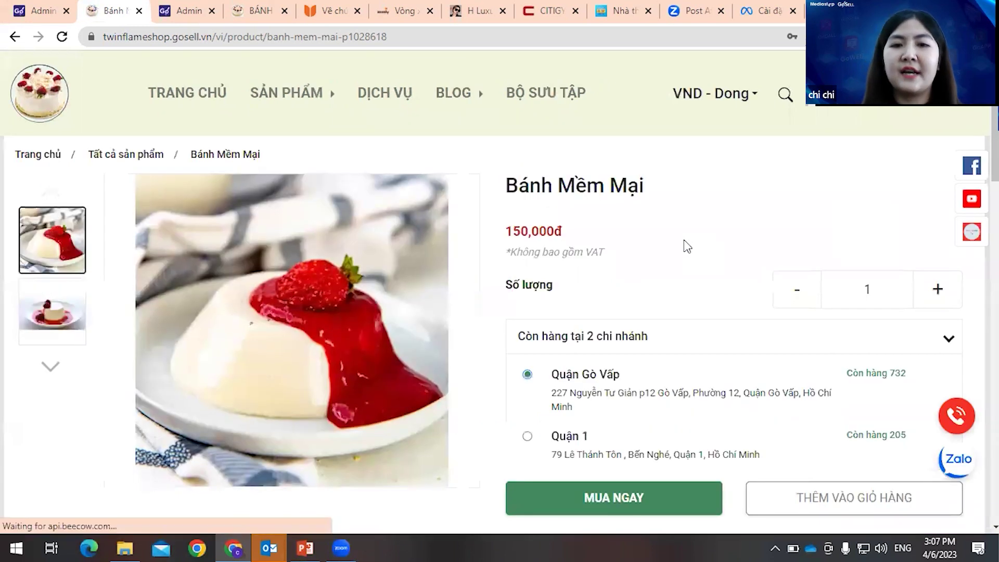
- Review the 150,000đ Bánh Mềm Mại product page, then close the duplicate admin tab
{"action": "scroll", "coordinate": [687, 246], "scroll_direction": "down", "scroll_amount": 5}
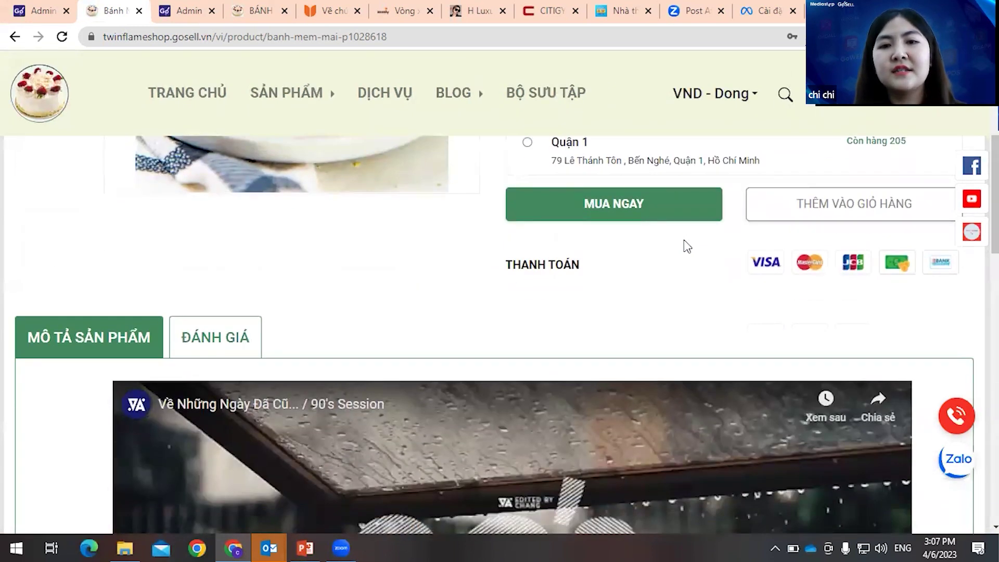
{"action": "scroll", "coordinate": [591, 227], "scroll_direction": "down", "scroll_amount": 3}
{"action": "scroll", "coordinate": [591, 227], "scroll_direction": "up", "scroll_amount": 1}
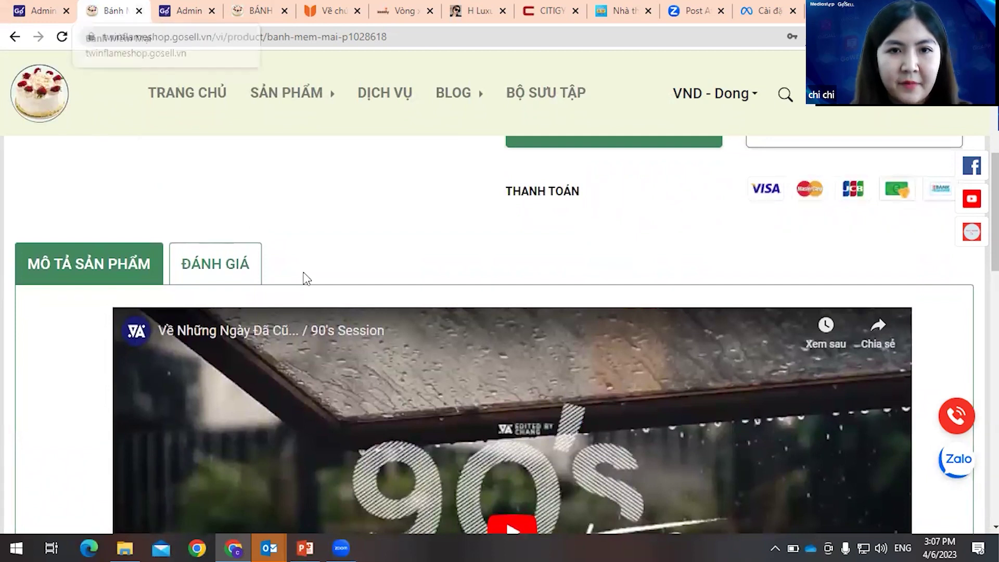
{"action": "scroll", "coordinate": [305, 276], "scroll_direction": "up", "scroll_amount": 5}
{"action": "scroll", "coordinate": [521, 276], "scroll_direction": "up", "scroll_amount": 1}
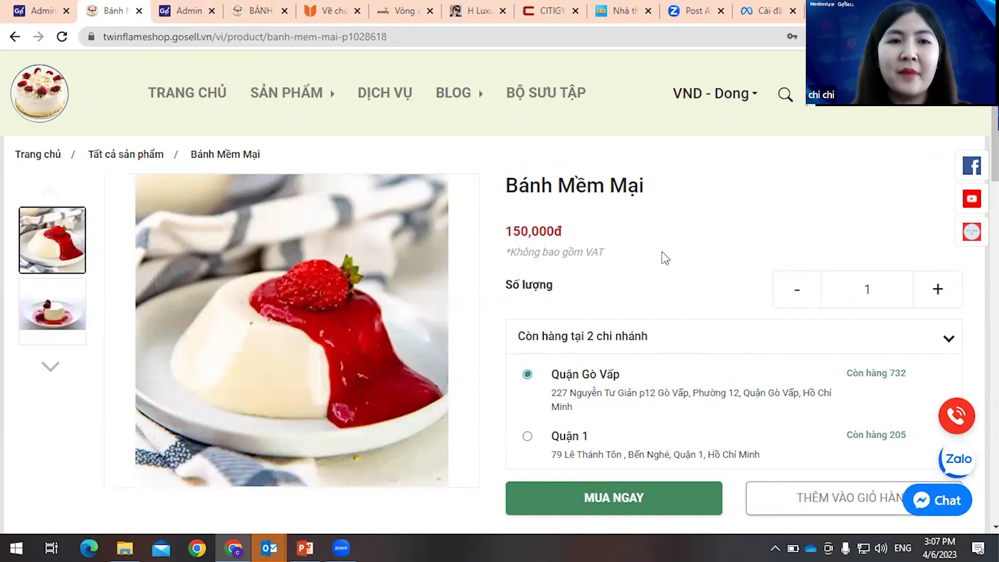
{"action": "left_click", "coordinate": [198, 15]}
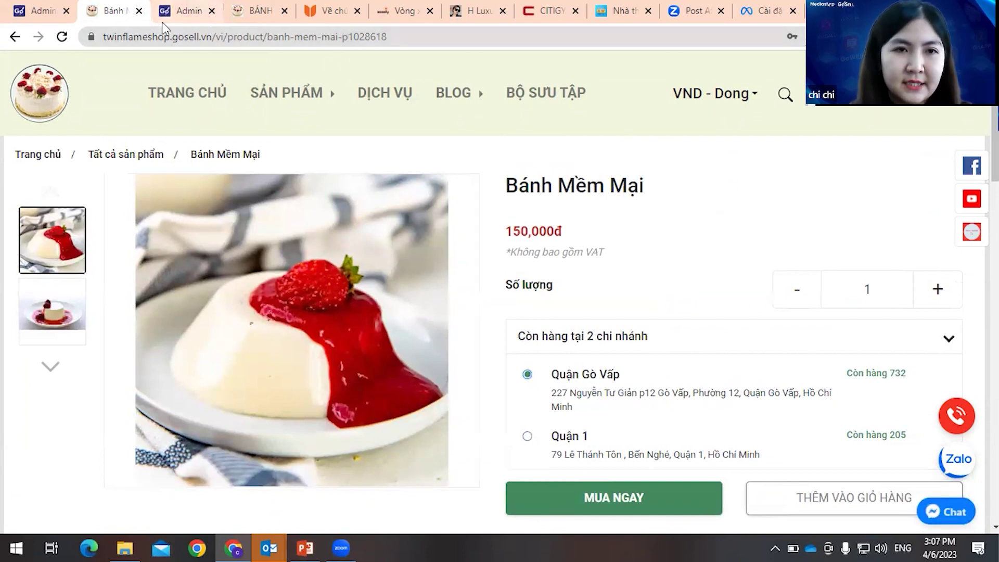
{"action": "left_click", "coordinate": [212, 12]}
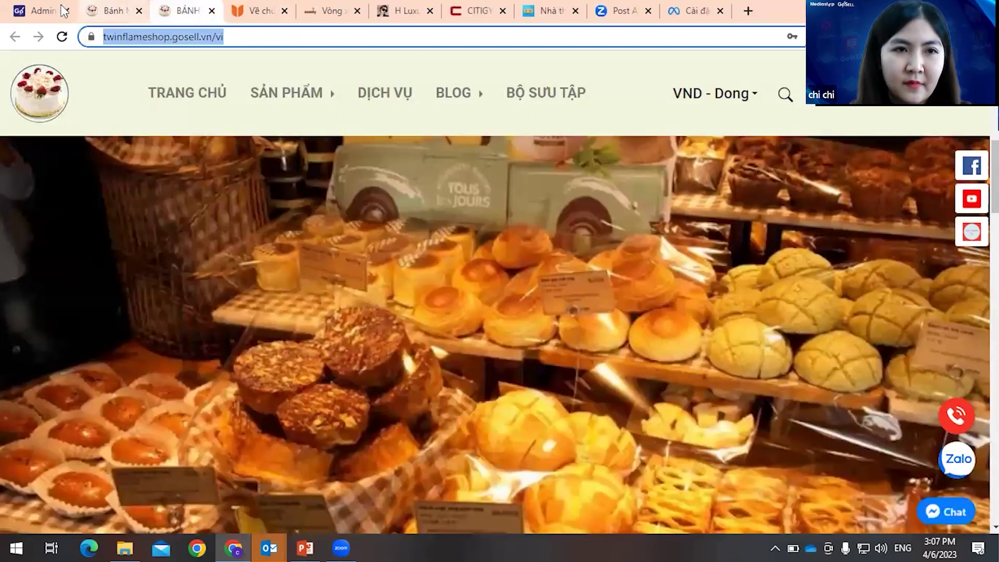
- Dismiss the publish-success message and collapse the navigation sidebar in the editor
{"action": "left_click", "coordinate": [41, 11]}
{"action": "left_click", "coordinate": [478, 341]}
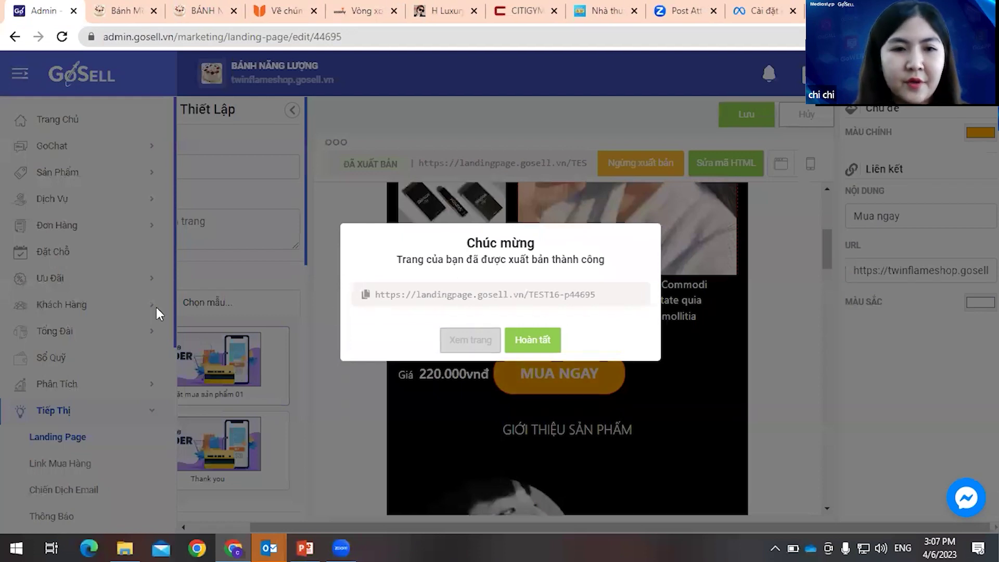
{"action": "key", "text": "ctrl+shift+Tab"}
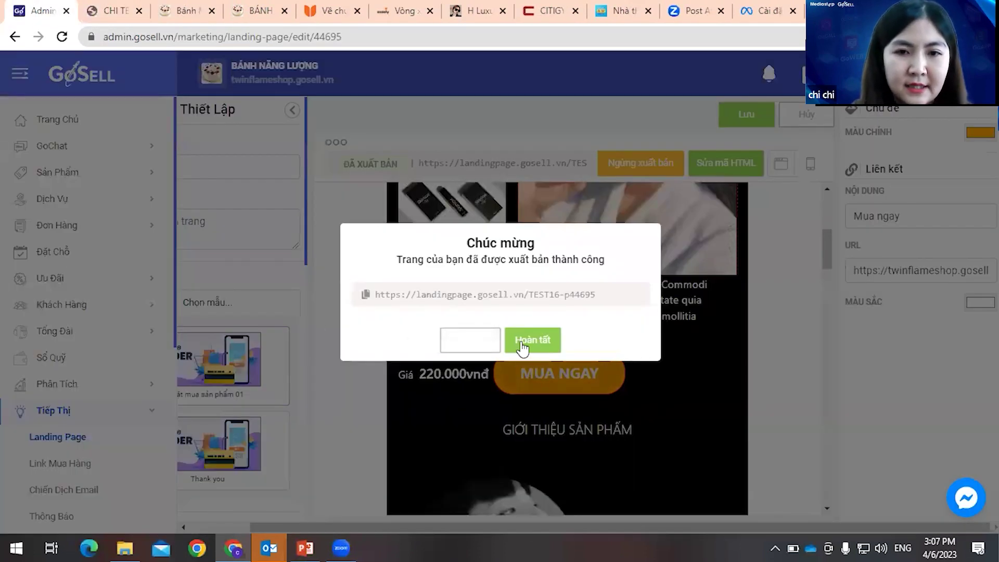
{"action": "left_click", "coordinate": [286, 299]}
{"action": "scroll", "coordinate": [259, 339], "scroll_direction": "down", "scroll_amount": 2}
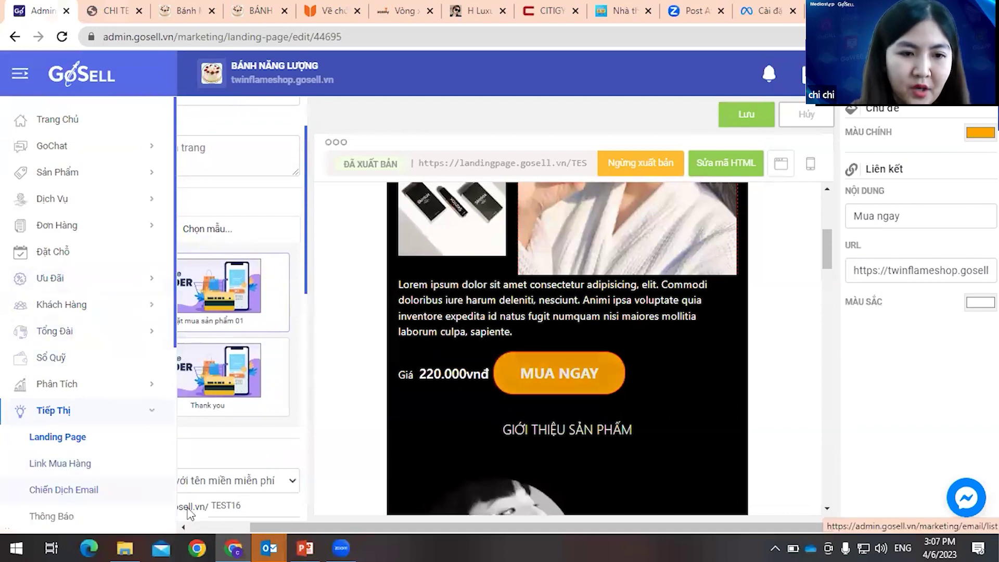
{"action": "scroll", "coordinate": [270, 404], "scroll_direction": "down", "scroll_amount": 6}
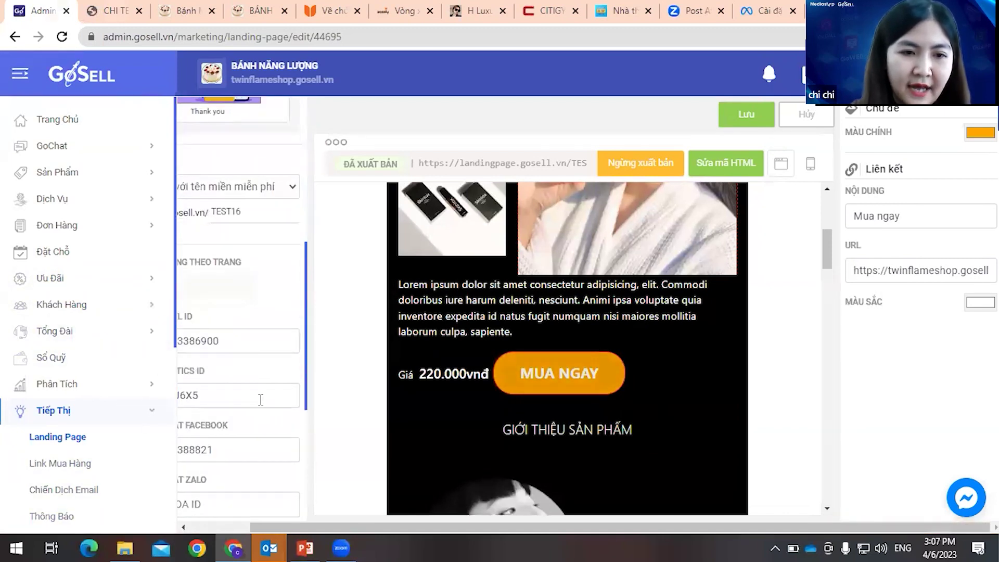
{"action": "left_click", "coordinate": [19, 73]}
- Review the Facebook chat ID and Google Analytics ID fields in the Thiết Lập panel
{"action": "scroll", "coordinate": [127, 404], "scroll_direction": "down", "scroll_amount": 3}
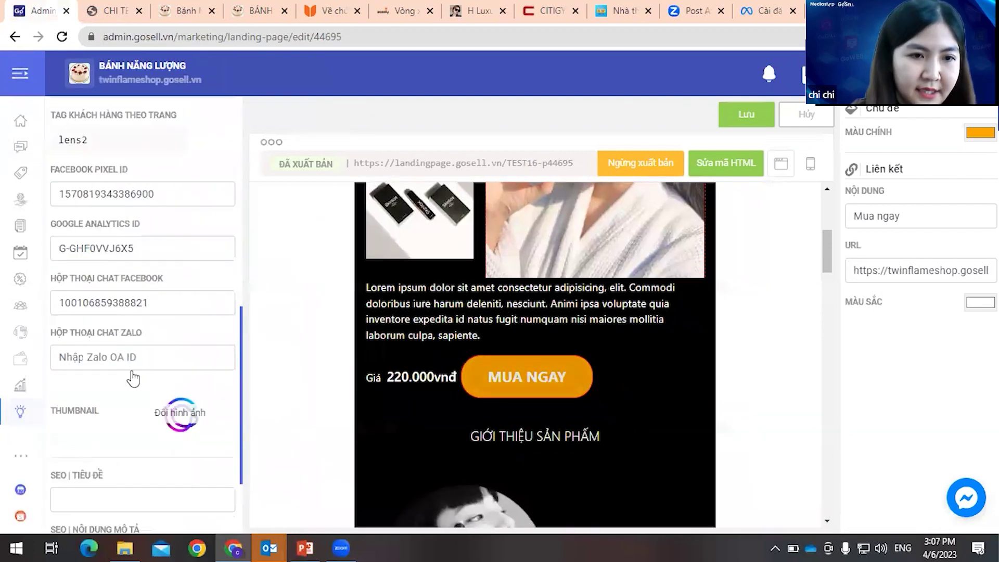
{"action": "left_click", "coordinate": [172, 301]}
{"action": "left_click_drag", "start_coordinate": [172, 301], "coordinate": [40, 306]}
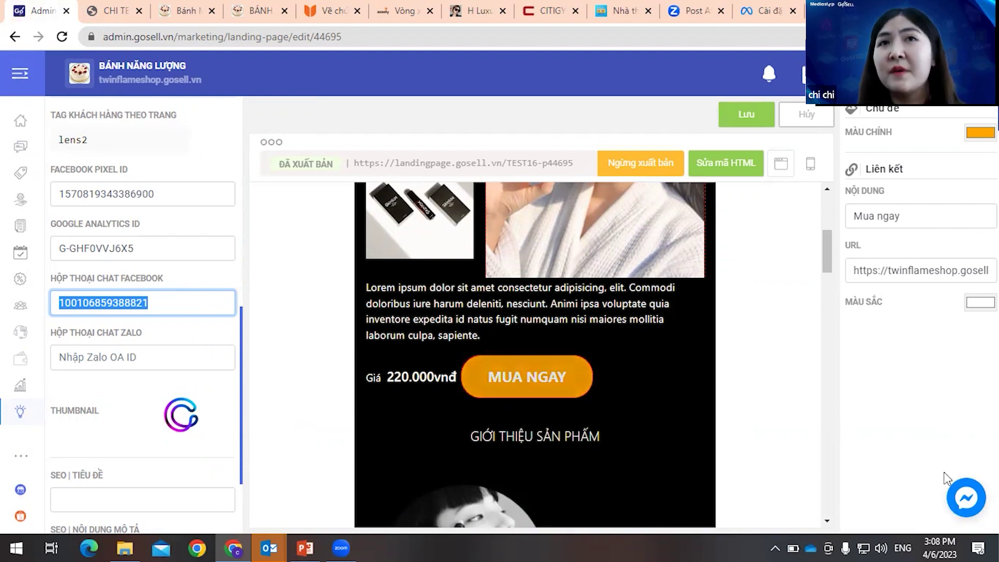
{"action": "scroll", "coordinate": [199, 318], "scroll_direction": "down", "scroll_amount": 2}
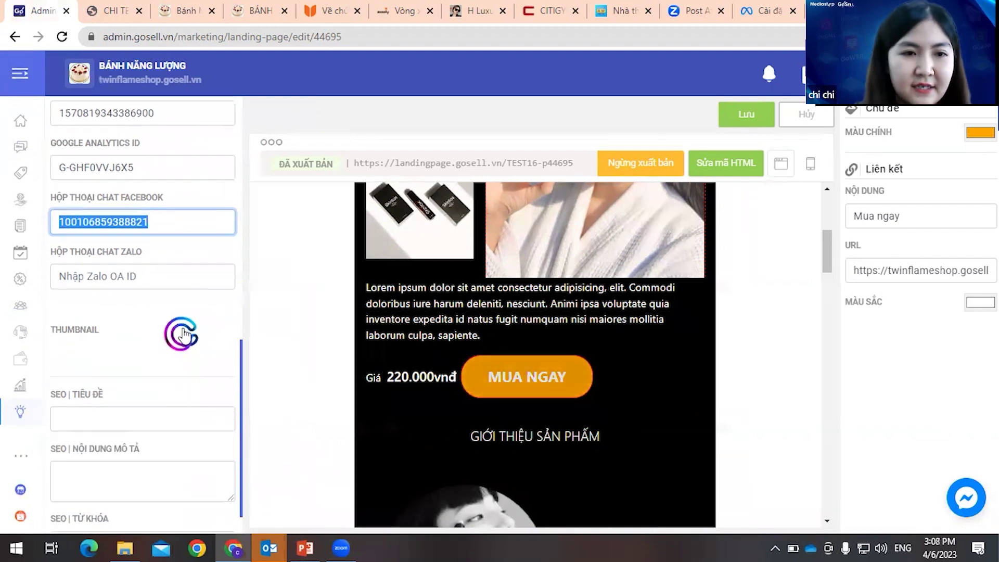
{"action": "scroll", "coordinate": [133, 261], "scroll_direction": "up", "scroll_amount": 1}
{"action": "scroll", "coordinate": [133, 261], "scroll_direction": "up", "scroll_amount": 1}
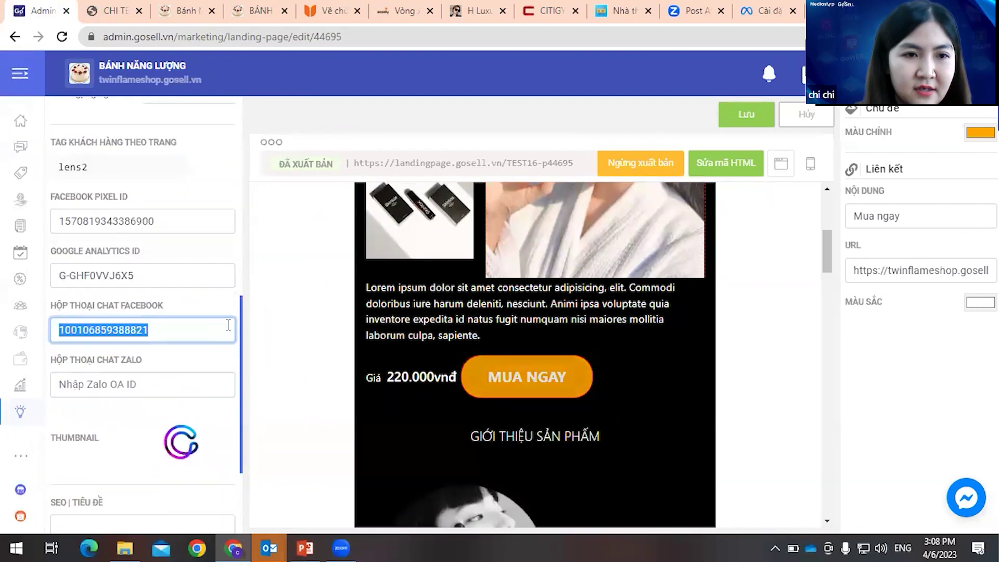
{"action": "scroll", "coordinate": [187, 294], "scroll_direction": "up", "scroll_amount": 1}
{"action": "left_click", "coordinate": [162, 410]}
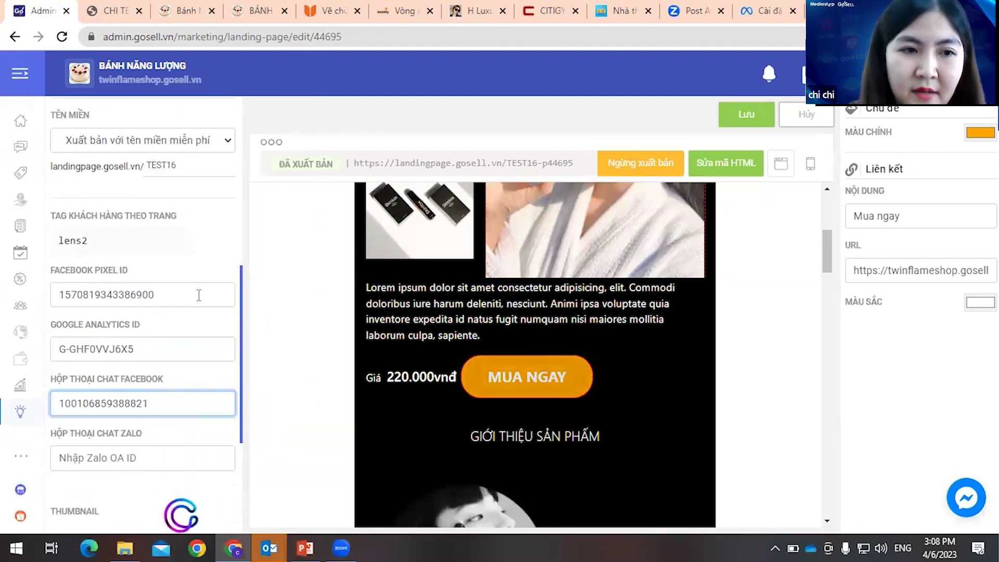
{"action": "left_click", "coordinate": [189, 352]}
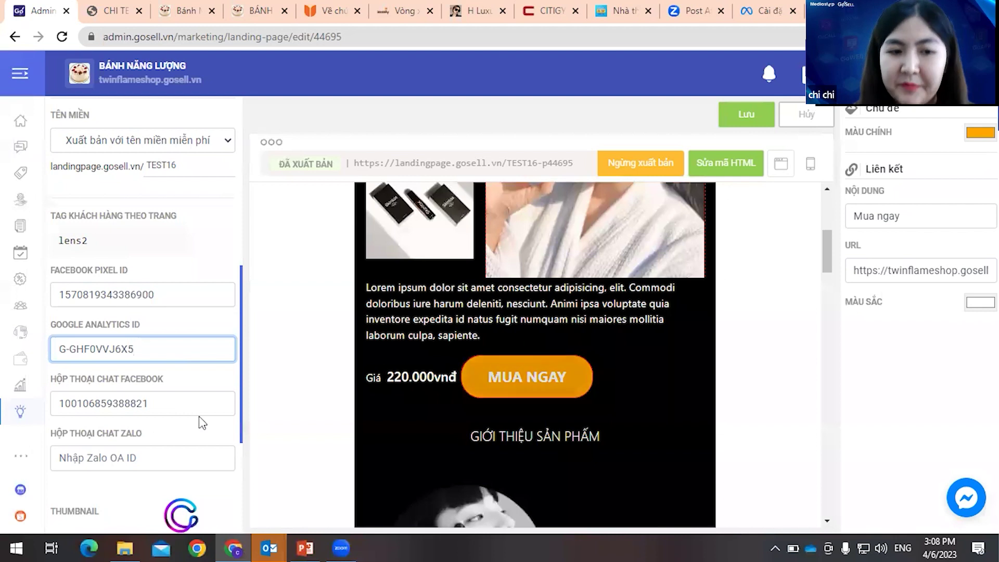
{"action": "scroll", "coordinate": [202, 423], "scroll_direction": "down", "scroll_amount": 4}
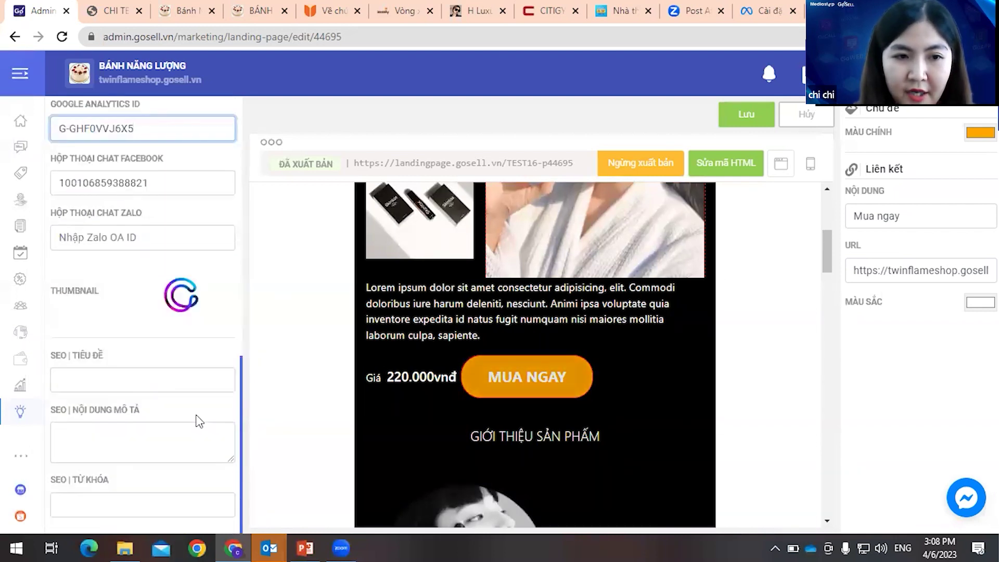
{"action": "left_click", "coordinate": [111, 382]}
{"action": "left_click", "coordinate": [172, 437]}
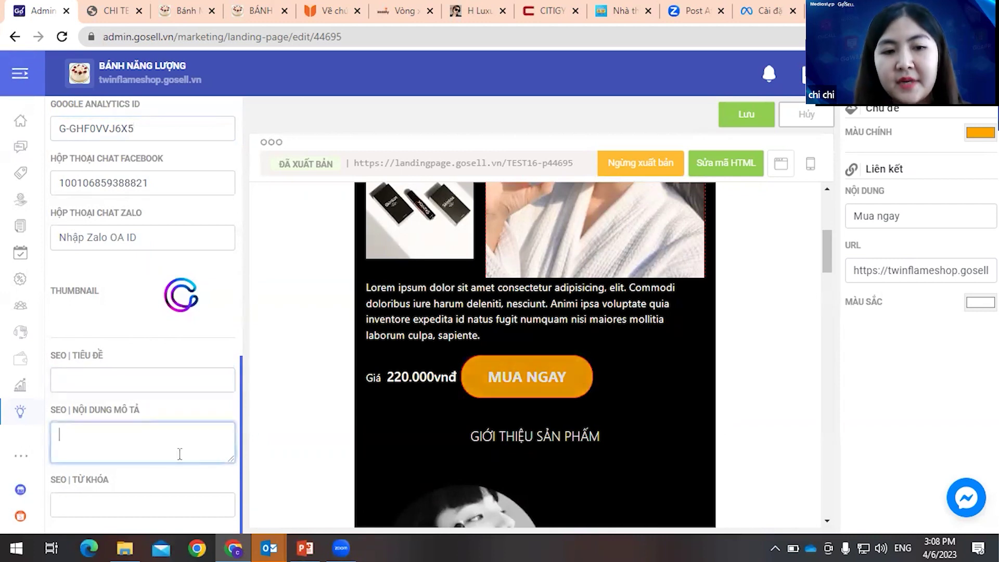
{"action": "left_click", "coordinate": [140, 506]}
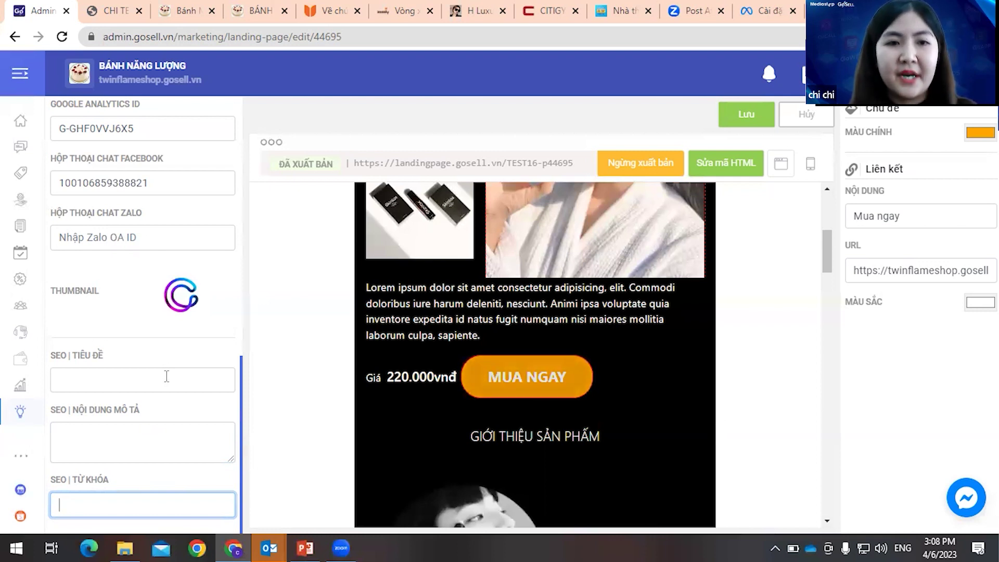
{"action": "left_click", "coordinate": [180, 452]}
{"action": "left_click", "coordinate": [137, 503]}
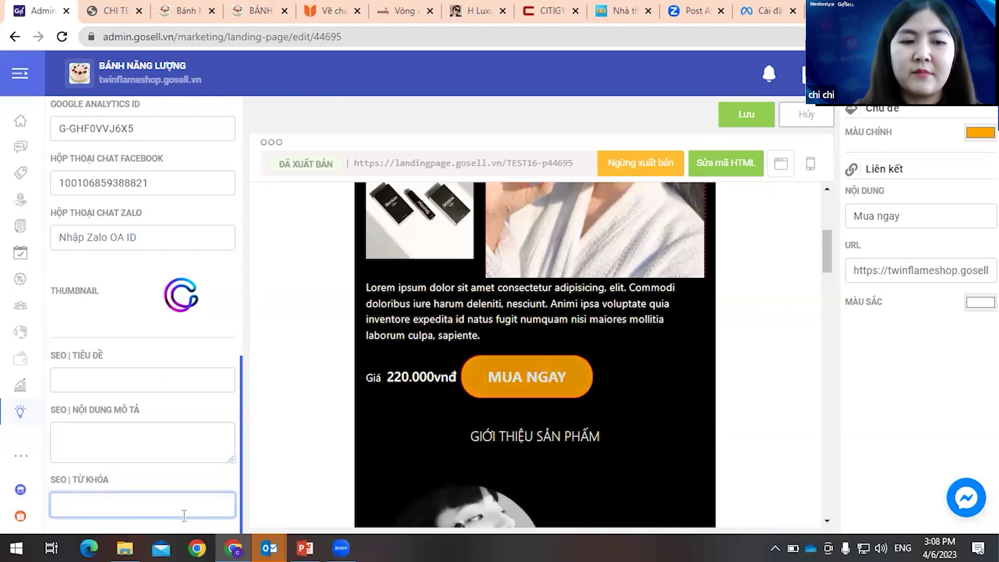
{"action": "left_click", "coordinate": [127, 379]}
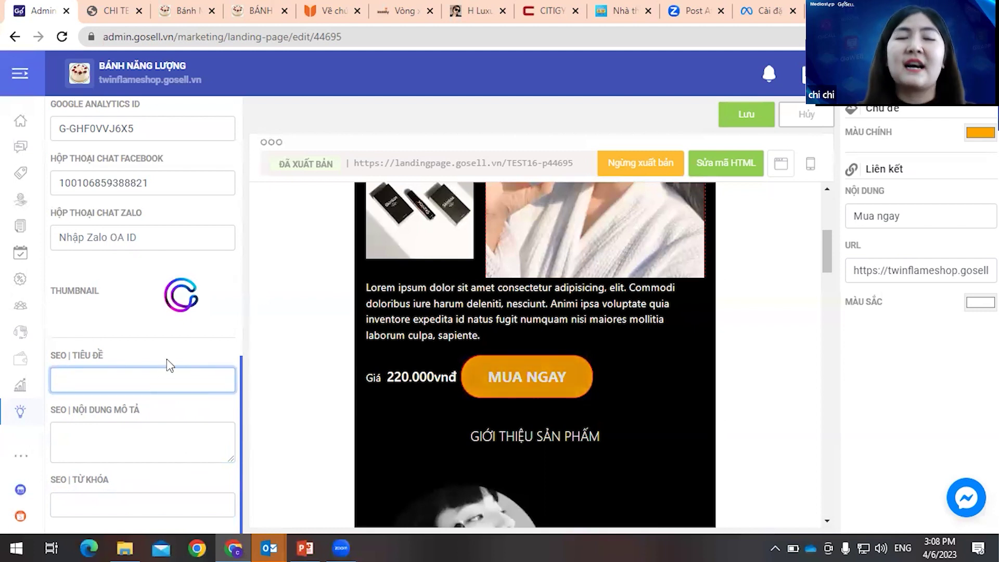
{"action": "scroll", "coordinate": [207, 341], "scroll_direction": "up", "scroll_amount": 1}
{"action": "scroll", "coordinate": [207, 346], "scroll_direction": "up", "scroll_amount": 5}
{"action": "scroll", "coordinate": [206, 348], "scroll_direction": "down", "scroll_amount": 3}
{"action": "scroll", "coordinate": [196, 345], "scroll_direction": "down", "scroll_amount": 3}
{"action": "scroll", "coordinate": [190, 335], "scroll_direction": "up", "scroll_amount": 3}
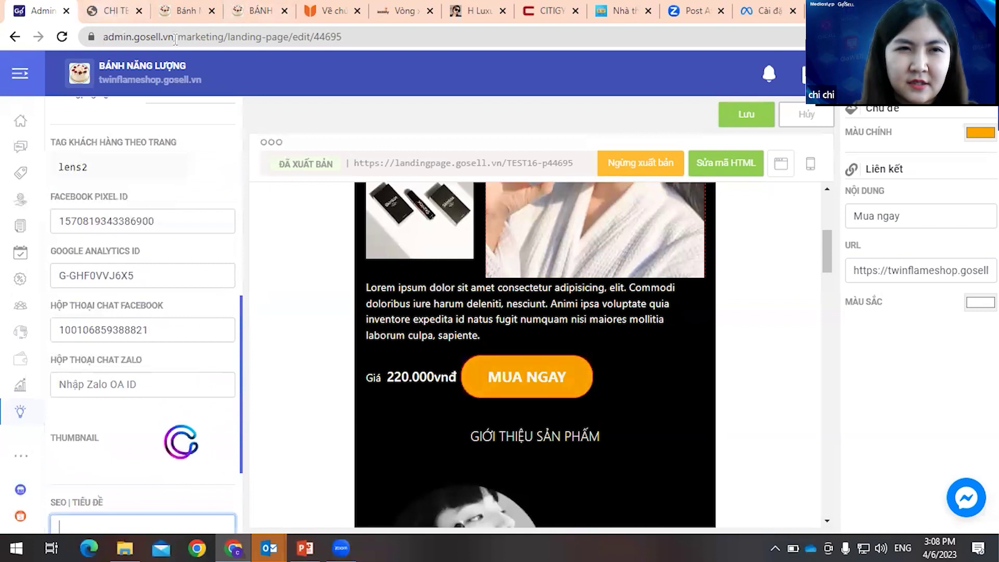
{"action": "key", "text": "ctrl+Tab"}
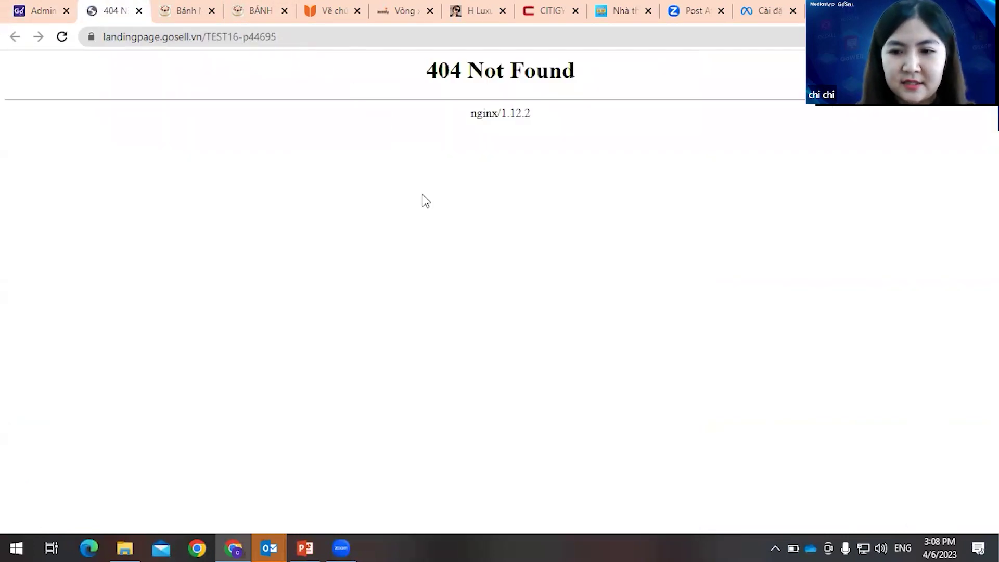
{"action": "left_click", "coordinate": [30, 20]}
{"action": "scroll", "coordinate": [184, 282], "scroll_direction": "up", "scroll_amount": 7}
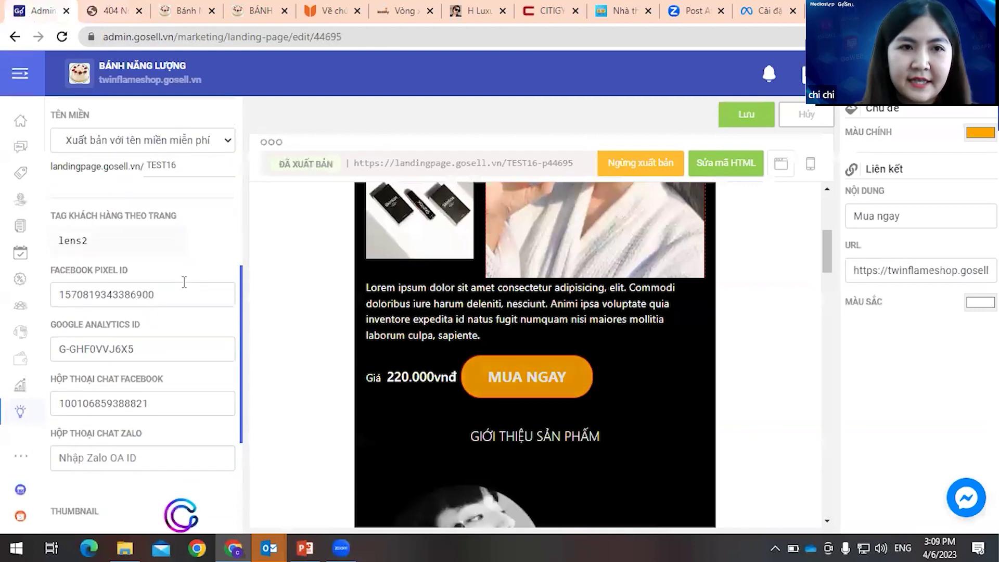
{"action": "scroll", "coordinate": [184, 281], "scroll_direction": "down", "scroll_amount": 7}
{"action": "scroll", "coordinate": [184, 282], "scroll_direction": "down", "scroll_amount": 3}
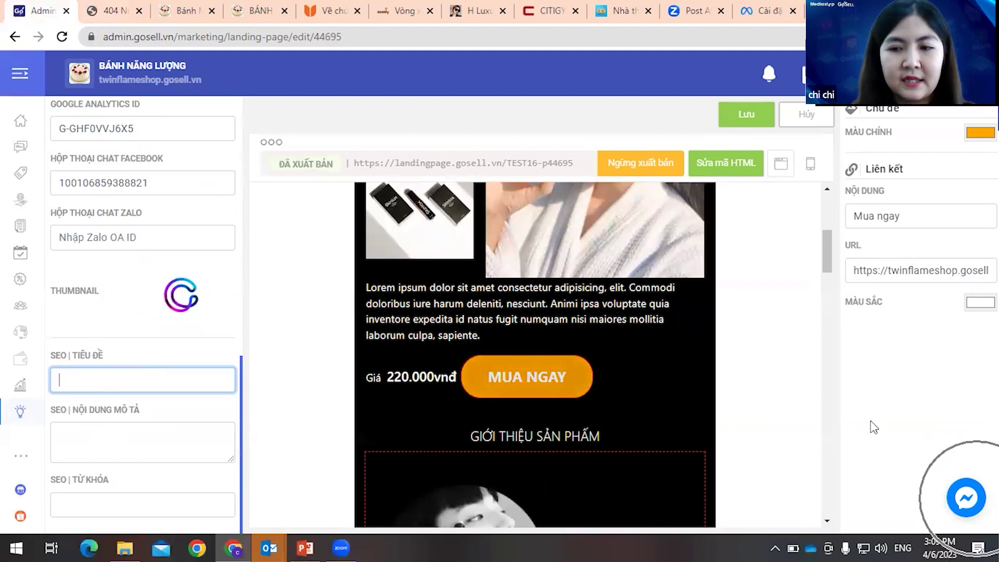
{"action": "left_click", "coordinate": [960, 502]}
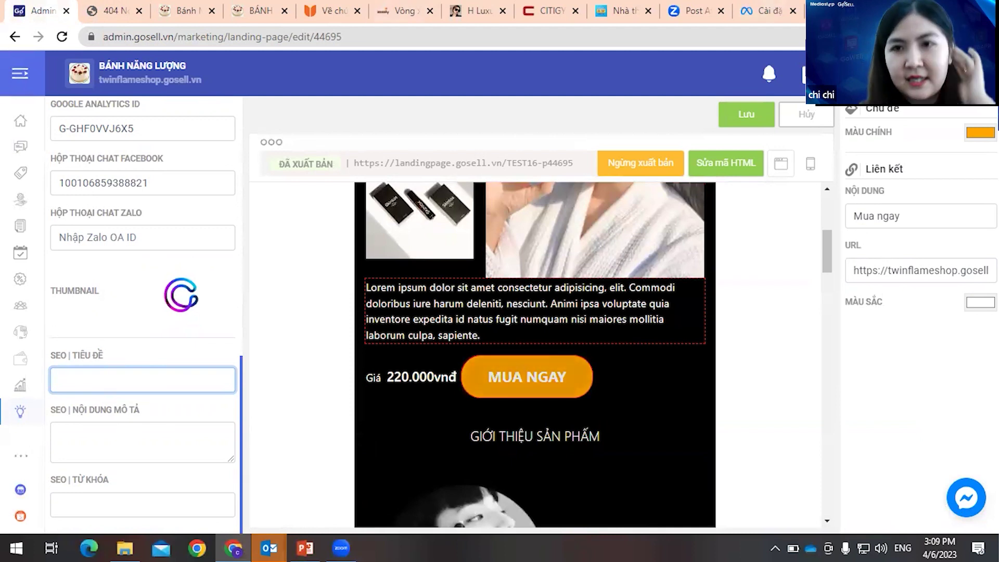
{"action": "left_click", "coordinate": [769, 15]}
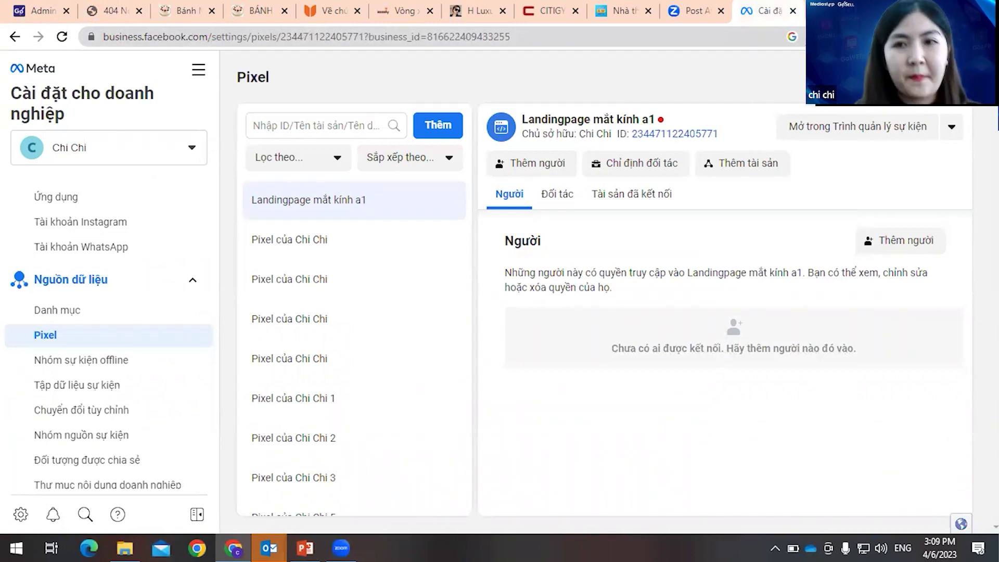
- Go to facebook.com in a new tab and open Meta Business Suite for BÁNH NĂNG LƯỢNG
{"action": "key", "text": "ctrl+t"}
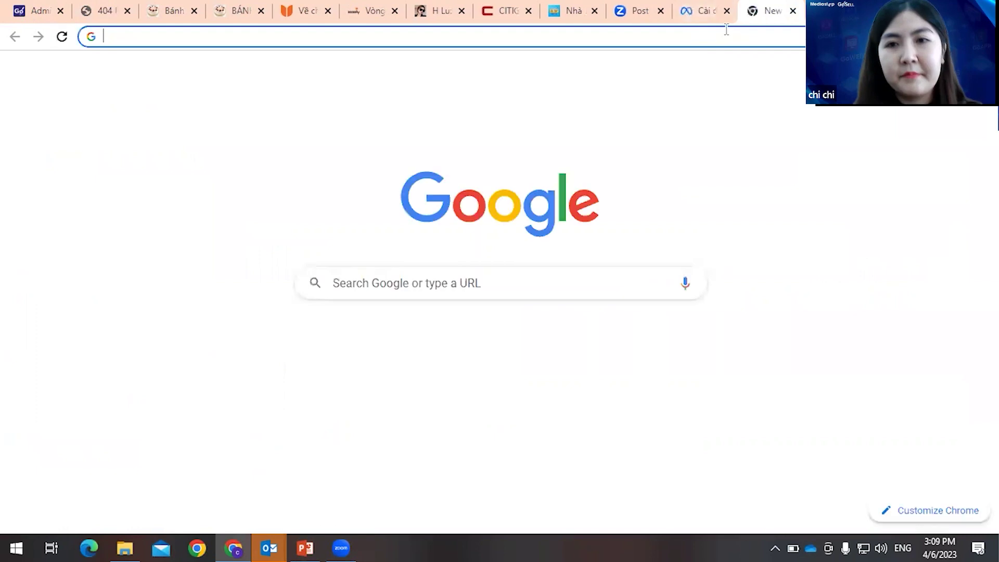
{"action": "type", "text": "f"}
{"action": "type", "text": "a"}
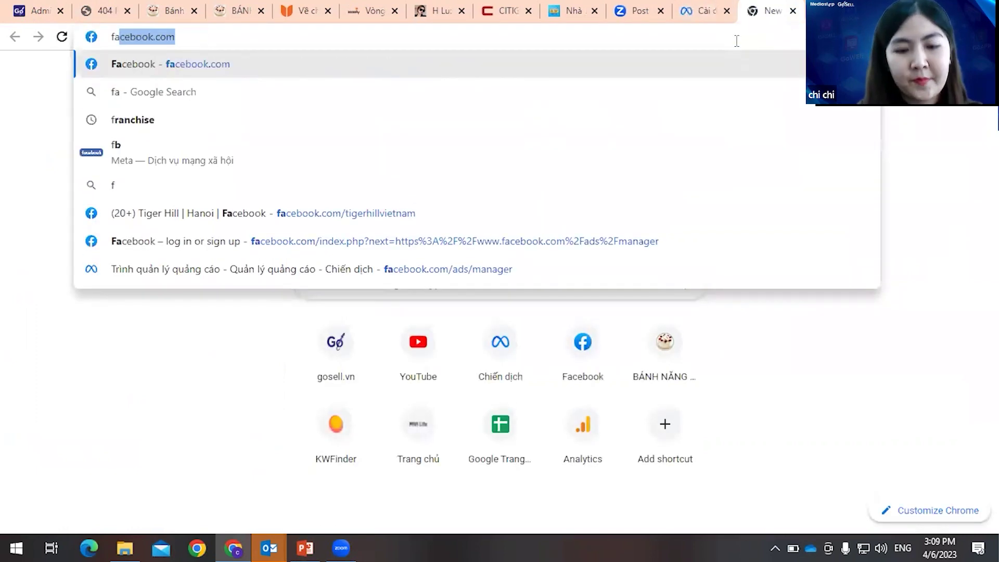
{"action": "key", "text": "Return"}
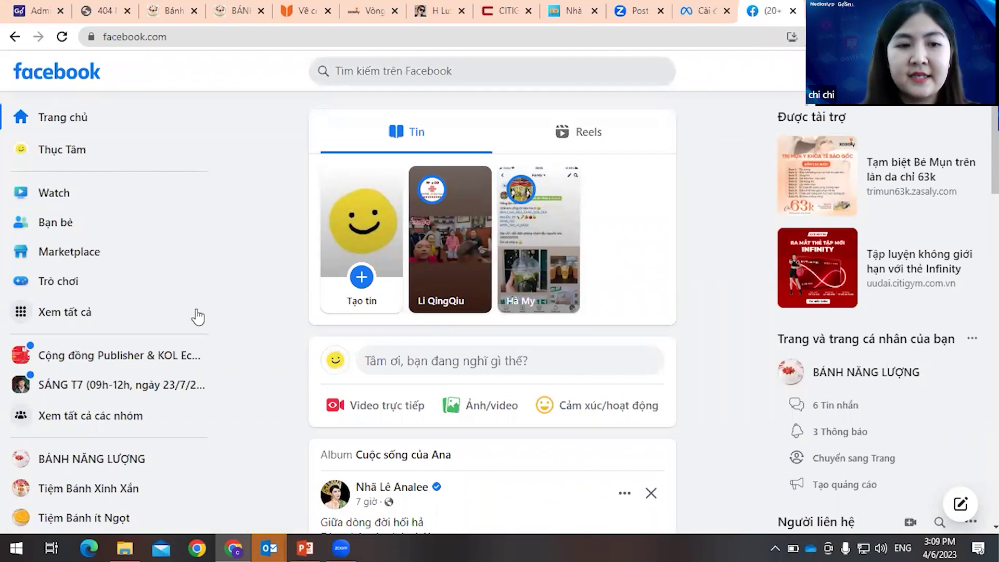
{"action": "scroll", "coordinate": [78, 251], "scroll_direction": "down", "scroll_amount": 2}
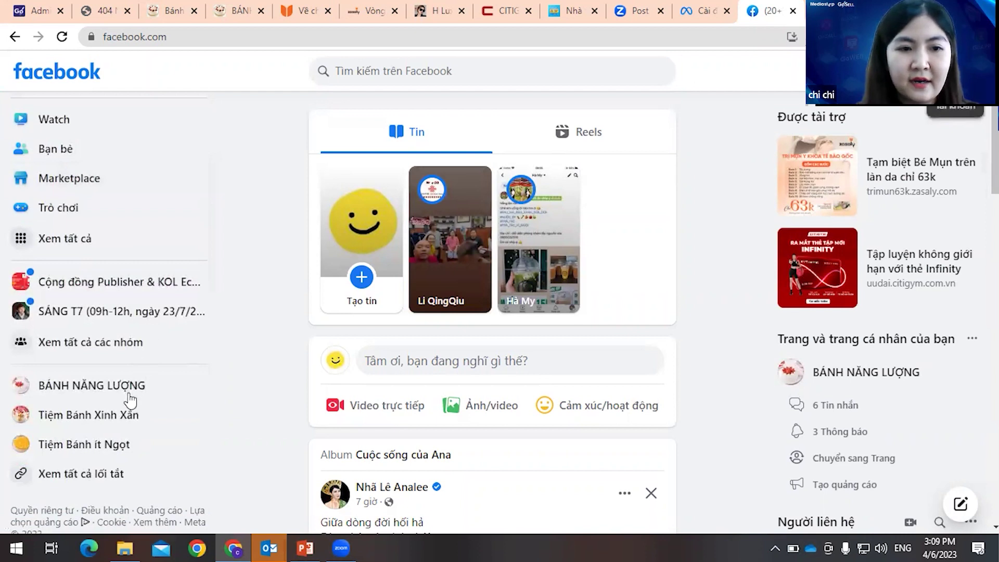
{"action": "left_click", "coordinate": [978, 71]}
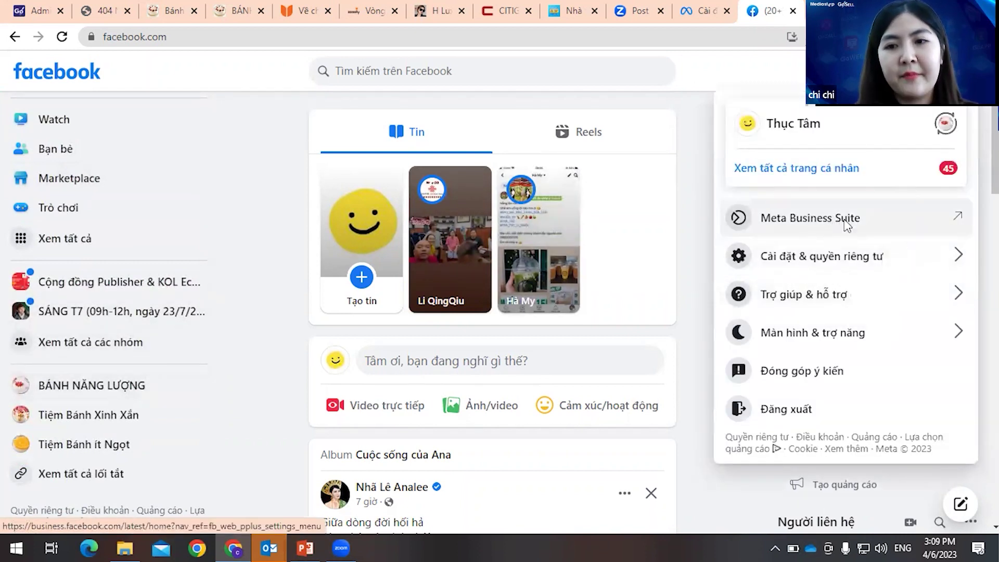
{"action": "left_click", "coordinate": [844, 220]}
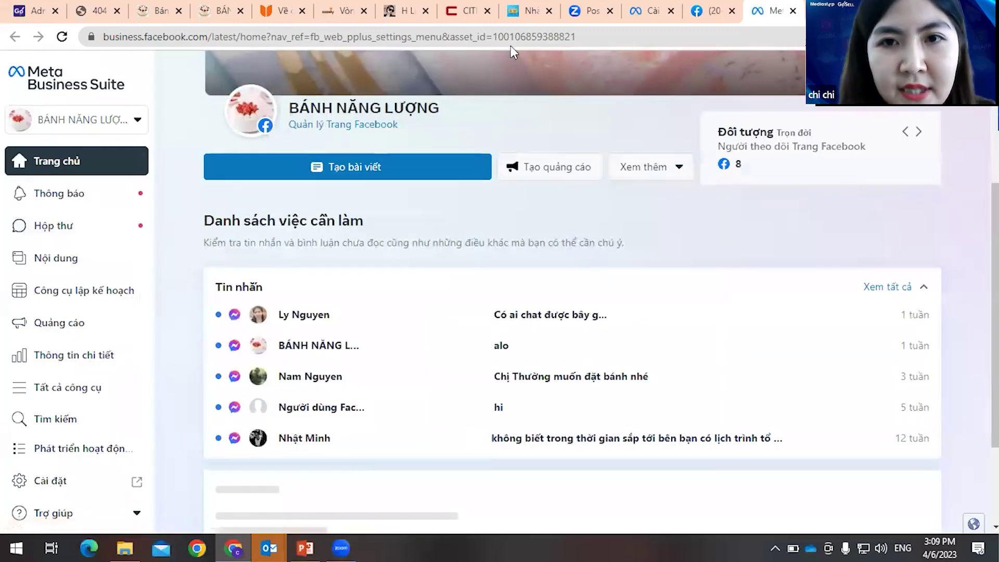
- Open the page's inbox, dismiss the tips, and reach the Plugin chat section of inbox settings
{"action": "left_click_drag", "start_coordinate": [494, 36], "coordinate": [595, 43]}
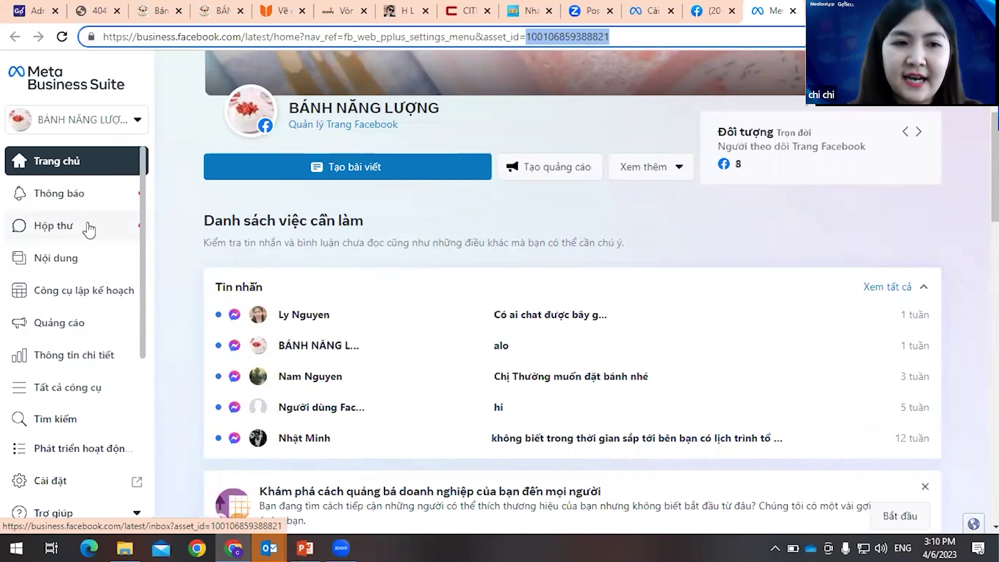
{"action": "left_click", "coordinate": [90, 228]}
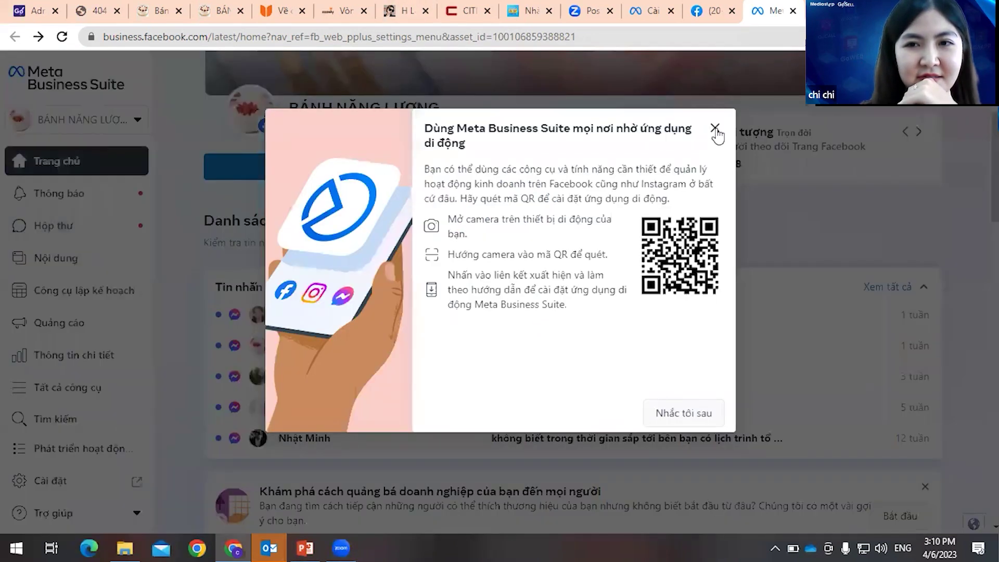
{"action": "left_click", "coordinate": [716, 129]}
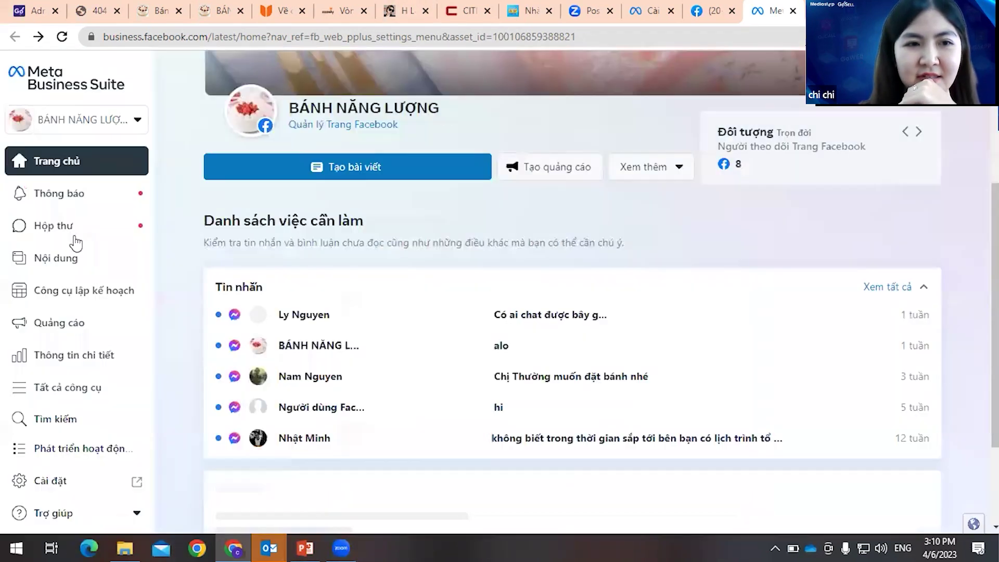
{"action": "left_click", "coordinate": [65, 233]}
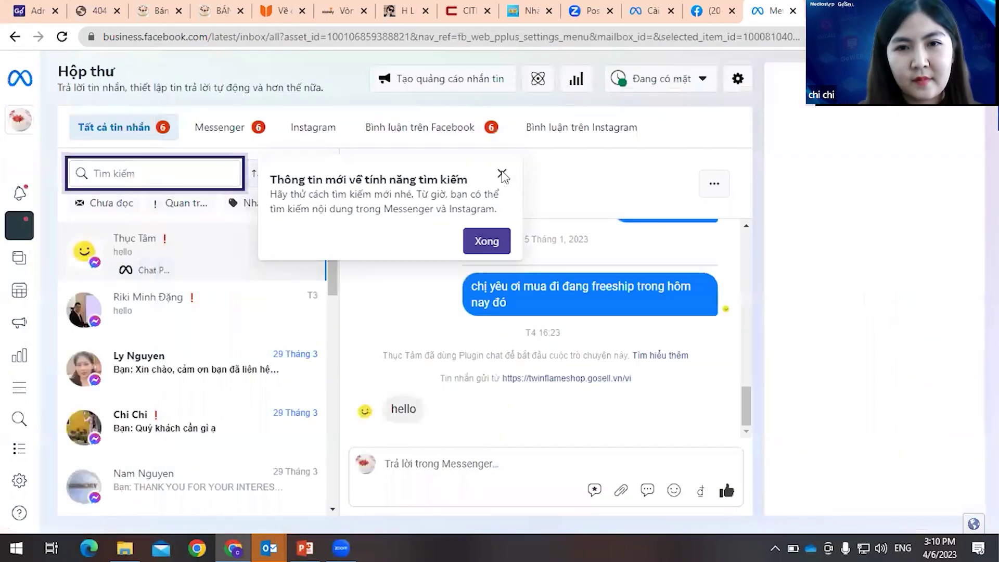
{"action": "left_click", "coordinate": [502, 176]}
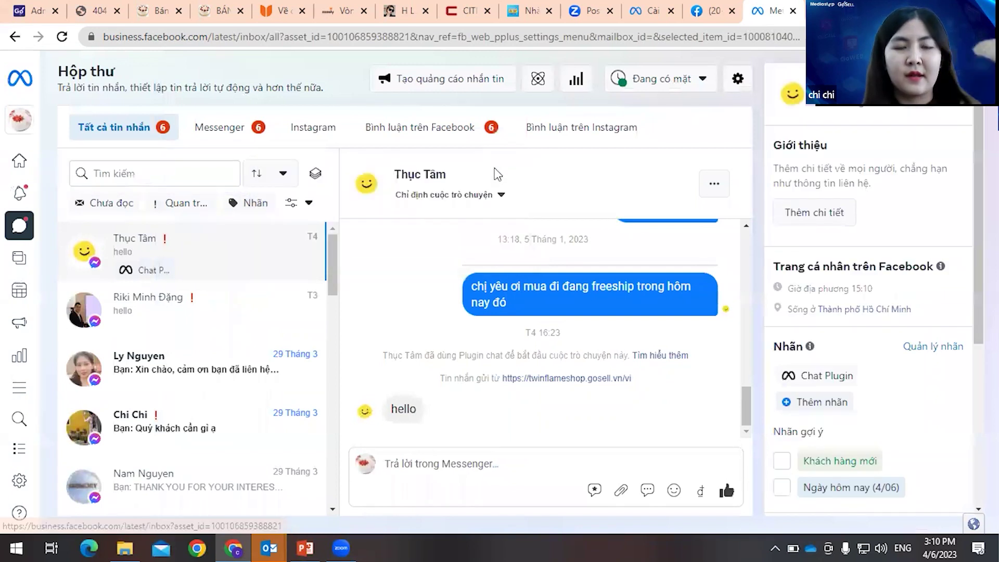
{"action": "left_click", "coordinate": [739, 80]}
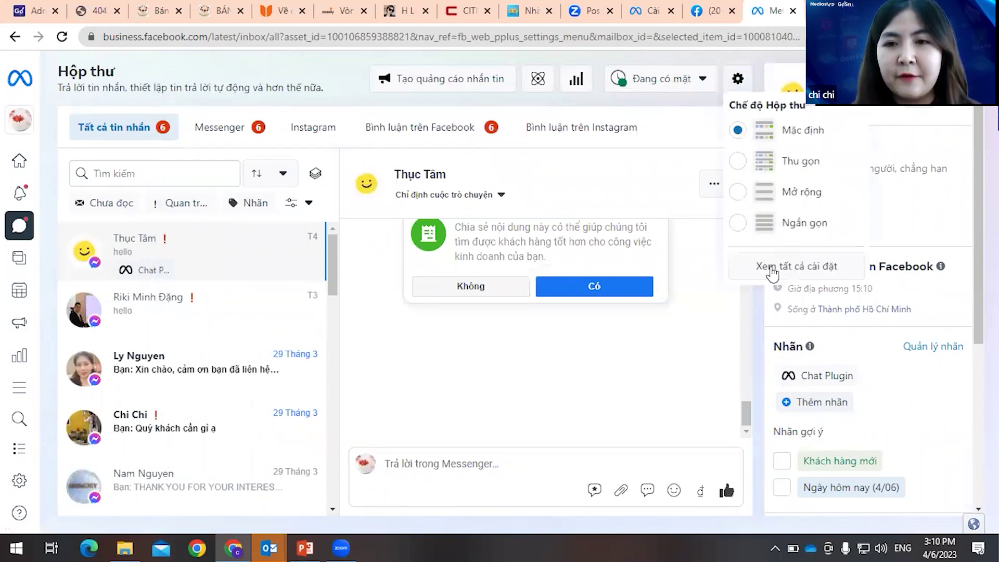
{"action": "left_click", "coordinate": [773, 271]}
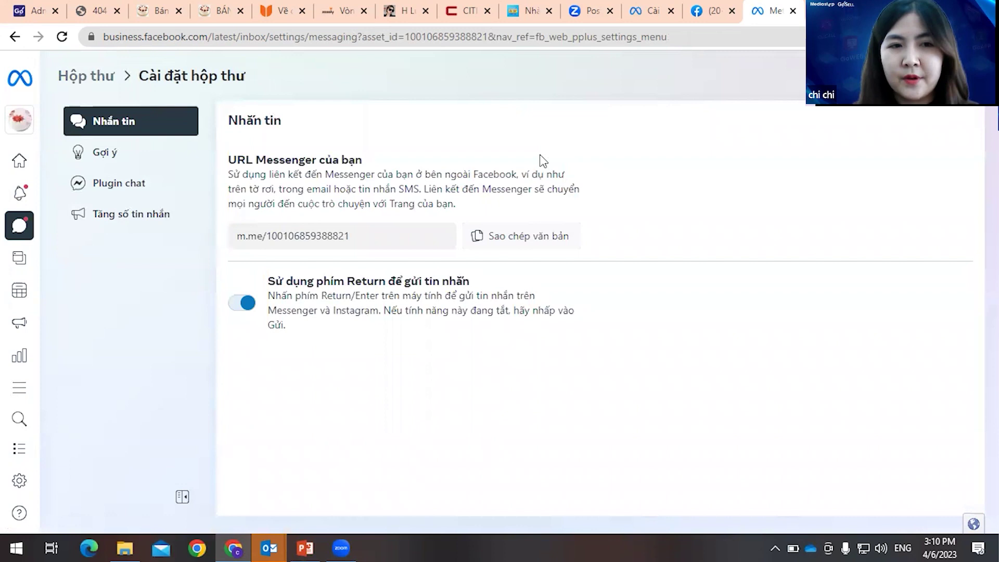
{"action": "left_click", "coordinate": [133, 183]}
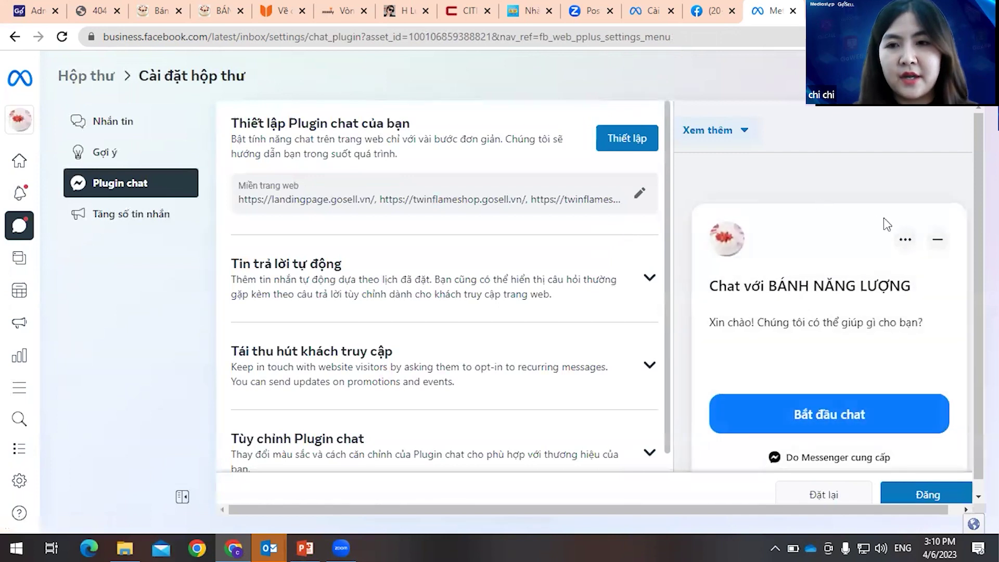
- Start the standard Vietnamese chat plugin setup and remove both unisell.vn domains
{"action": "left_click", "coordinate": [629, 144]}
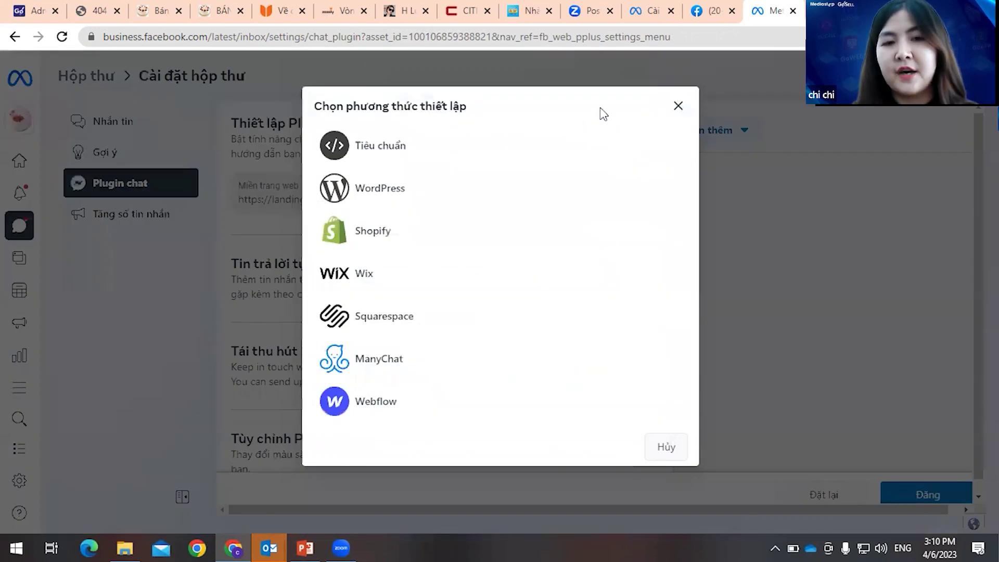
{"action": "left_click", "coordinate": [393, 157]}
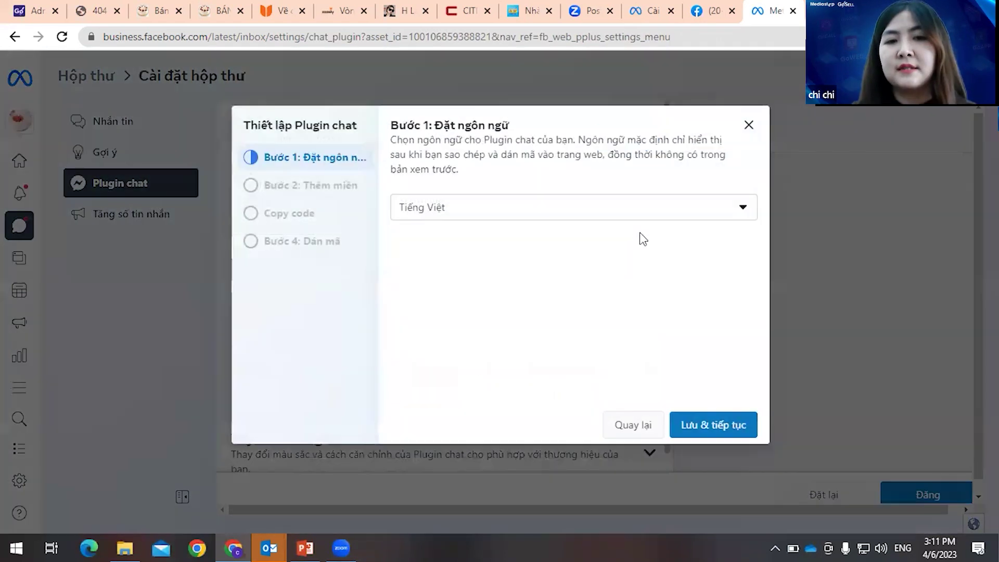
{"action": "left_click", "coordinate": [696, 427]}
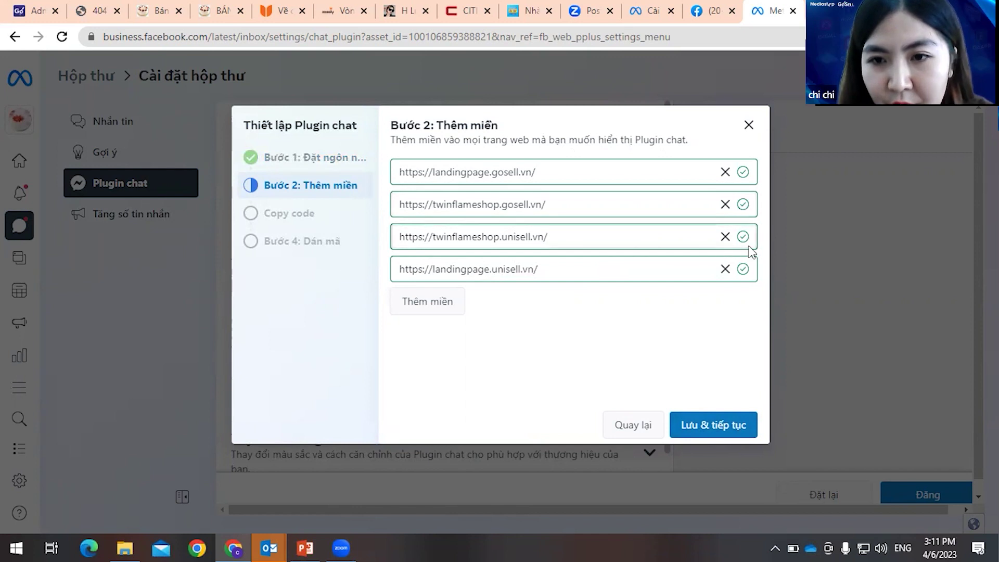
{"action": "left_click", "coordinate": [725, 268]}
{"action": "left_click", "coordinate": [725, 237]}
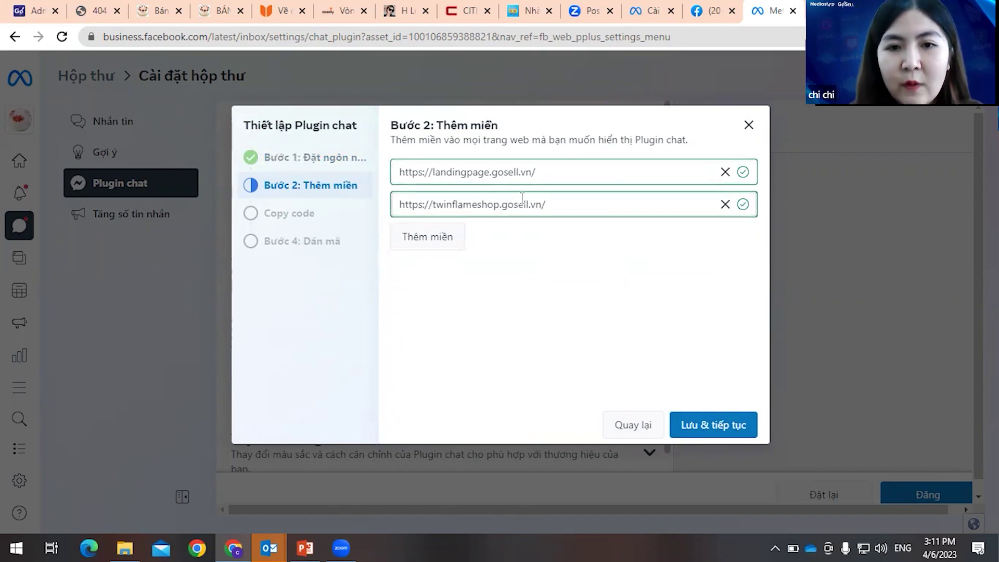
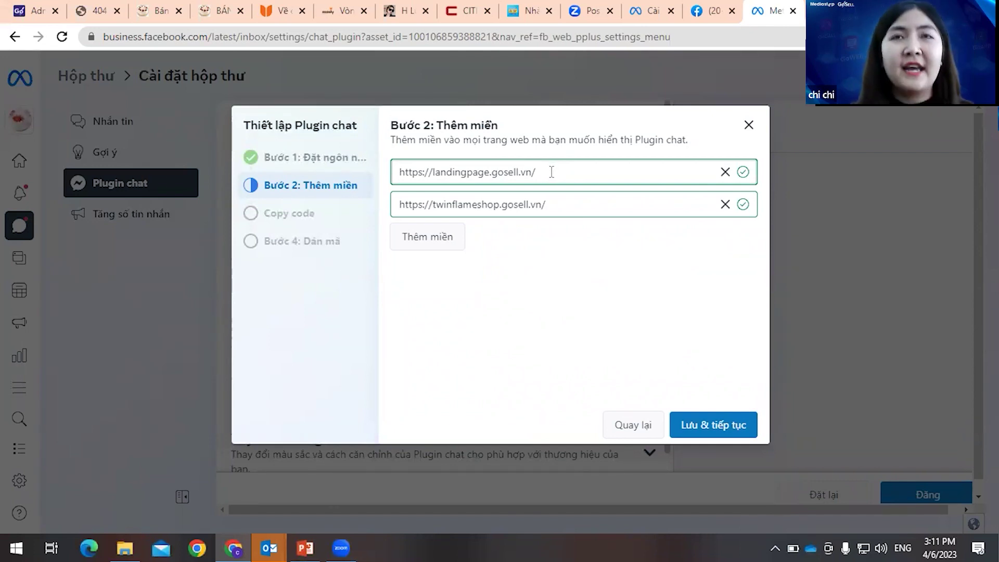
- Confirm the landingpage.gosell.vn domain for the chat plugin and save the domains
{"action": "left_click", "coordinate": [540, 173]}
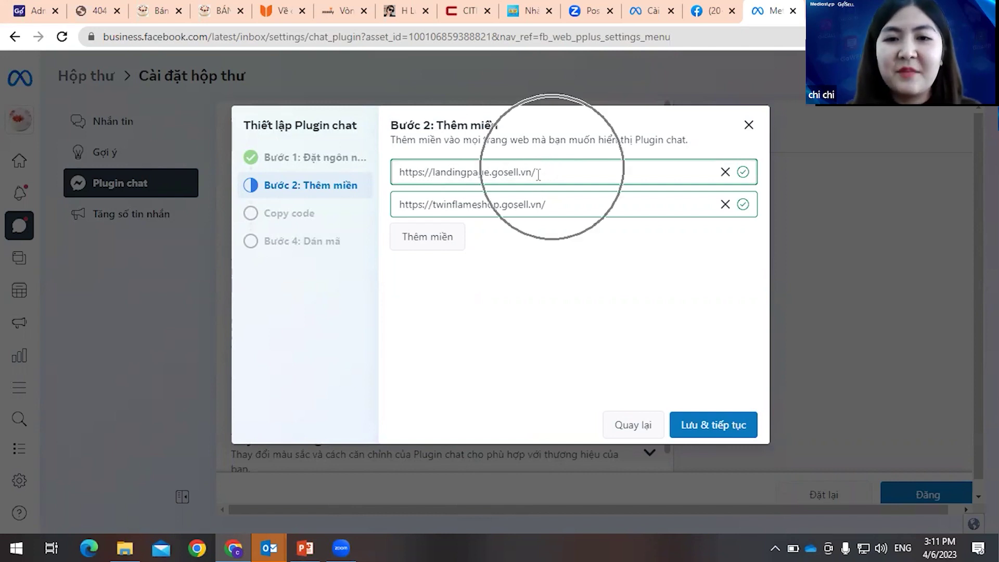
{"action": "left_click", "coordinate": [520, 176]}
{"action": "left_click", "coordinate": [710, 437]}
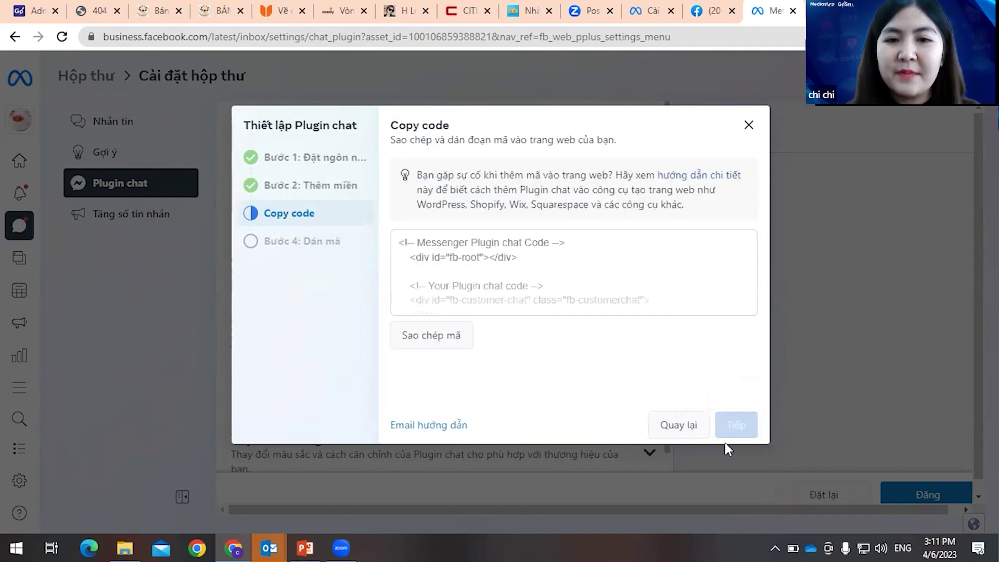
- Copy the chat plugin embed code, finish the wizard, and select the page ID in the address
{"action": "left_click", "coordinate": [469, 345]}
{"action": "left_click", "coordinate": [737, 384]}
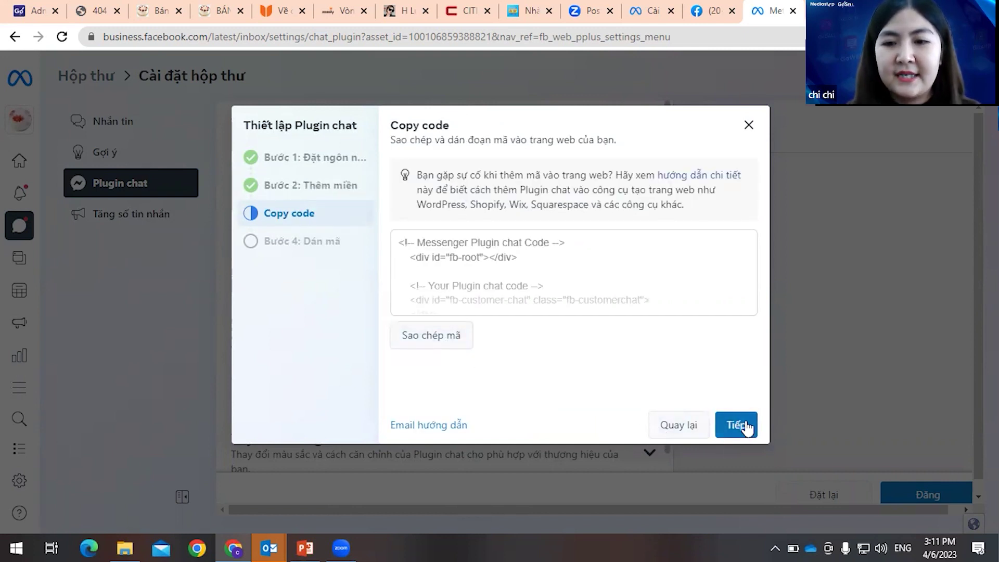
{"action": "left_click", "coordinate": [742, 426]}
{"action": "left_click", "coordinate": [745, 429]}
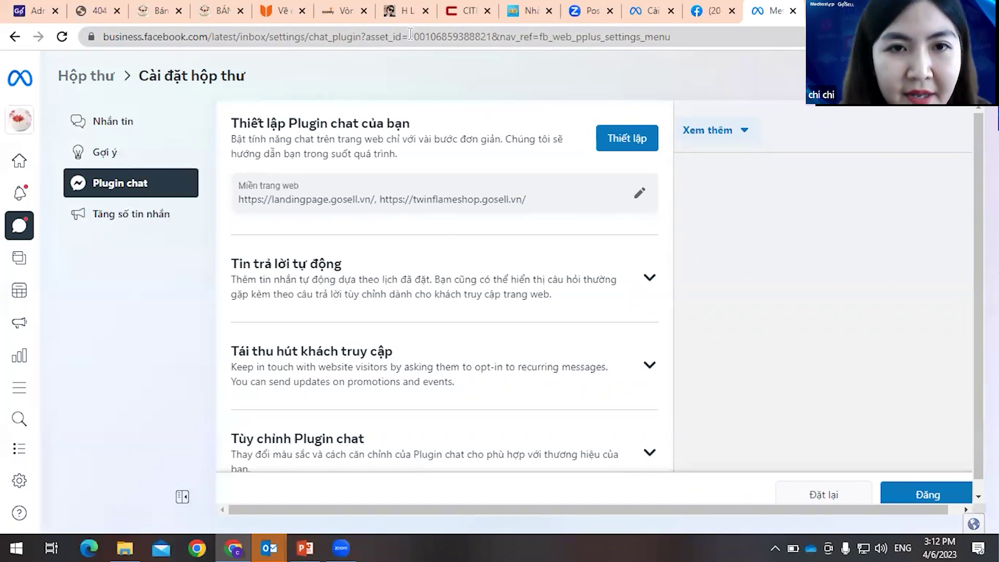
{"action": "left_click_drag", "start_coordinate": [411, 34], "coordinate": [494, 39]}
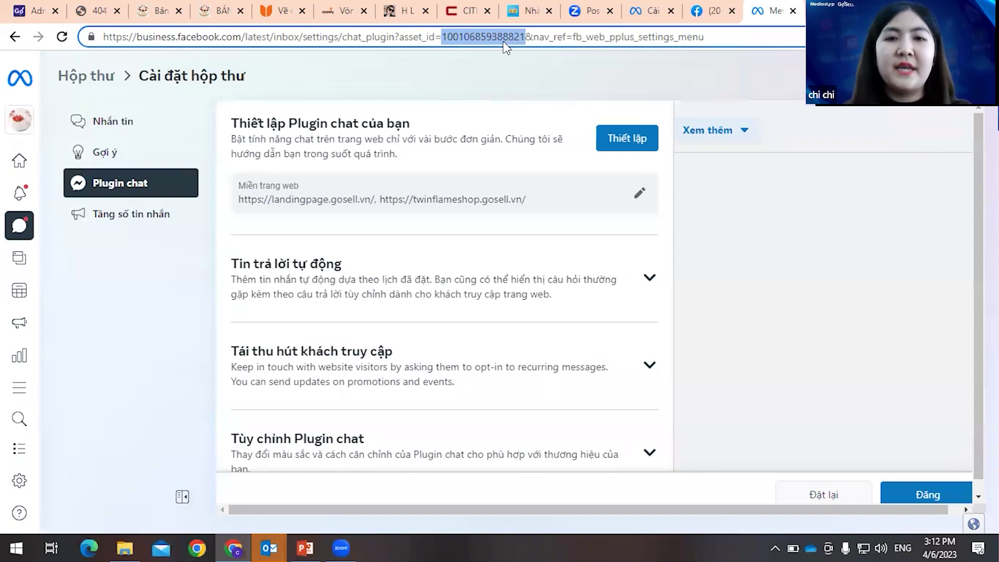
{"action": "left_click", "coordinate": [90, 12]}
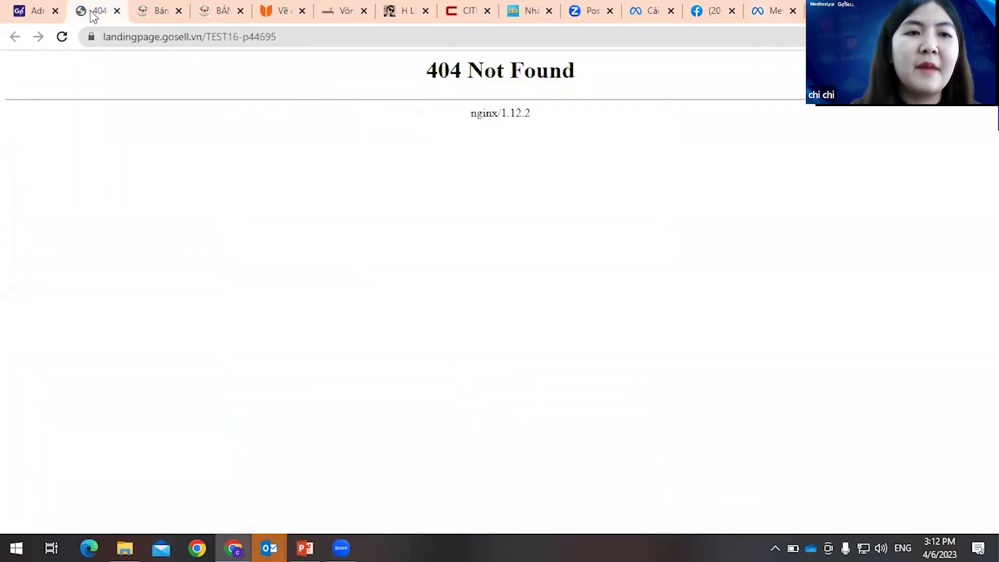
- Check the Hộp thoại chat Facebook ID field in the landing page editor
{"action": "left_click", "coordinate": [41, 12]}
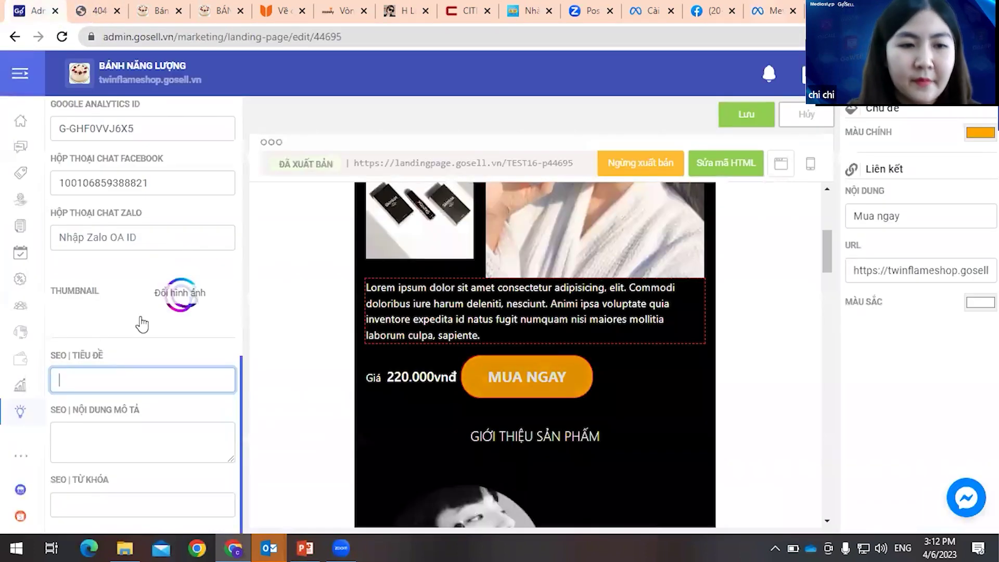
{"action": "scroll", "coordinate": [156, 336], "scroll_direction": "up", "scroll_amount": 1}
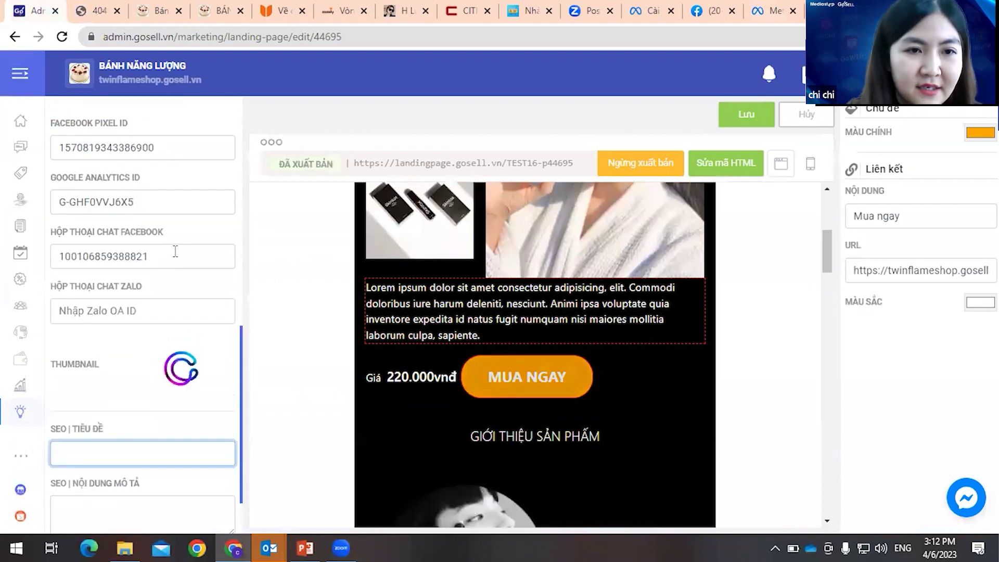
{"action": "left_click", "coordinate": [99, 265]}
{"action": "double_click", "coordinate": [99, 265]}
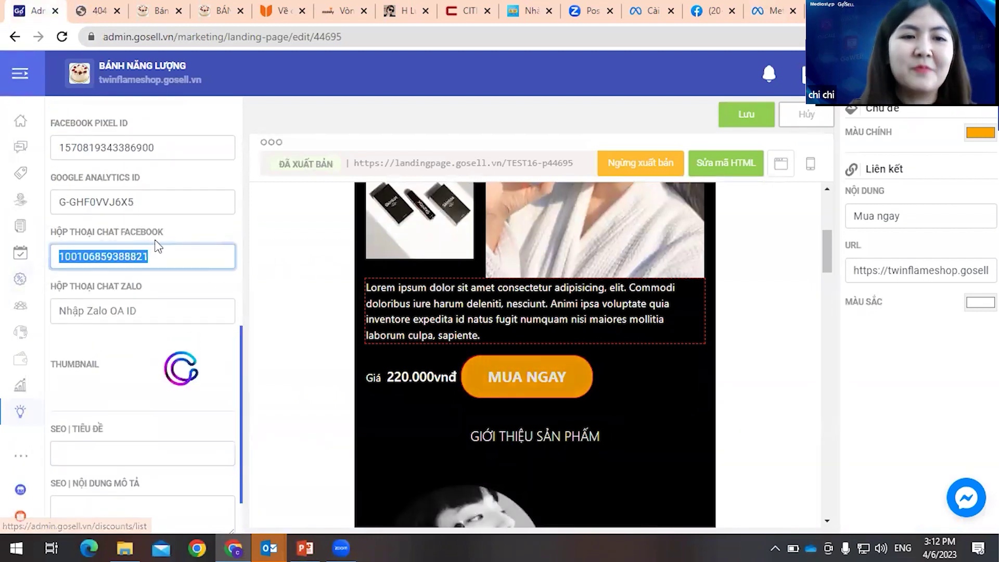
{"action": "left_click_drag", "start_coordinate": [157, 263], "coordinate": [69, 264]}
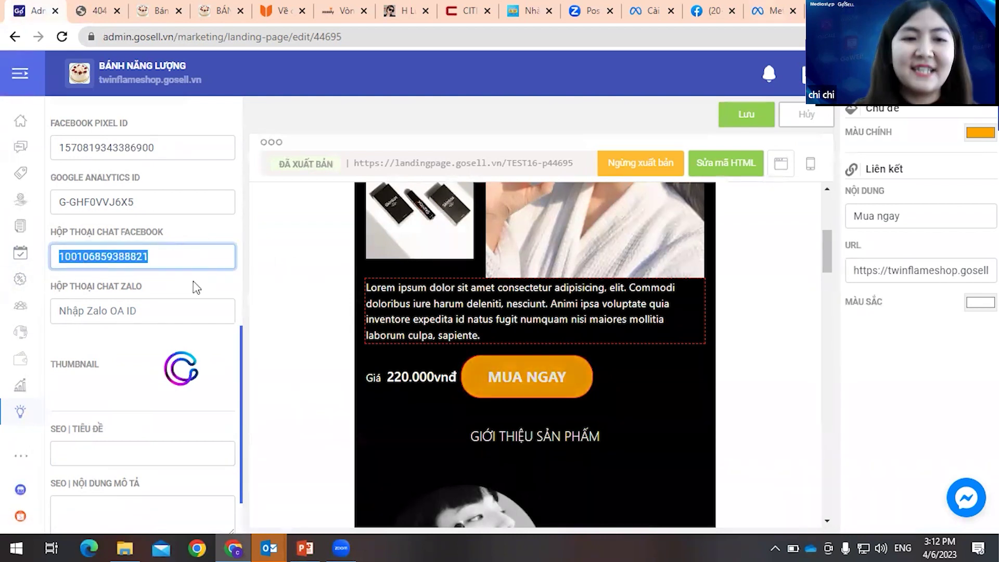
{"action": "left_click", "coordinate": [198, 262]}
{"action": "left_click_drag", "start_coordinate": [167, 261], "coordinate": [59, 261]}
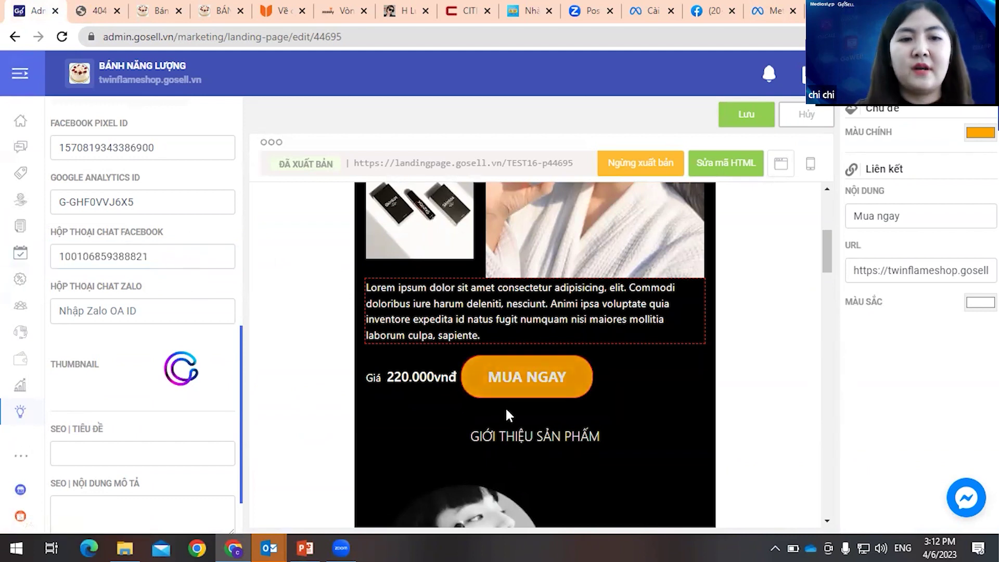
- Reload the published landing page, check the chat button, and click MUA NGAY
{"action": "left_click", "coordinate": [104, 12]}
{"action": "left_click", "coordinate": [223, 34]}
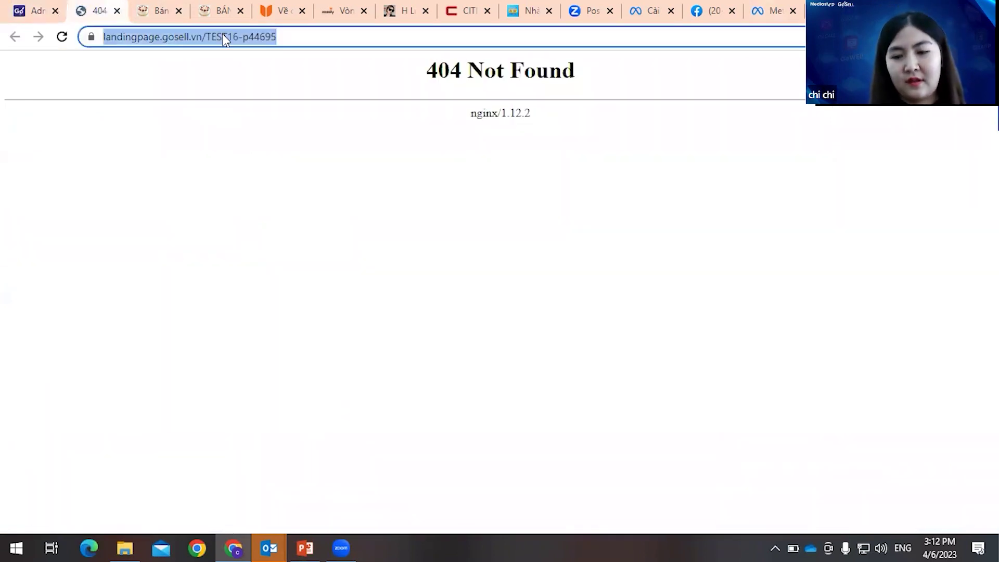
{"action": "key", "text": "Return"}
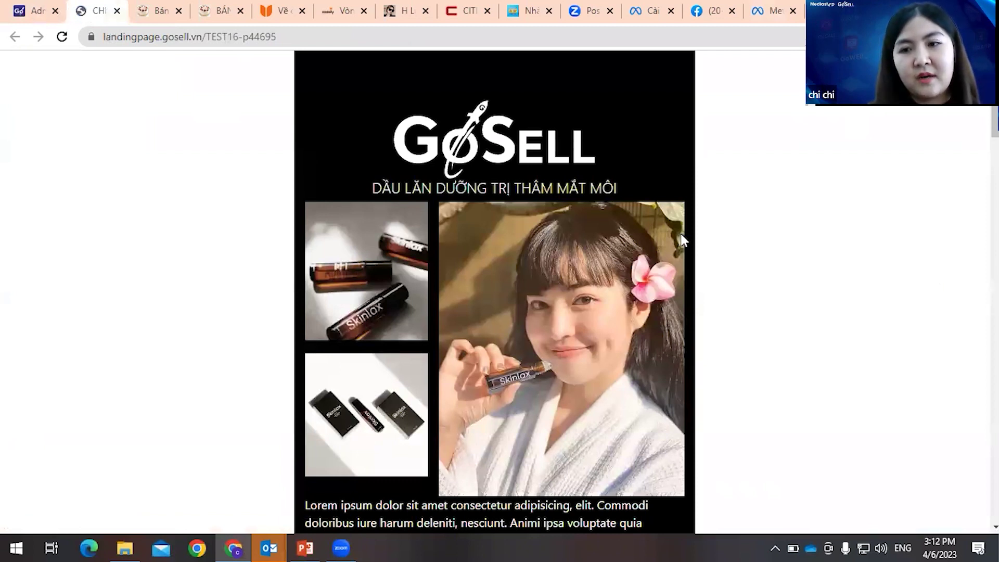
{"action": "scroll", "coordinate": [681, 234], "scroll_direction": "down", "scroll_amount": 15}
{"action": "scroll", "coordinate": [682, 235], "scroll_direction": "down", "scroll_amount": 1}
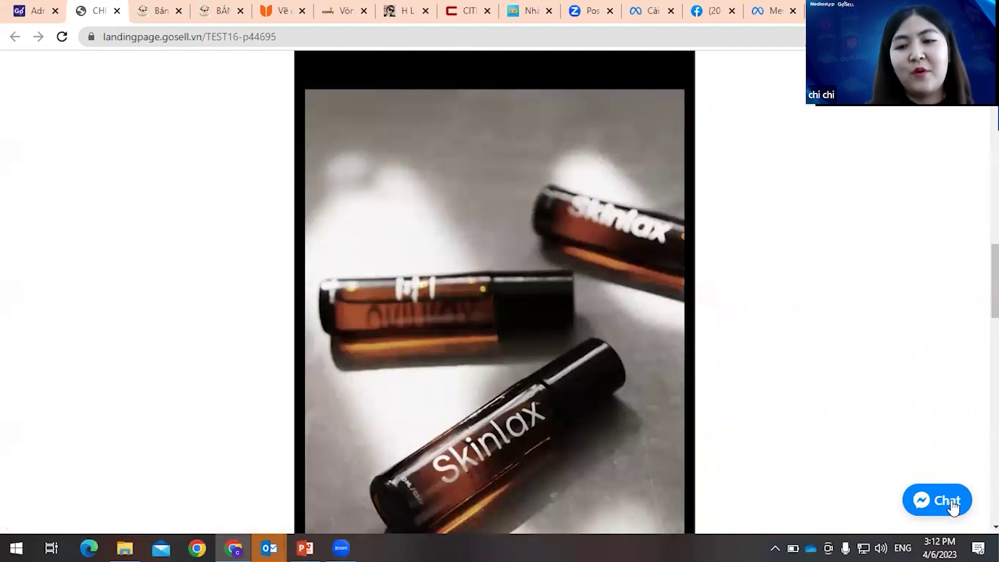
{"action": "scroll", "coordinate": [835, 415], "scroll_direction": "down", "scroll_amount": 4}
{"action": "scroll", "coordinate": [837, 415], "scroll_direction": "down", "scroll_amount": 5}
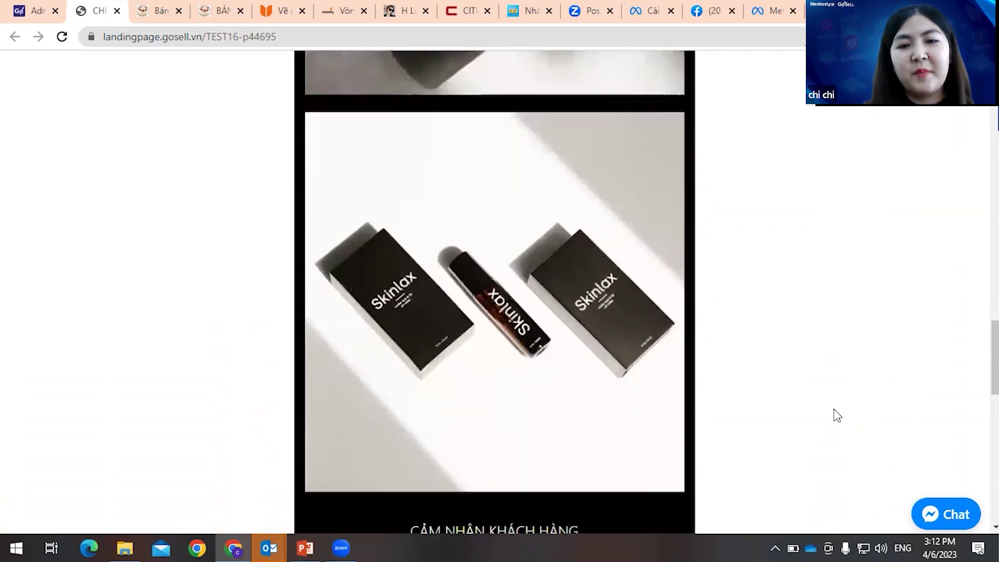
{"action": "scroll", "coordinate": [837, 414], "scroll_direction": "up", "scroll_amount": 20}
{"action": "scroll", "coordinate": [781, 411], "scroll_direction": "up", "scroll_amount": 4}
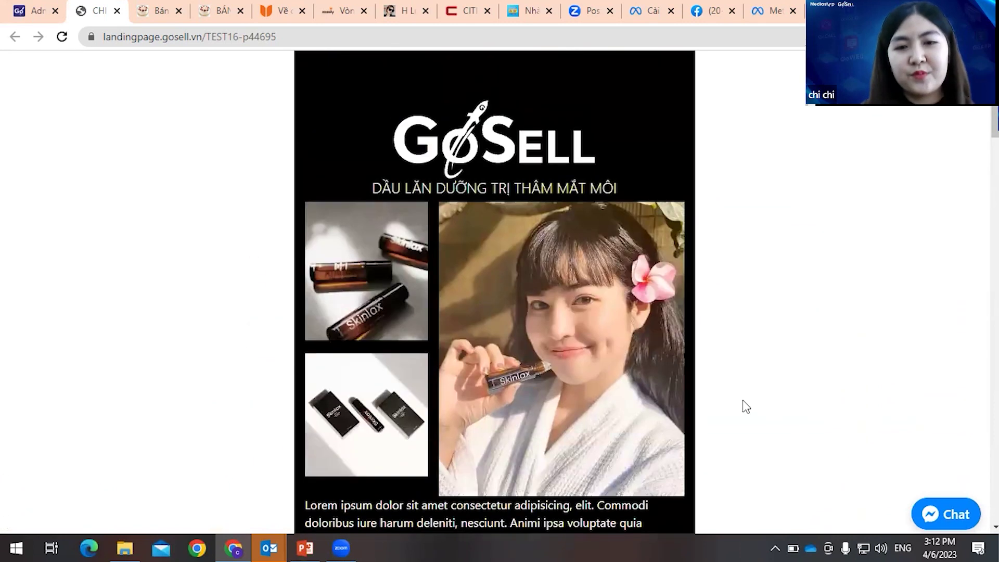
{"action": "scroll", "coordinate": [625, 404], "scroll_direction": "down", "scroll_amount": 3}
{"action": "left_click", "coordinate": [488, 395]}
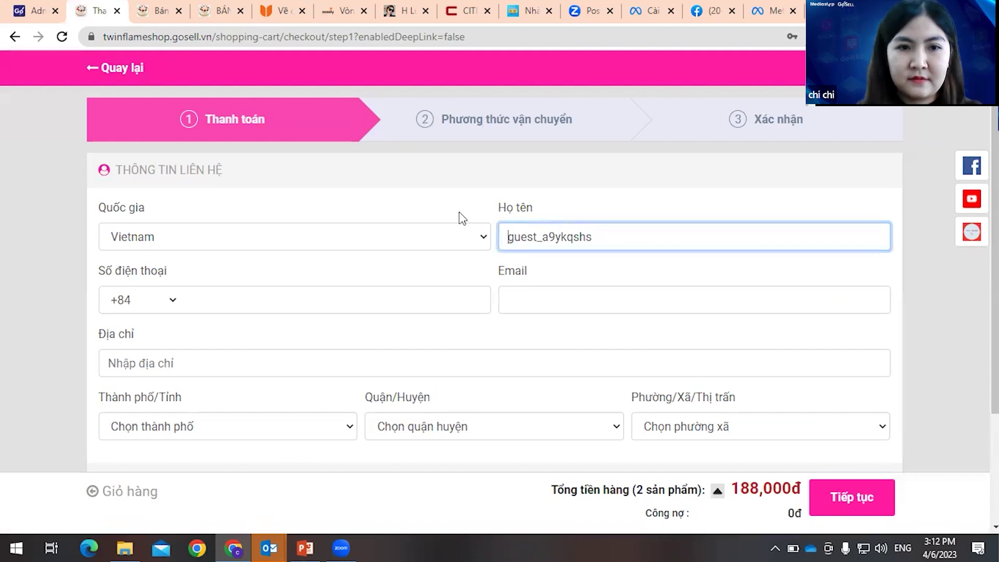
- Review the contact and payment sections of the checkout and choose cash on delivery
{"action": "scroll", "coordinate": [460, 217], "scroll_direction": "down", "scroll_amount": 3}
{"action": "scroll", "coordinate": [466, 234], "scroll_direction": "up", "scroll_amount": 3}
{"action": "scroll", "coordinate": [468, 246], "scroll_direction": "down", "scroll_amount": 1}
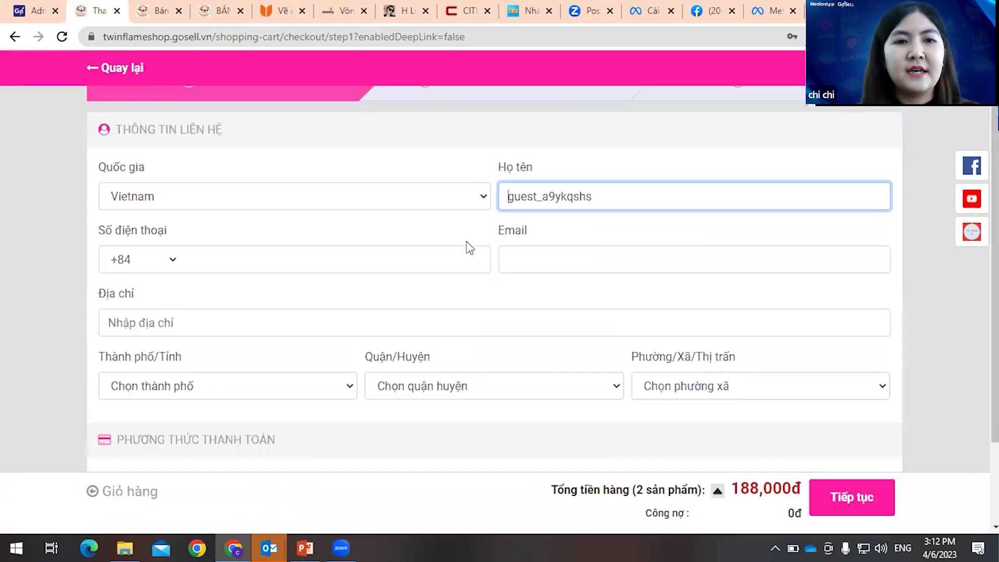
{"action": "scroll", "coordinate": [470, 247], "scroll_direction": "down", "scroll_amount": 2}
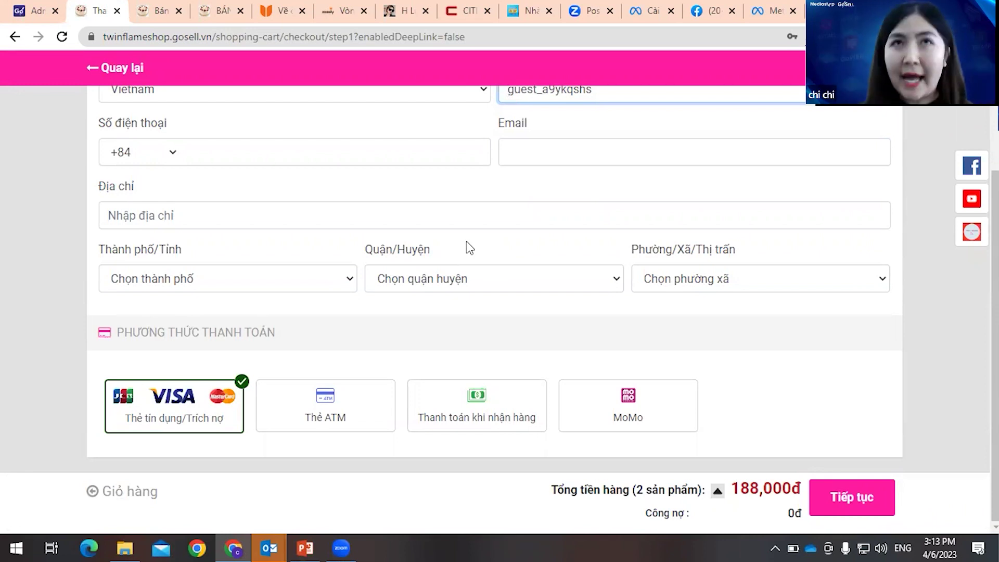
{"action": "scroll", "coordinate": [468, 247], "scroll_direction": "up", "scroll_amount": 3}
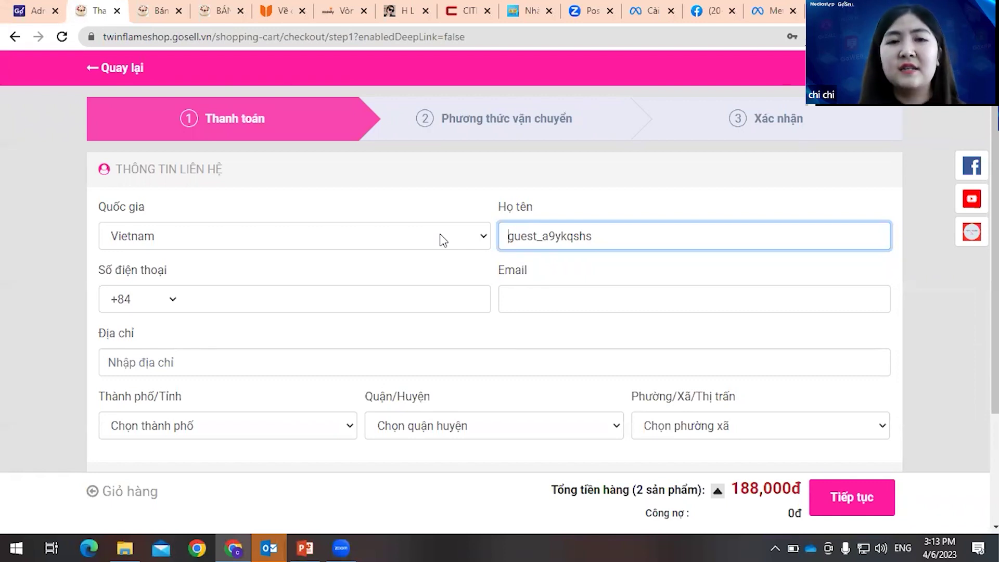
{"action": "scroll", "coordinate": [441, 241], "scroll_direction": "down", "scroll_amount": 1}
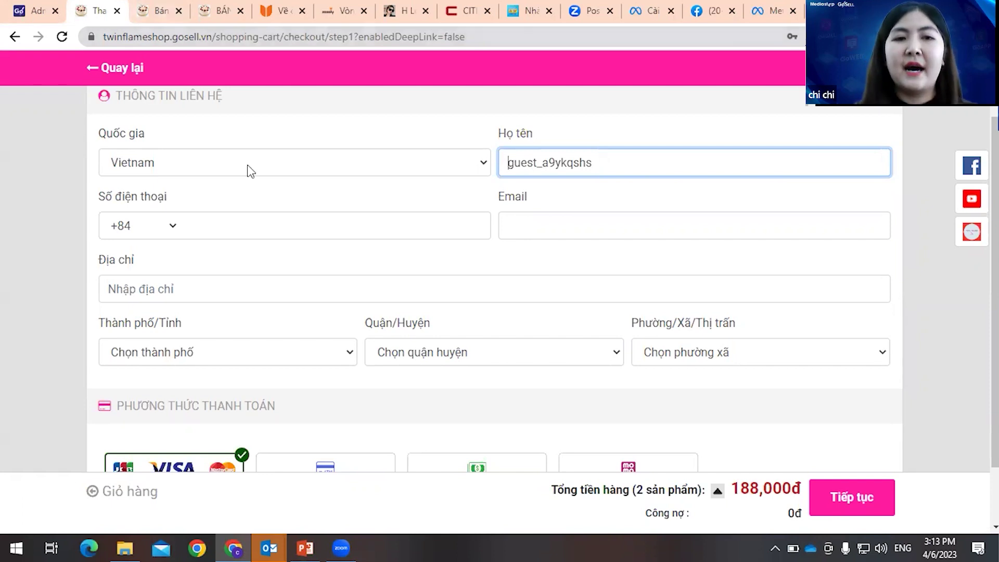
{"action": "scroll", "coordinate": [359, 208], "scroll_direction": "down", "scroll_amount": 2}
{"action": "scroll", "coordinate": [391, 220], "scroll_direction": "up", "scroll_amount": 3}
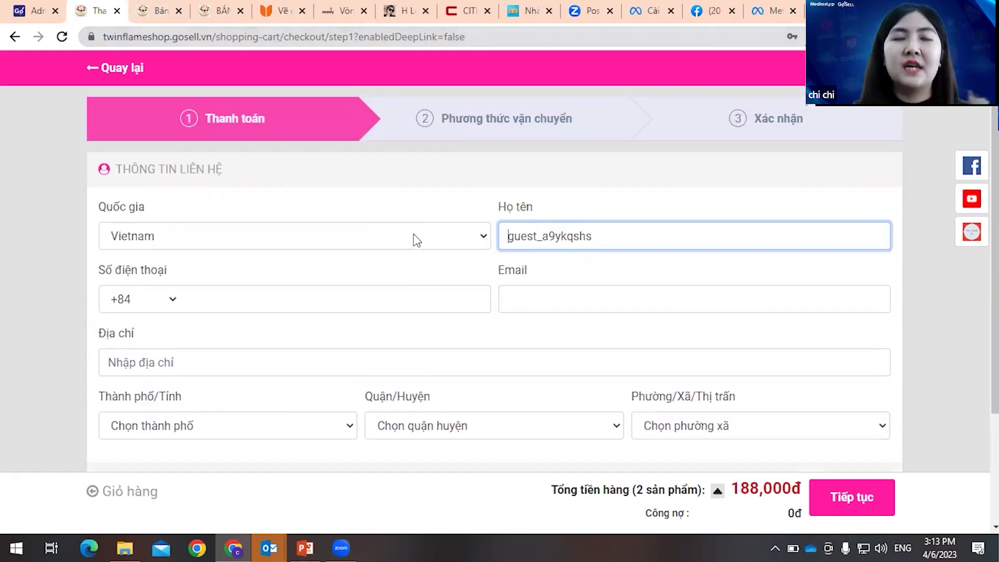
{"action": "scroll", "coordinate": [466, 277], "scroll_direction": "down", "scroll_amount": 1}
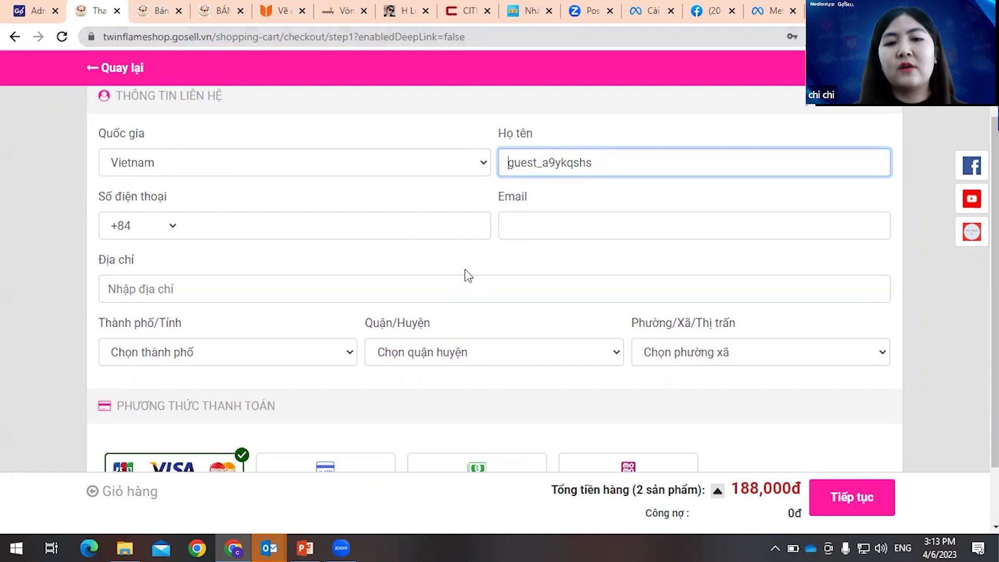
{"action": "scroll", "coordinate": [480, 292], "scroll_direction": "down", "scroll_amount": 1}
{"action": "left_click", "coordinate": [476, 394]}
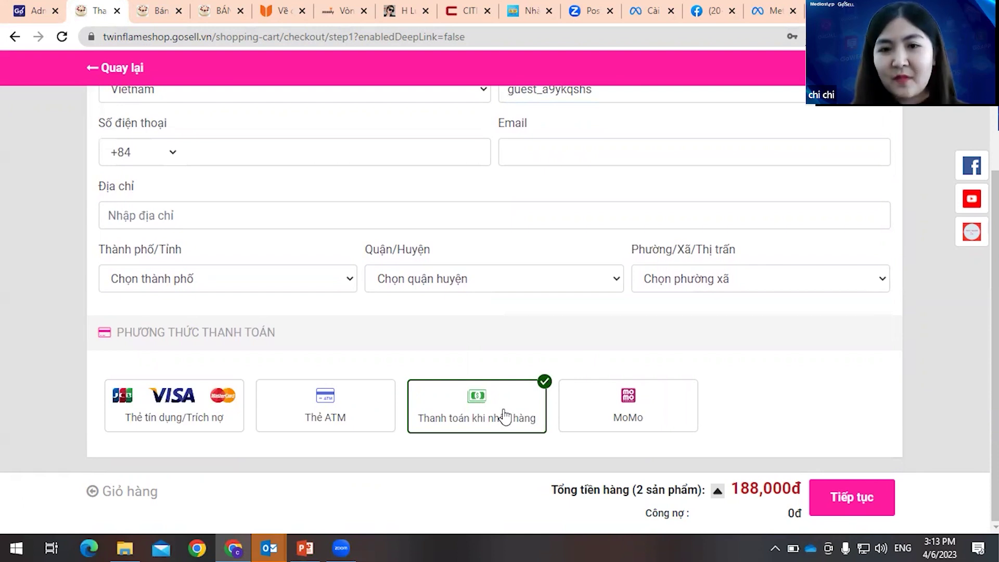
- Set the delivery location to Cà Mau, Huyện Thới Bình, Tân Bằng ward
{"action": "left_click", "coordinate": [225, 283]}
{"action": "left_click", "coordinate": [135, 187]}
{"action": "left_click", "coordinate": [467, 278]}
{"action": "left_click", "coordinate": [502, 351]}
{"action": "left_click", "coordinate": [680, 279]}
{"action": "left_click", "coordinate": [671, 358]}
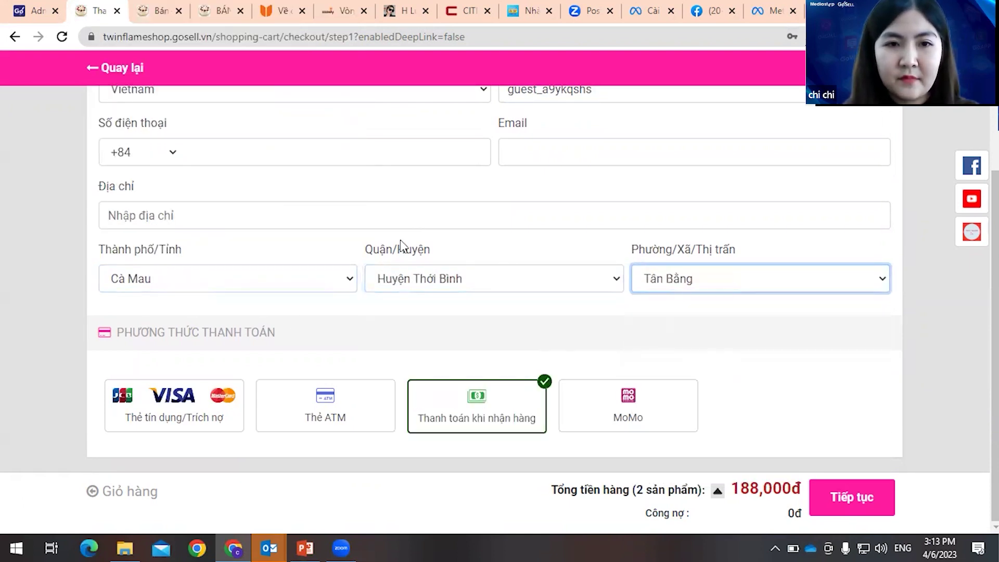
{"action": "scroll", "coordinate": [400, 243], "scroll_direction": "up", "scroll_amount": 1}
- Enter the customer's phone number, full name and e-mail address on the checkout form
{"action": "left_click", "coordinate": [387, 234]}
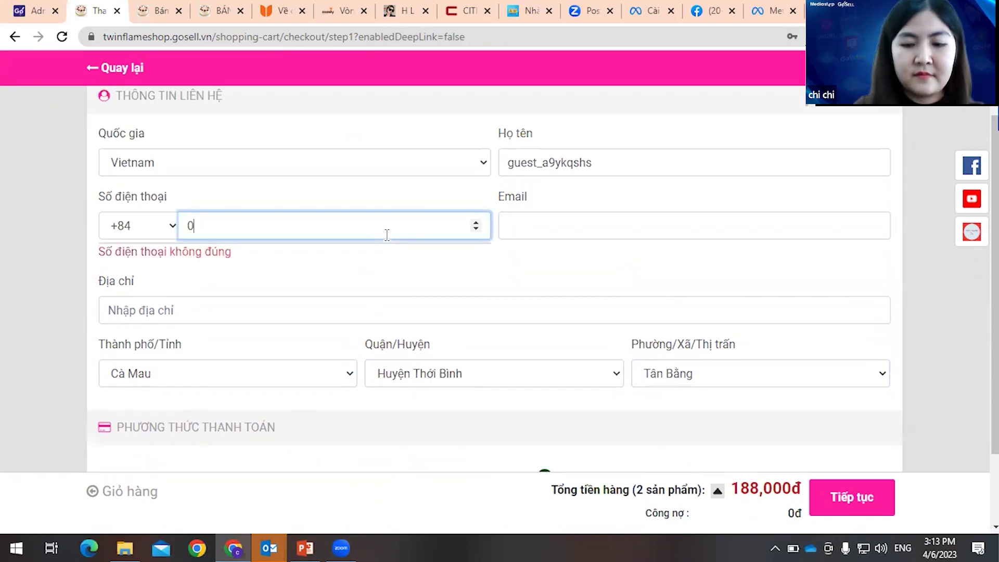
{"action": "left_click", "coordinate": [561, 224]}
{"action": "left_click_drag", "start_coordinate": [609, 154], "coordinate": [484, 171]}
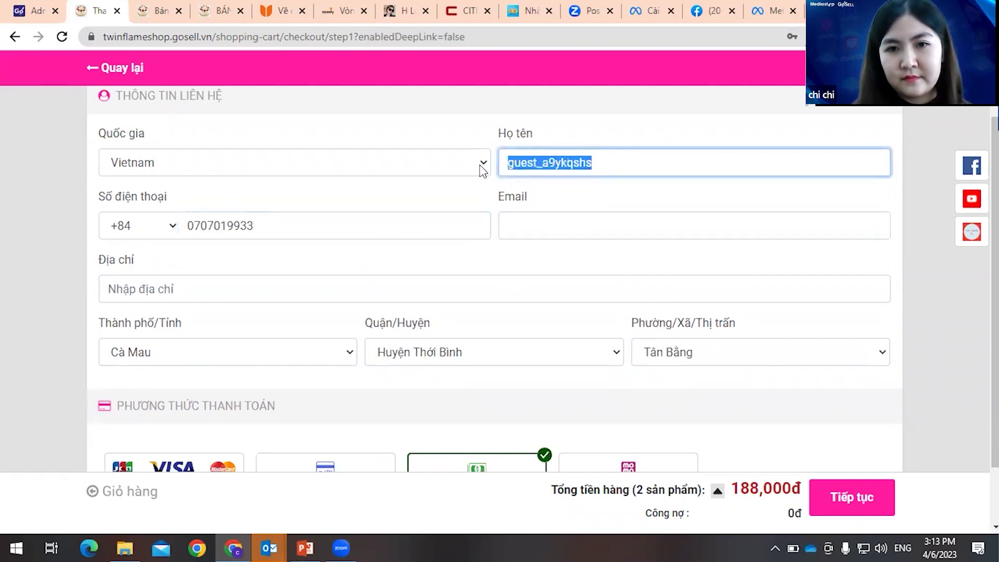
{"action": "type", "text": "chi 123"}
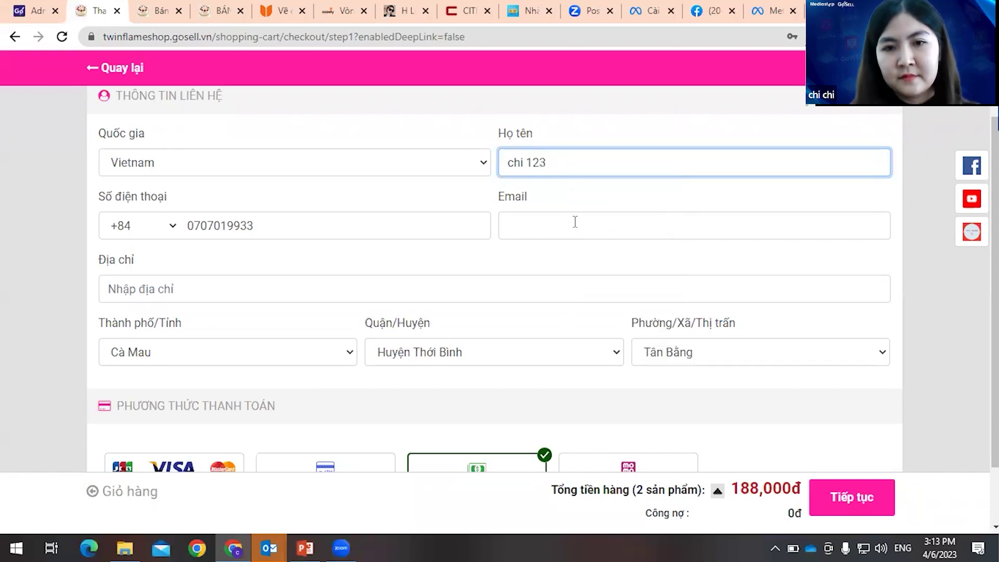
{"action": "left_click", "coordinate": [577, 224]}
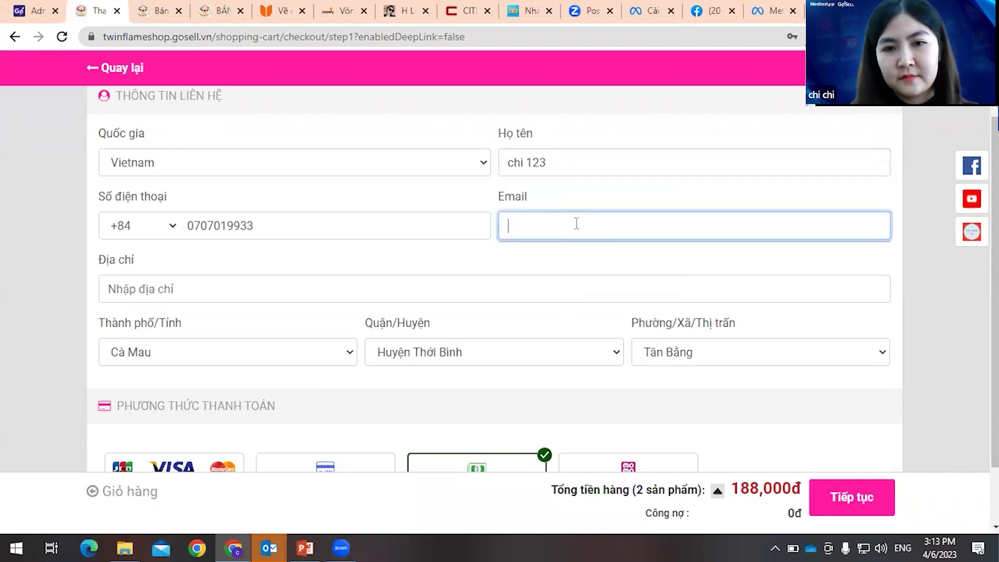
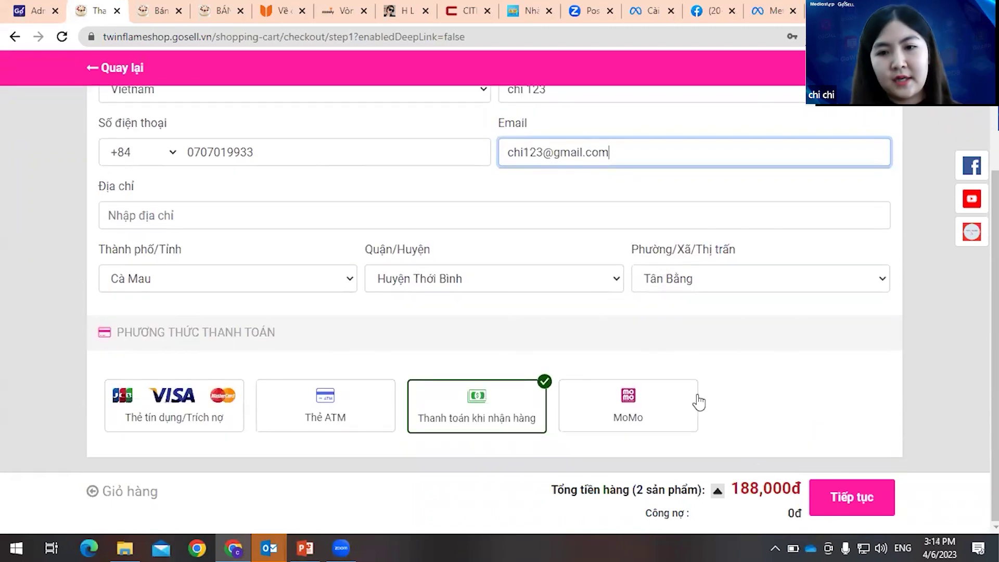
{"action": "scroll", "coordinate": [676, 364], "scroll_direction": "down", "scroll_amount": 1}
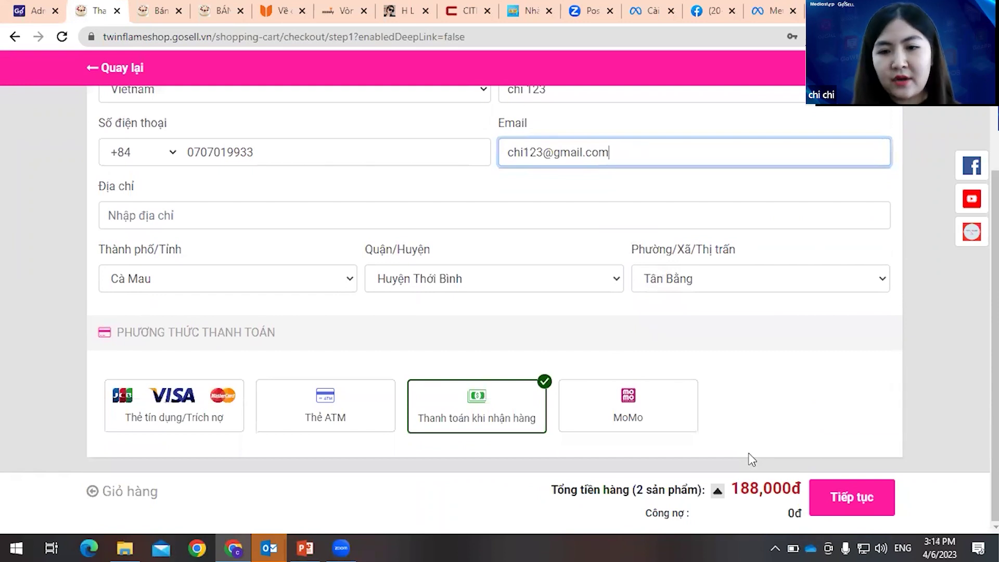
{"action": "left_click", "coordinate": [752, 459]}
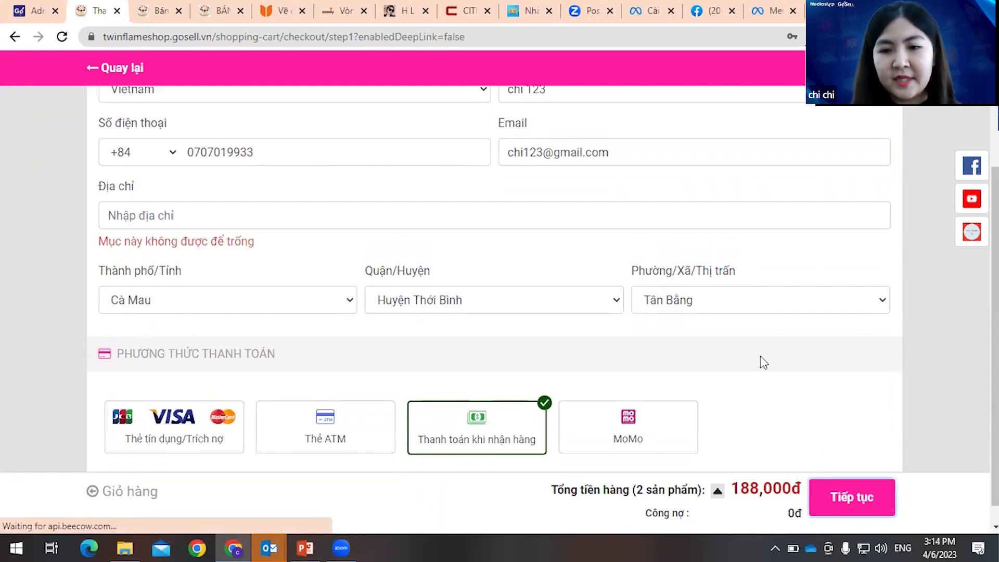
- Fill the street address from the saved suggestion and continue to shipping
{"action": "left_click", "coordinate": [306, 215]}
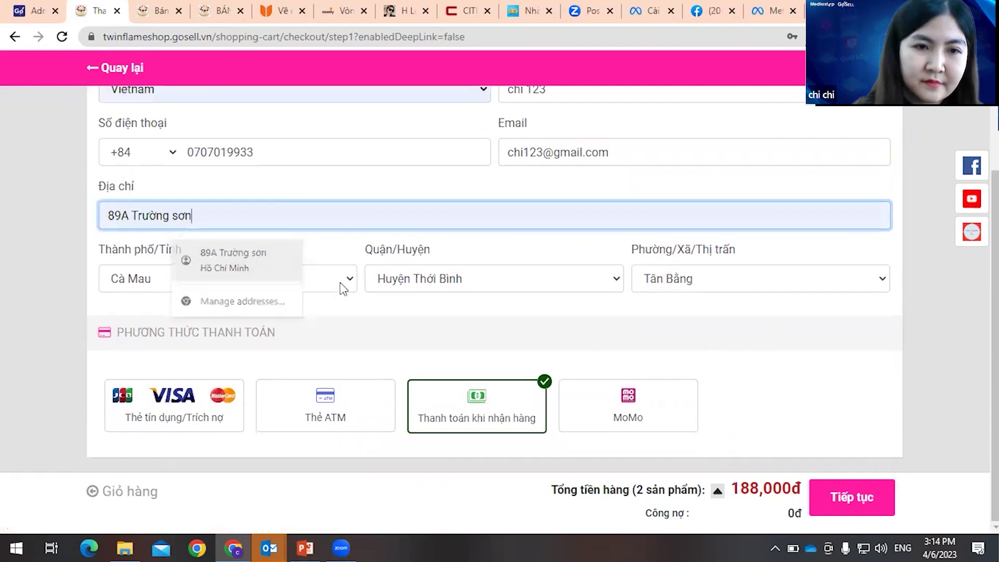
{"action": "left_click", "coordinate": [233, 255]}
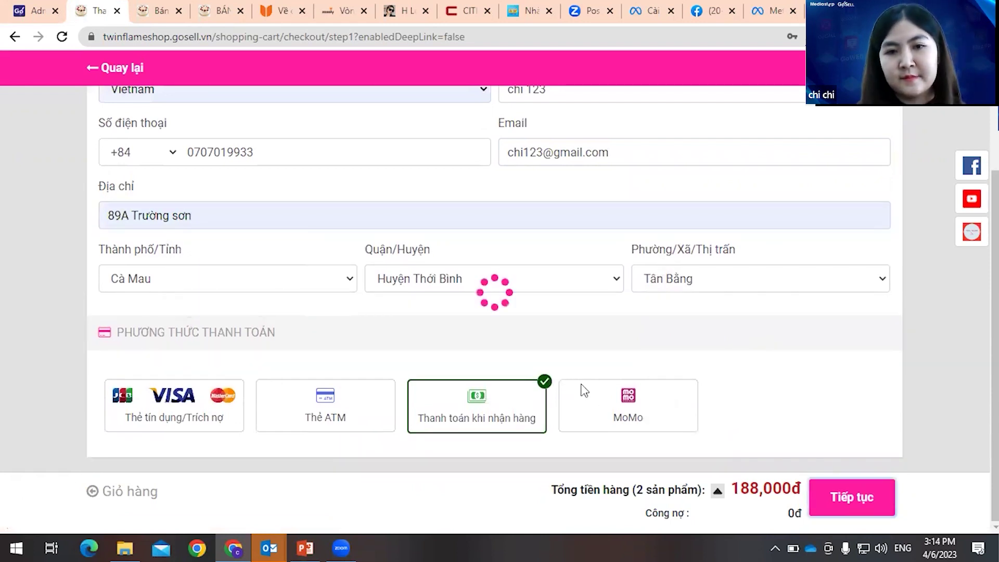
{"action": "left_click", "coordinate": [767, 259]}
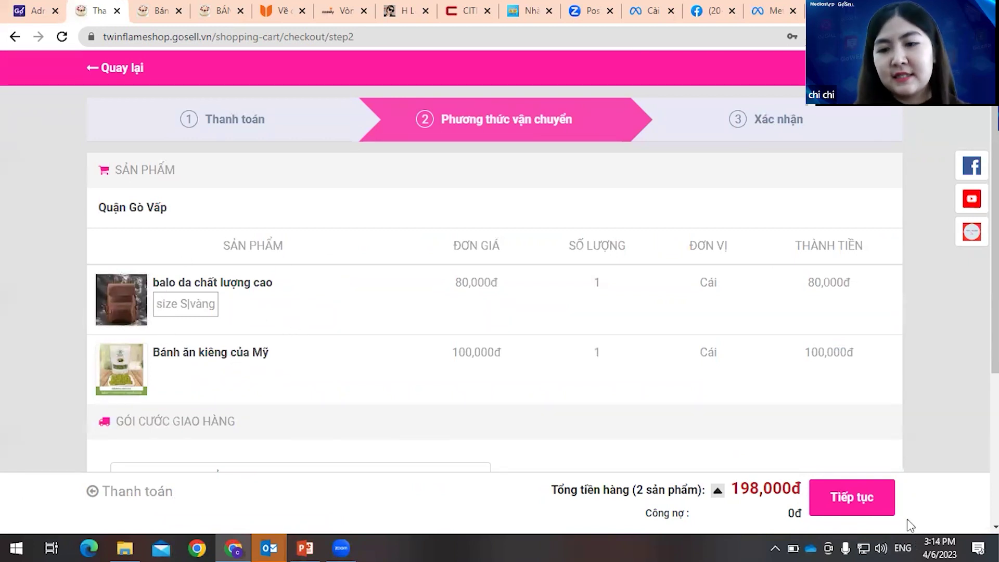
- Continue past shop delivery shipping and check the order total breakdown
{"action": "left_click", "coordinate": [890, 512]}
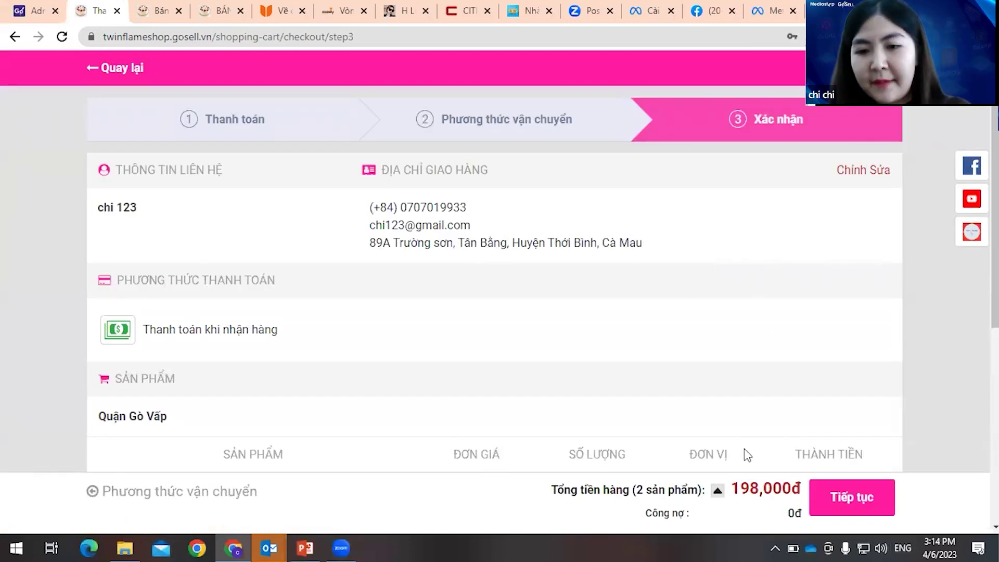
{"action": "left_click", "coordinate": [717, 490]}
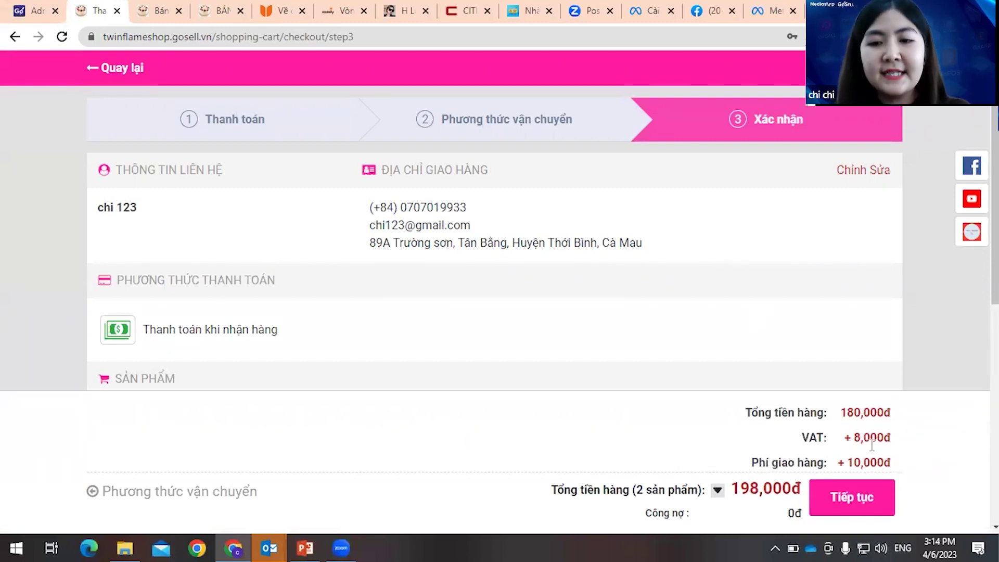
{"action": "key", "text": "alt+Left"}
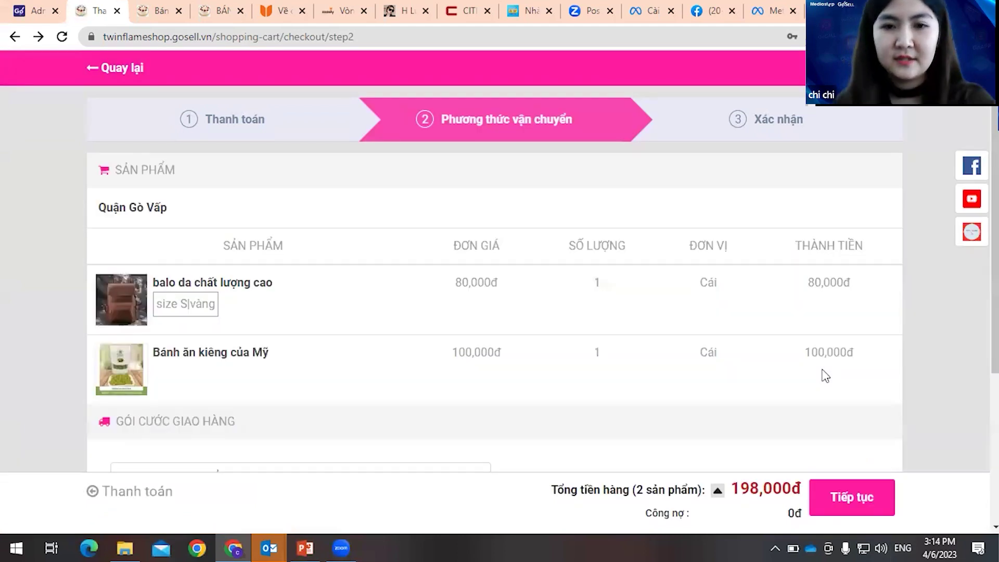
{"action": "scroll", "coordinate": [645, 387], "scroll_direction": "down", "scroll_amount": 1}
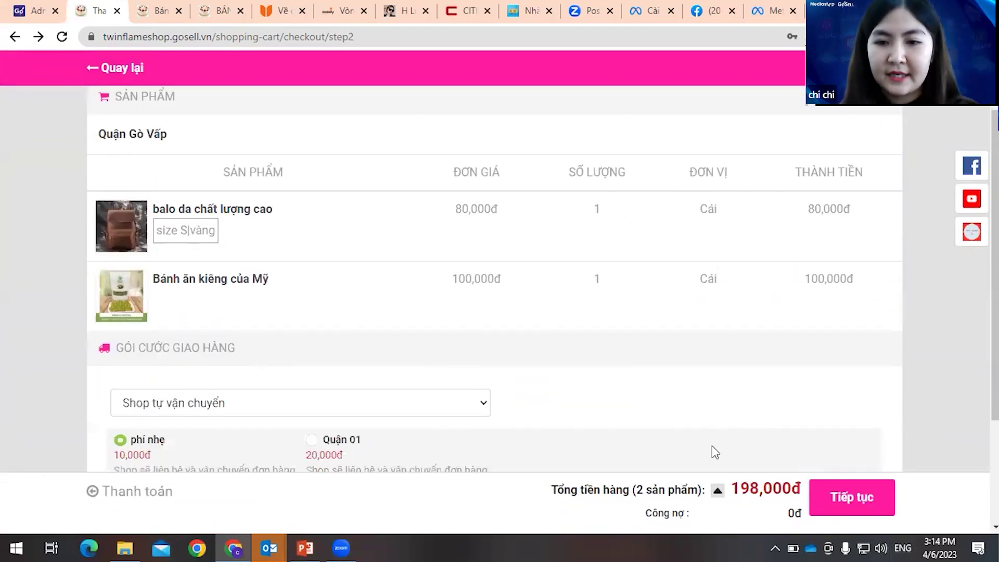
{"action": "left_click", "coordinate": [718, 490]}
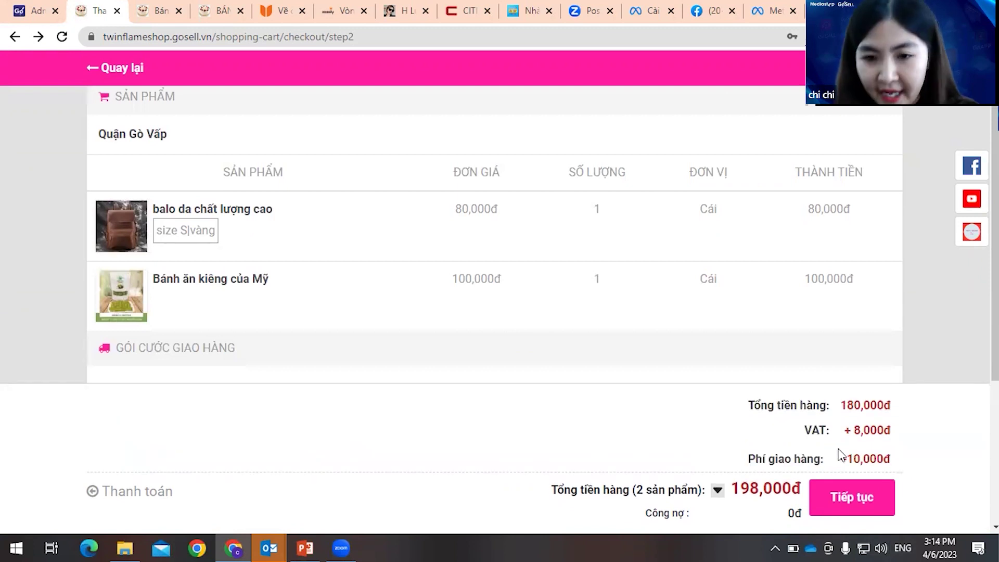
{"action": "left_click", "coordinate": [720, 455]}
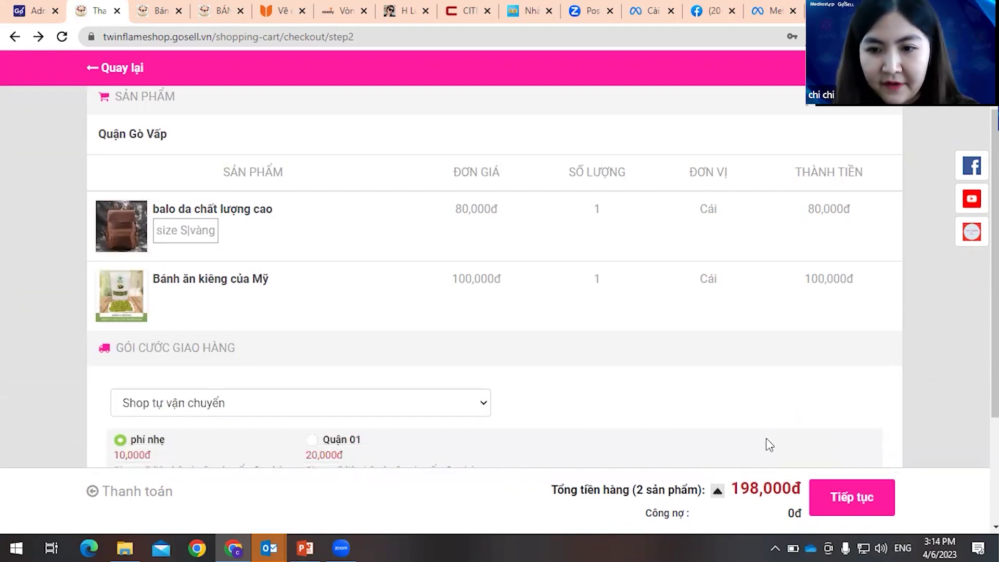
- Place the order until Đặt hàng thành công appears, then return to the landing page editor
{"action": "scroll", "coordinate": [569, 405], "scroll_direction": "down", "scroll_amount": 1}
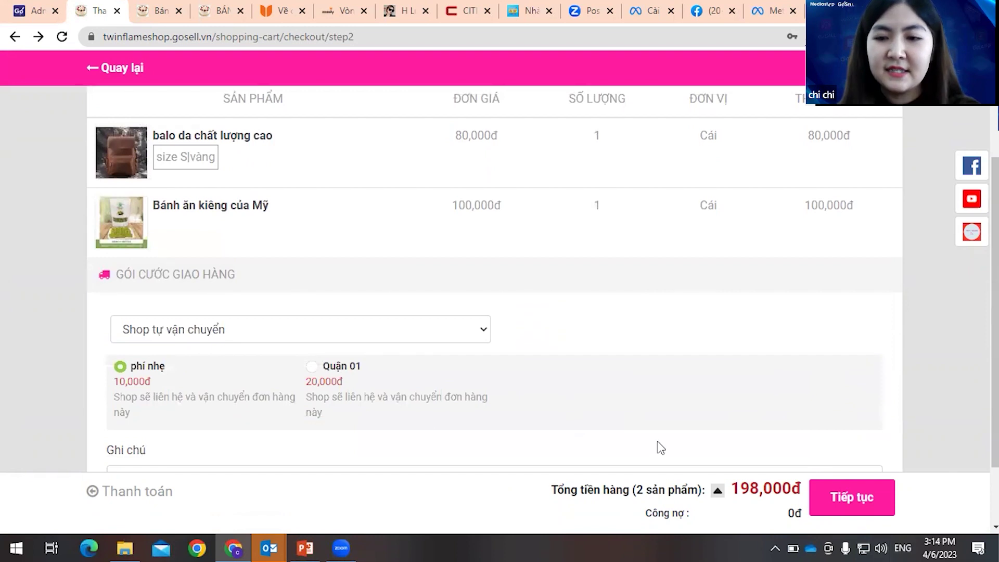
{"action": "left_click", "coordinate": [852, 497]}
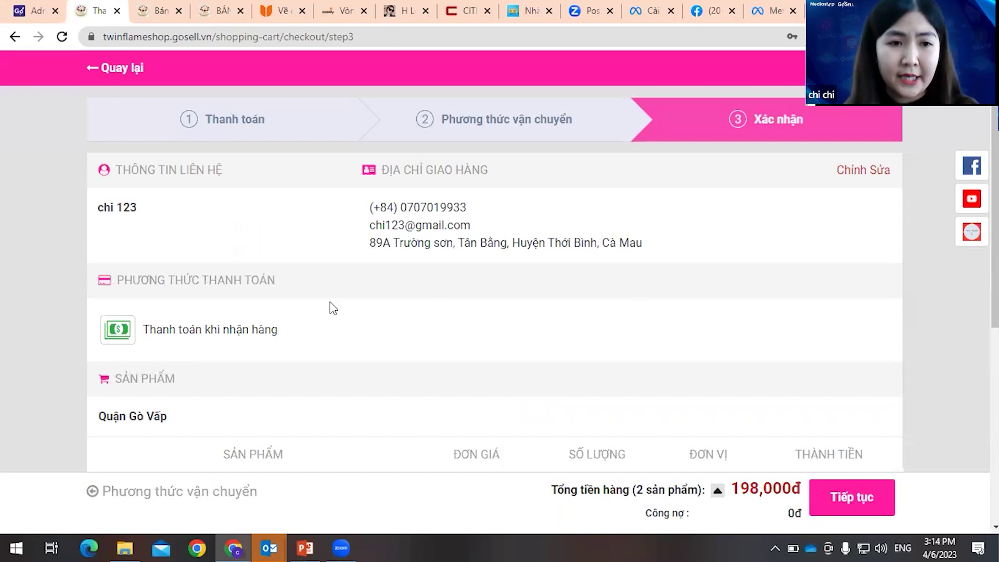
{"action": "scroll", "coordinate": [575, 346], "scroll_direction": "down", "scroll_amount": 1}
{"action": "scroll", "coordinate": [174, 296], "scroll_direction": "down", "scroll_amount": 4}
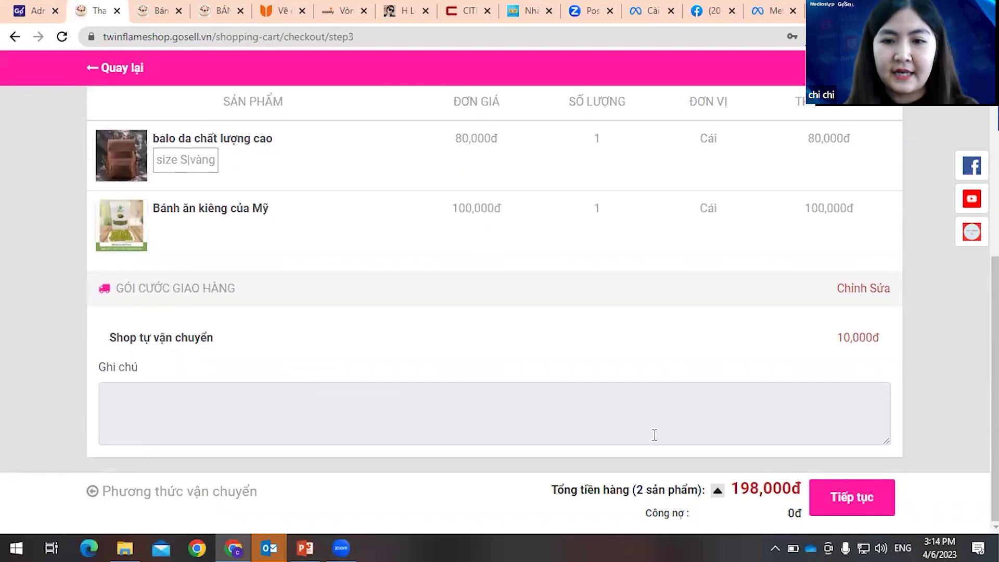
{"action": "left_click", "coordinate": [852, 497]}
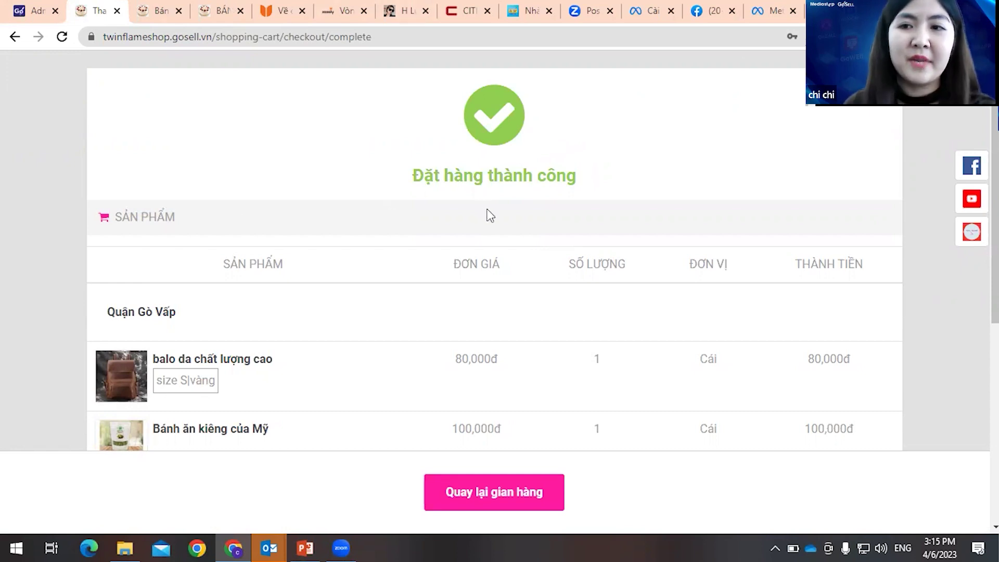
{"action": "left_click", "coordinate": [26, 12]}
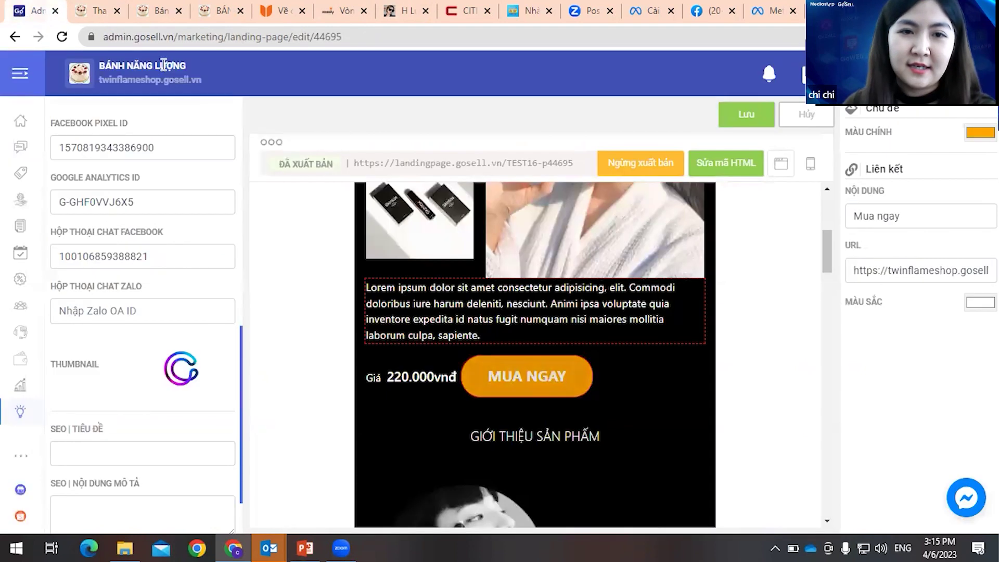
- Confirm lens2 as the page's Tag khách hàng theo trang value
{"action": "scroll", "coordinate": [190, 424], "scroll_direction": "up", "scroll_amount": 3}
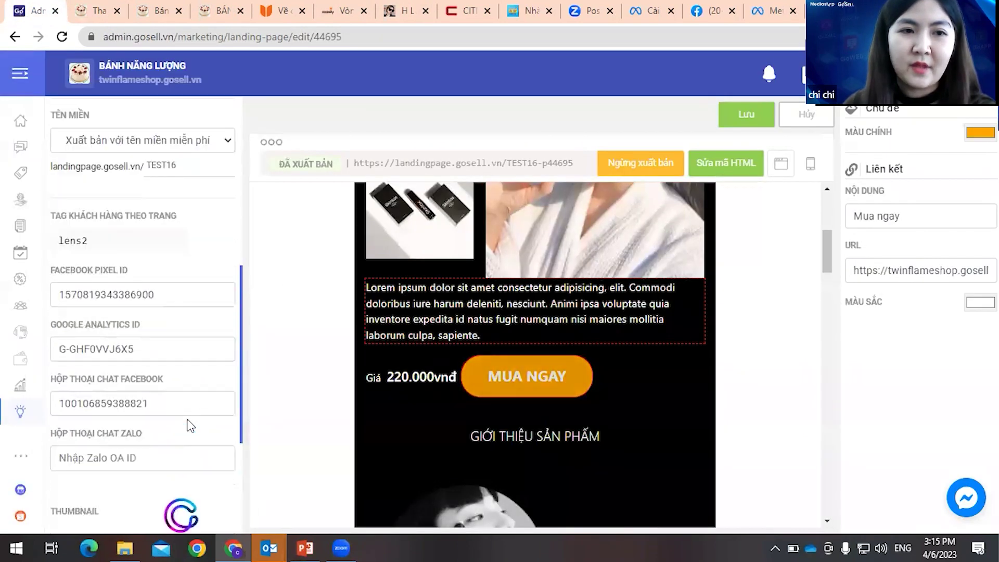
{"action": "scroll", "coordinate": [190, 424], "scroll_direction": "up", "scroll_amount": 1}
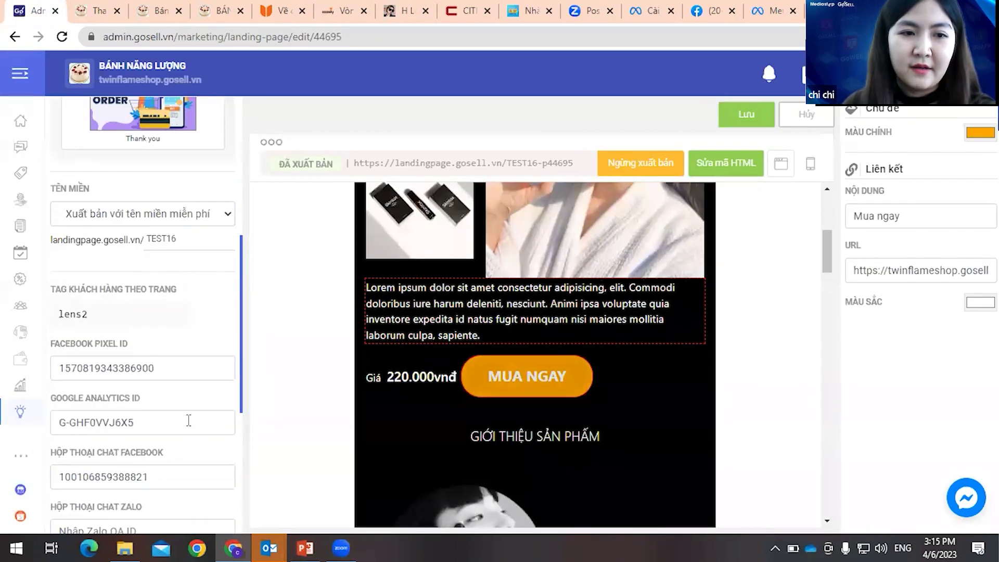
{"action": "left_click", "coordinate": [96, 314]}
{"action": "double_click", "coordinate": [156, 319]}
{"action": "left_click", "coordinate": [163, 314]}
{"action": "key", "text": "Return"}
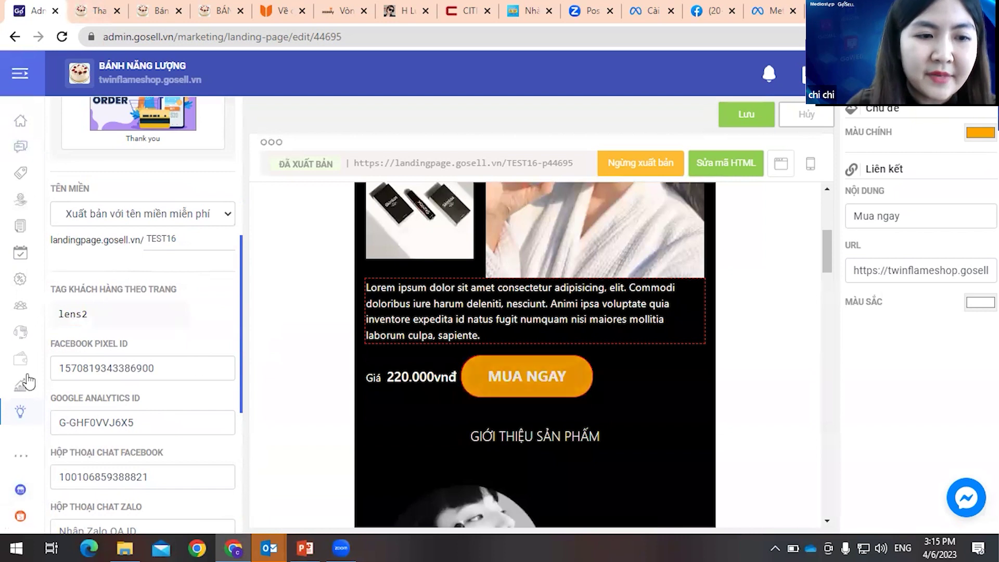
- Open the Khách Hàng customer list, leaving the editor without saving
{"action": "left_click", "coordinate": [18, 79]}
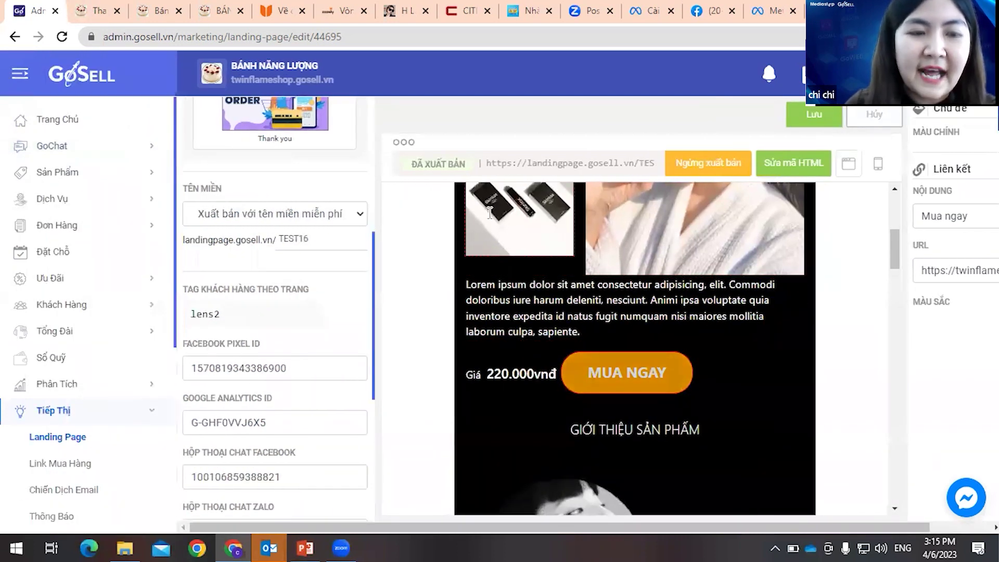
{"action": "scroll", "coordinate": [74, 303], "scroll_direction": "down", "scroll_amount": 2}
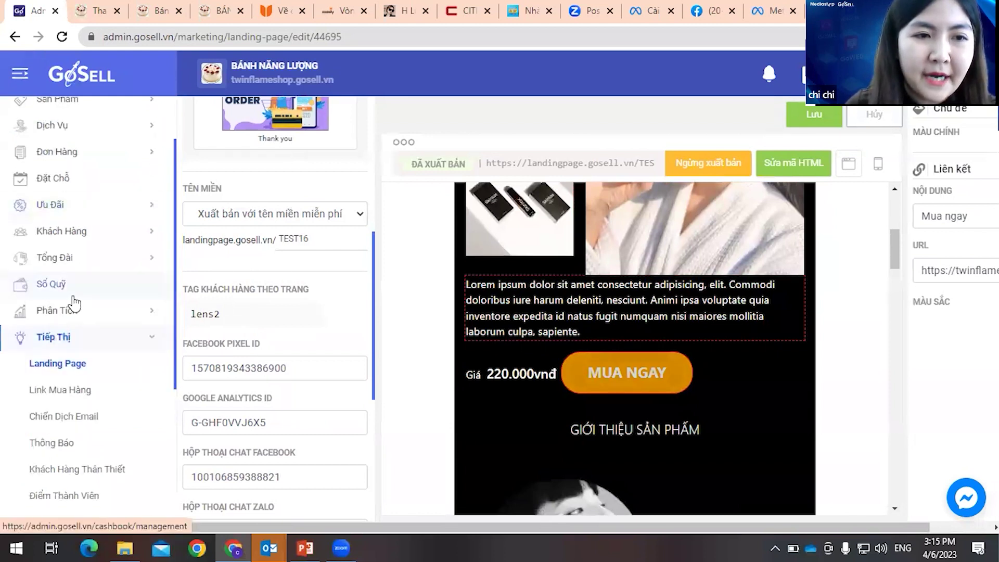
{"action": "left_click", "coordinate": [73, 232]}
{"action": "left_click", "coordinate": [530, 312]}
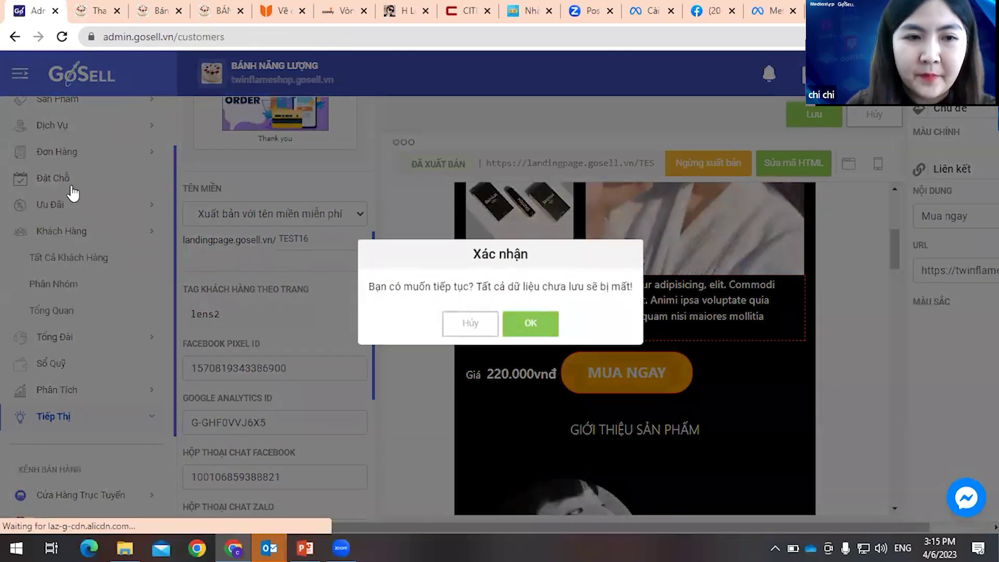
{"action": "scroll", "coordinate": [81, 334], "scroll_direction": "down", "scroll_amount": 1}
{"action": "scroll", "coordinate": [81, 334], "scroll_direction": "down", "scroll_amount": 2}
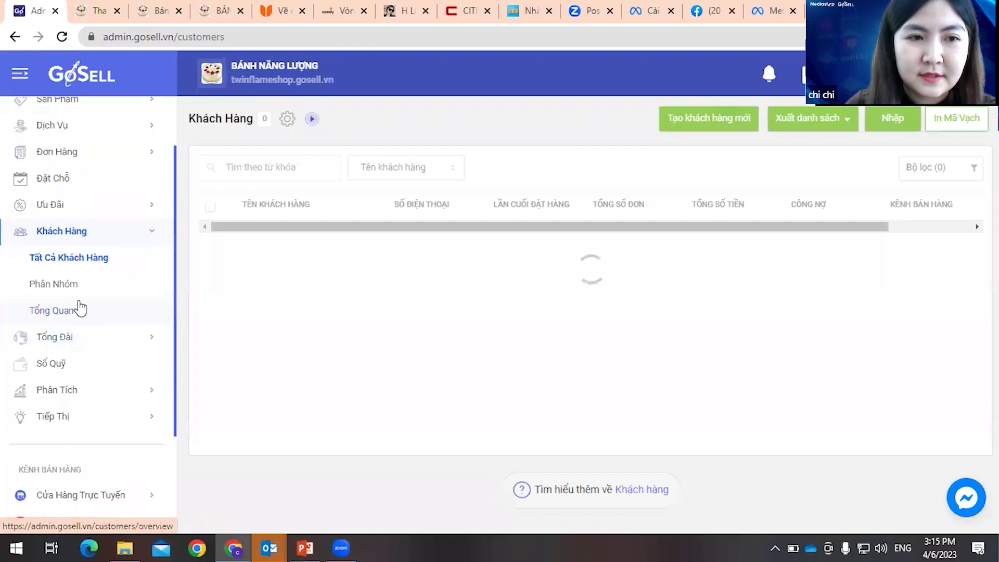
- Start a new customer group with the condition Thẻ khách hàng equals lens2
{"action": "left_click", "coordinate": [73, 285]}
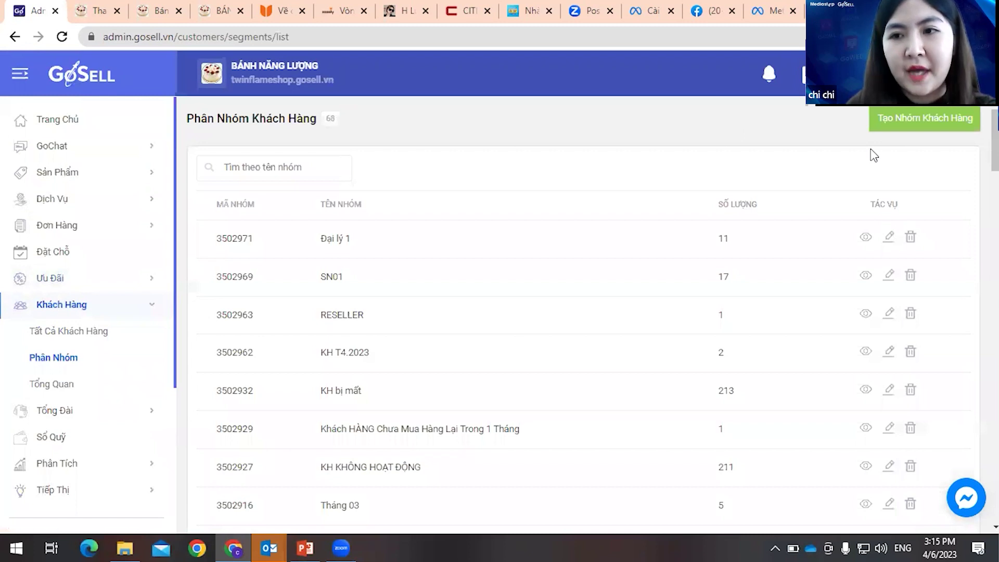
{"action": "left_click", "coordinate": [917, 126]}
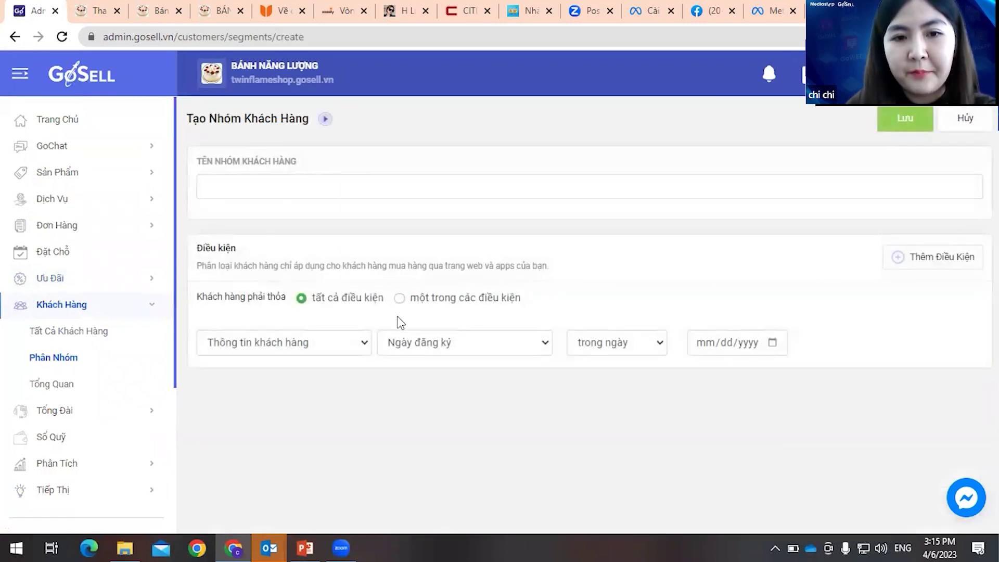
{"action": "left_click", "coordinate": [326, 348]}
{"action": "left_click", "coordinate": [424, 342]}
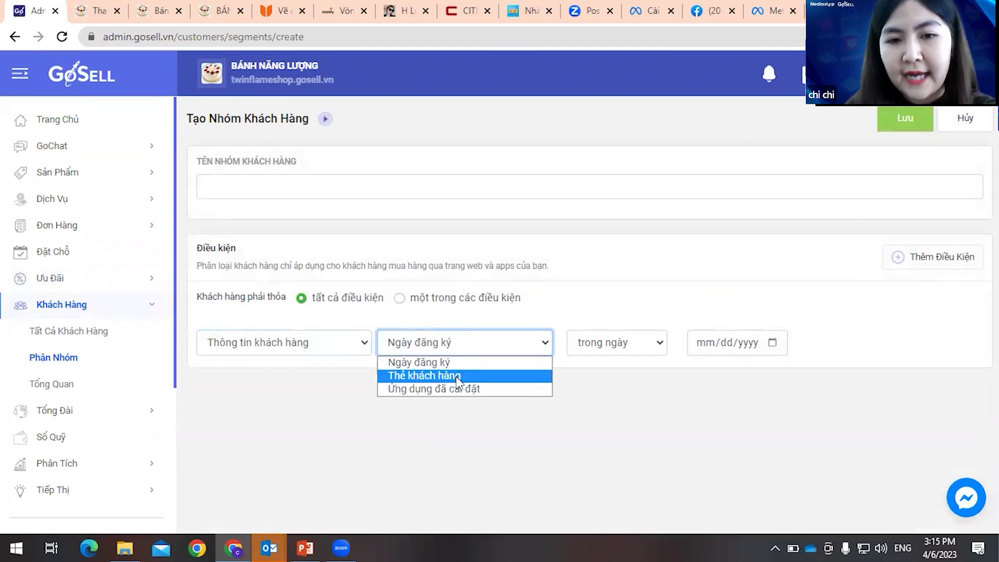
{"action": "left_click", "coordinate": [456, 376]}
{"action": "left_click", "coordinate": [744, 344]}
{"action": "scroll", "coordinate": [860, 361], "scroll_direction": "down", "scroll_amount": 2}
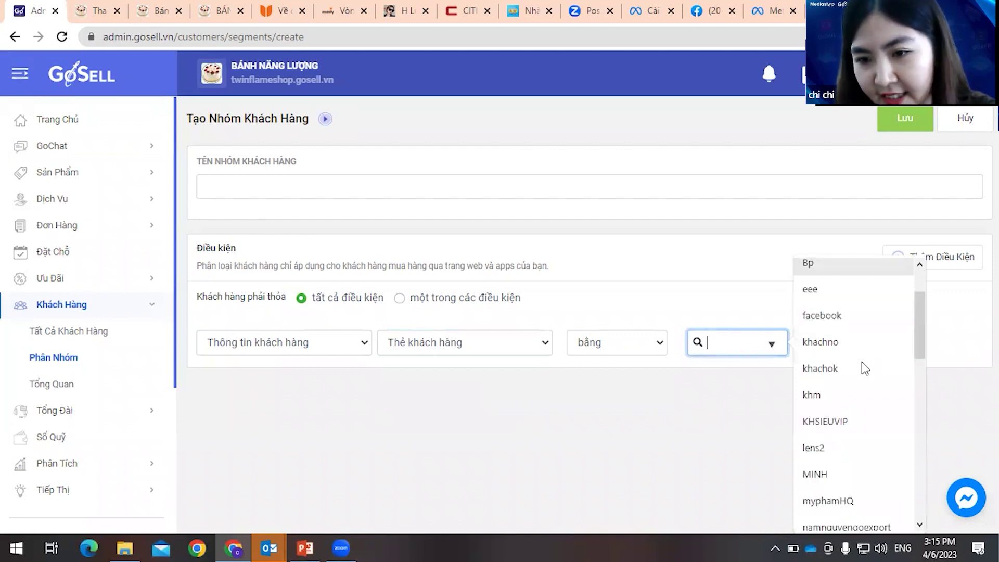
{"action": "left_click", "coordinate": [829, 451]}
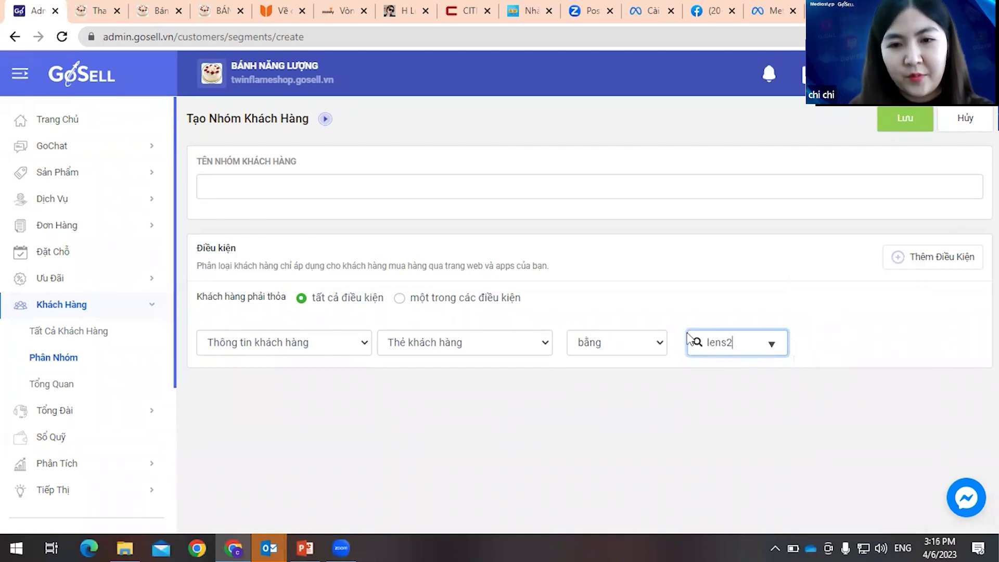
- Name the customer group lens2 and save it
{"action": "left_click", "coordinate": [885, 119]}
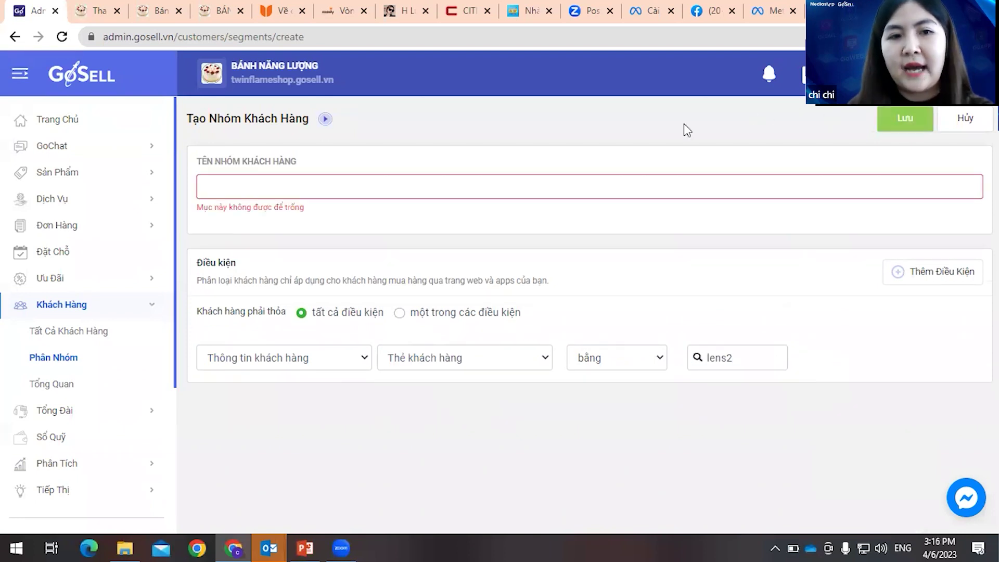
{"action": "left_click", "coordinate": [618, 182]}
{"action": "type", "text": "ns2"}
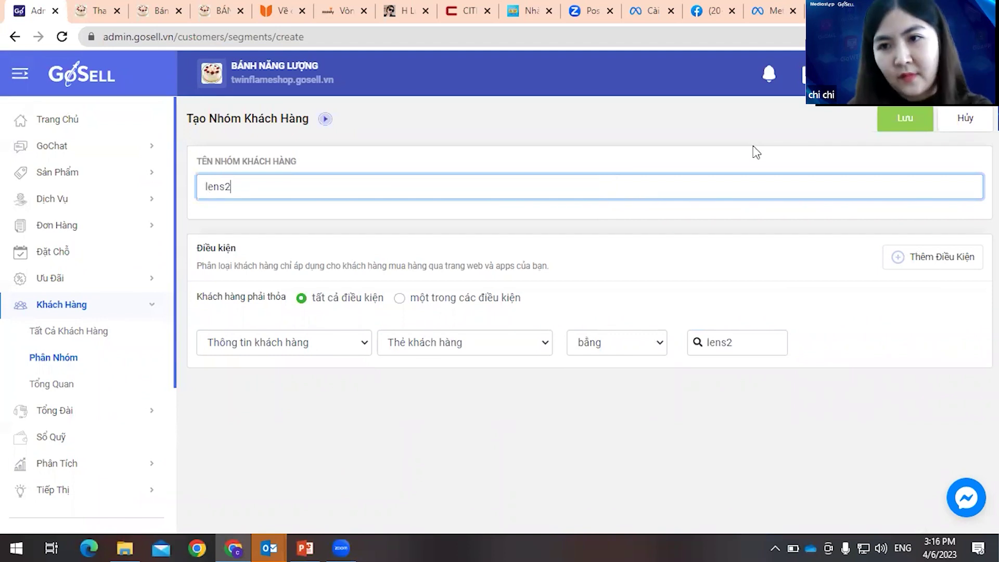
{"action": "left_click", "coordinate": [915, 130]}
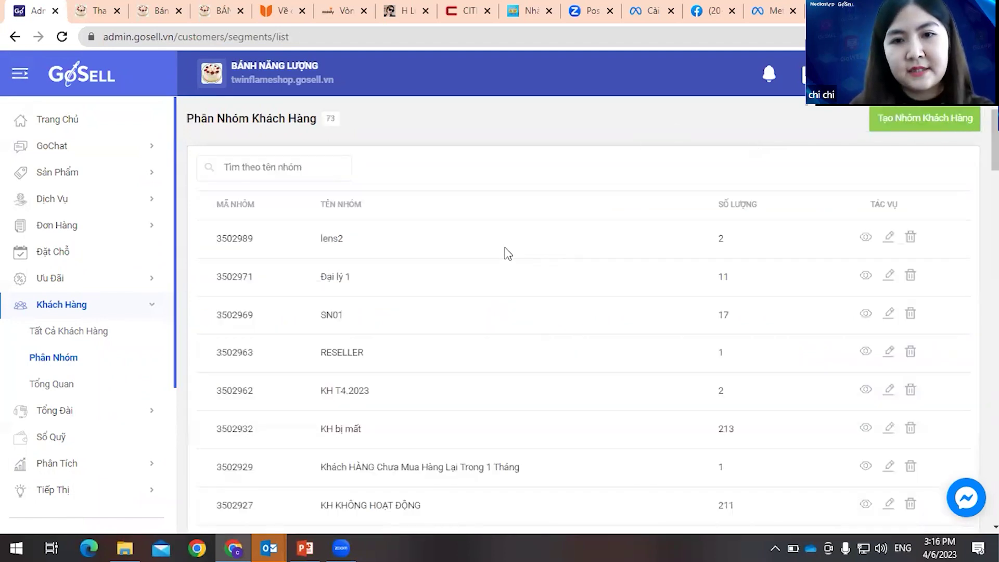
{"action": "double_click", "coordinate": [721, 239]}
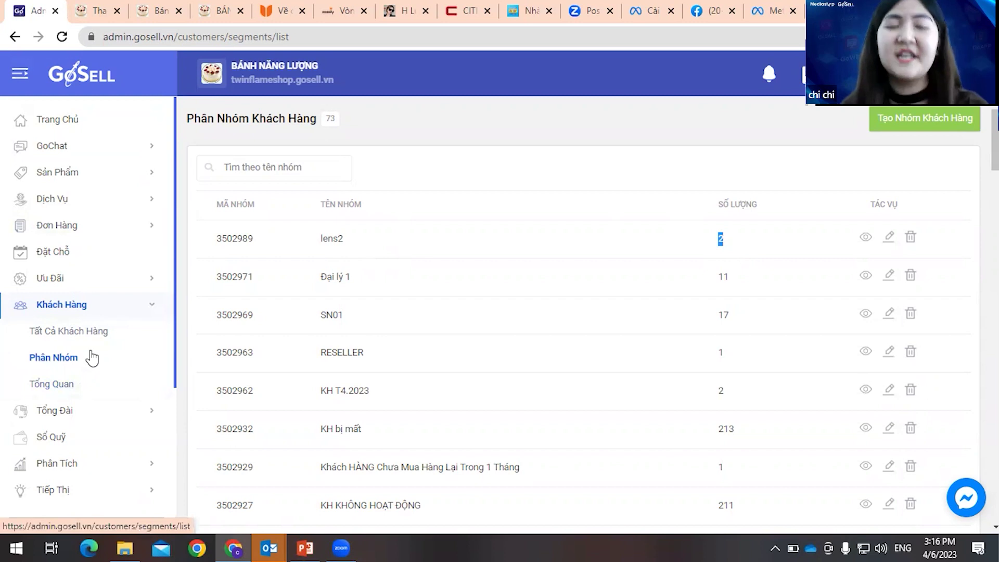
{"action": "scroll", "coordinate": [93, 358], "scroll_direction": "down", "scroll_amount": 4}
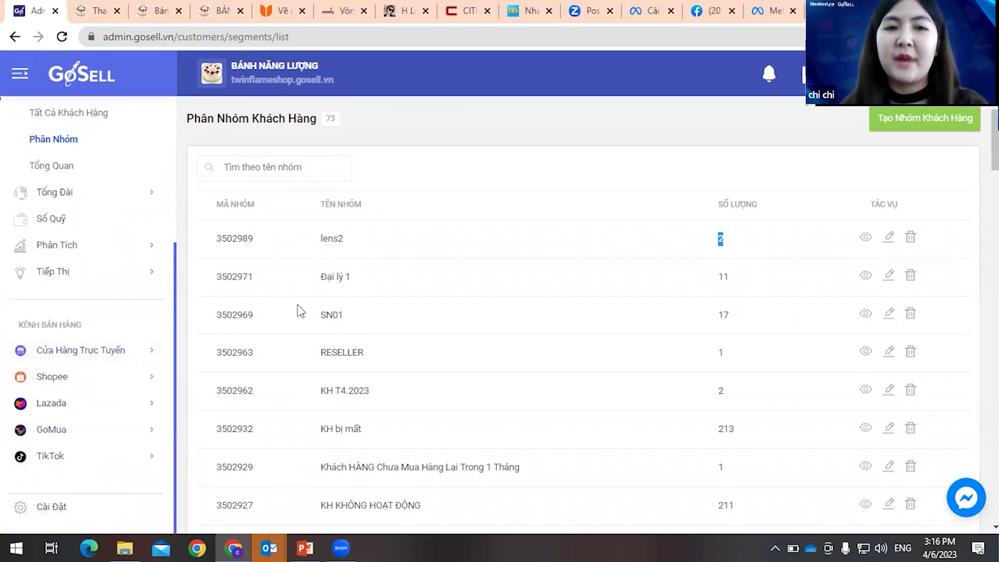
{"action": "scroll", "coordinate": [118, 258], "scroll_direction": "up", "scroll_amount": 3}
{"action": "scroll", "coordinate": [119, 257], "scroll_direction": "up", "scroll_amount": 1}
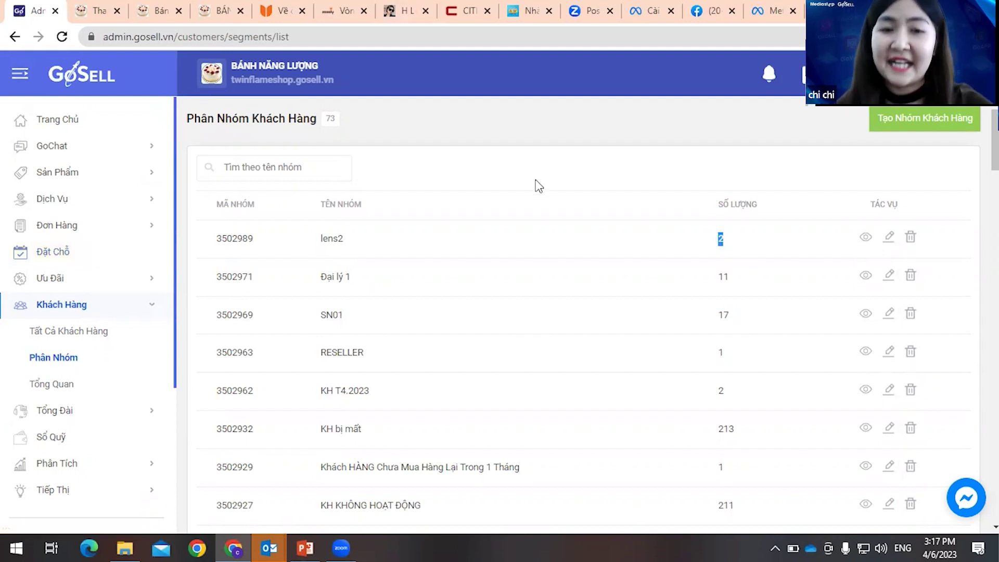
{"action": "scroll", "coordinate": [537, 186], "scroll_direction": "down", "scroll_amount": 1}
{"action": "scroll", "coordinate": [538, 185], "scroll_direction": "down", "scroll_amount": 6}
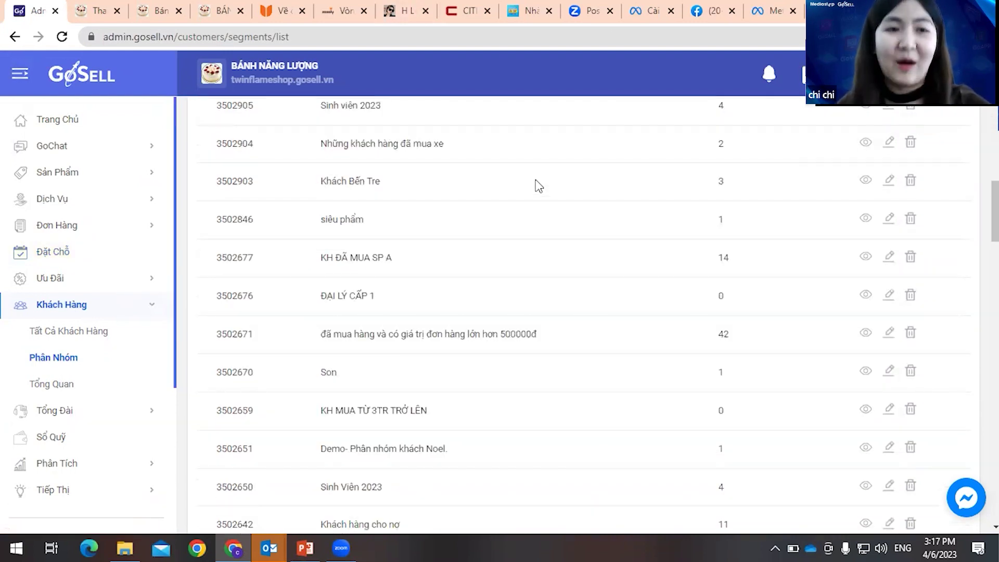
{"action": "scroll", "coordinate": [539, 185], "scroll_direction": "up", "scroll_amount": 7}
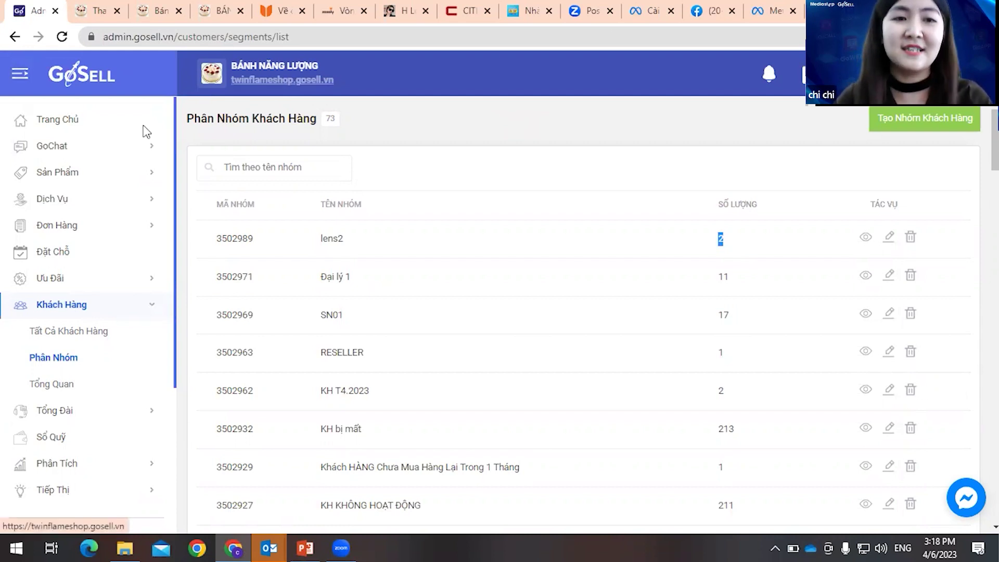
{"action": "scroll", "coordinate": [115, 302], "scroll_direction": "down", "scroll_amount": 3}
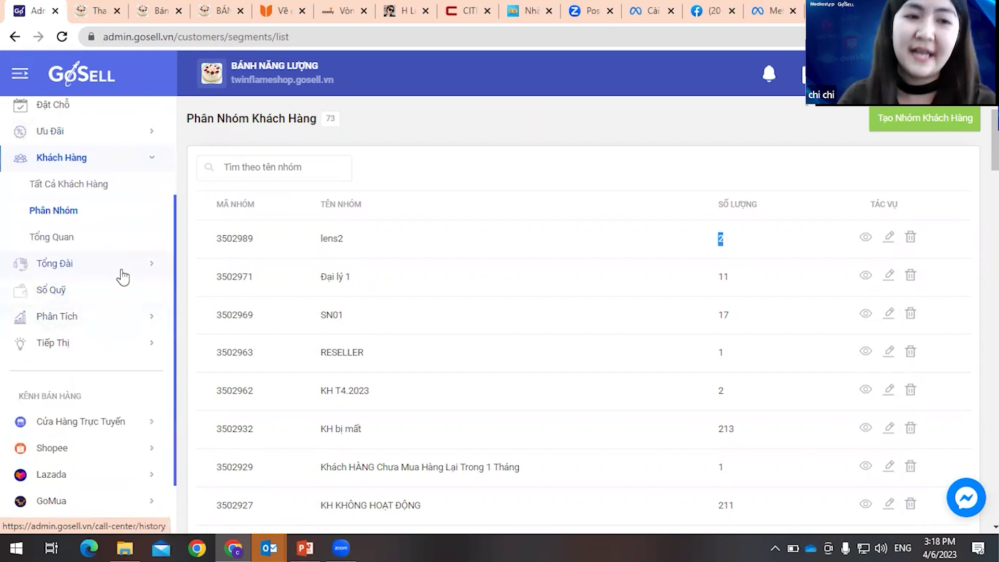
{"action": "scroll", "coordinate": [112, 290], "scroll_direction": "down", "scroll_amount": 2}
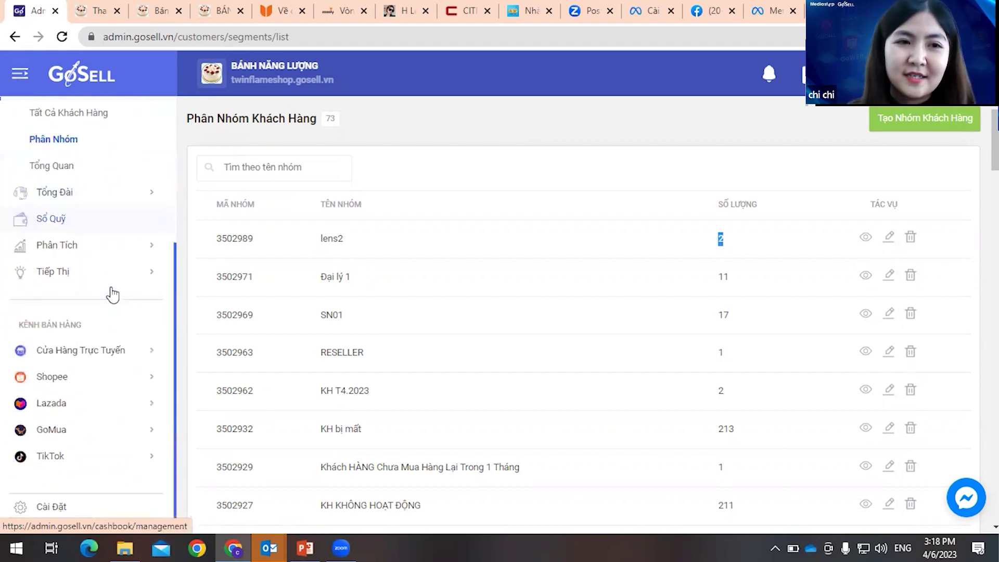
{"action": "scroll", "coordinate": [120, 291], "scroll_direction": "up", "scroll_amount": 5}
{"action": "left_click", "coordinate": [305, 548]}
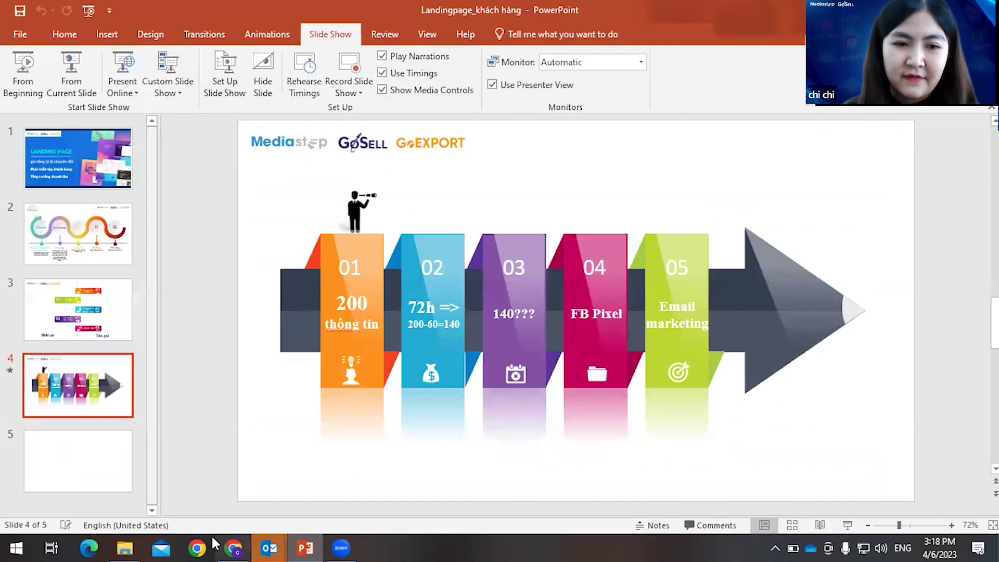
{"action": "left_click", "coordinate": [305, 548]}
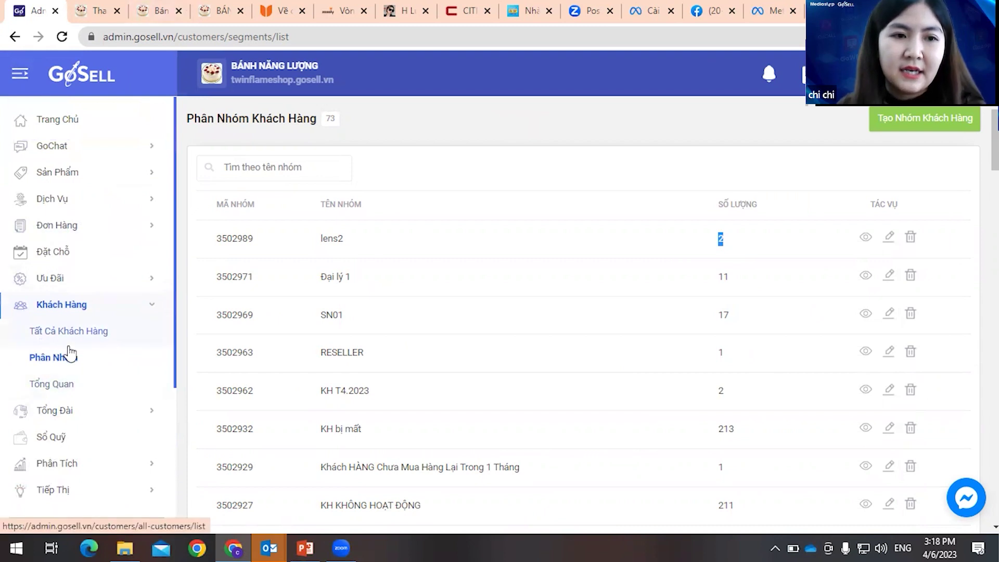
- Go from the customer list to Tiếp Thị Landing Page and create a new landing page
{"action": "left_click", "coordinate": [66, 333]}
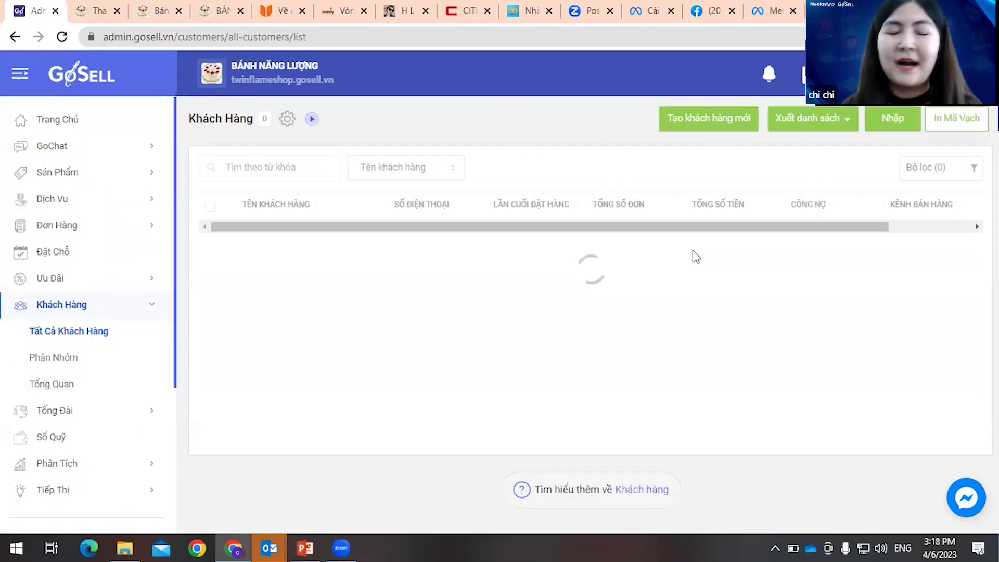
{"action": "scroll", "coordinate": [101, 336], "scroll_direction": "down", "scroll_amount": 4}
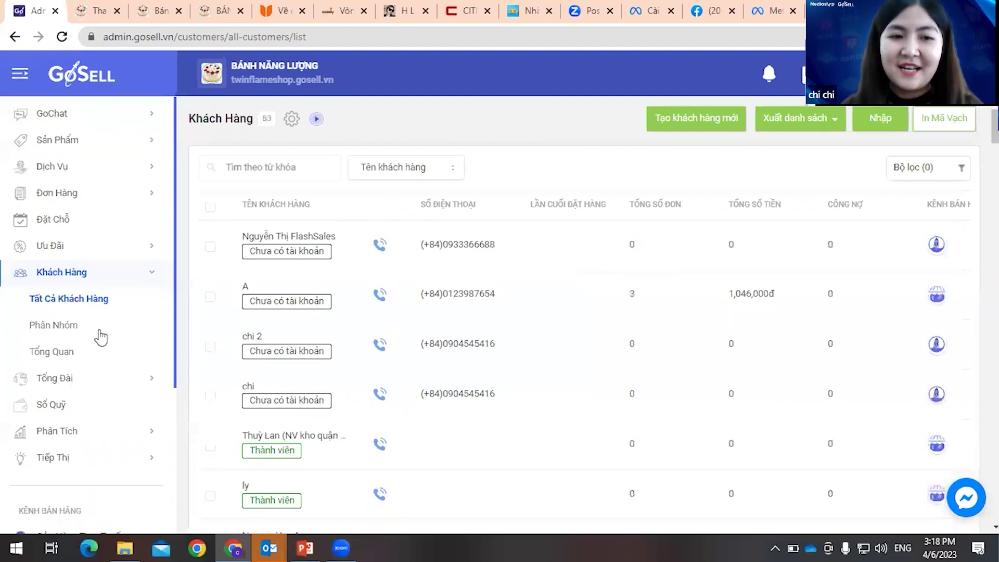
{"action": "left_click", "coordinate": [102, 273]}
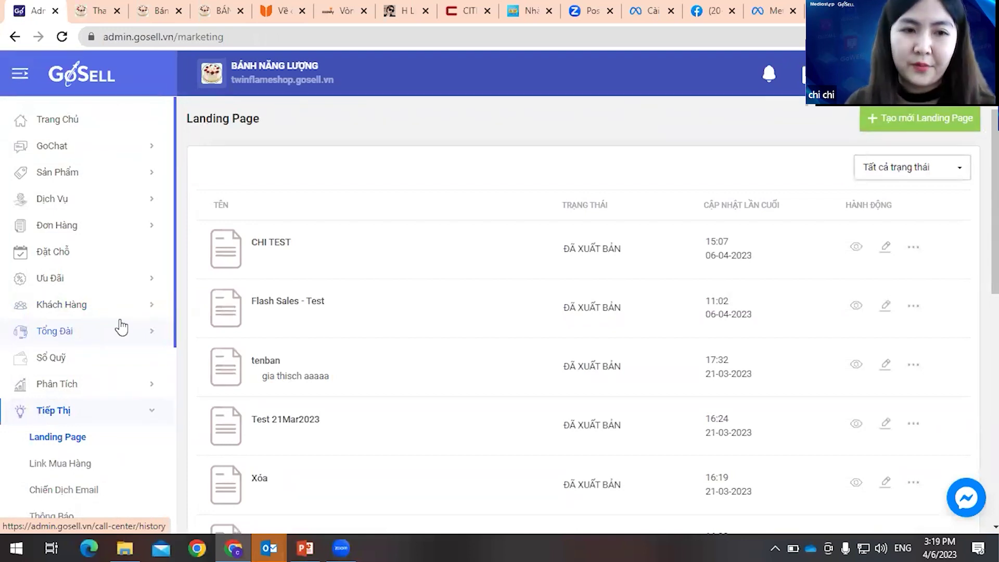
{"action": "left_click", "coordinate": [898, 130]}
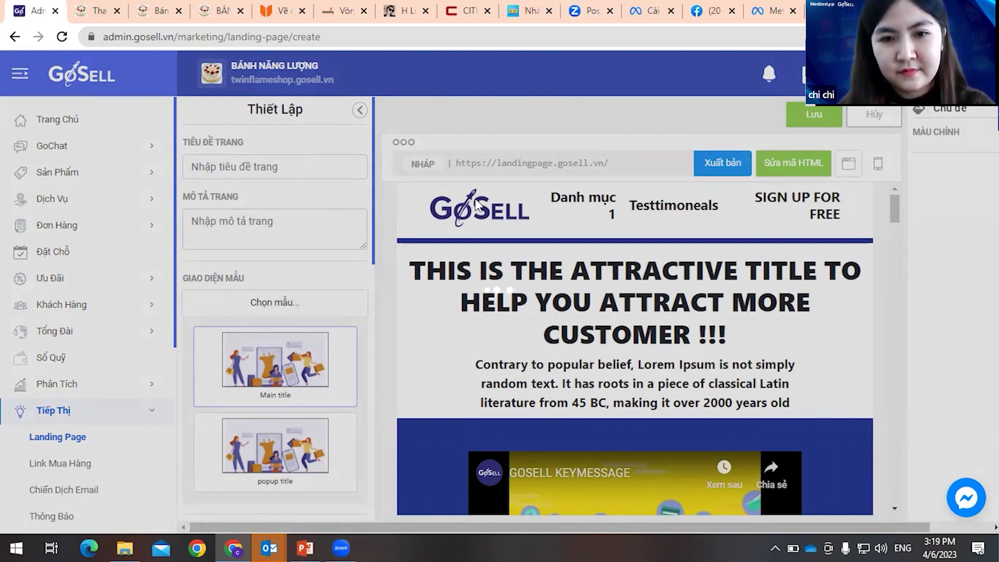
{"action": "key", "text": "ctrl+t"}
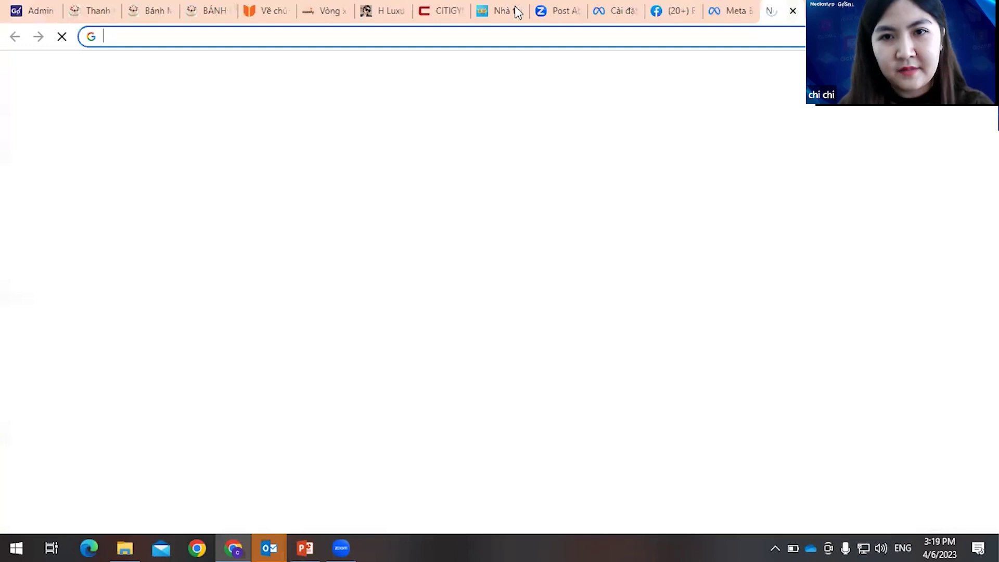
- Search for 'google analytics' and open the Google Analytics site from the results
{"action": "left_click", "coordinate": [520, 36]}
{"action": "type", "text": "go"}
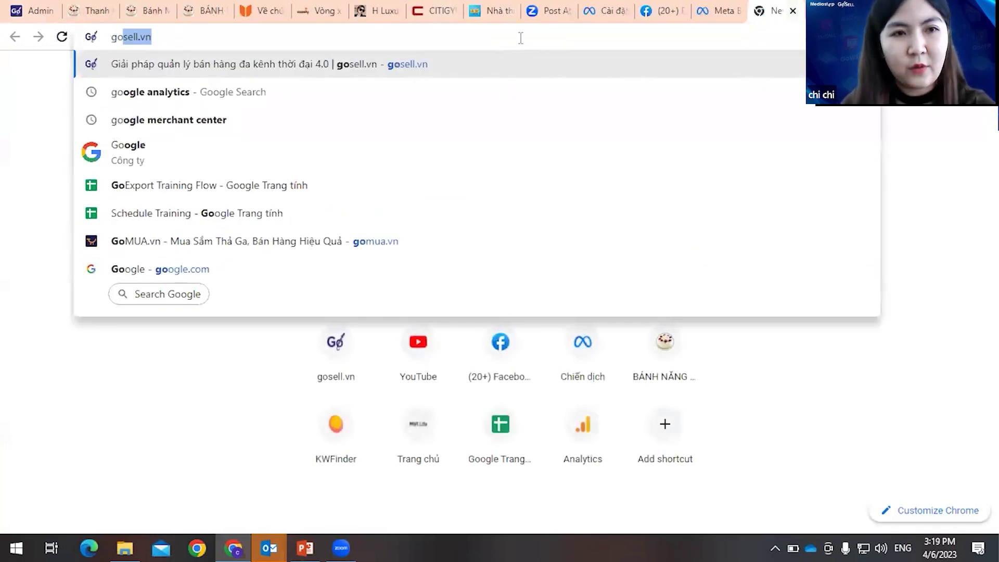
{"action": "type", "text": "ô"}
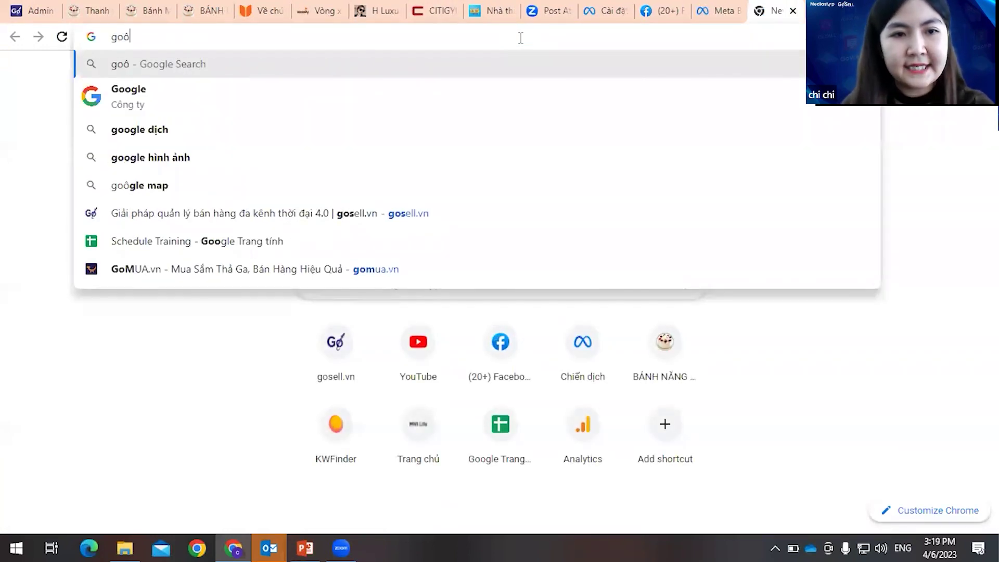
{"action": "key", "text": "BackSpace"}
{"action": "type", "text": "o"}
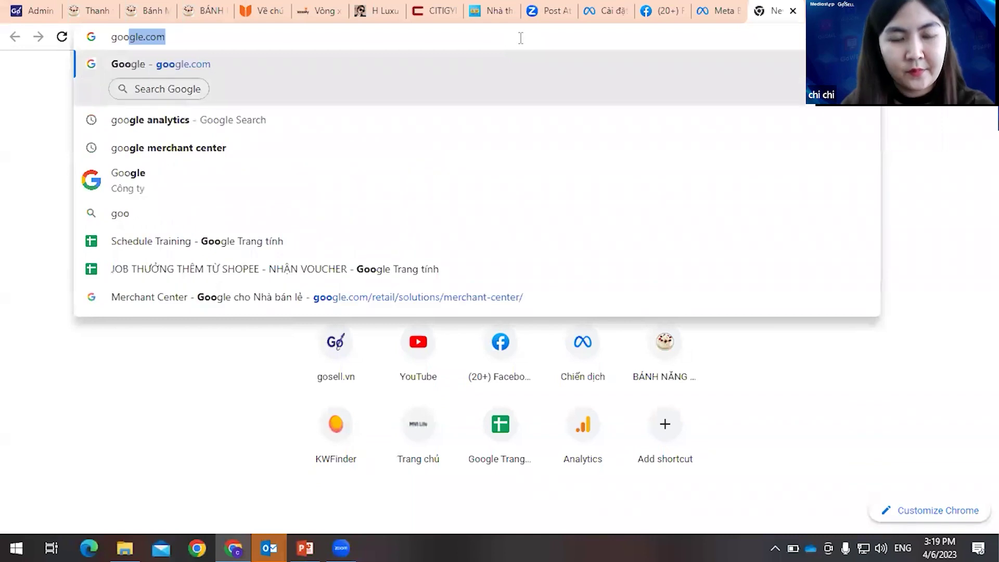
{"action": "type", "text": "gle an"}
{"action": "key", "text": "Return"}
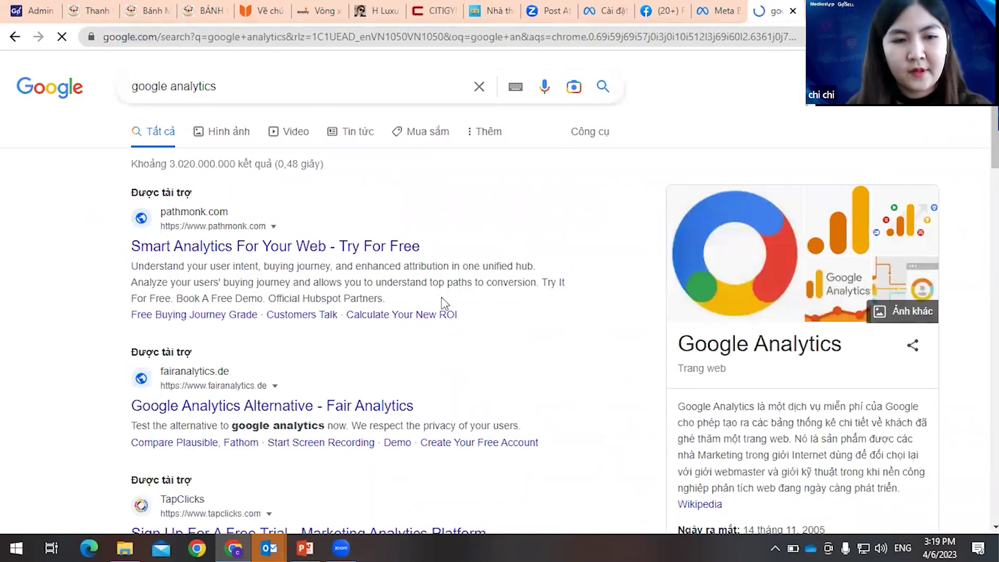
{"action": "scroll", "coordinate": [443, 303], "scroll_direction": "down", "scroll_amount": 5}
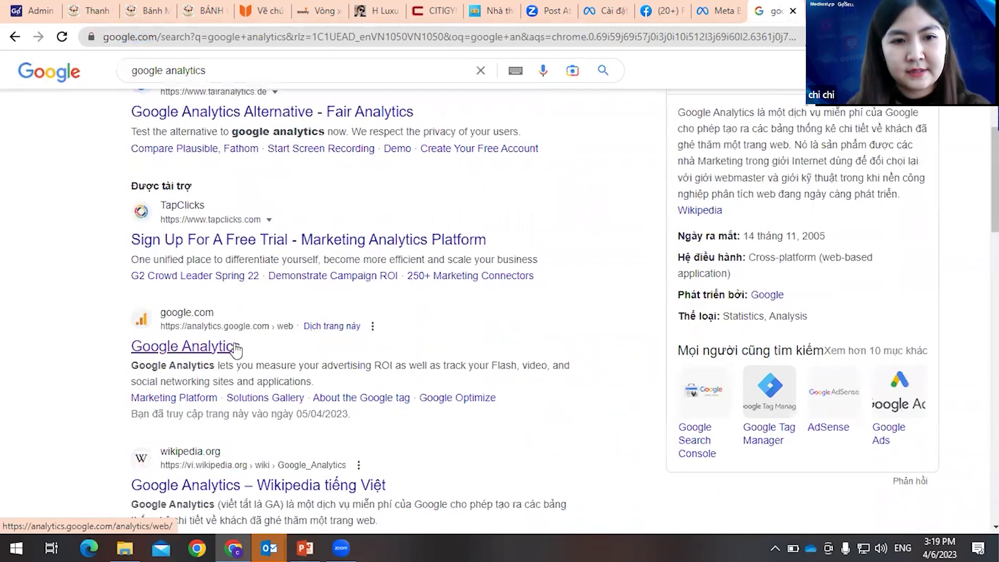
{"action": "left_click", "coordinate": [235, 347]}
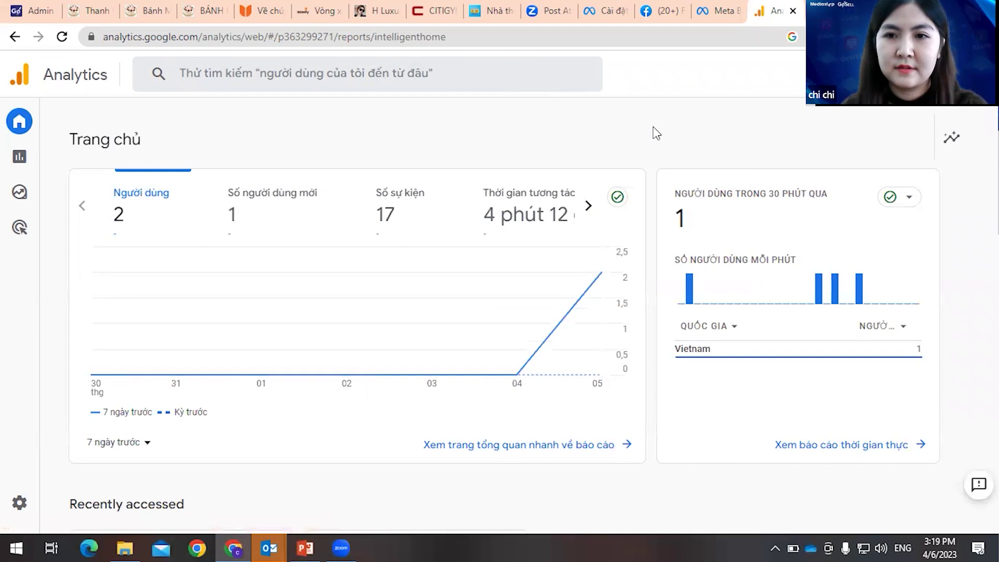
- Create an account named Bánh Năng Lượng with data sharing with Google products enabled
{"action": "left_click", "coordinate": [19, 503]}
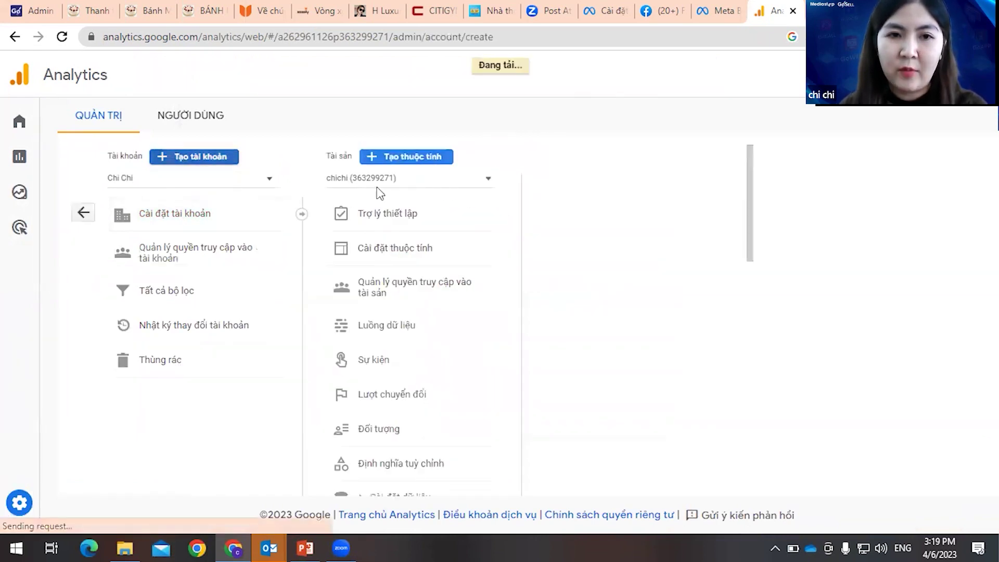
{"action": "scroll", "coordinate": [459, 242], "scroll_direction": "down", "scroll_amount": 1}
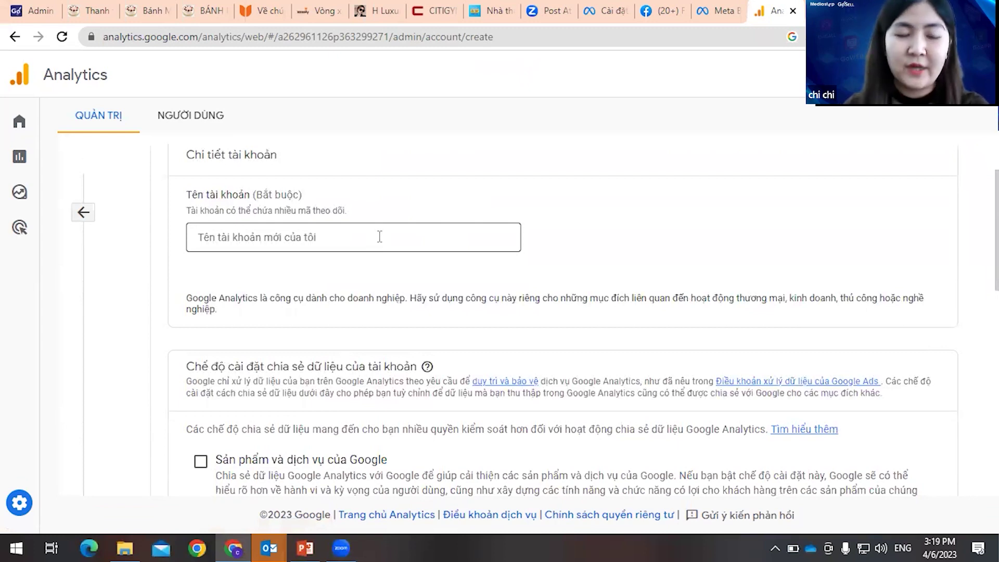
{"action": "left_click", "coordinate": [380, 237]}
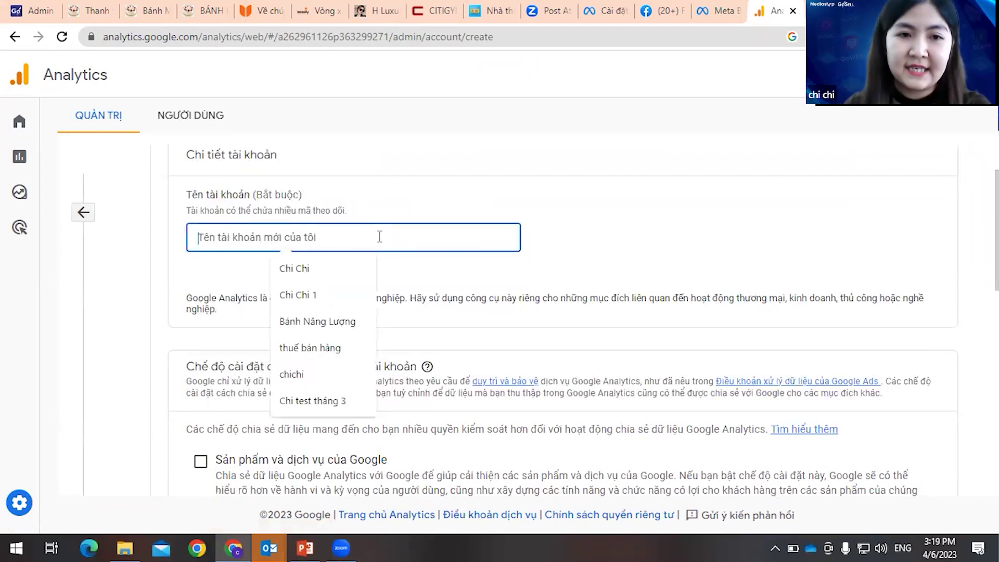
{"action": "left_click", "coordinate": [342, 327]}
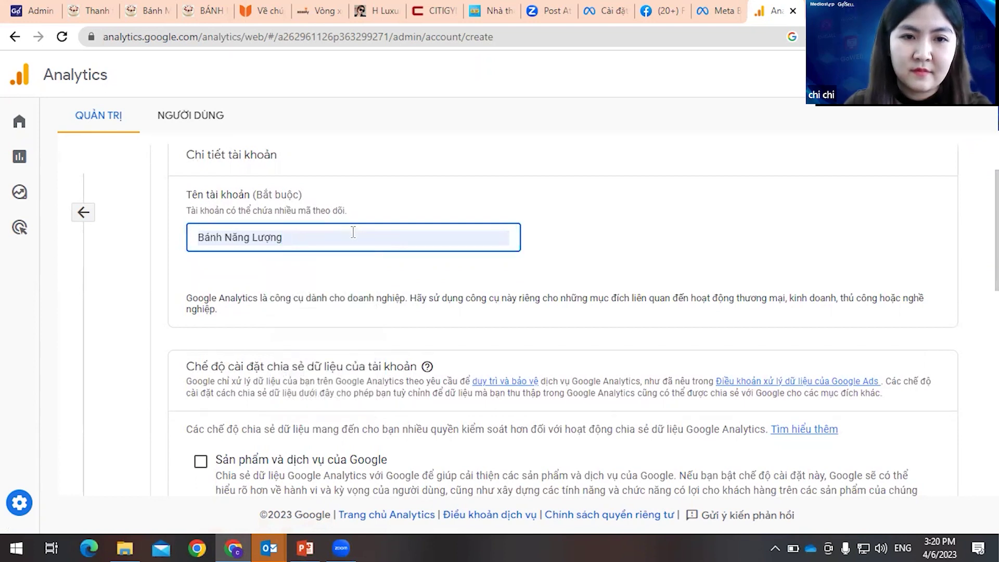
{"action": "type", "text": "1"}
{"action": "scroll", "coordinate": [332, 260], "scroll_direction": "down", "scroll_amount": 3}
{"action": "left_click", "coordinate": [201, 314]}
{"action": "scroll", "coordinate": [263, 332], "scroll_direction": "down", "scroll_amount": 8}
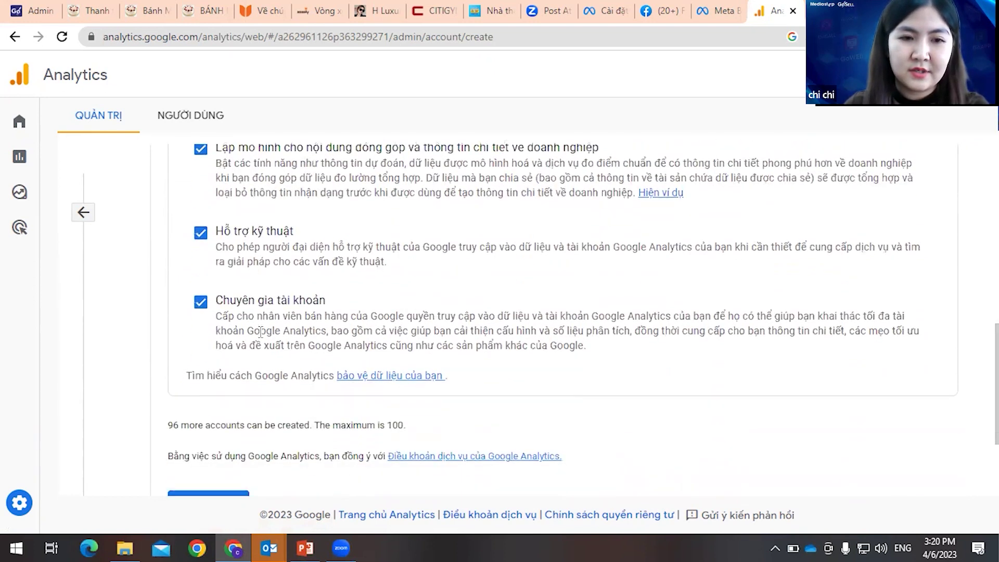
{"action": "left_click", "coordinate": [236, 358]}
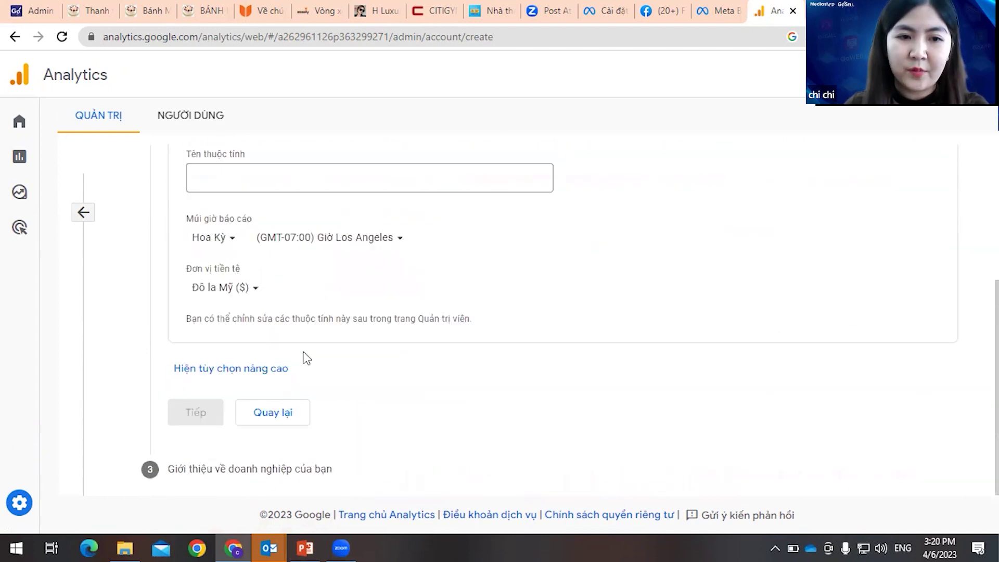
- Name the property banhnangluong with Việt Nam time zone and Đồng Việt Nam currency
{"action": "left_click", "coordinate": [275, 248]}
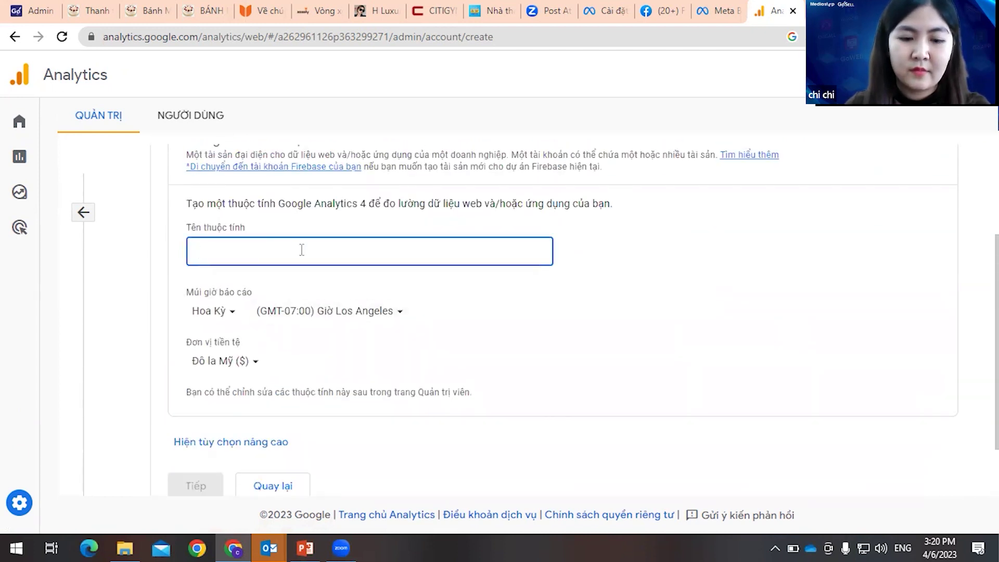
{"action": "type", "text": "banhnangluong"}
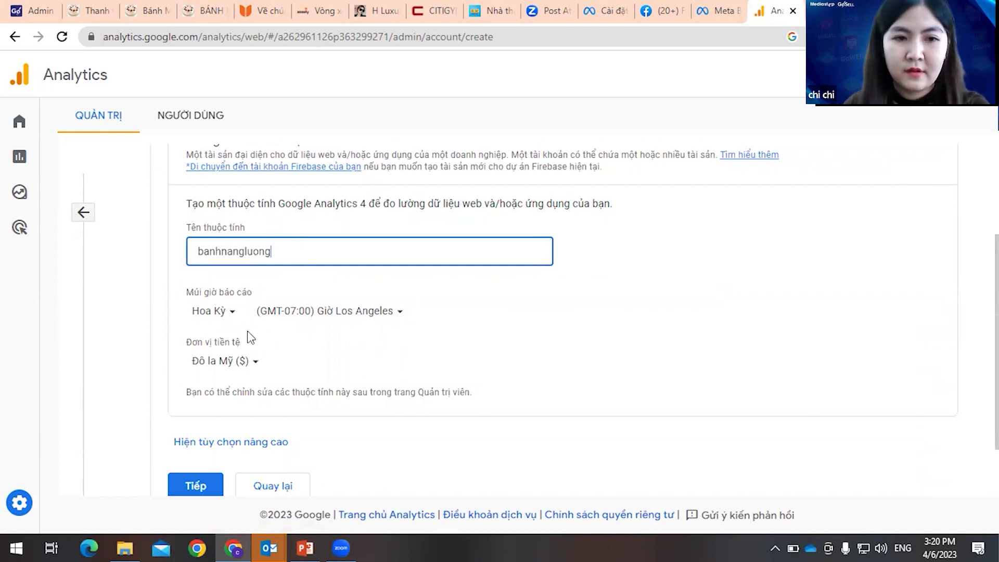
{"action": "left_click", "coordinate": [213, 312]}
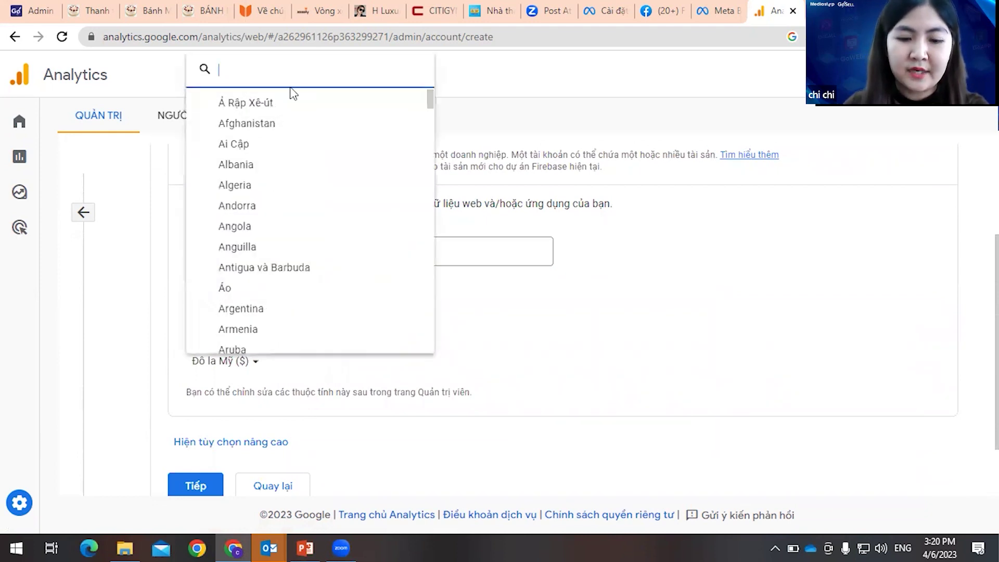
{"action": "key", "text": "BackSpace"}
{"action": "key", "text": "BackSpace"}
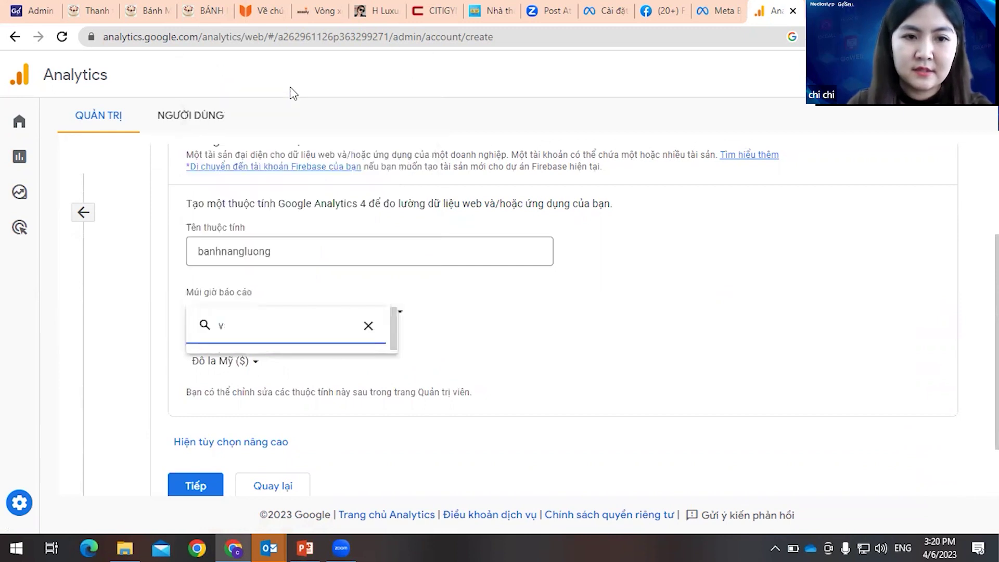
{"action": "type", "text": "ie"}
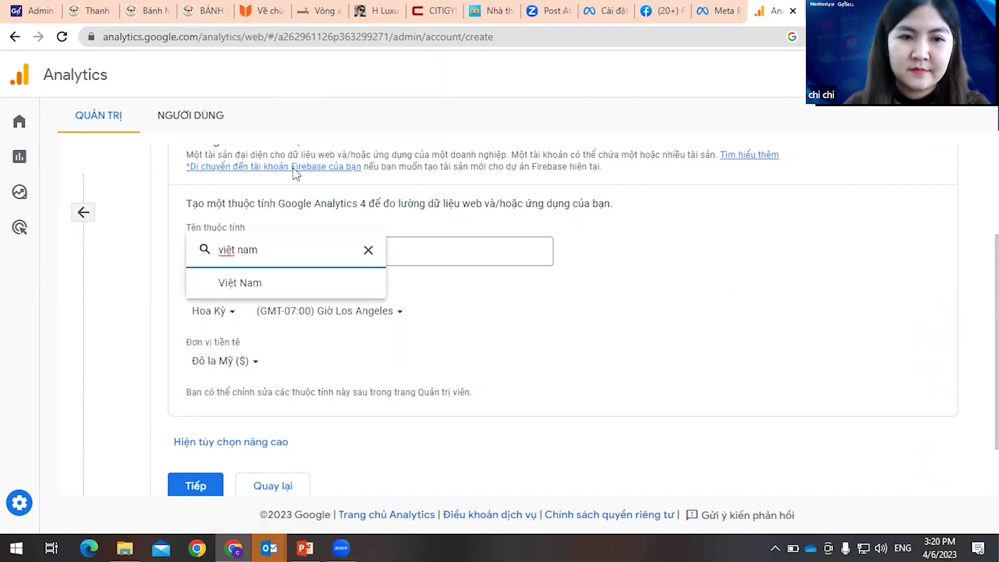
{"action": "left_click", "coordinate": [244, 285]}
{"action": "left_click", "coordinate": [236, 365]}
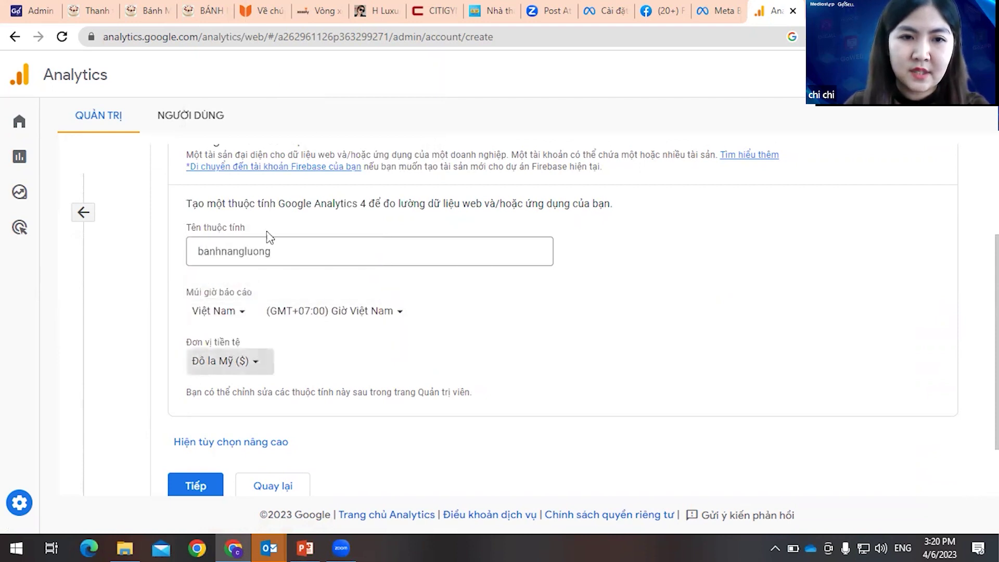
{"action": "type", "text": "Đongf"}
{"action": "left_click", "coordinate": [236, 339]}
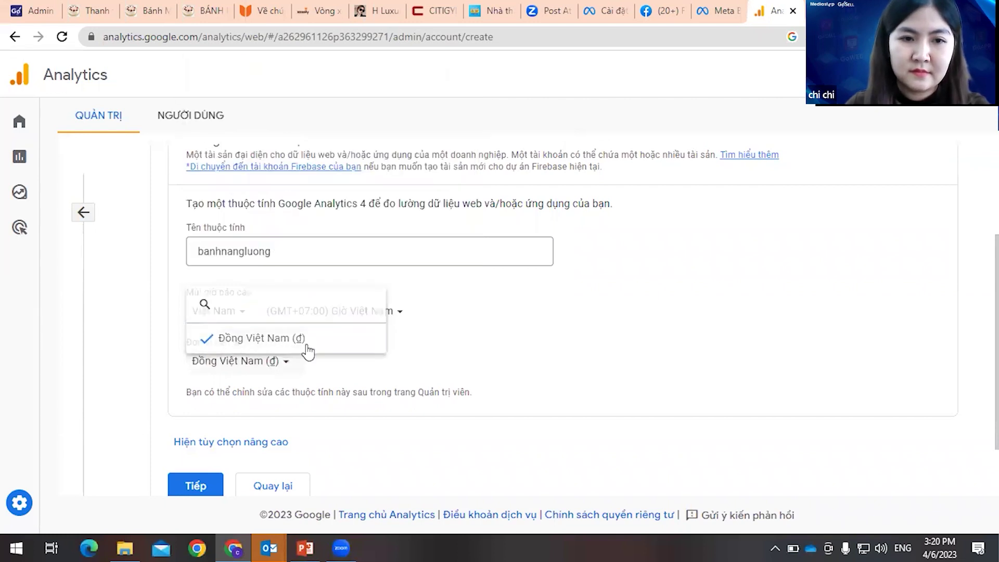
{"action": "left_click", "coordinate": [208, 418]}
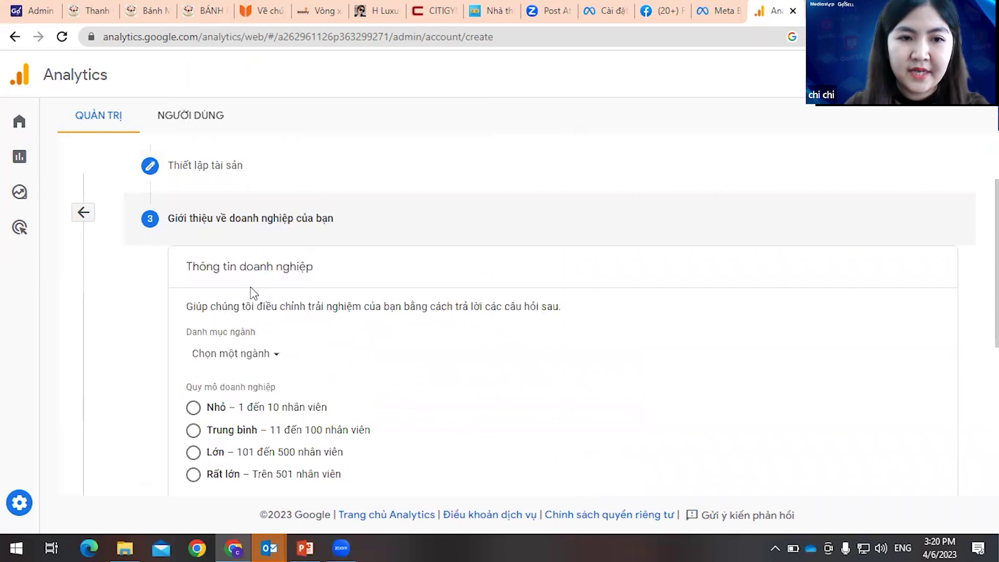
- Set the business industry to Sức khỏe and the business size to Nhỏ (small)
{"action": "left_click", "coordinate": [272, 353]}
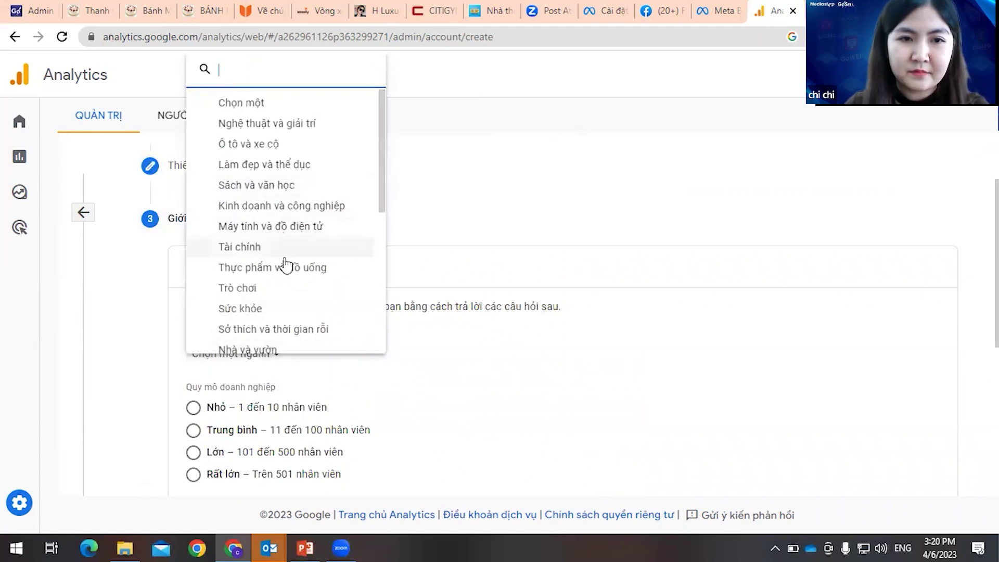
{"action": "left_click", "coordinate": [284, 308]}
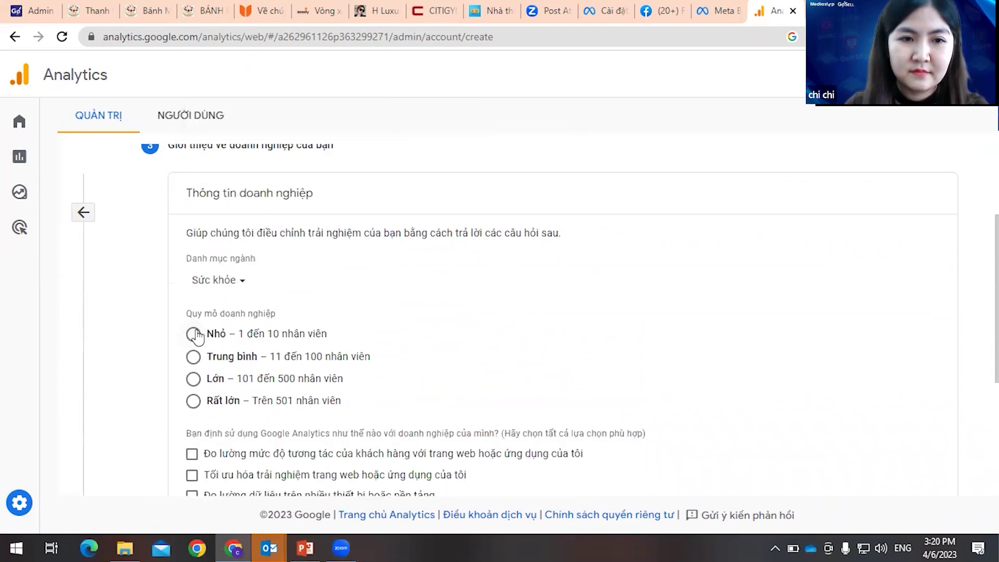
{"action": "left_click", "coordinate": [194, 335]}
{"action": "scroll", "coordinate": [227, 357], "scroll_direction": "down", "scroll_amount": 3}
- Tick all eight Analytics usage goals and create the account with Tạo
{"action": "left_click", "coordinate": [191, 307]}
{"action": "left_click", "coordinate": [193, 352]}
{"action": "left_click", "coordinate": [192, 369]}
{"action": "left_click", "coordinate": [192, 390]}
{"action": "left_click", "coordinate": [193, 411]}
{"action": "left_click", "coordinate": [192, 432]}
{"action": "left_click", "coordinate": [193, 452]}
{"action": "scroll", "coordinate": [194, 452], "scroll_direction": "down", "scroll_amount": 2}
{"action": "left_click", "coordinate": [192, 401]}
{"action": "left_click", "coordinate": [201, 475]}
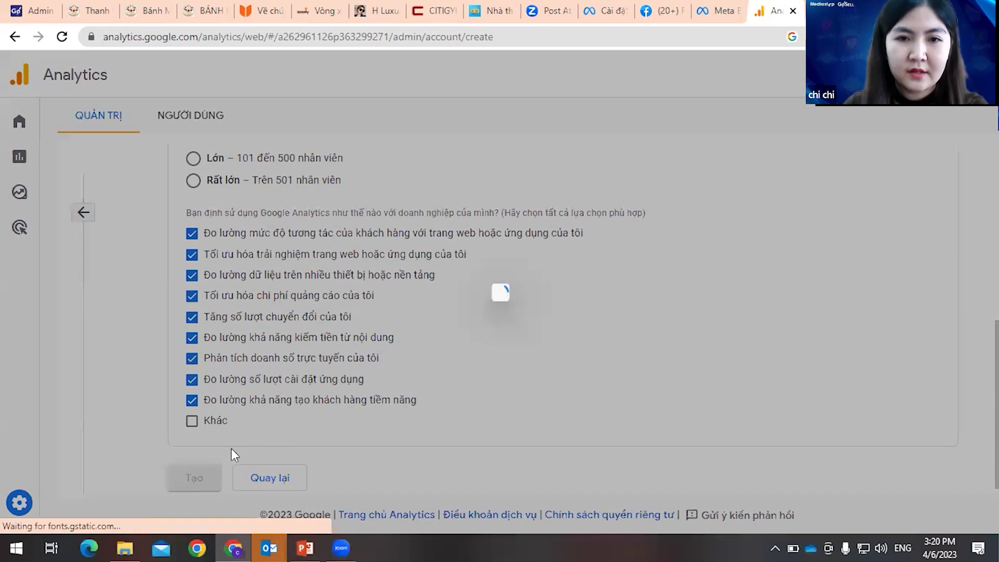
- Accept both data protection terms and the terms of service, then choose the Web platform
{"action": "left_click", "coordinate": [302, 387]}
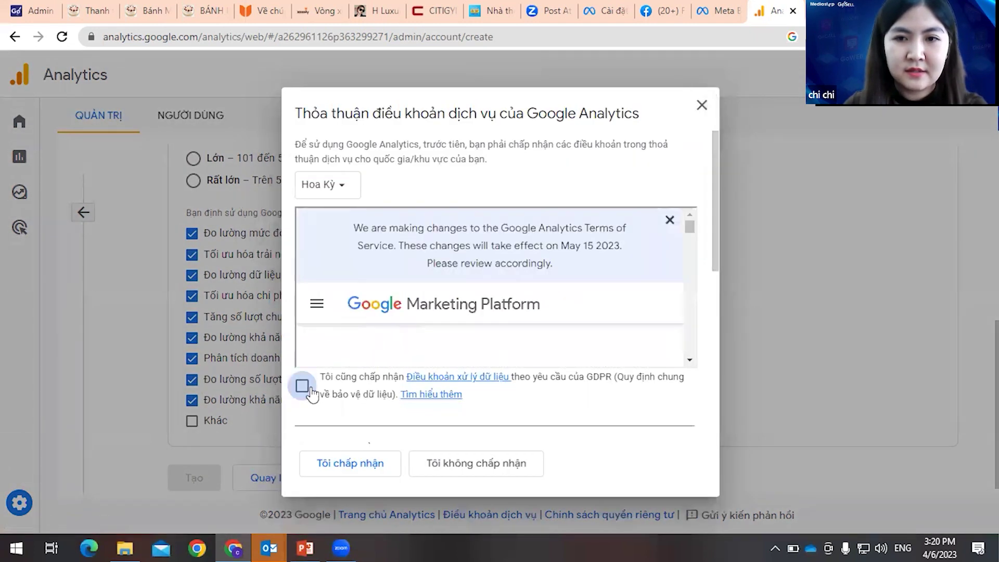
{"action": "scroll", "coordinate": [710, 258], "scroll_direction": "down", "scroll_amount": 10}
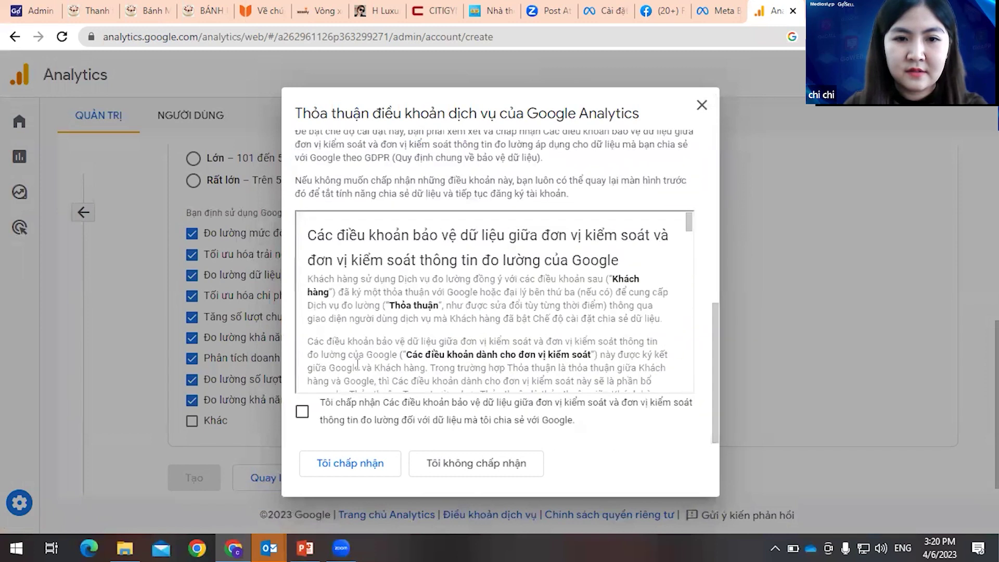
{"action": "left_click", "coordinate": [302, 411]}
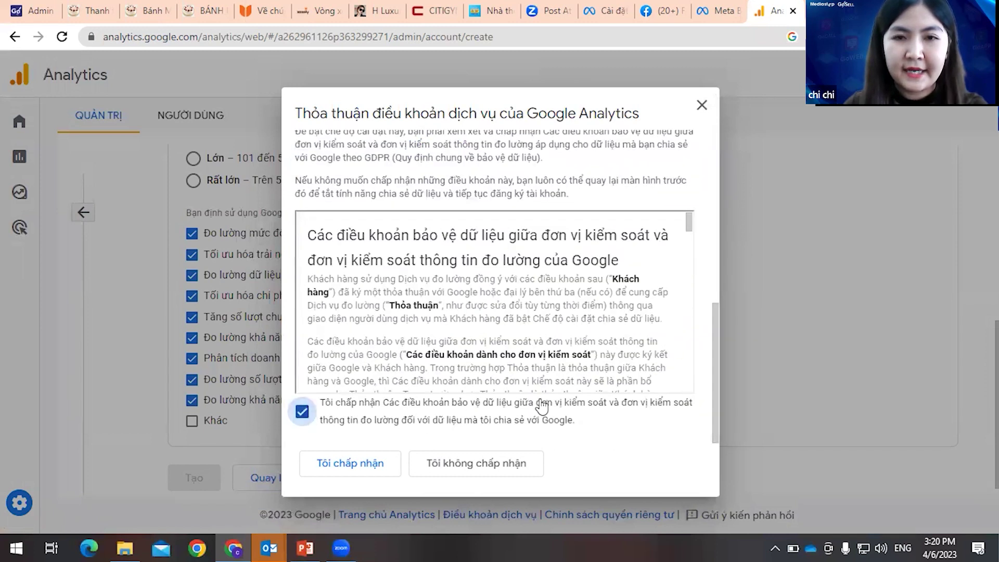
{"action": "scroll", "coordinate": [374, 338], "scroll_direction": "up", "scroll_amount": 5}
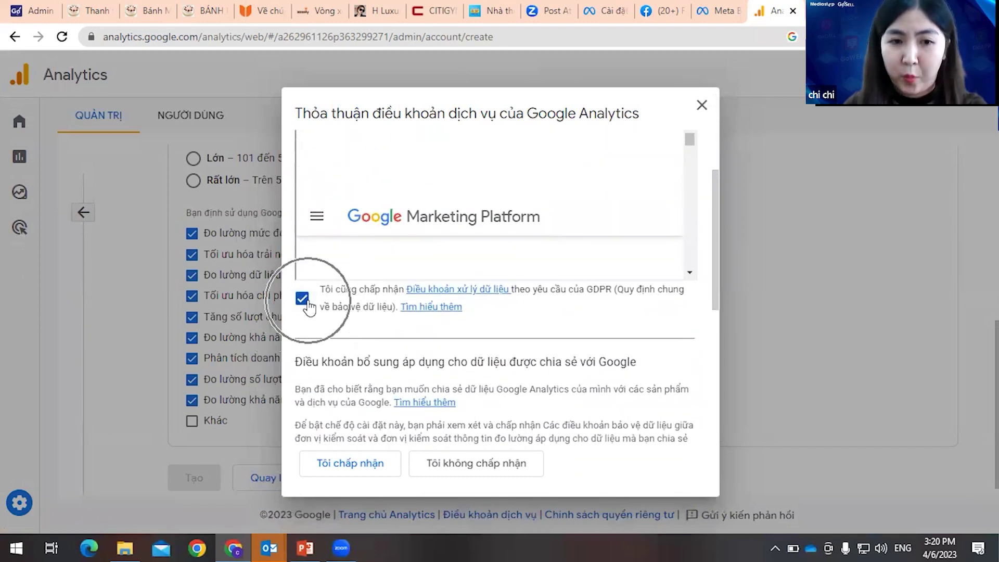
{"action": "scroll", "coordinate": [318, 364], "scroll_direction": "down", "scroll_amount": 5}
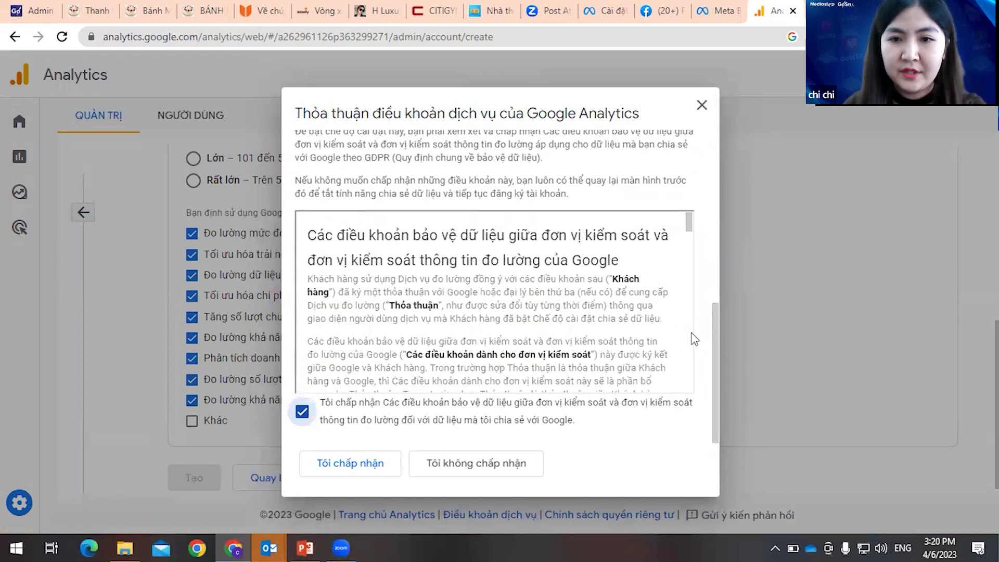
{"action": "scroll", "coordinate": [729, 280], "scroll_direction": "up", "scroll_amount": 5}
{"action": "scroll", "coordinate": [734, 382], "scroll_direction": "down", "scroll_amount": 5}
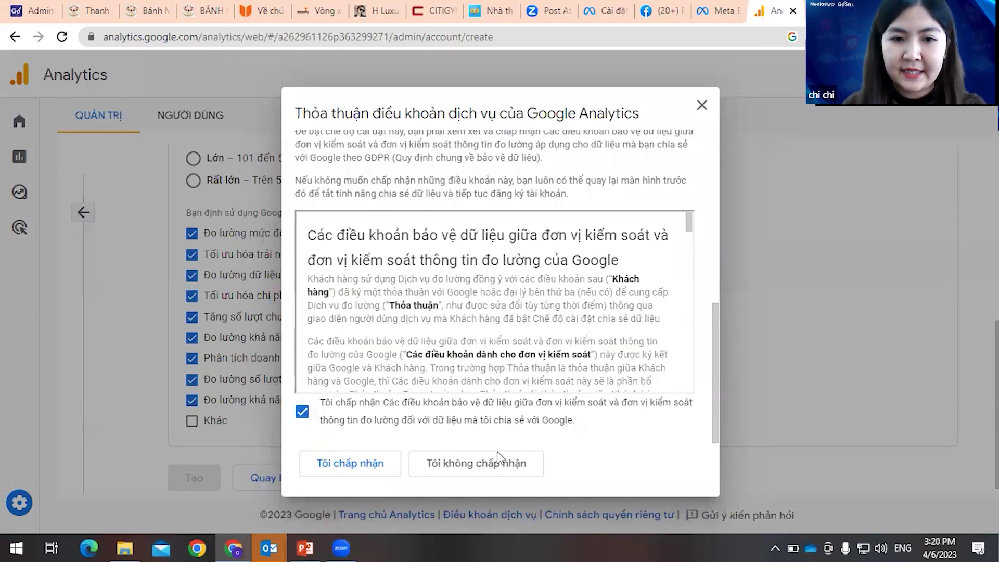
{"action": "key", "text": "Return"}
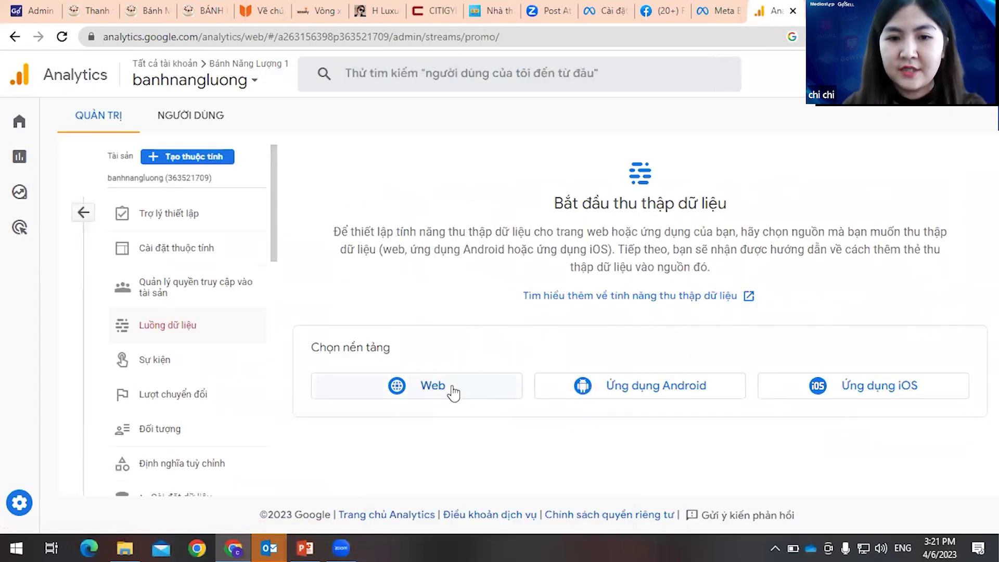
{"action": "left_click", "coordinate": [453, 392]}
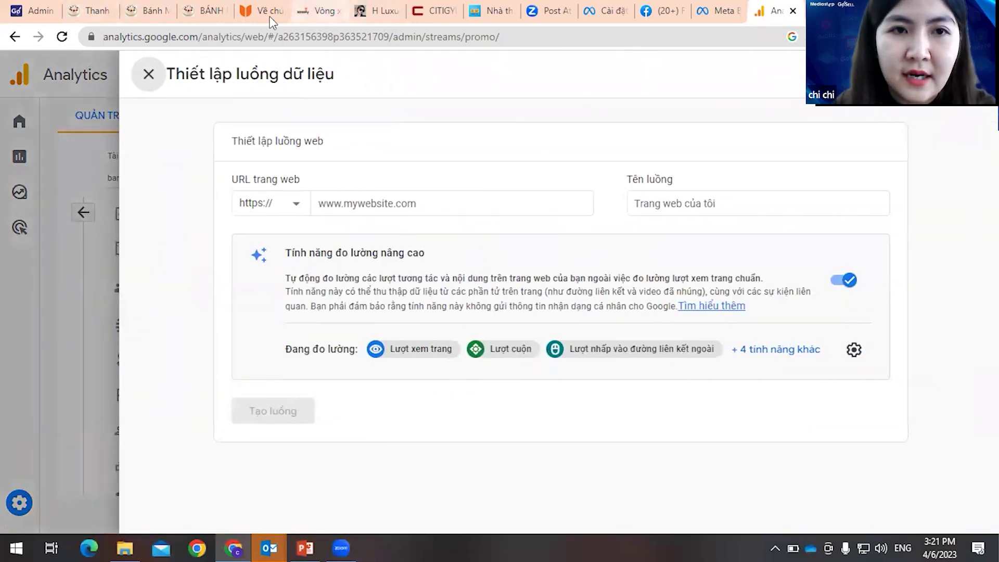
{"action": "key", "text": "ctrl+1"}
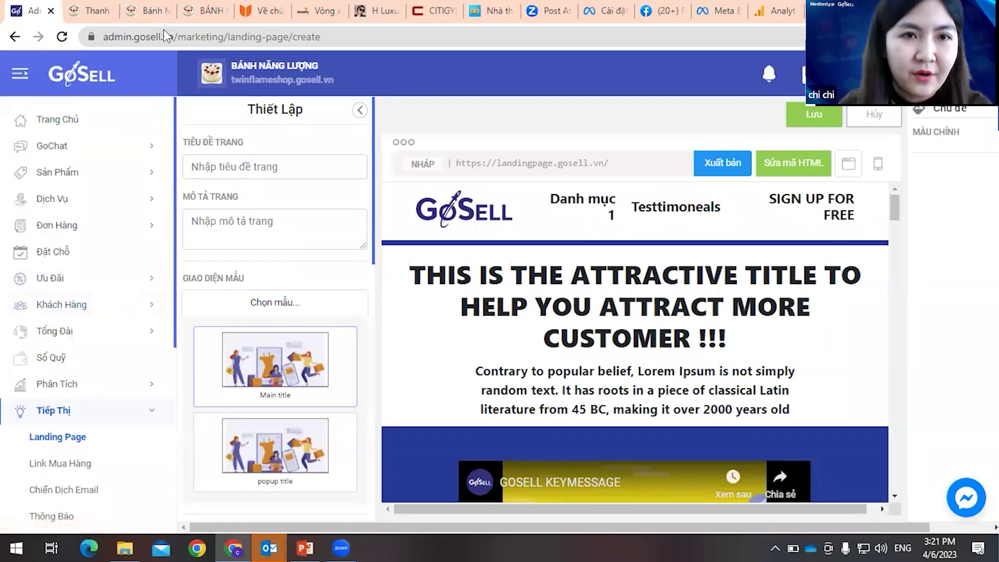
- Copy the web address of the published CHI TEST landing page from GoSell's landing page list
{"action": "scroll", "coordinate": [91, 416], "scroll_direction": "down", "scroll_amount": 1}
{"action": "left_click", "coordinate": [172, 372]}
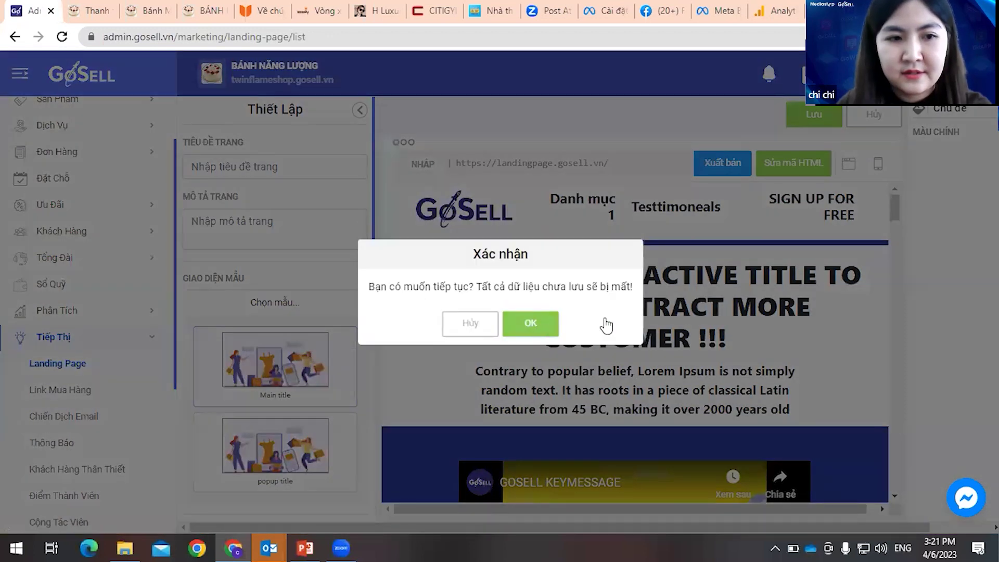
{"action": "left_click", "coordinate": [530, 323]}
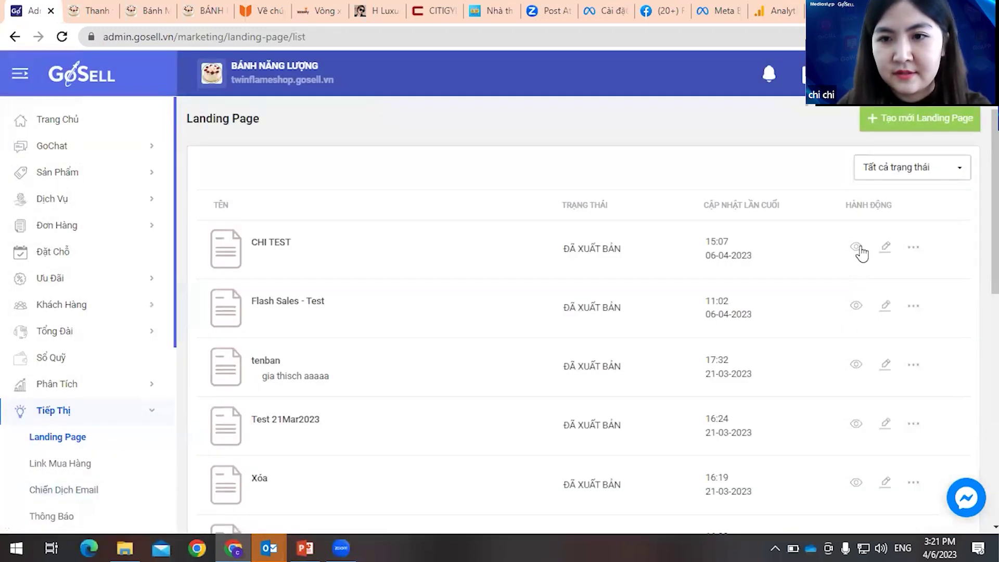
{"action": "left_click", "coordinate": [856, 248]}
{"action": "left_click", "coordinate": [279, 34]}
{"action": "key", "text": "ctrl+c"}
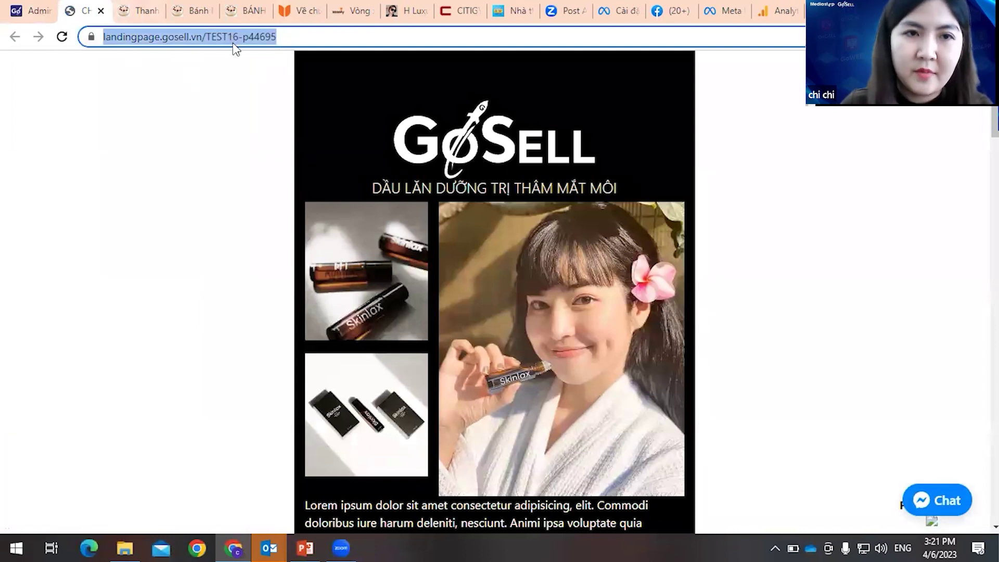
{"action": "key", "text": "ctrl+9"}
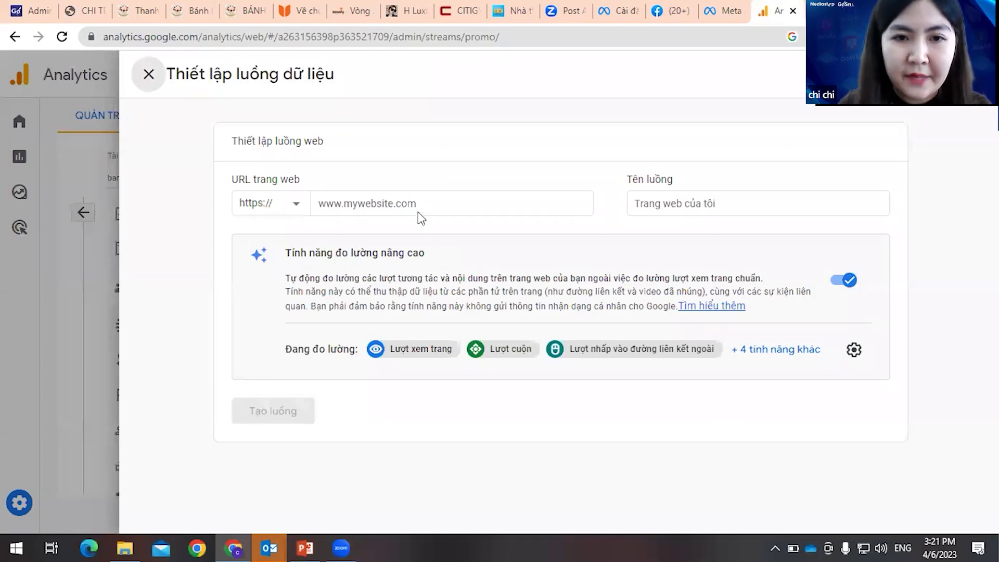
{"action": "left_click", "coordinate": [420, 205]}
{"action": "key", "text": "ctrl+v"}
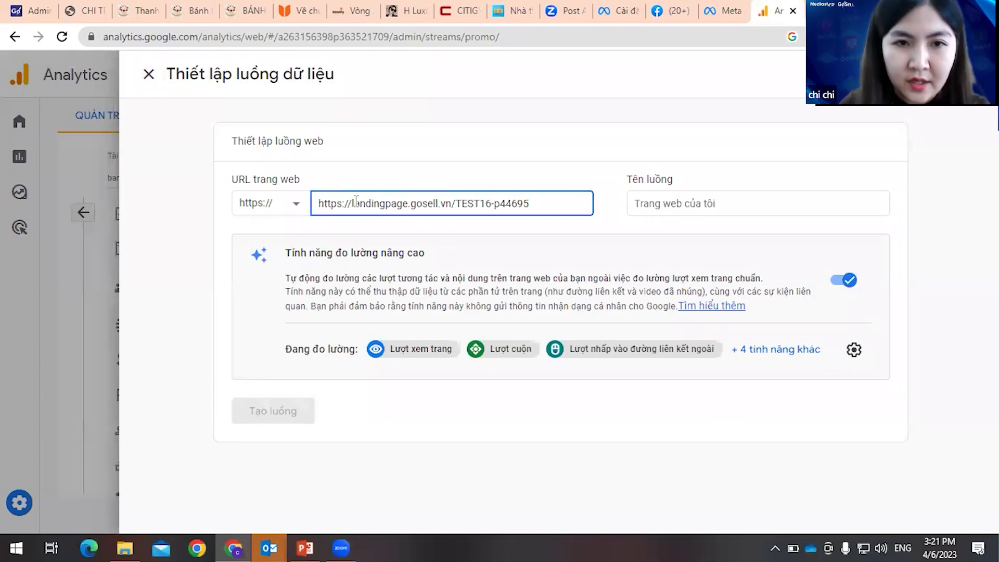
{"action": "left_click_drag", "start_coordinate": [321, 217], "coordinate": [291, 213]}
{"action": "key", "text": "BackSpace"}
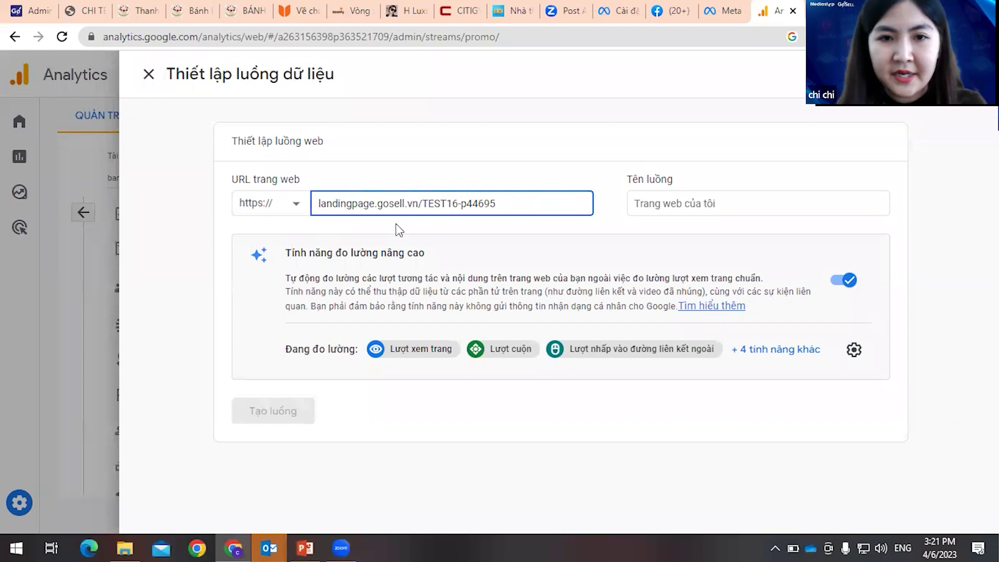
{"action": "left_click", "coordinate": [726, 200]}
{"action": "type", "text": "banhnangluong"}
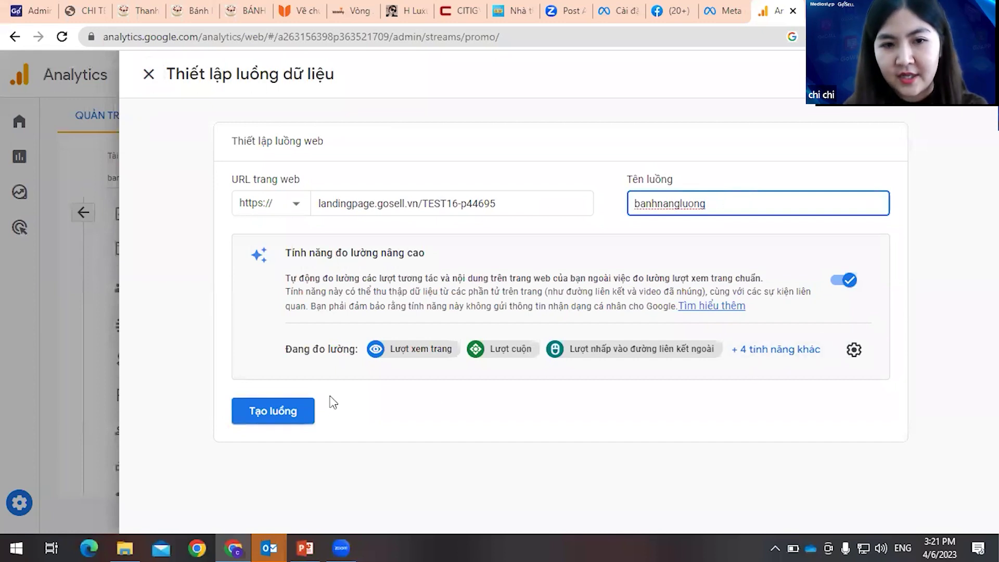
{"action": "left_click", "coordinate": [304, 414]}
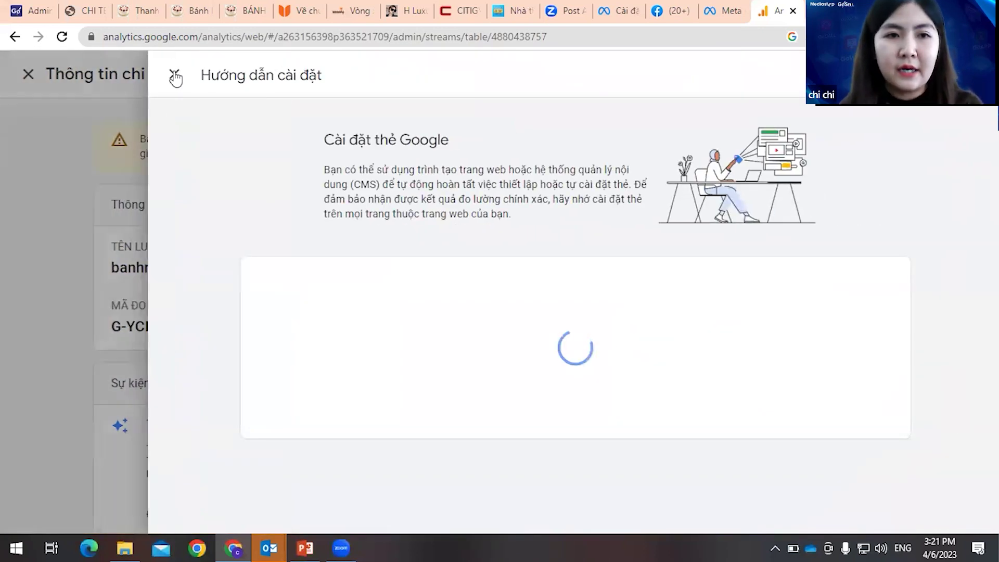
- Close the tag installation guide and copy the stream's measurement ID
{"action": "left_click", "coordinate": [175, 78]}
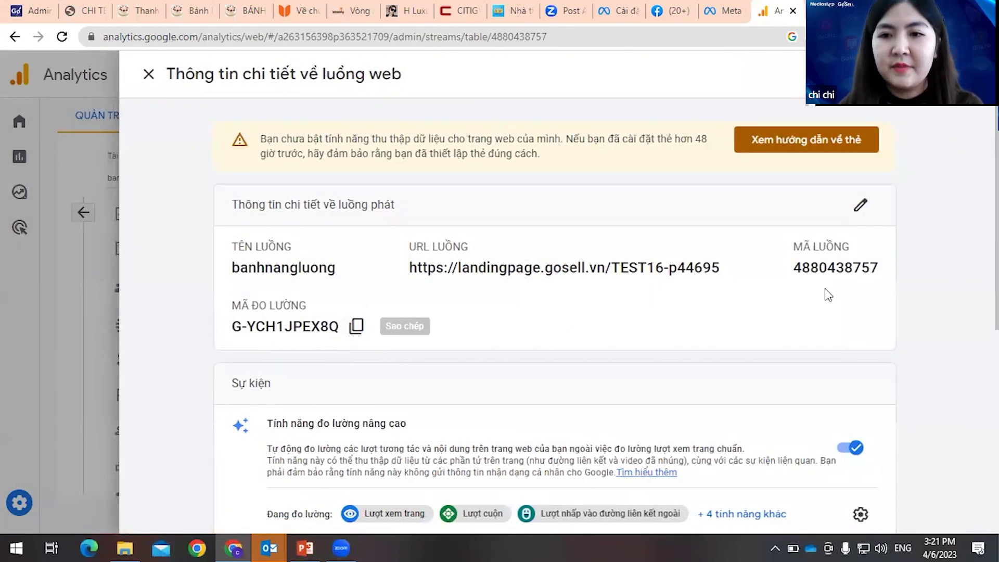
{"action": "key", "text": "ctrl"}
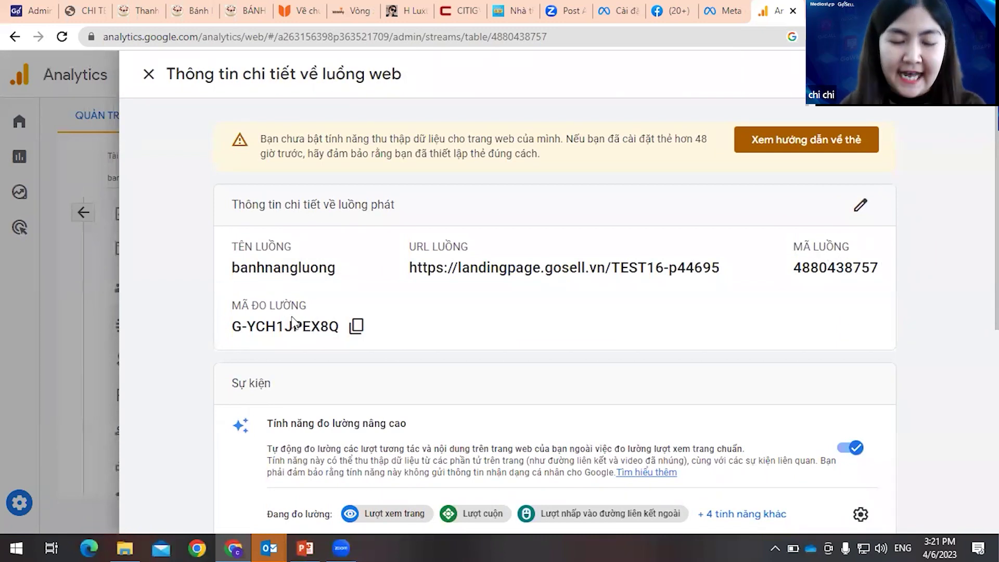
{"action": "left_click", "coordinate": [356, 326]}
{"action": "left_click", "coordinate": [84, 11]}
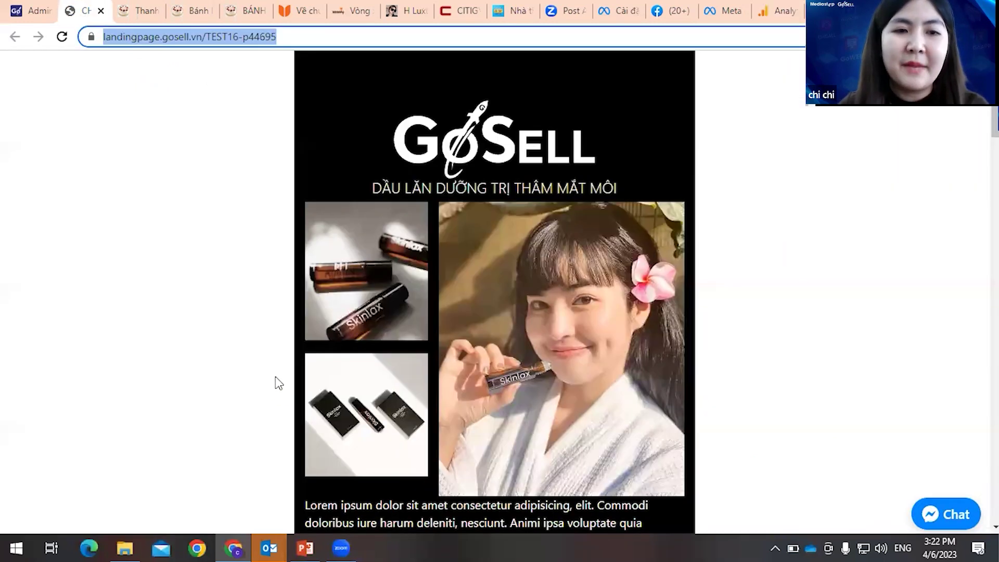
- Edit the CHI TEST landing page and scroll its Thiết Lập panel to GOOGLE ANALYTICS ID
{"action": "left_click", "coordinate": [15, 10]}
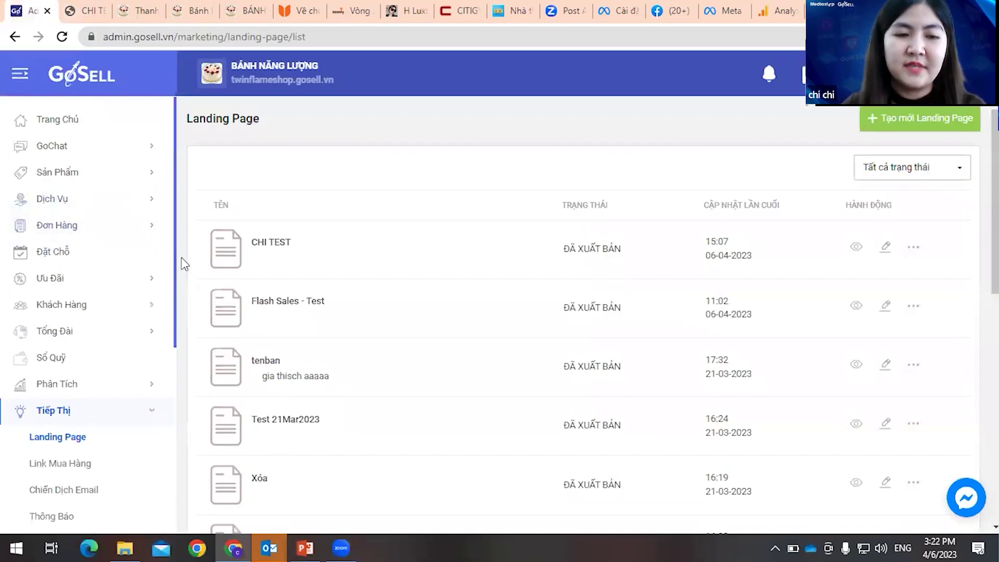
{"action": "scroll", "coordinate": [349, 321], "scroll_direction": "down", "scroll_amount": 3}
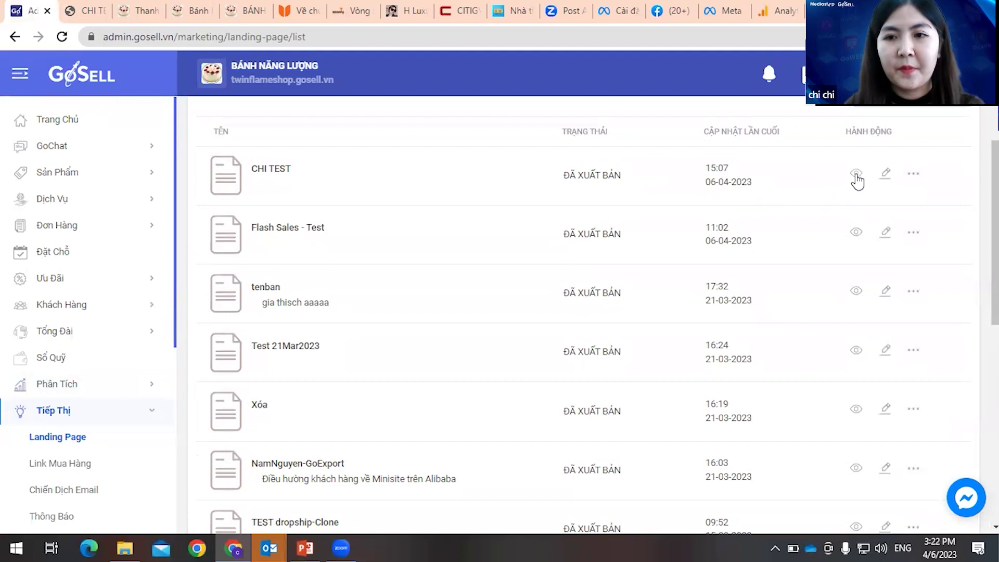
{"action": "left_click", "coordinate": [884, 174]}
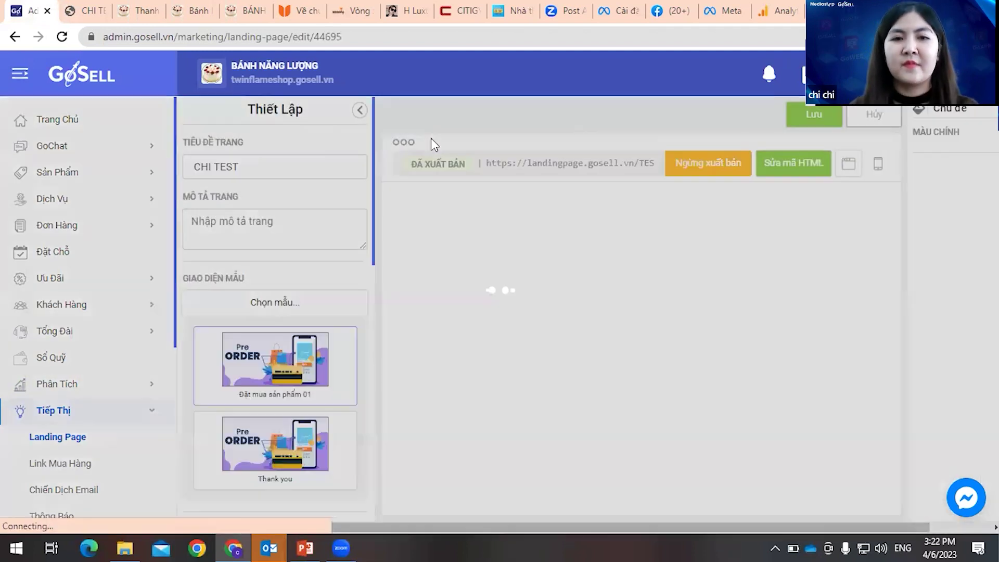
{"action": "scroll", "coordinate": [333, 303], "scroll_direction": "down", "scroll_amount": 10}
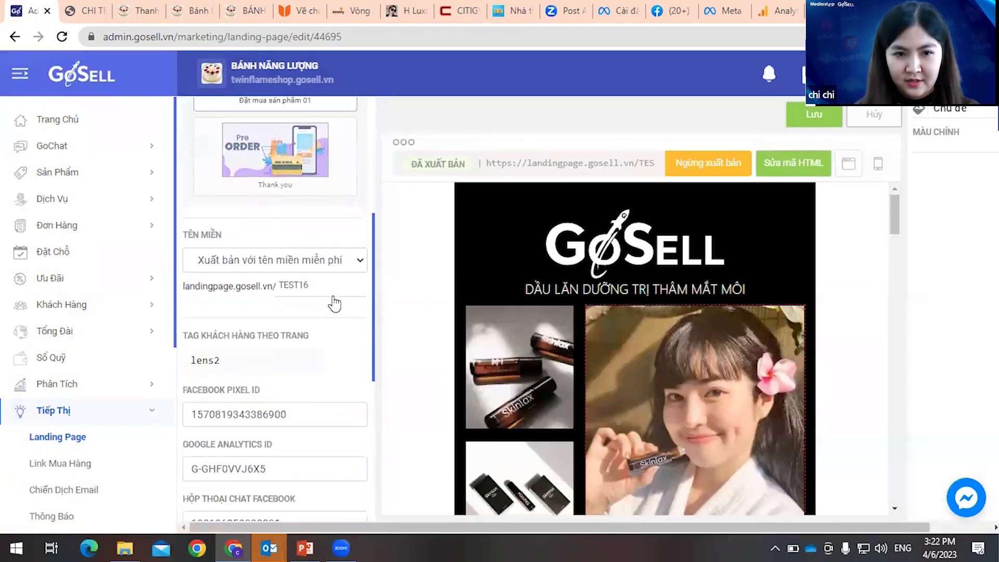
{"action": "scroll", "coordinate": [332, 296], "scroll_direction": "down", "scroll_amount": 1}
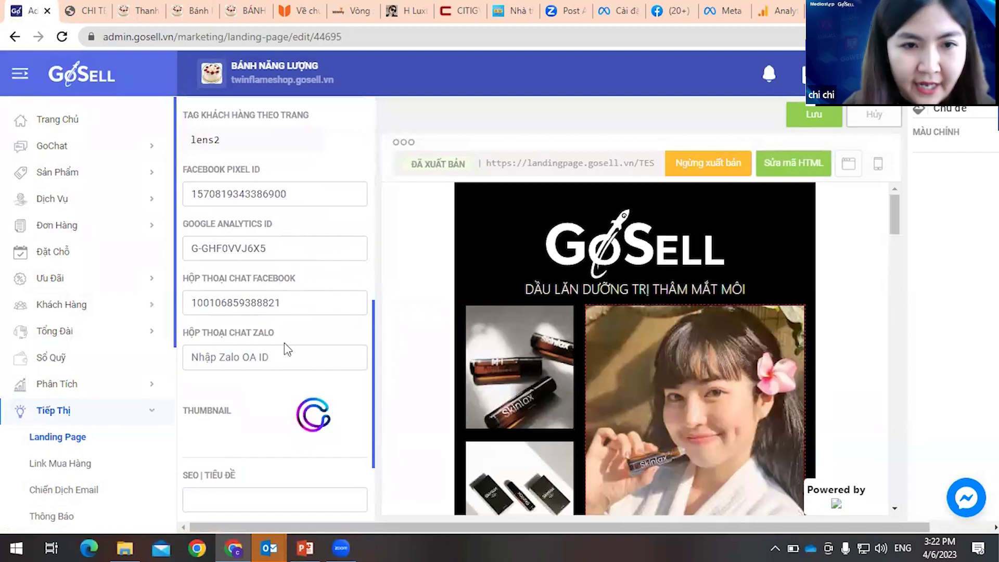
{"action": "scroll", "coordinate": [284, 333], "scroll_direction": "up", "scroll_amount": 1}
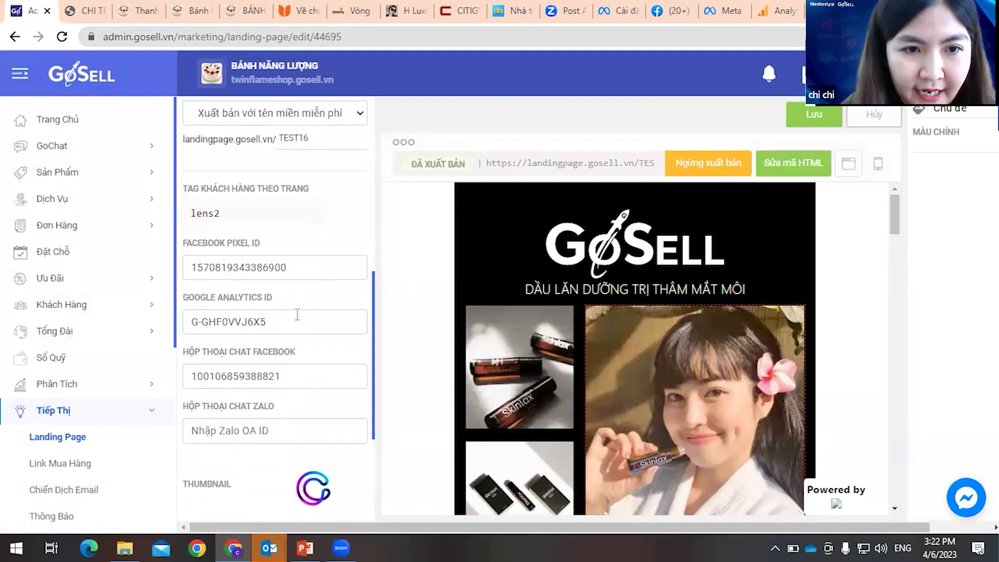